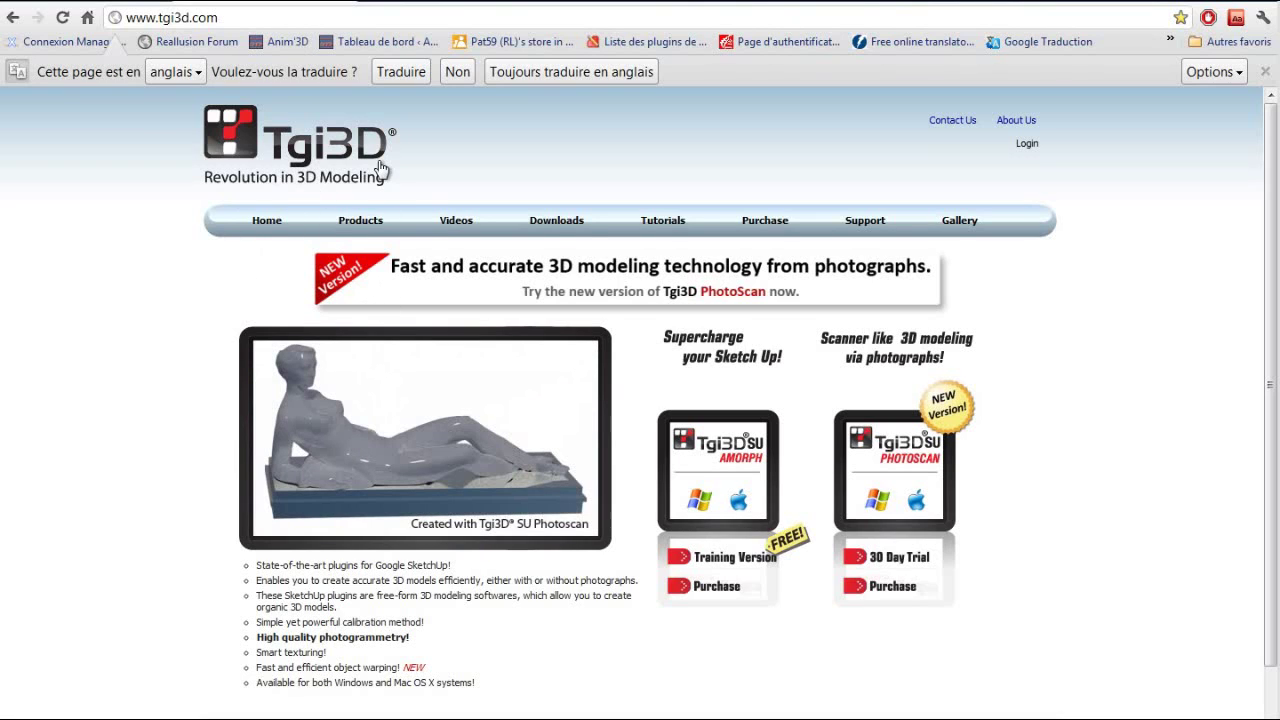
- Go to the Downloads page from the tgi3d.com navigation bar
{"action": "left_click", "coordinate": [563, 228]}
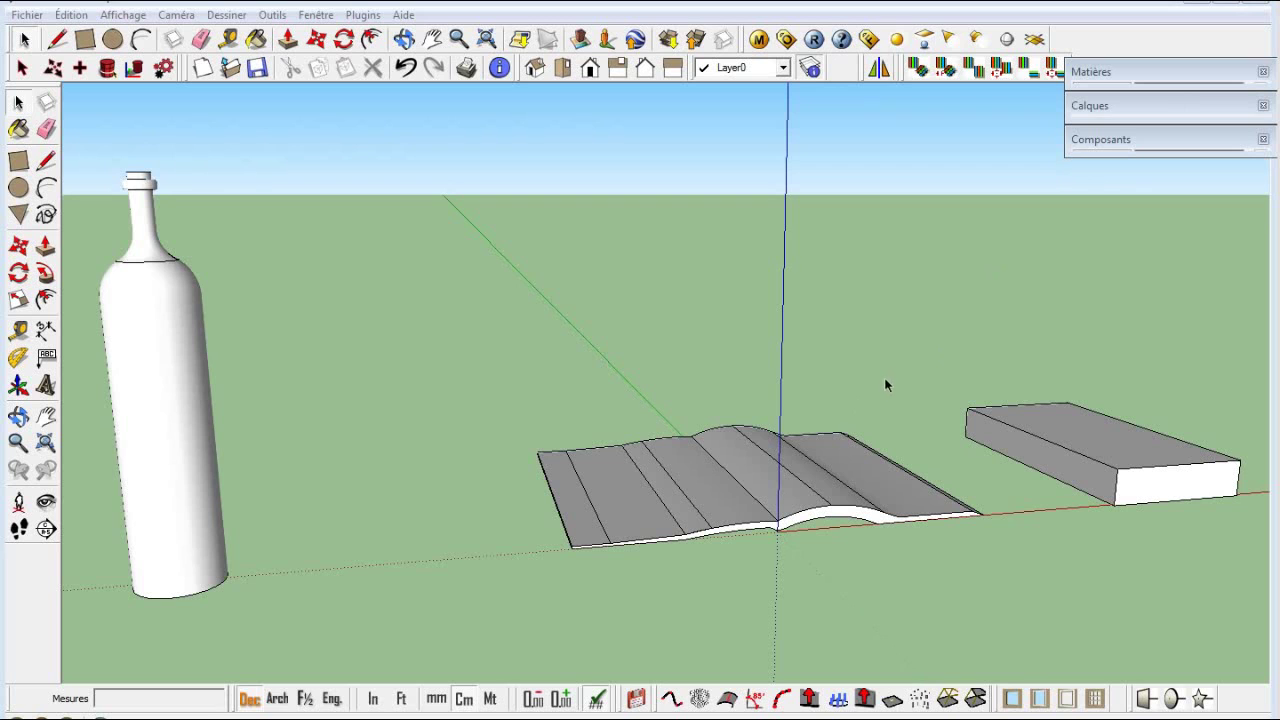
- Center the book and box in the view and expand the Matières materials tray
{"action": "middle_click_drag", "start_coordinate": [897, 366], "coordinate": [783, 362]}
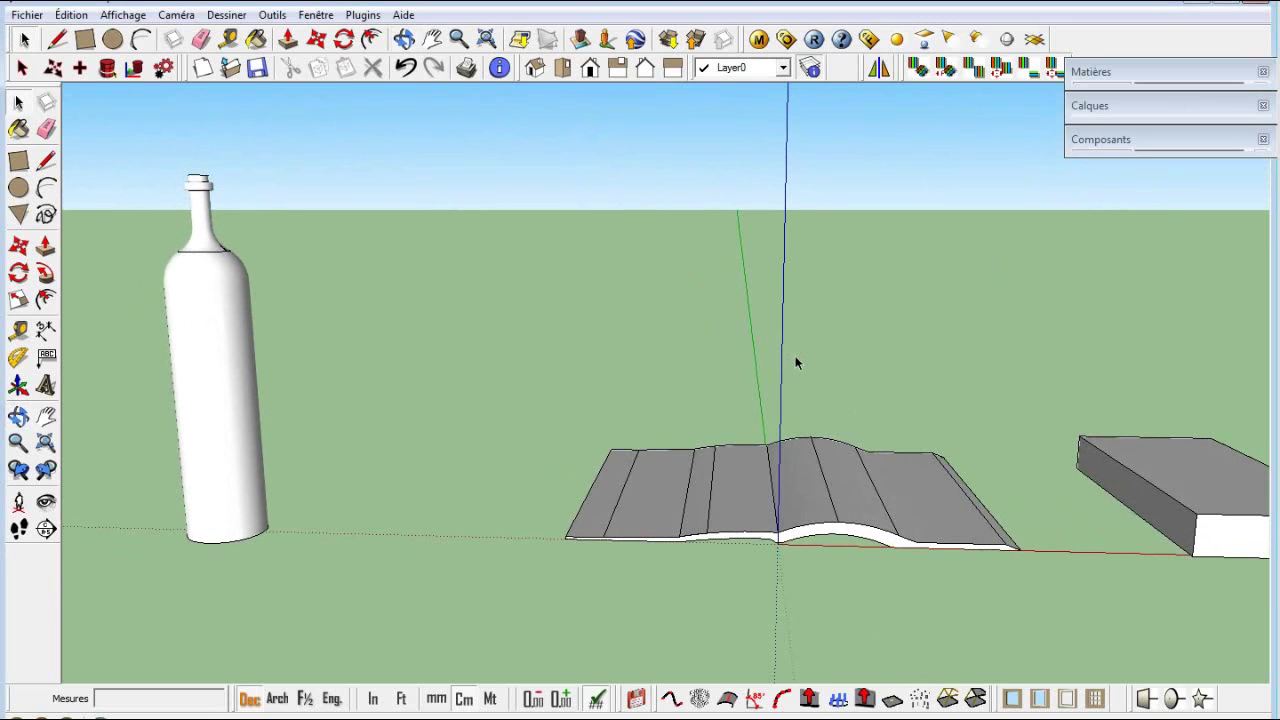
{"action": "key", "text": "h"}
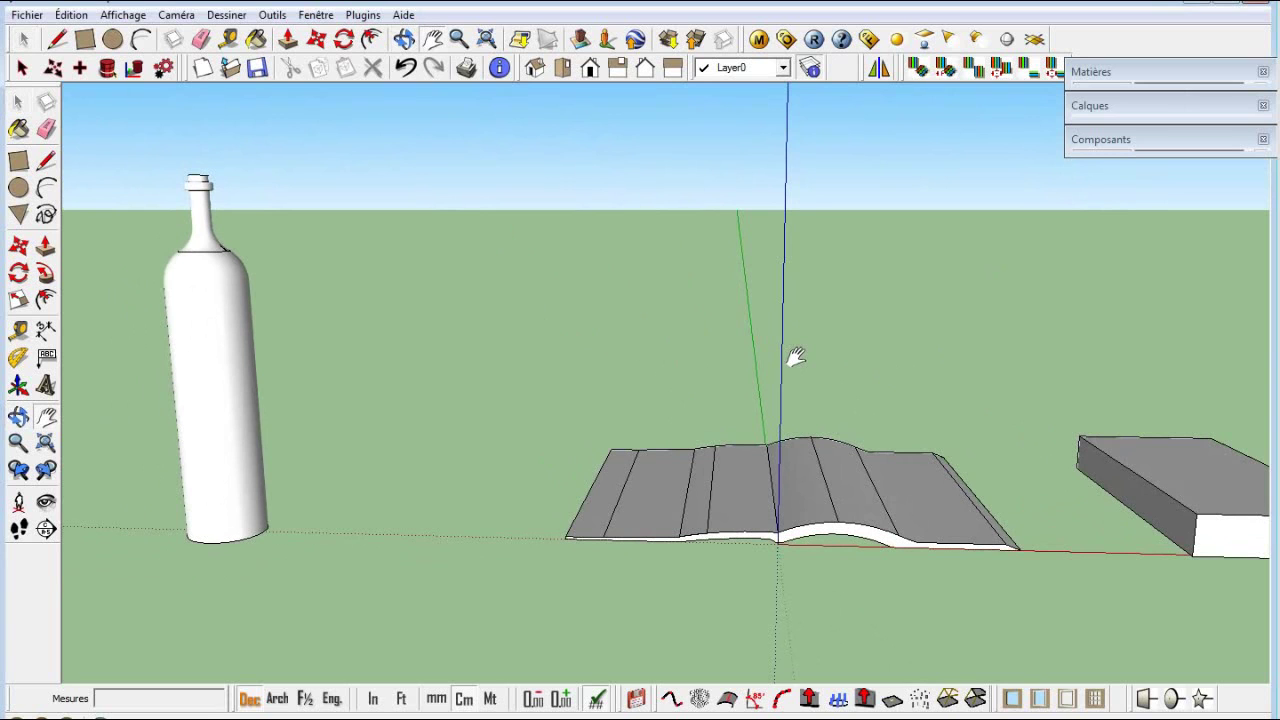
{"action": "middle_click_drag", "start_coordinate": [795, 357], "coordinate": [322, 364]}
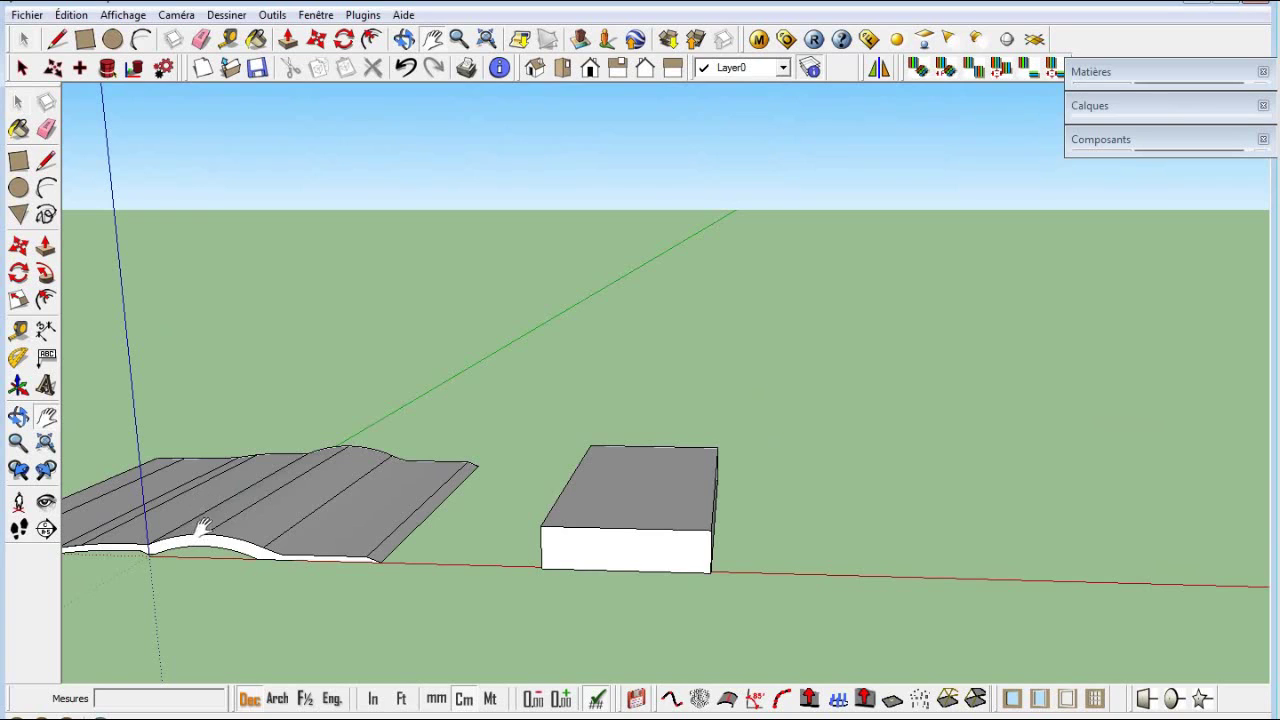
{"action": "key", "text": "space"}
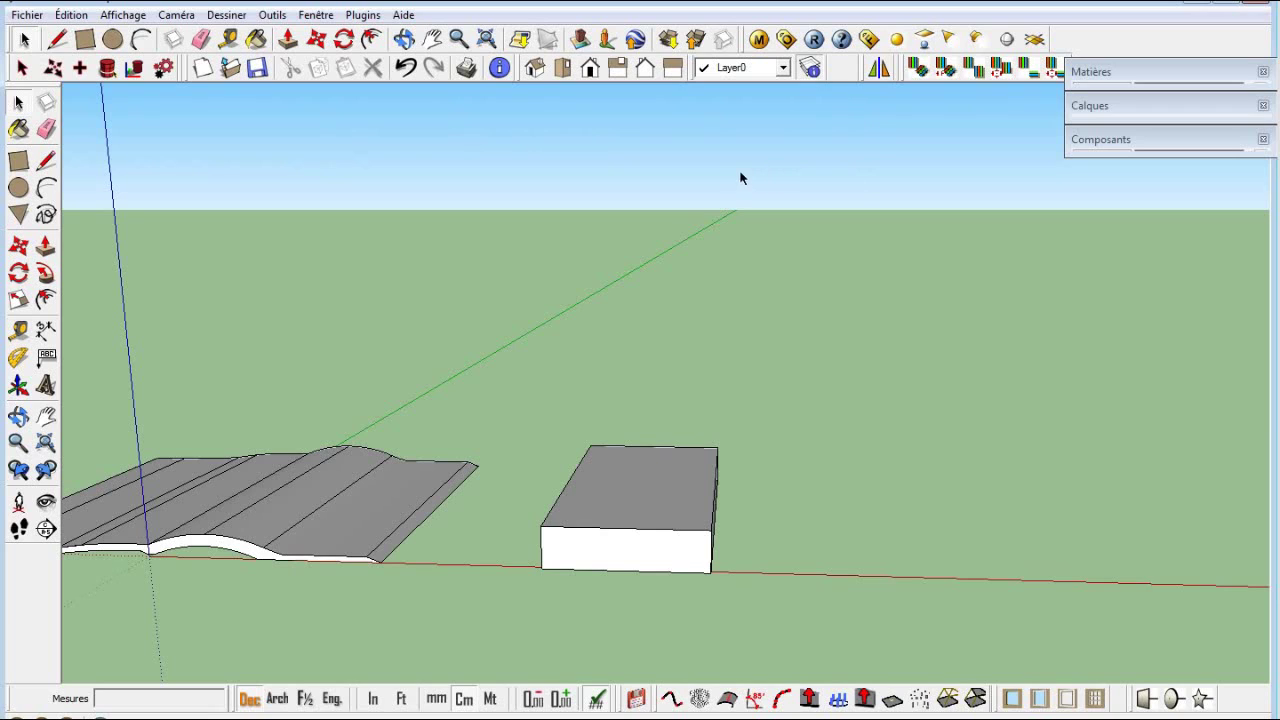
{"action": "left_click", "coordinate": [1120, 73]}
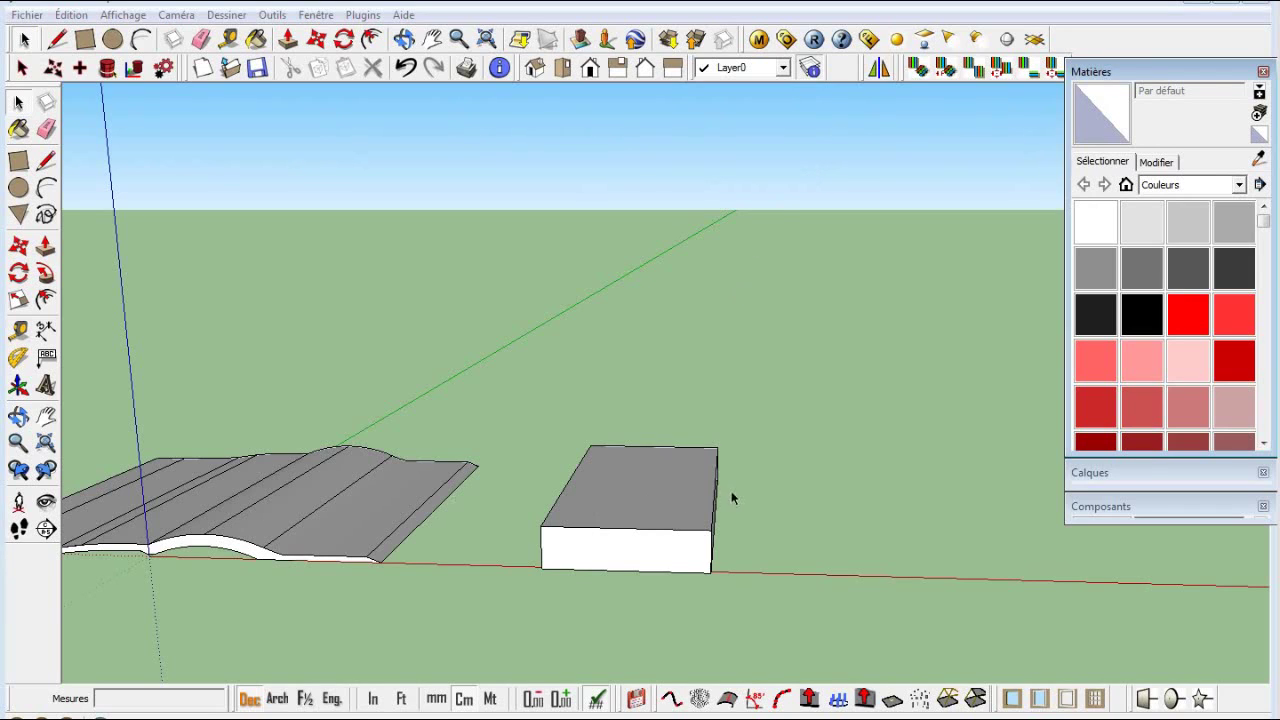
- Select the box's top face and purge unused items via Model Info Statistics
{"action": "middle_click_drag", "start_coordinate": [733, 497], "coordinate": [517, 571]}
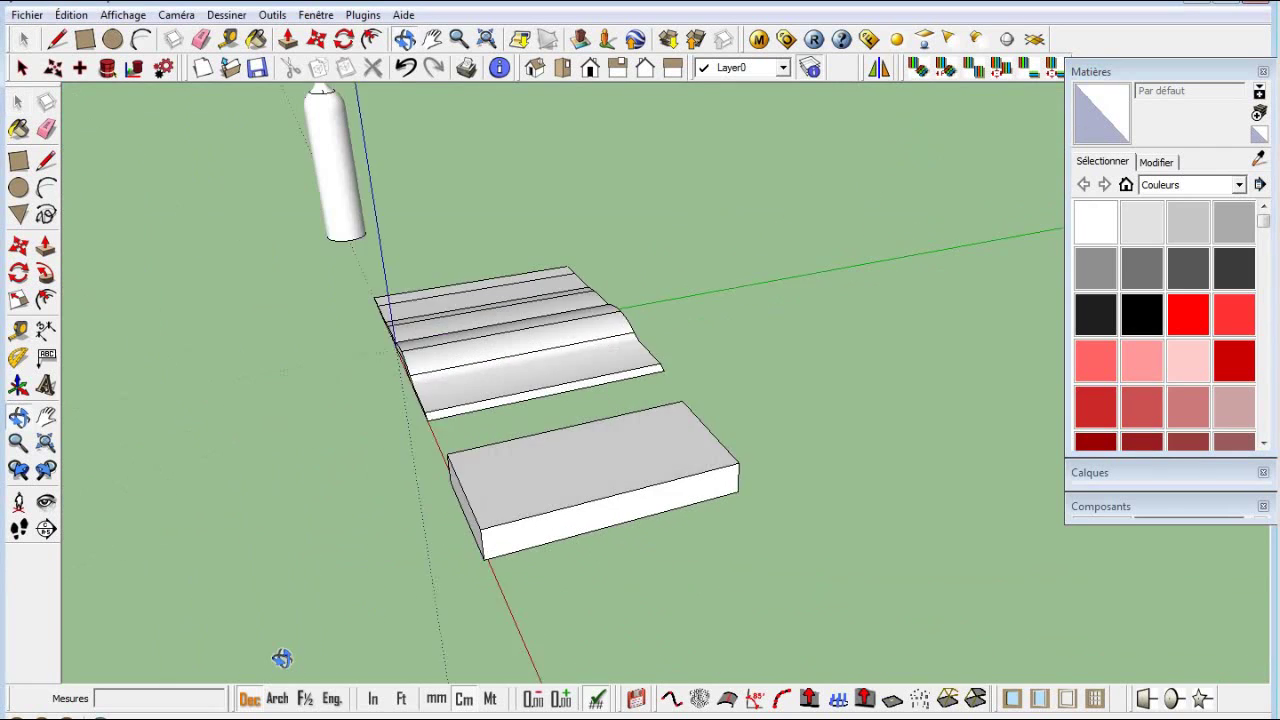
{"action": "scroll", "coordinate": [517, 571], "scroll_direction": "up", "scroll_amount": 3}
{"action": "scroll", "coordinate": [522, 552], "scroll_direction": "up", "scroll_amount": 1}
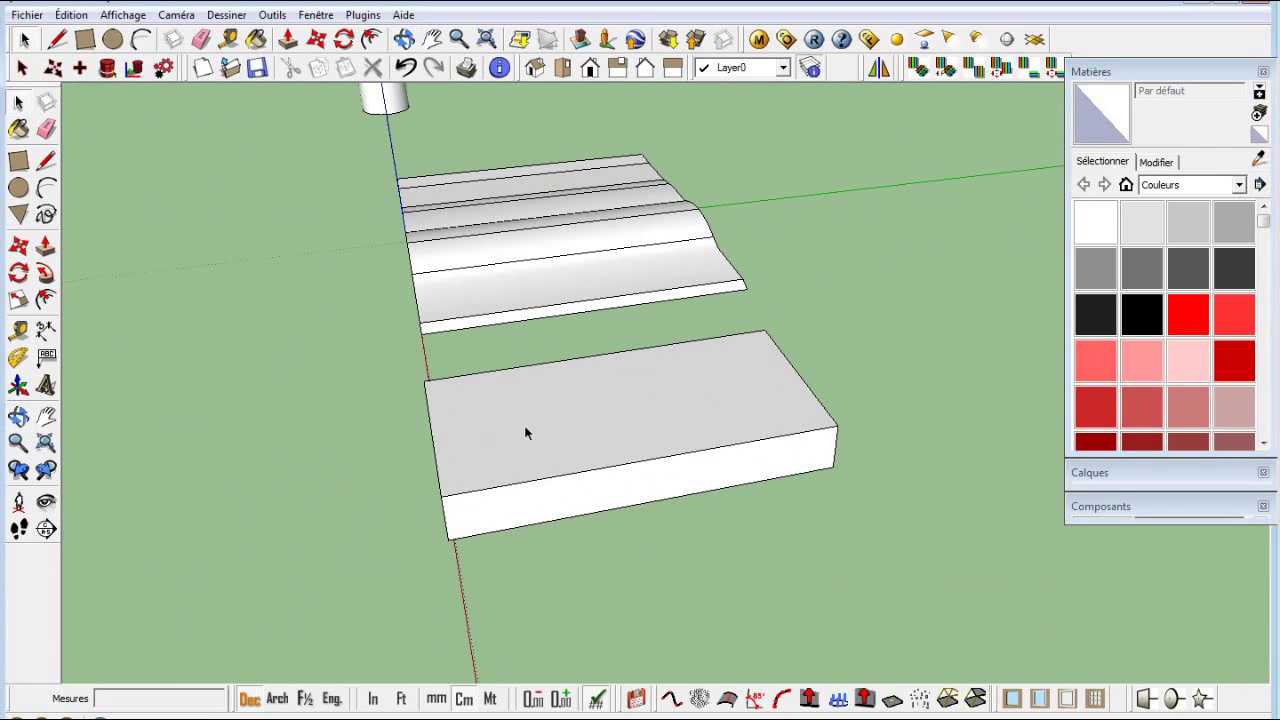
{"action": "left_click", "coordinate": [514, 434]}
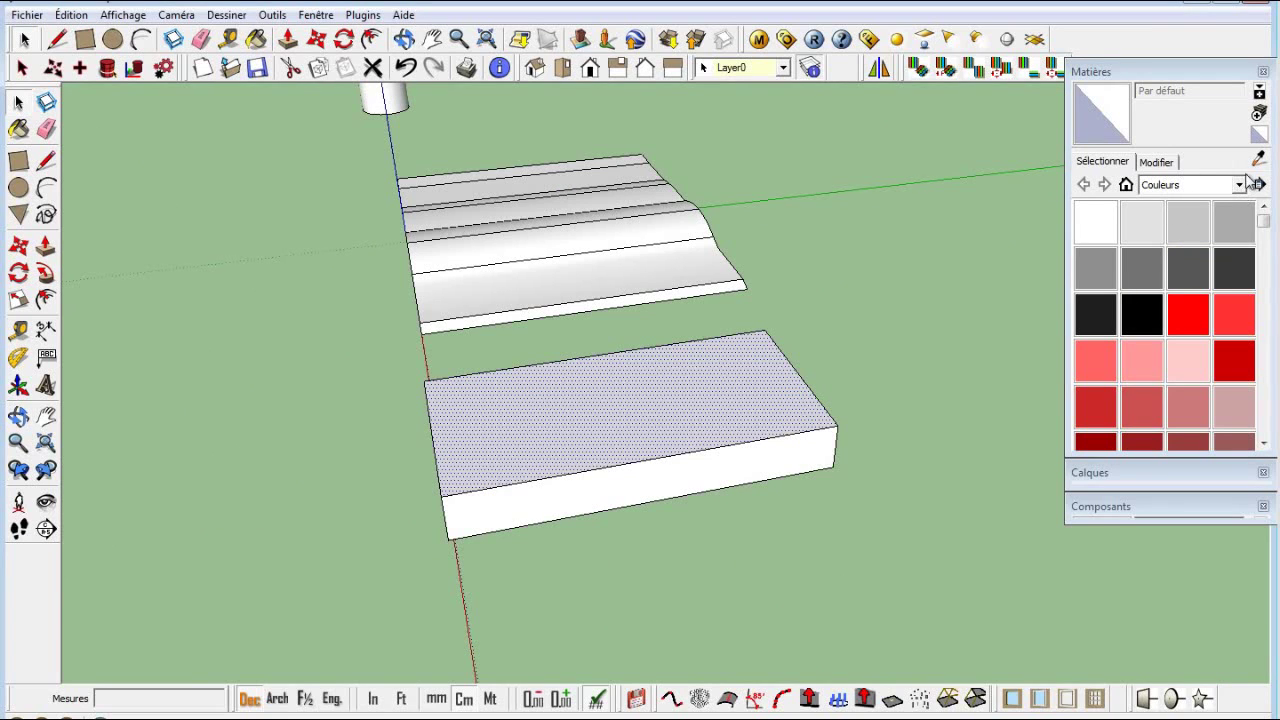
{"action": "left_click", "coordinate": [500, 70]}
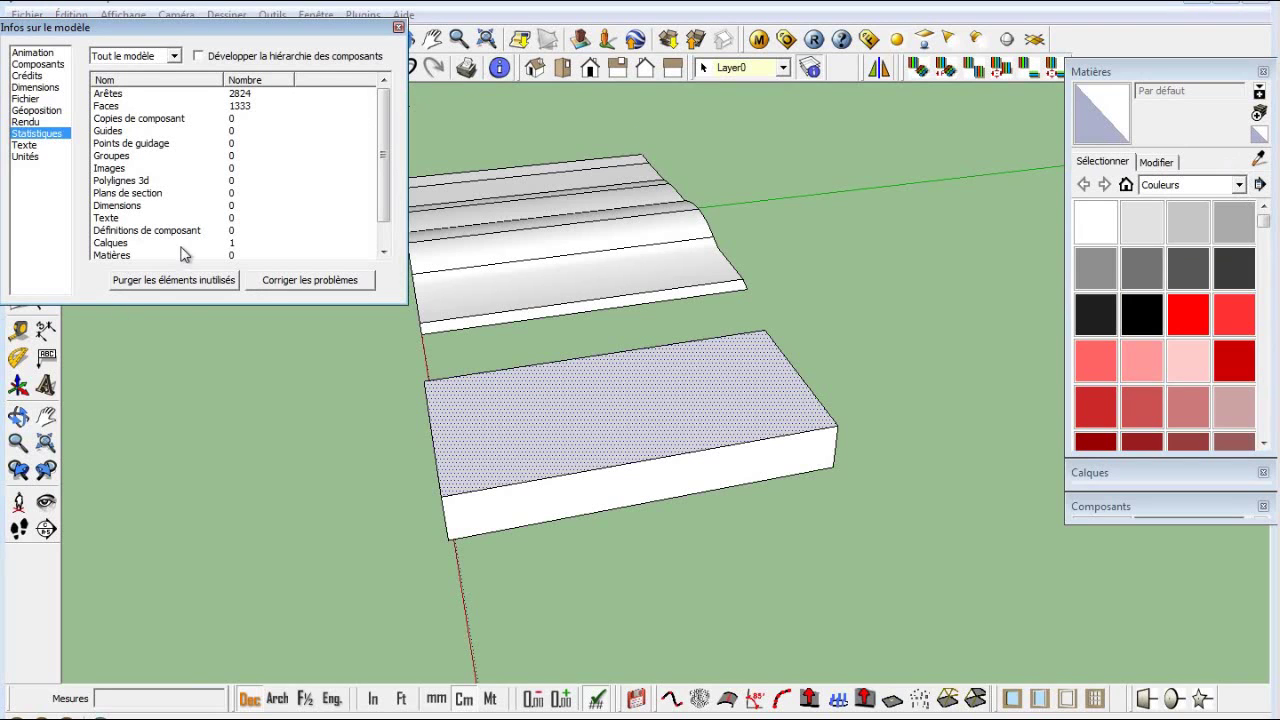
{"action": "left_click", "coordinate": [179, 283]}
{"action": "left_click", "coordinate": [399, 28]}
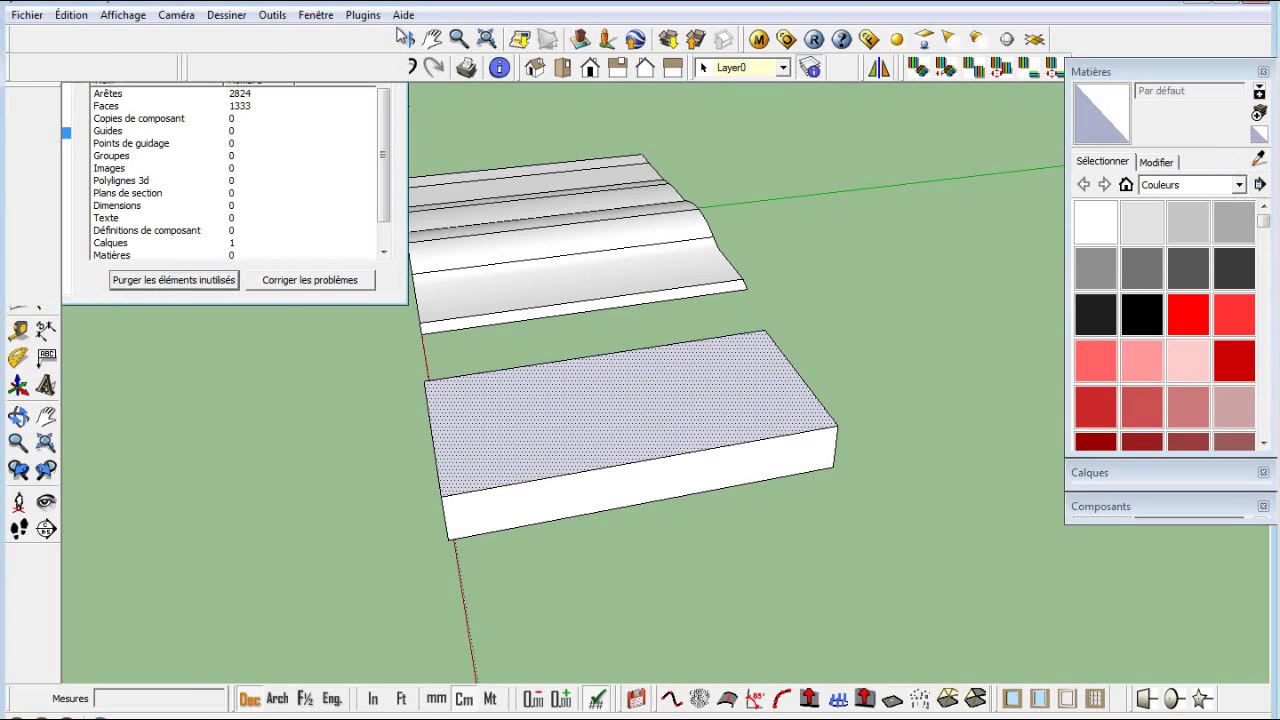
- Switch the Matières library to 'Dans le modèle' and start a new material
{"action": "left_click", "coordinate": [1239, 184]}
{"action": "scroll", "coordinate": [1240, 218], "scroll_direction": "up", "scroll_amount": 2}
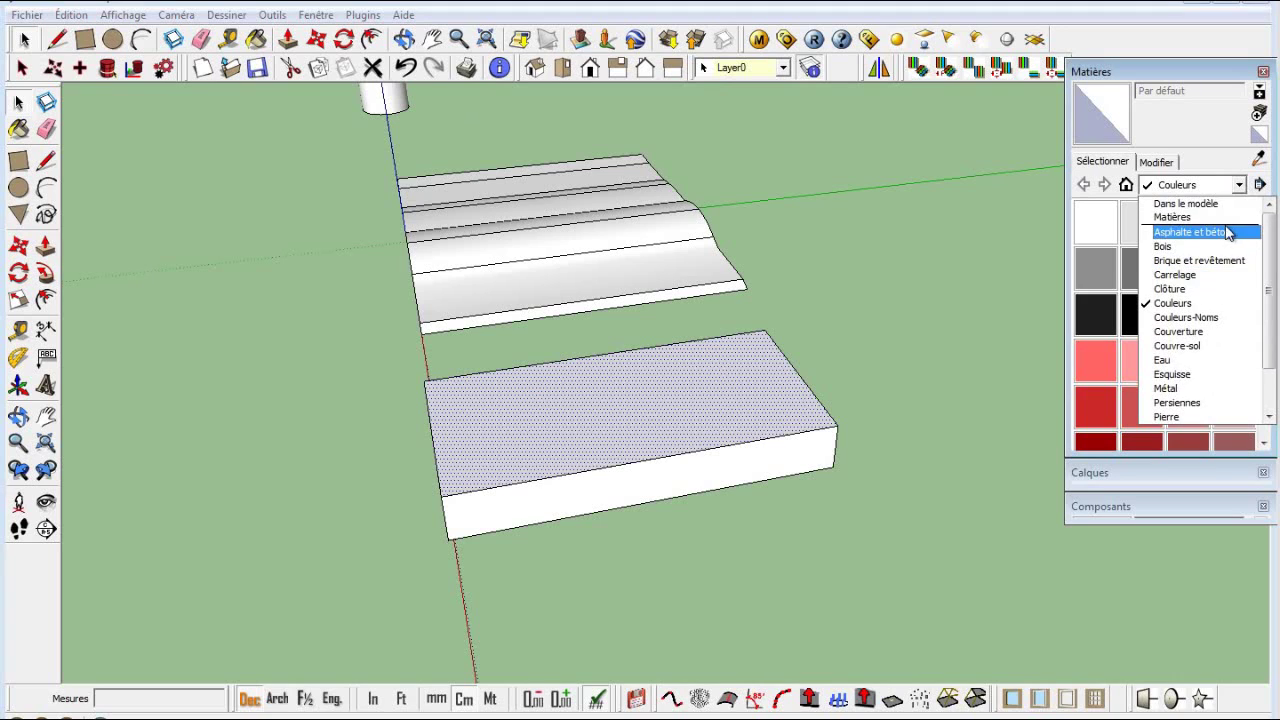
{"action": "left_click", "coordinate": [1220, 206]}
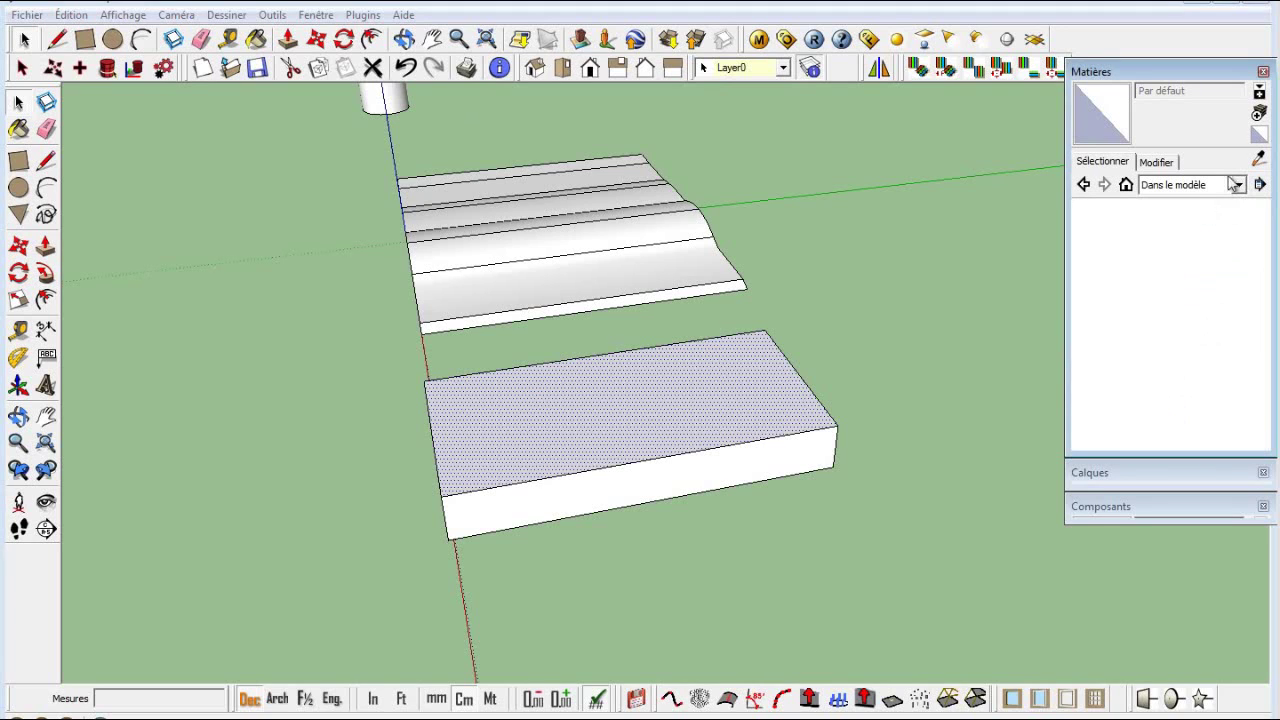
{"action": "left_click", "coordinate": [1258, 137]}
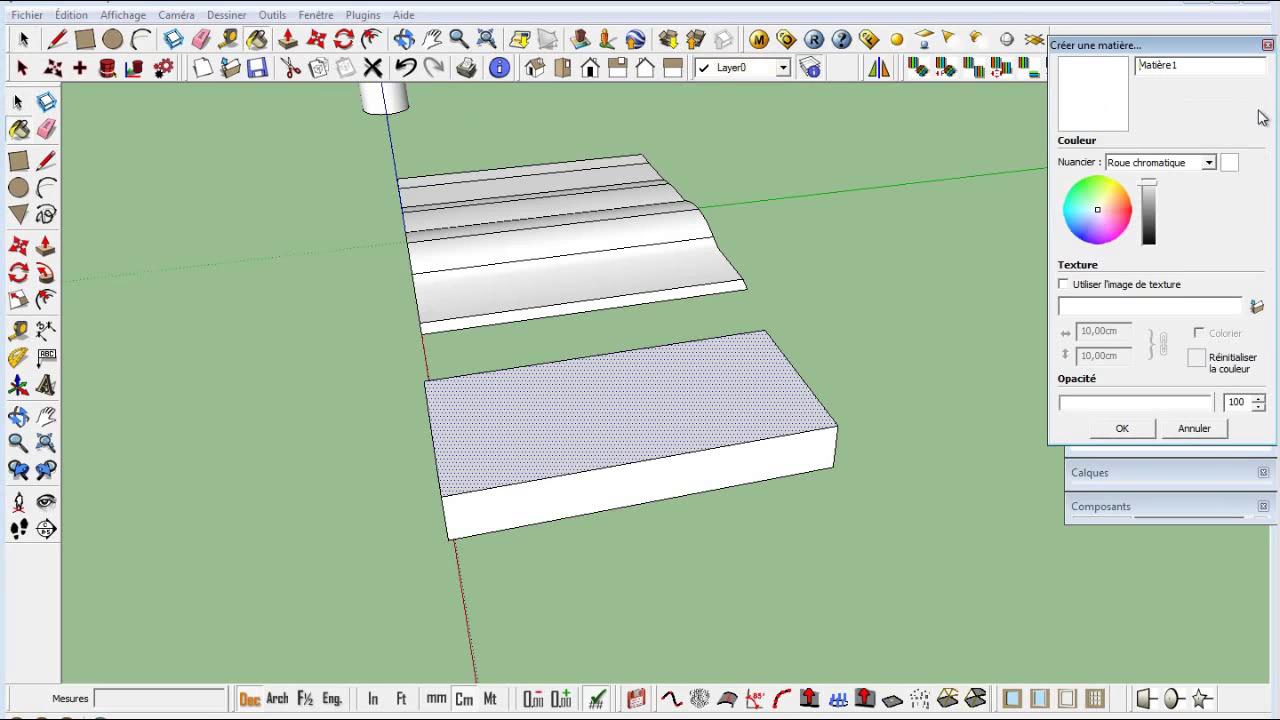
- Create Matière1 textured with 22_maison_neoclassique_1125_1_.jpg from Desktop > Photo SKP
{"action": "left_click", "coordinate": [1258, 307]}
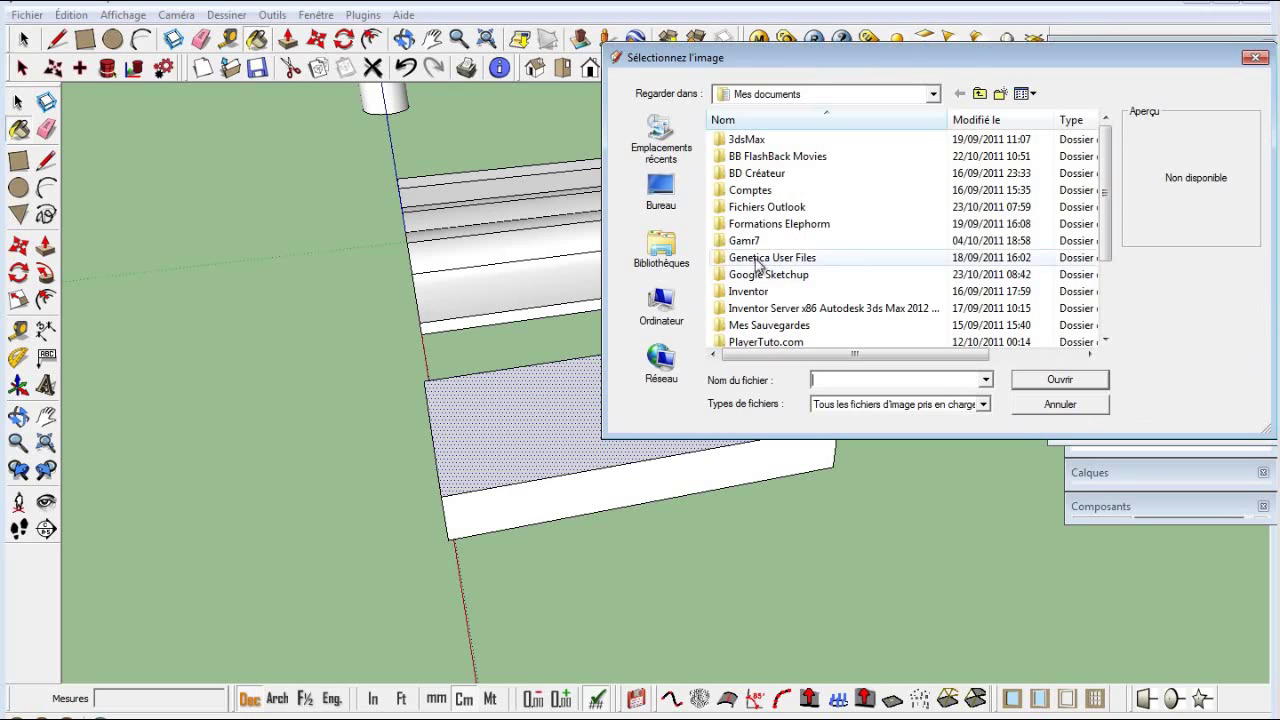
{"action": "left_click", "coordinate": [661, 192]}
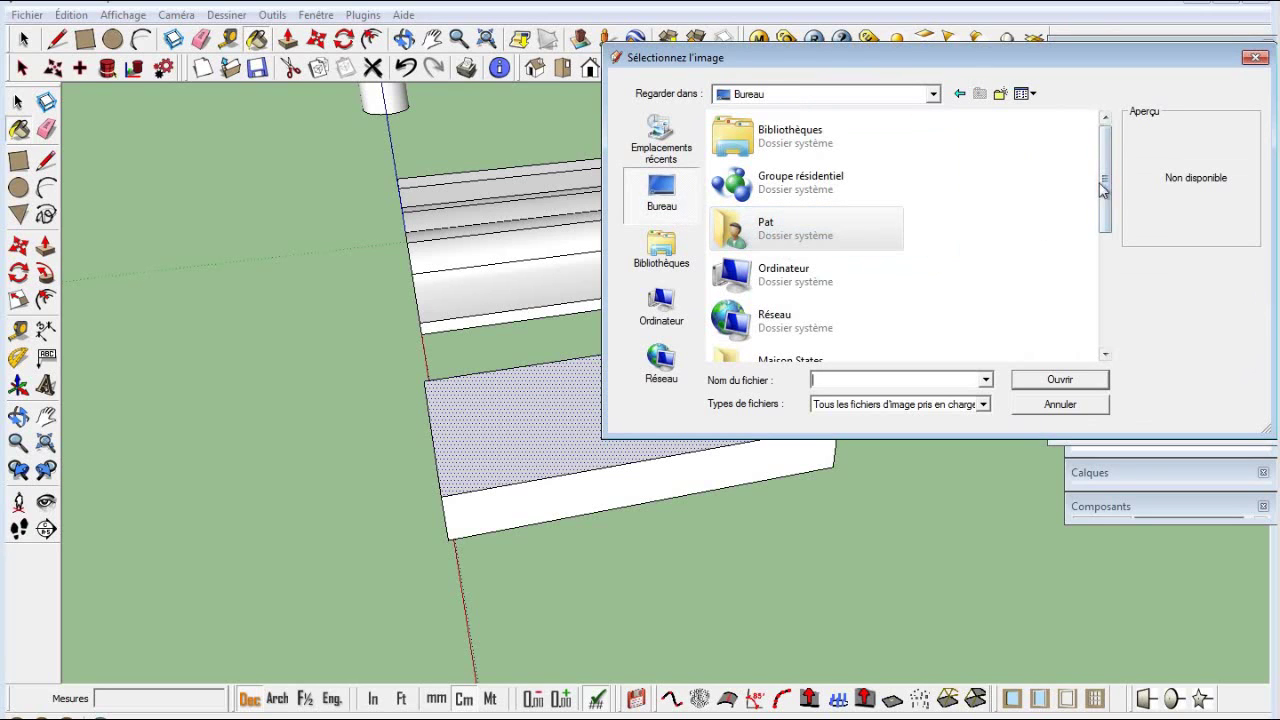
{"action": "left_click_drag", "start_coordinate": [1103, 188], "coordinate": [1106, 240]}
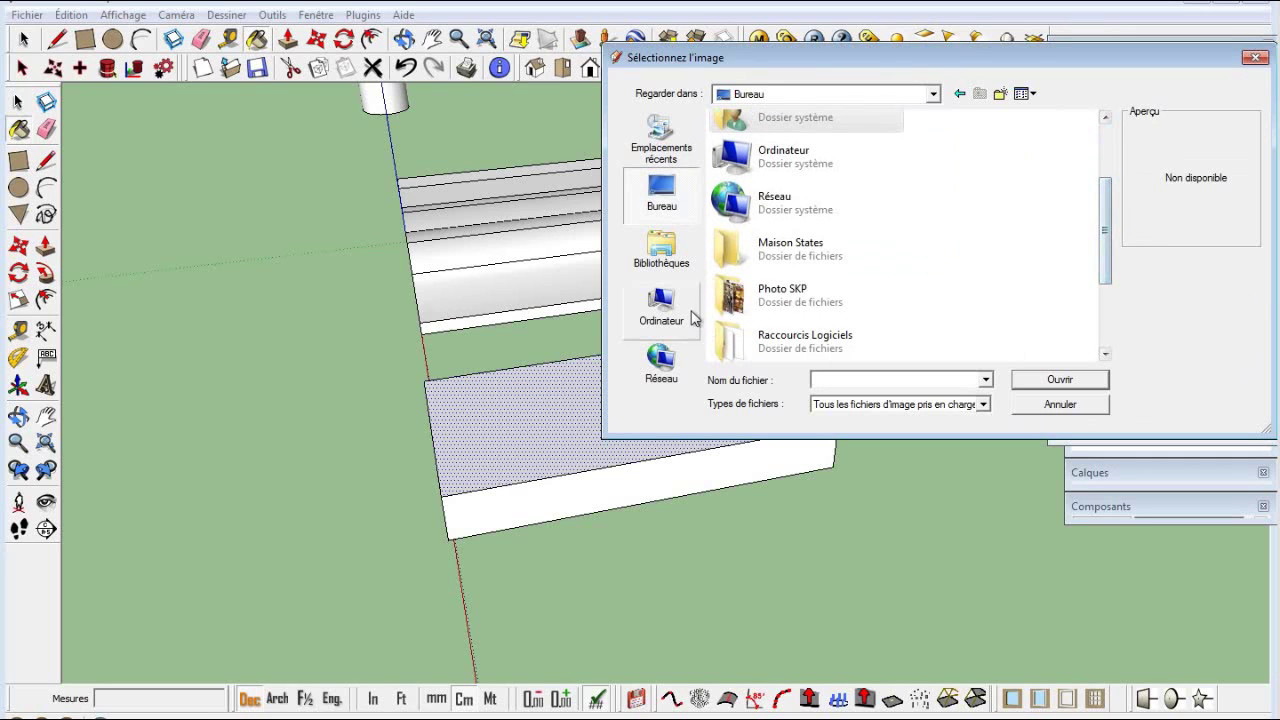
{"action": "double_click", "coordinate": [740, 295]}
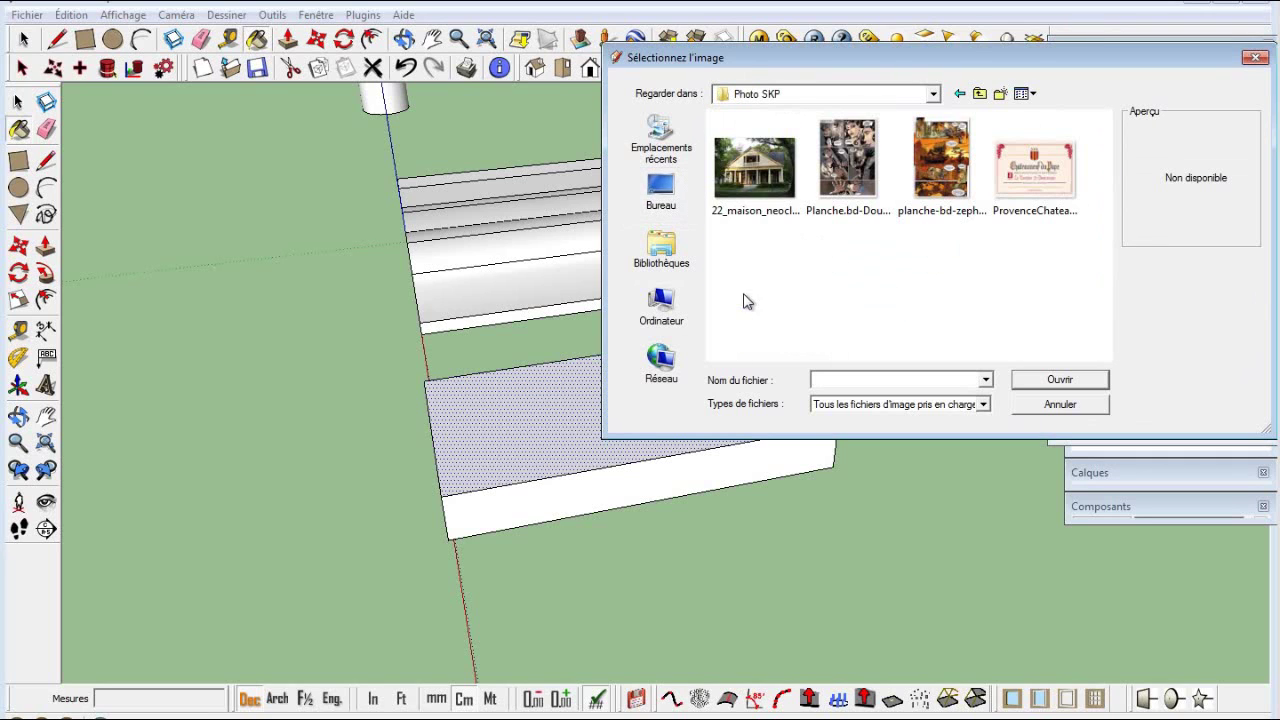
{"action": "left_click", "coordinate": [743, 161]}
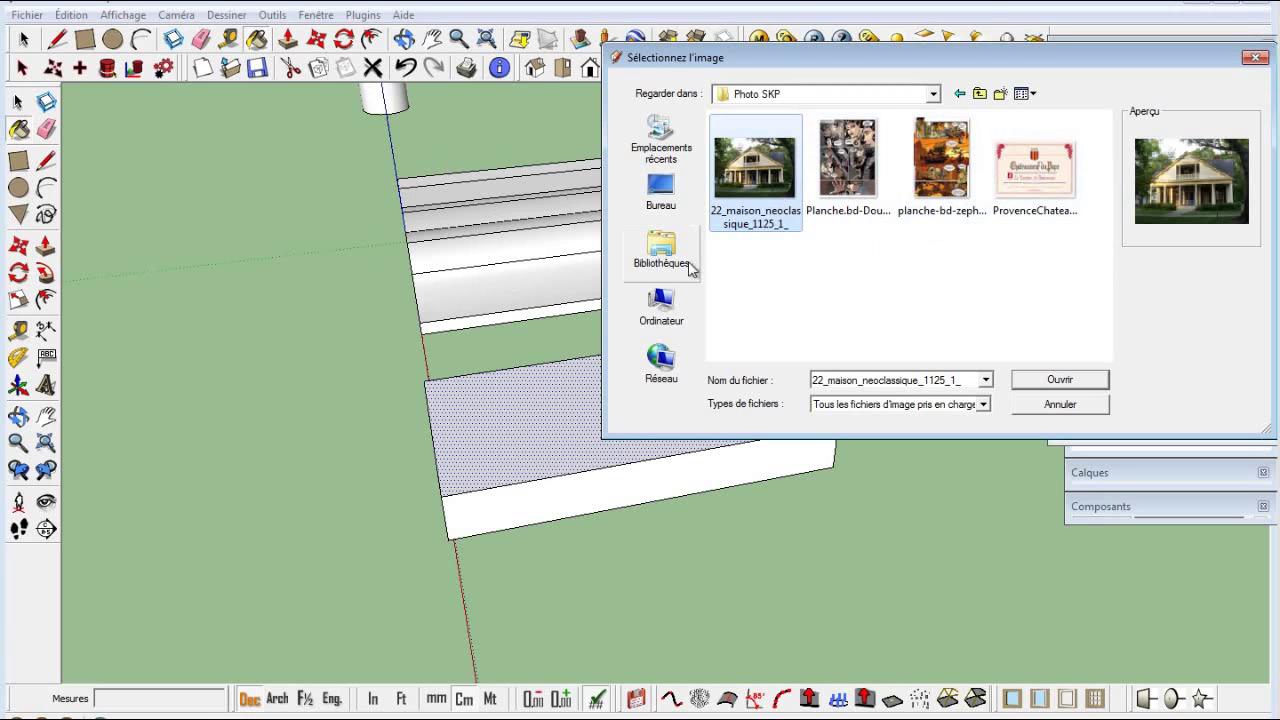
{"action": "left_click", "coordinate": [1056, 381]}
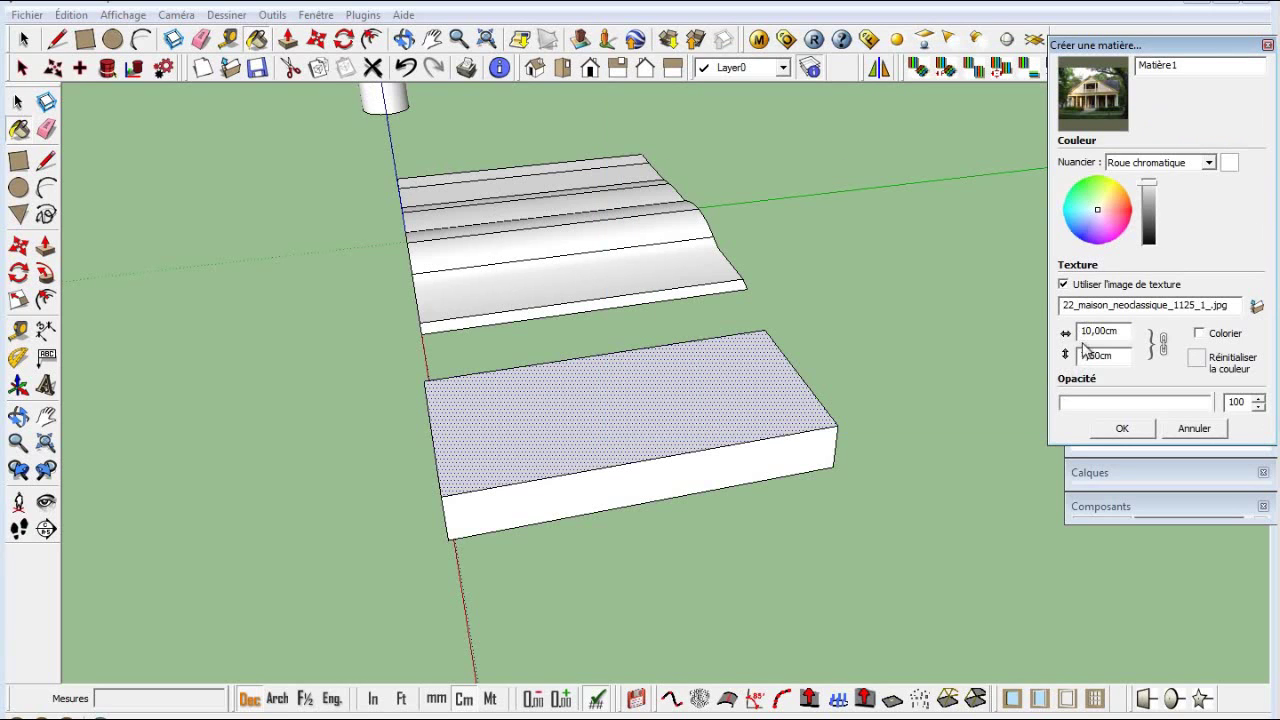
{"action": "left_click", "coordinate": [1124, 429]}
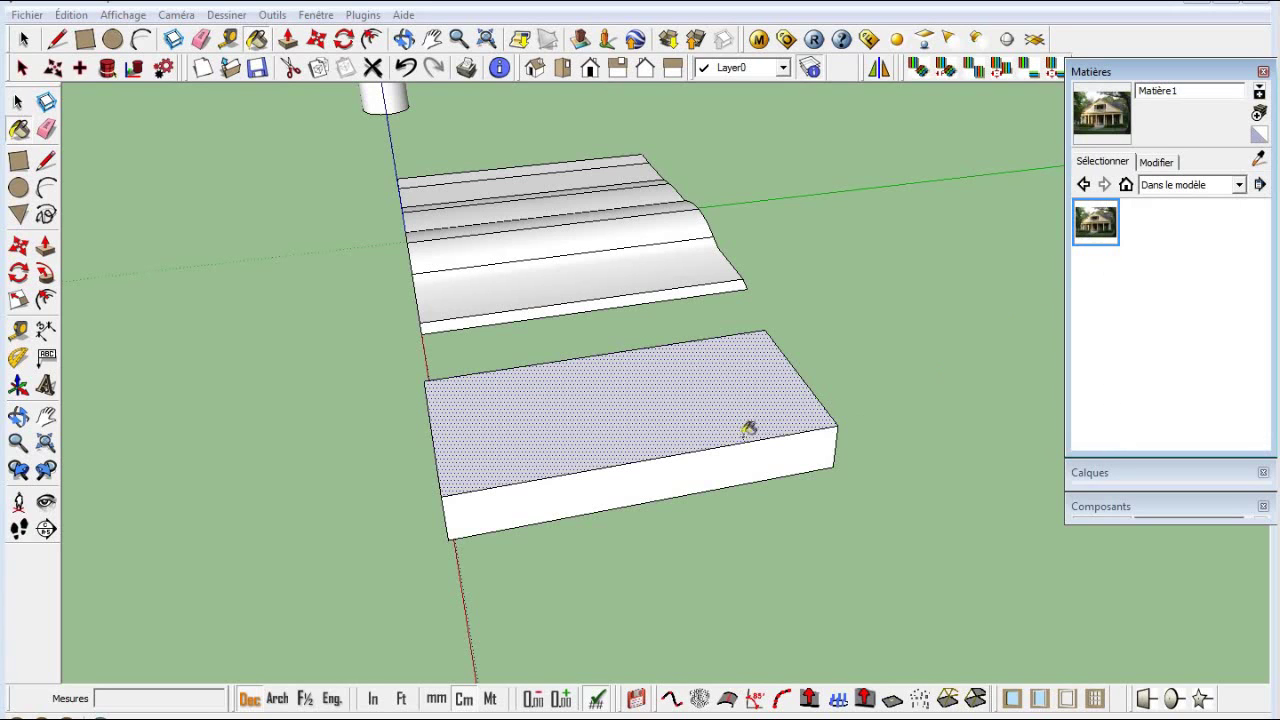
- Paint the box's top face with the house photo material
{"action": "left_click", "coordinate": [645, 415]}
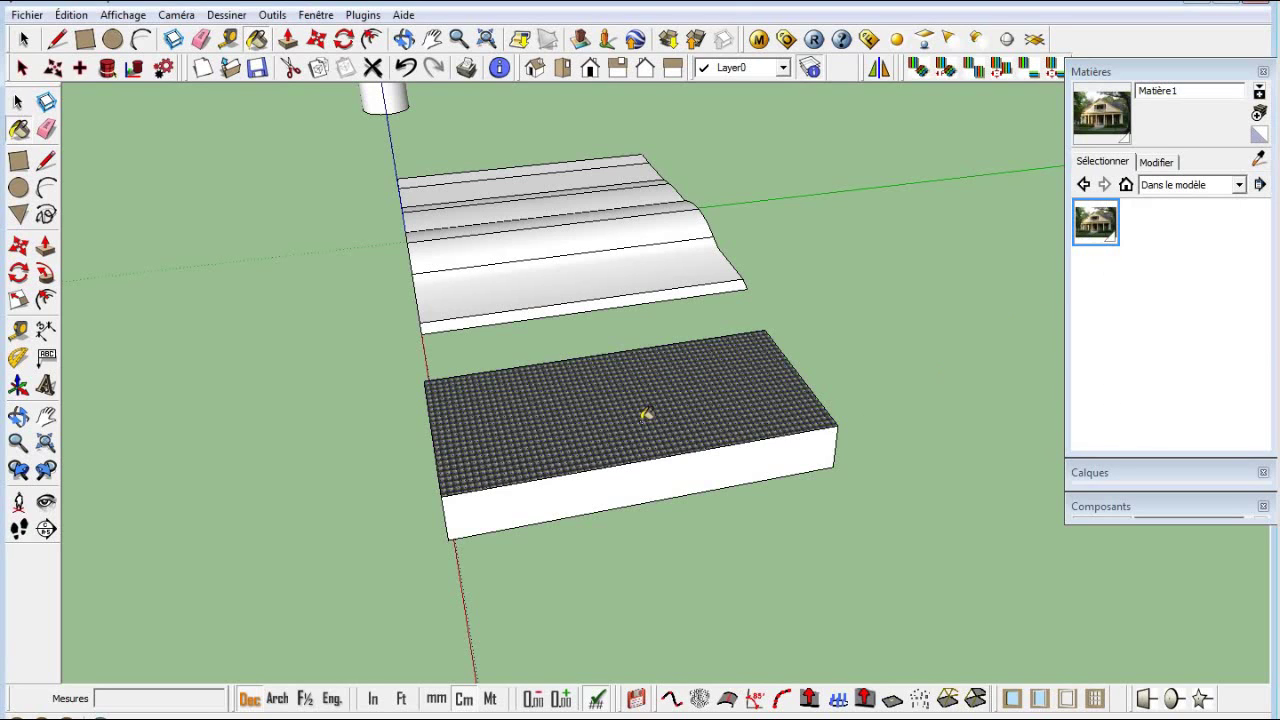
{"action": "scroll", "coordinate": [645, 415], "scroll_direction": "up", "scroll_amount": 2}
{"action": "scroll", "coordinate": [645, 415], "scroll_direction": "up", "scroll_amount": 1}
{"action": "scroll", "coordinate": [645, 415], "scroll_direction": "up", "scroll_amount": 2}
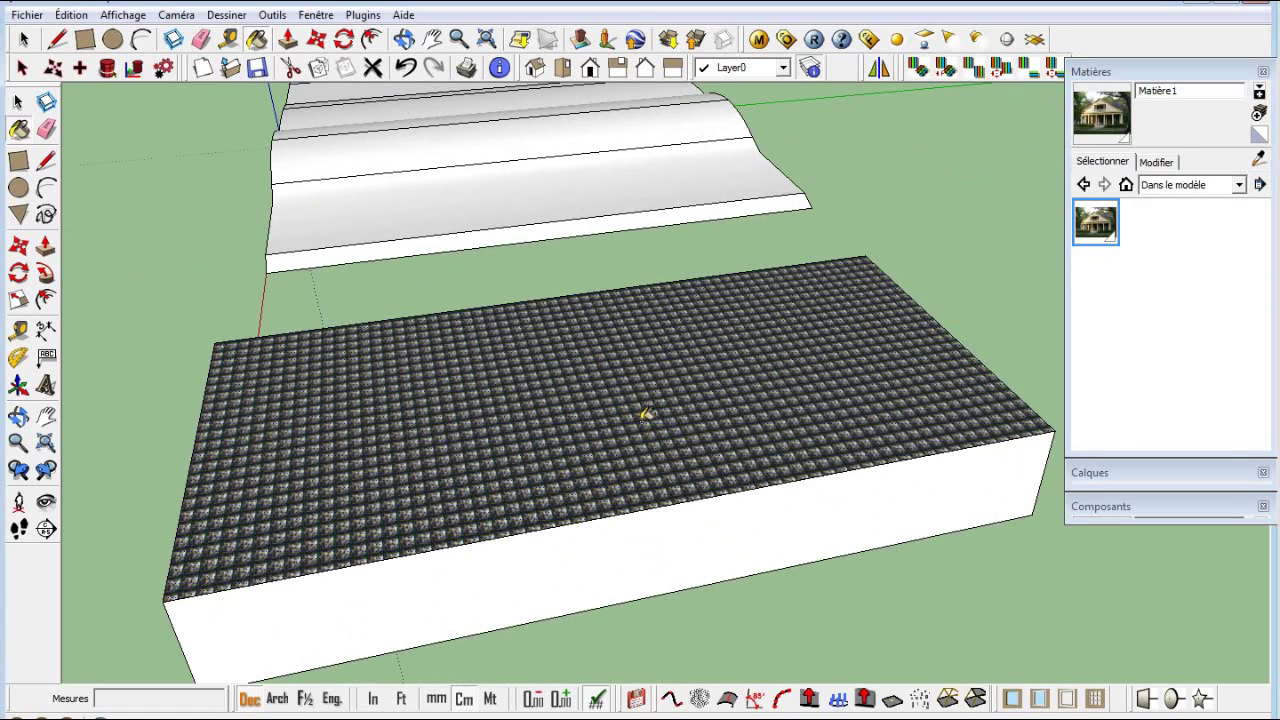
- Switch units to metres and resize the house texture to 3,00 m × 2,25 m
{"action": "left_click", "coordinate": [1160, 162]}
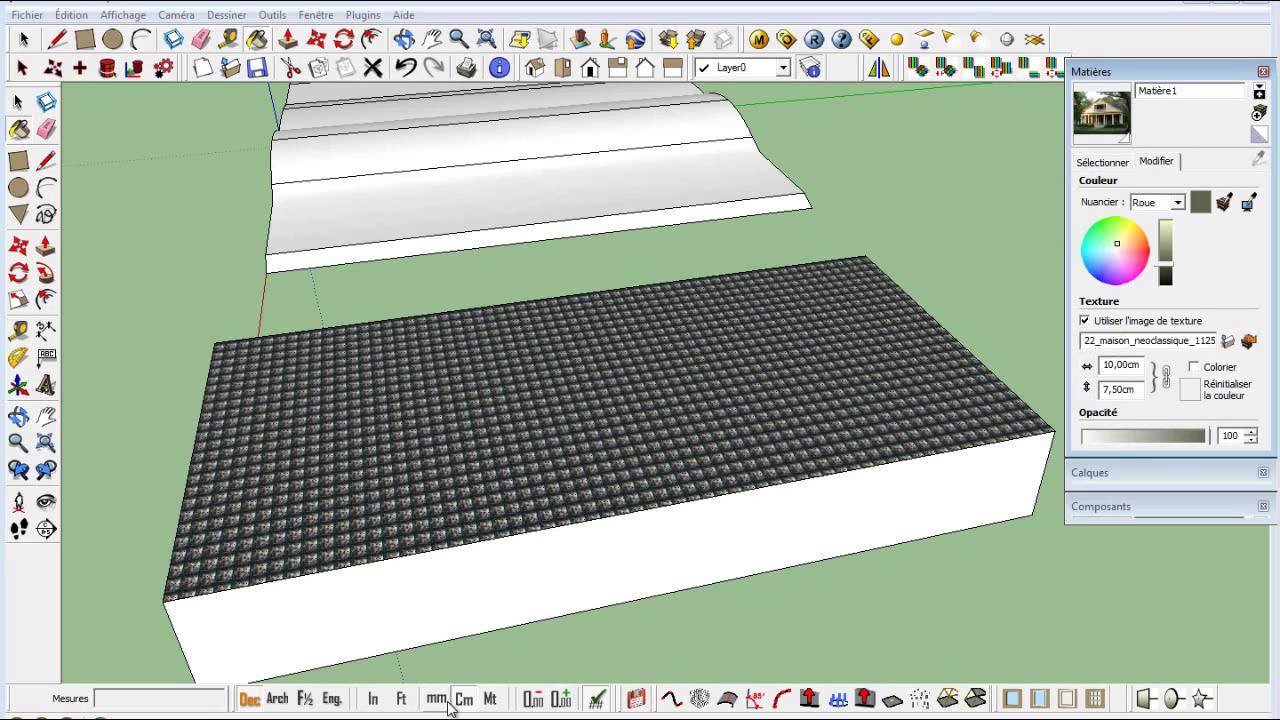
{"action": "left_click", "coordinate": [492, 701]}
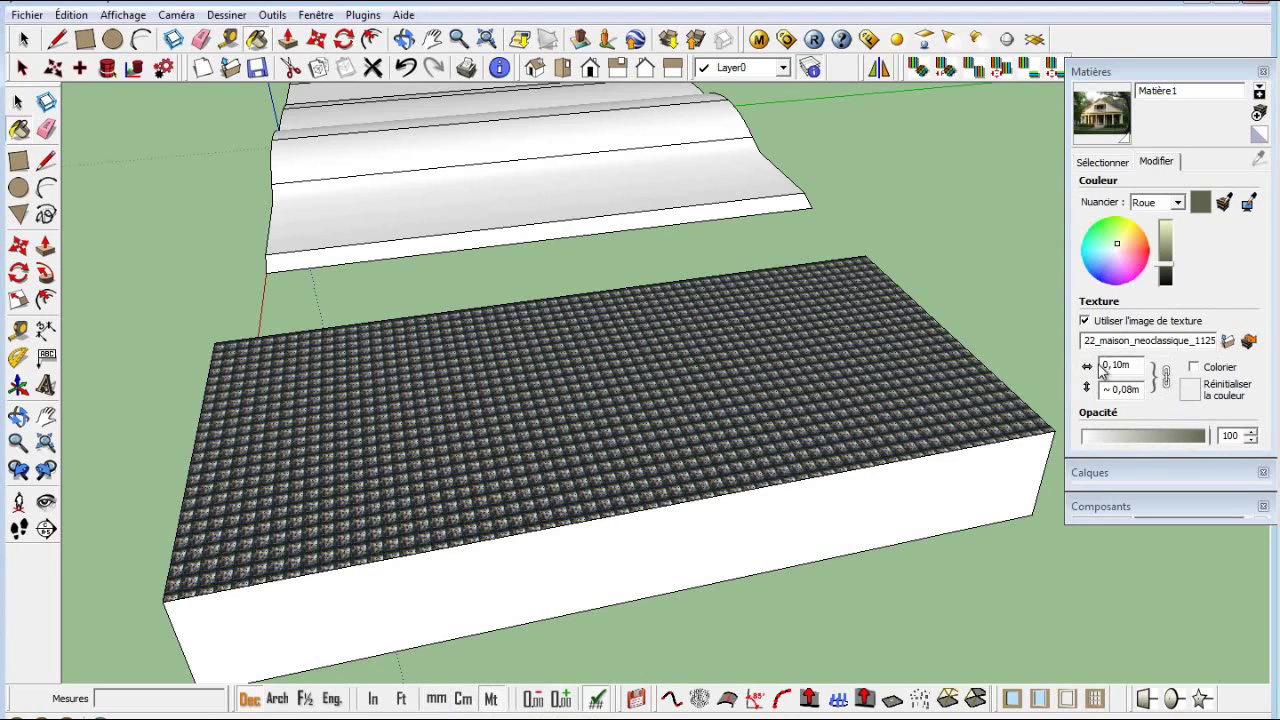
{"action": "double_click", "coordinate": [1112, 365]}
{"action": "type", "text": "1"}
{"action": "key", "text": "Return"}
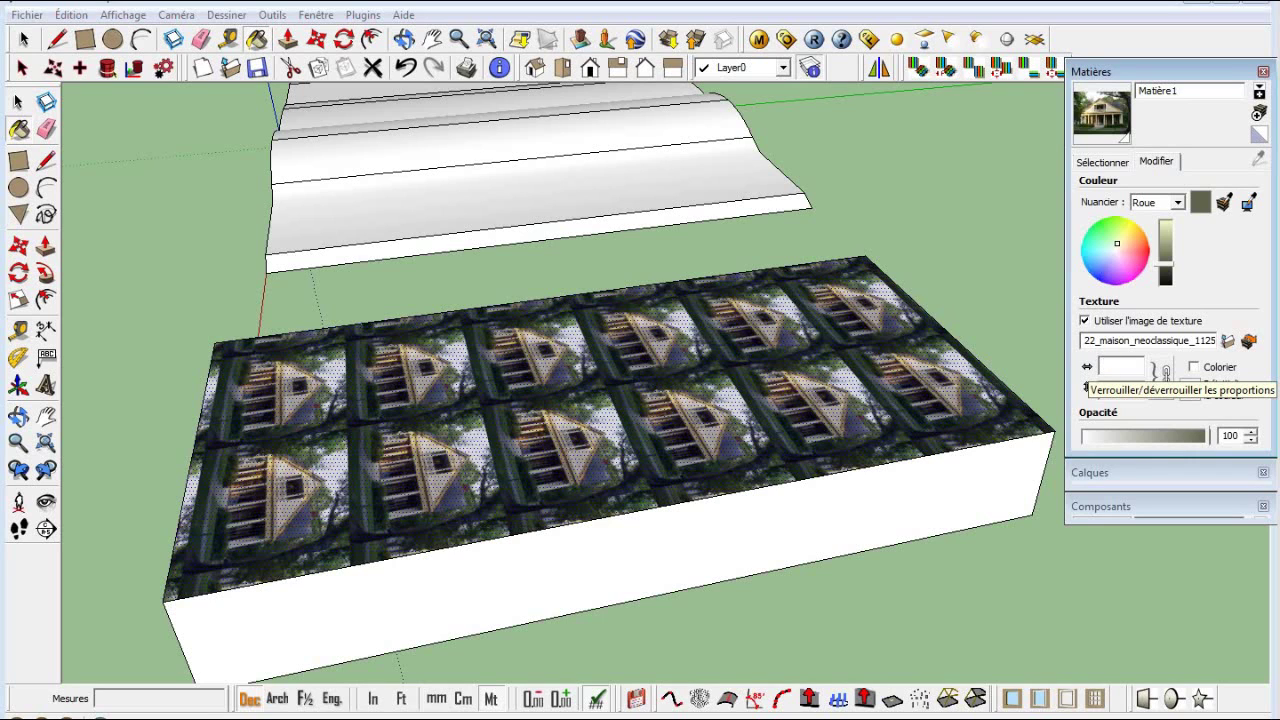
{"action": "type", "text": "2"}
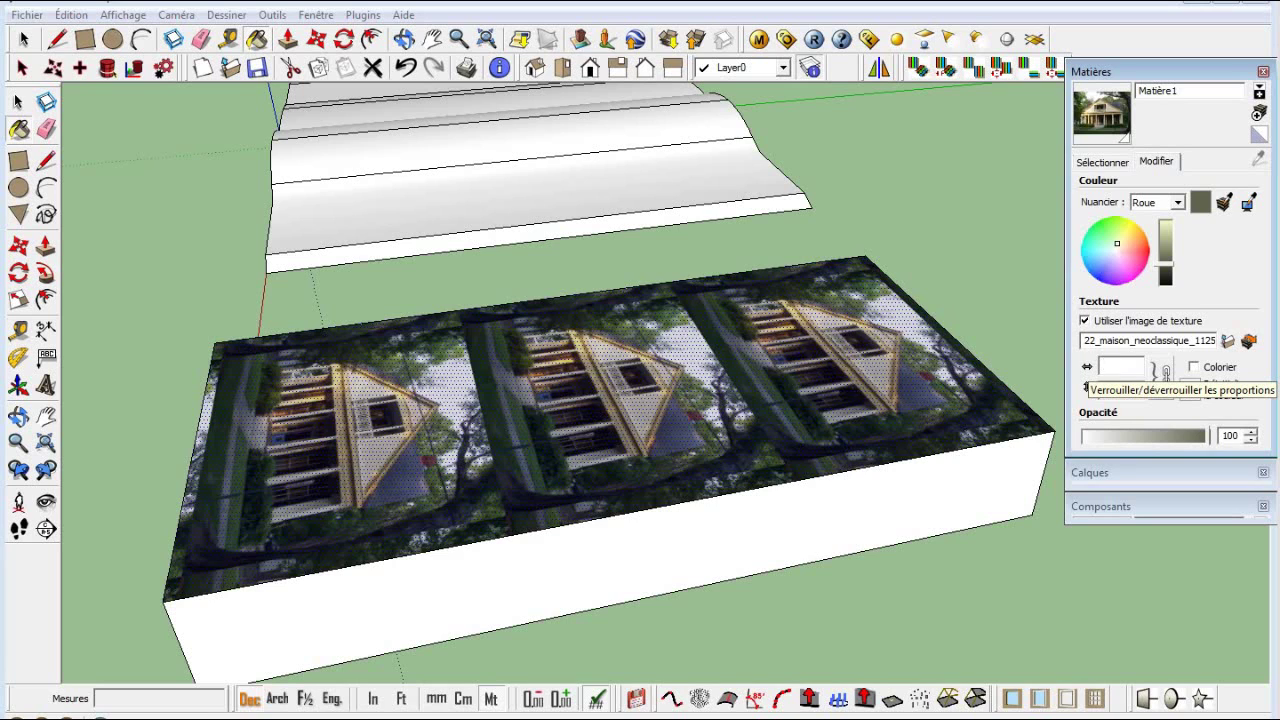
{"action": "type", "text": "3"}
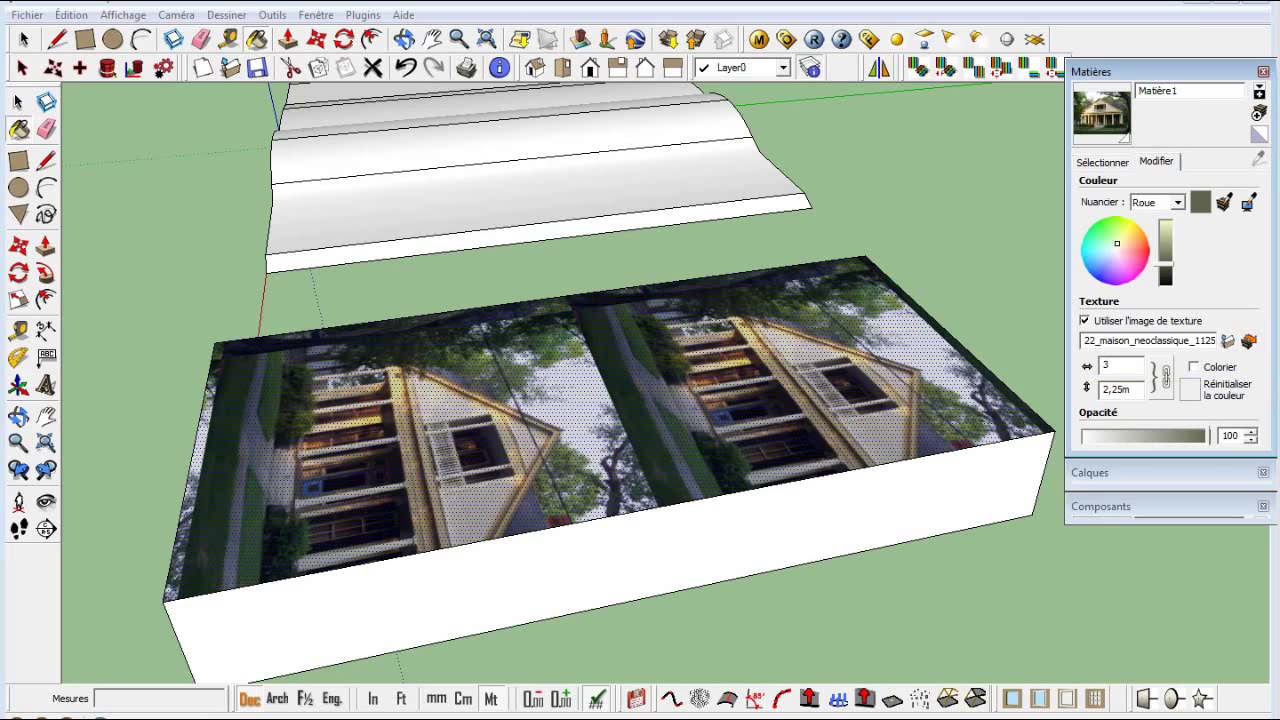
{"action": "key", "text": "Tab"}
{"action": "key", "text": "BackSpace"}
{"action": "key", "text": "Return"}
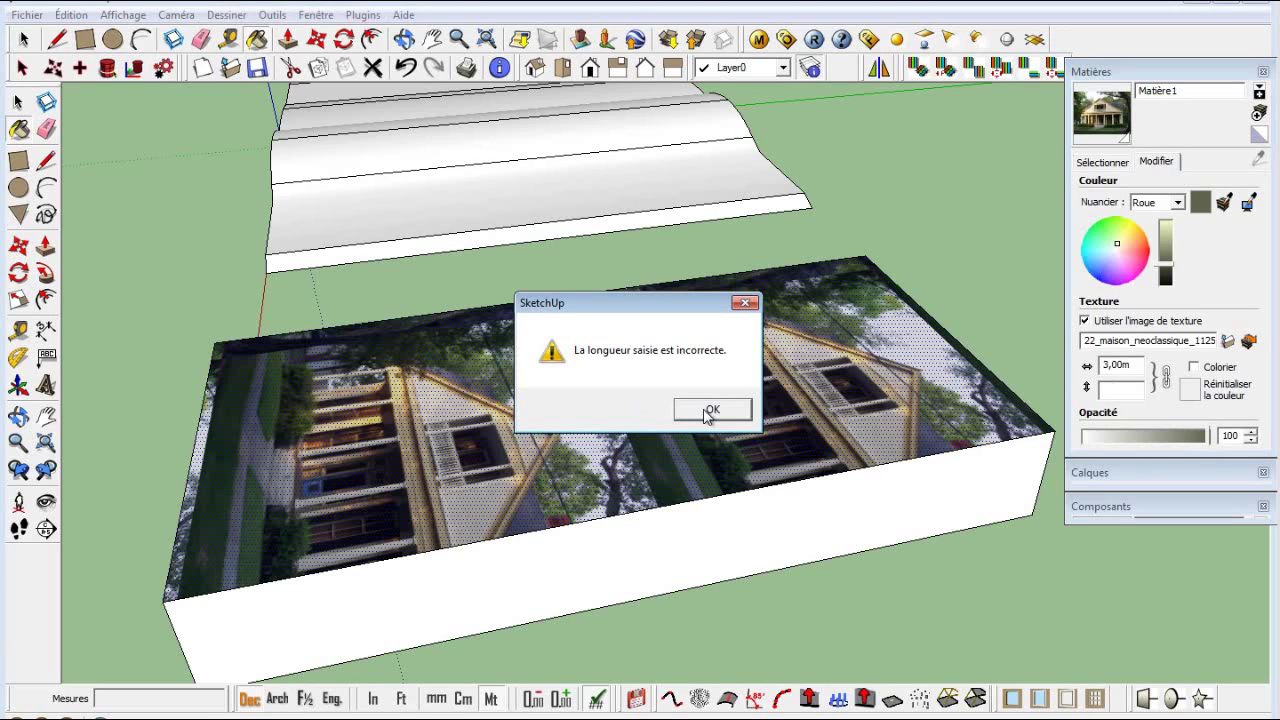
{"action": "right_click", "coordinate": [712, 410]}
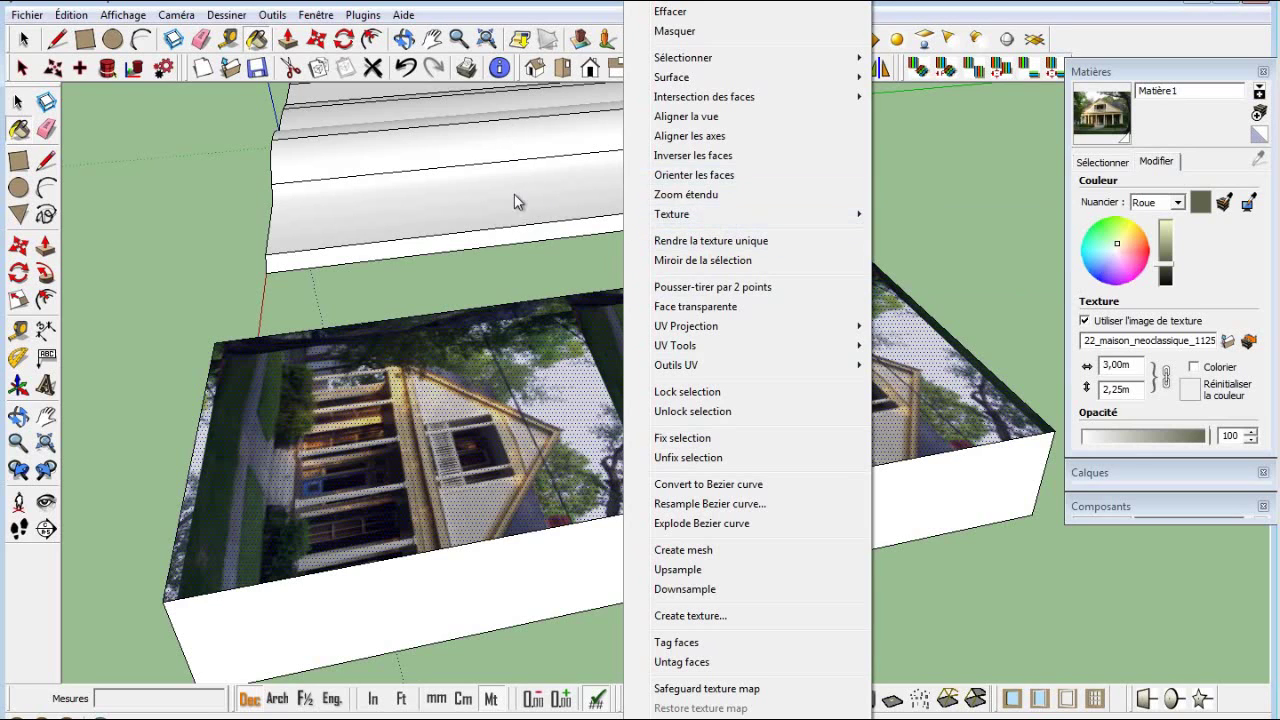
{"action": "mouse_move", "coordinate": [740, 214]}
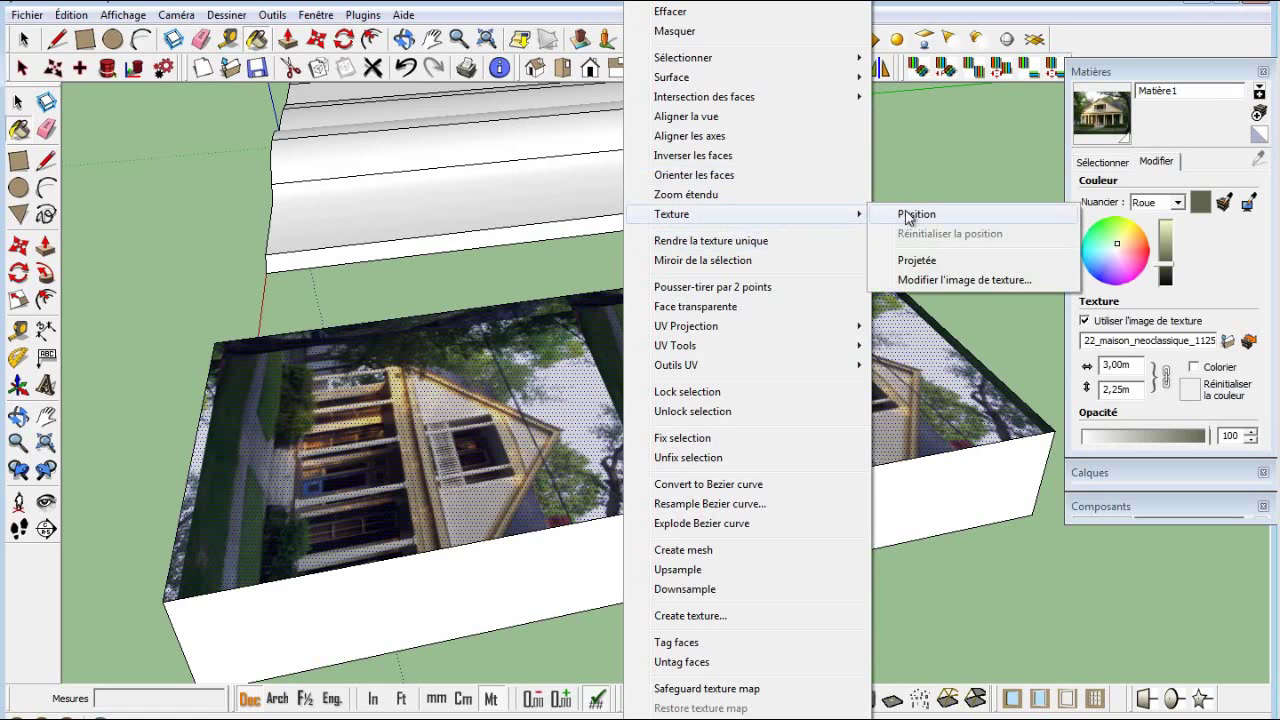
- Rotate, rescale and move the house texture upright to fill the box top, then finish
{"action": "left_click", "coordinate": [914, 212]}
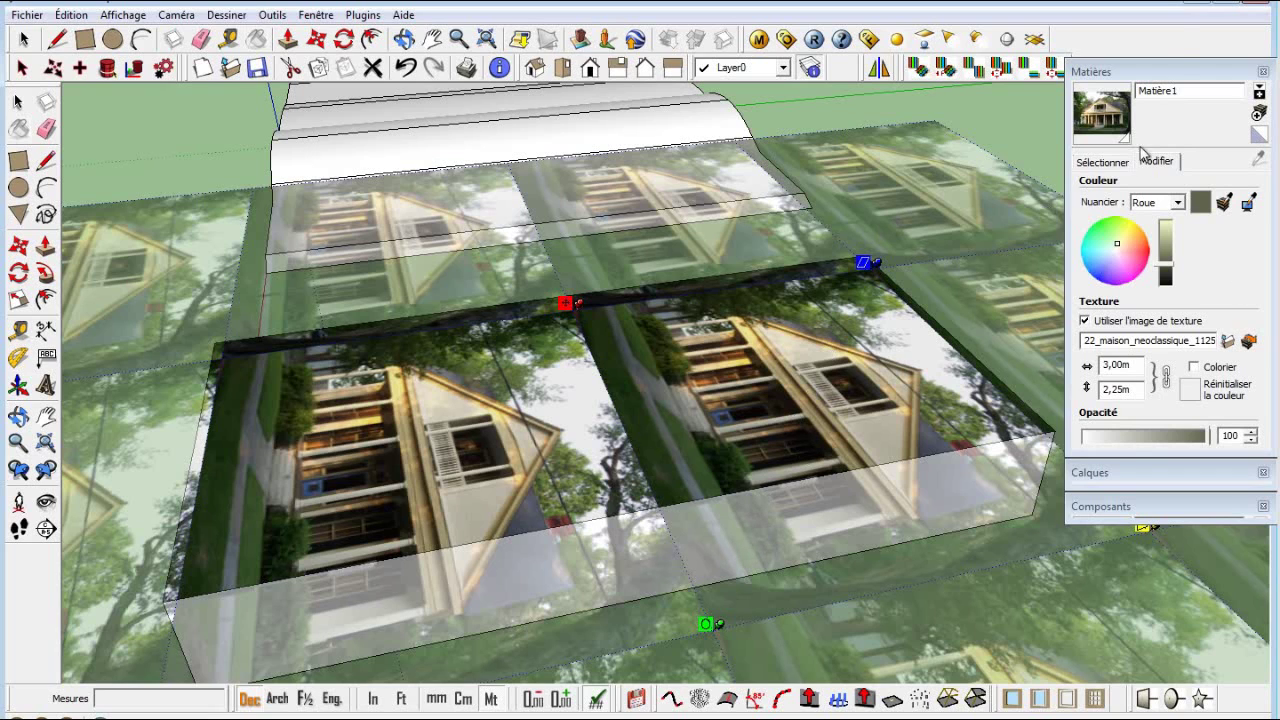
{"action": "left_click", "coordinate": [1165, 72]}
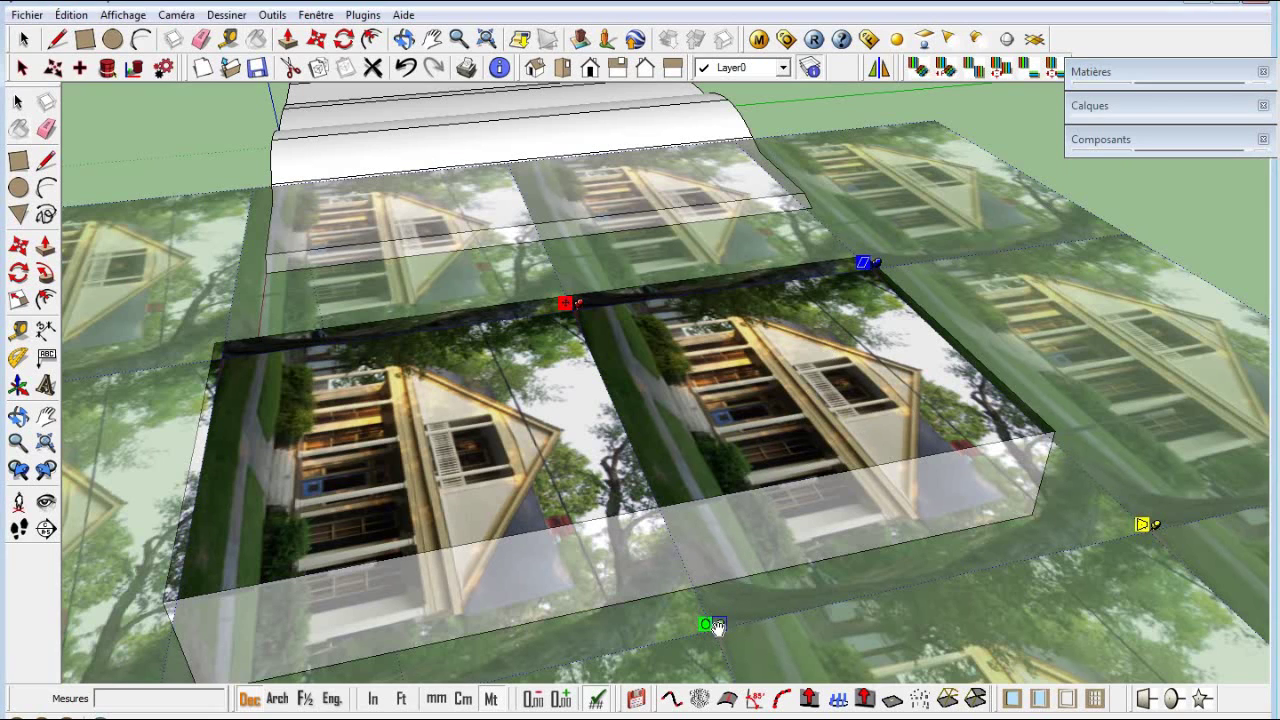
{"action": "mouse_move", "coordinate": [718, 622]}
{"action": "left_mouse_down"}
{"action": "mouse_move", "coordinate": [744, 617]}
{"action": "mouse_move", "coordinate": [826, 544]}
{"action": "mouse_move", "coordinate": [897, 381]}
{"action": "mouse_move", "coordinate": [902, 227]}
{"action": "mouse_move", "coordinate": [946, 293]}
{"action": "mouse_move", "coordinate": [978, 252]}
{"action": "mouse_move", "coordinate": [1076, 241]}
{"action": "left_mouse_up"}
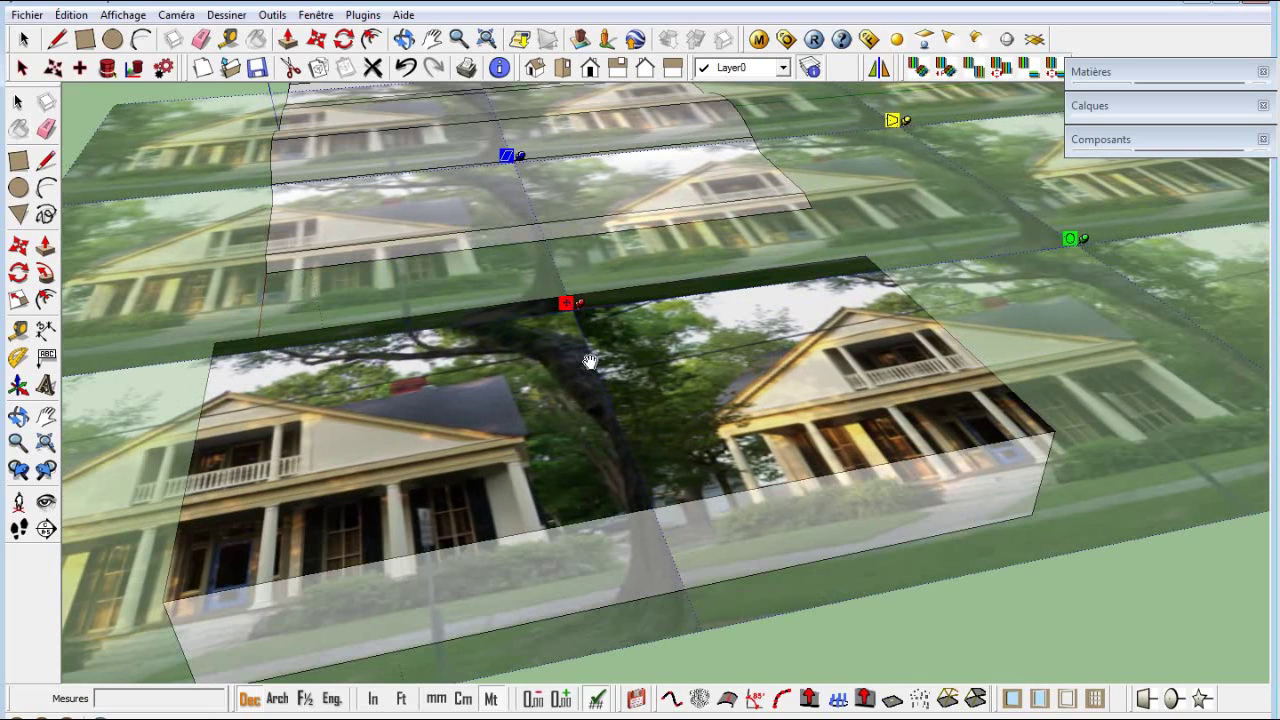
{"action": "mouse_move", "coordinate": [590, 362]}
{"action": "left_mouse_down"}
{"action": "mouse_move", "coordinate": [832, 315]}
{"action": "mouse_move", "coordinate": [820, 315]}
{"action": "left_mouse_up"}
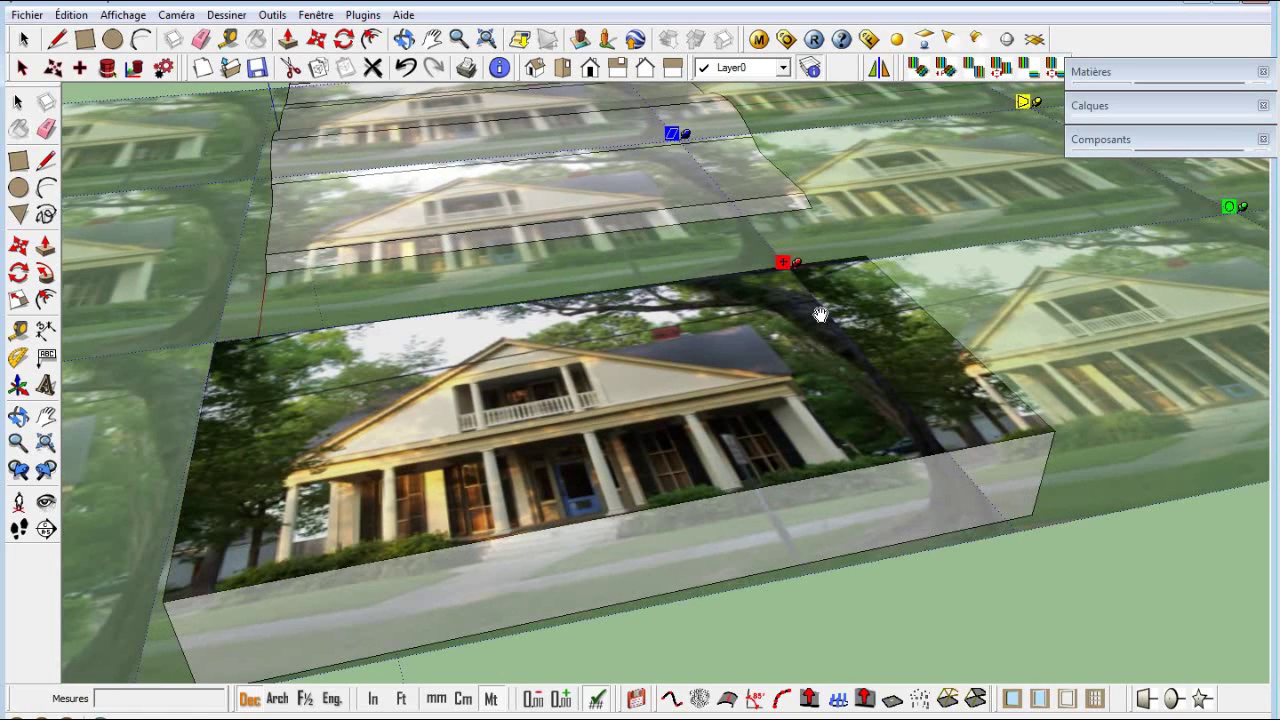
{"action": "right_click", "coordinate": [796, 320]}
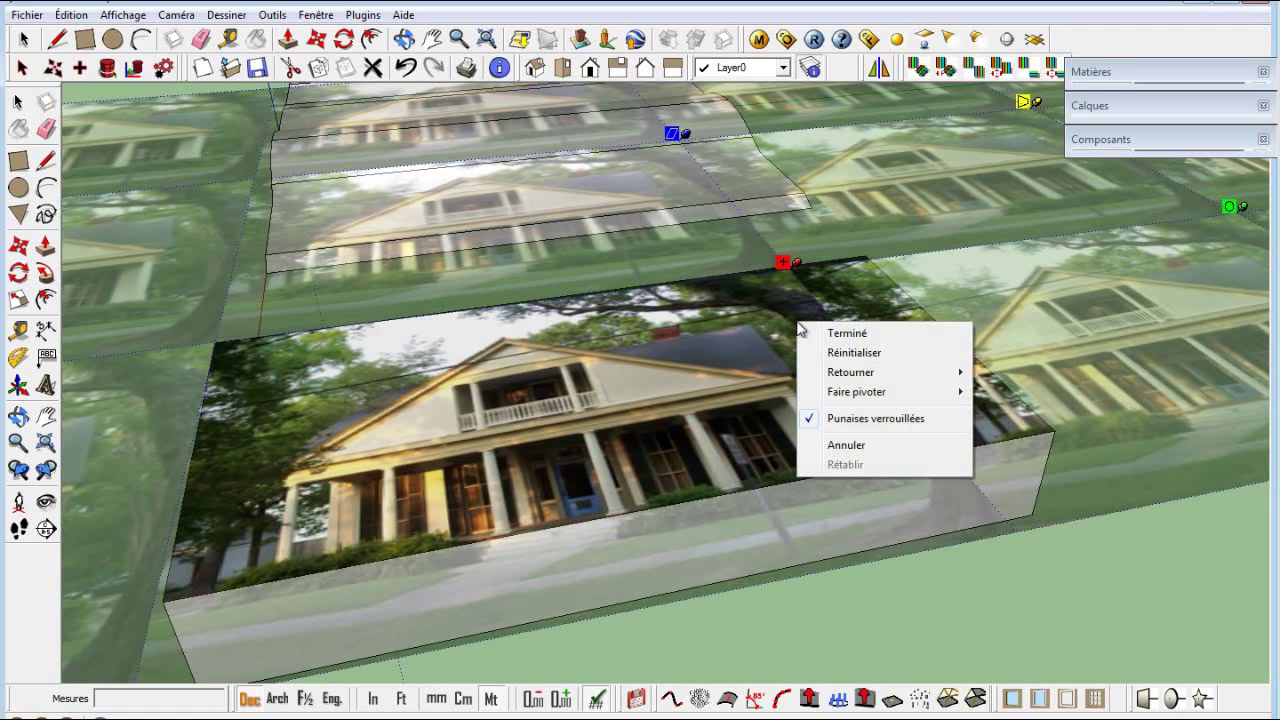
{"action": "left_click", "coordinate": [837, 335]}
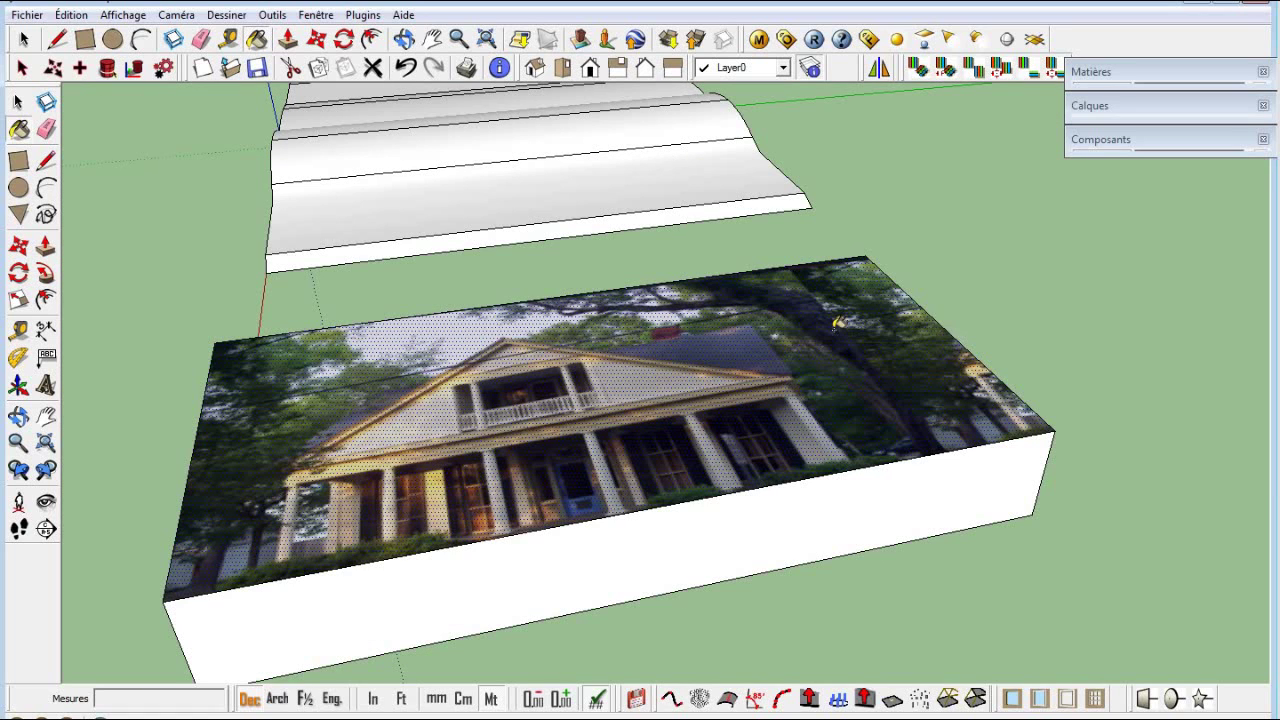
{"action": "mouse_move", "coordinate": [838, 322]}
{"action": "middle_mouse_down", "text": "shift"}
{"action": "mouse_move", "coordinate": [805, 468]}
{"action": "mouse_move", "coordinate": [800, 428]}
{"action": "middle_mouse_up", "text": "shift"}
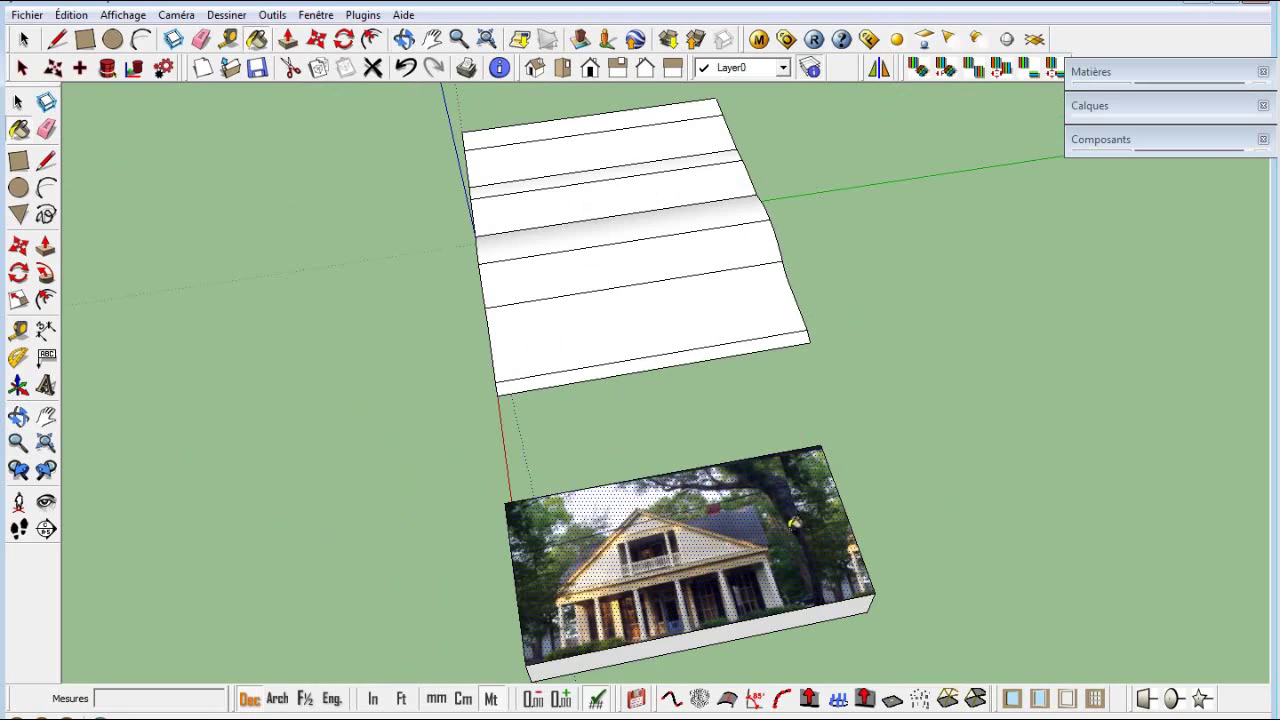
{"action": "key", "text": "space"}
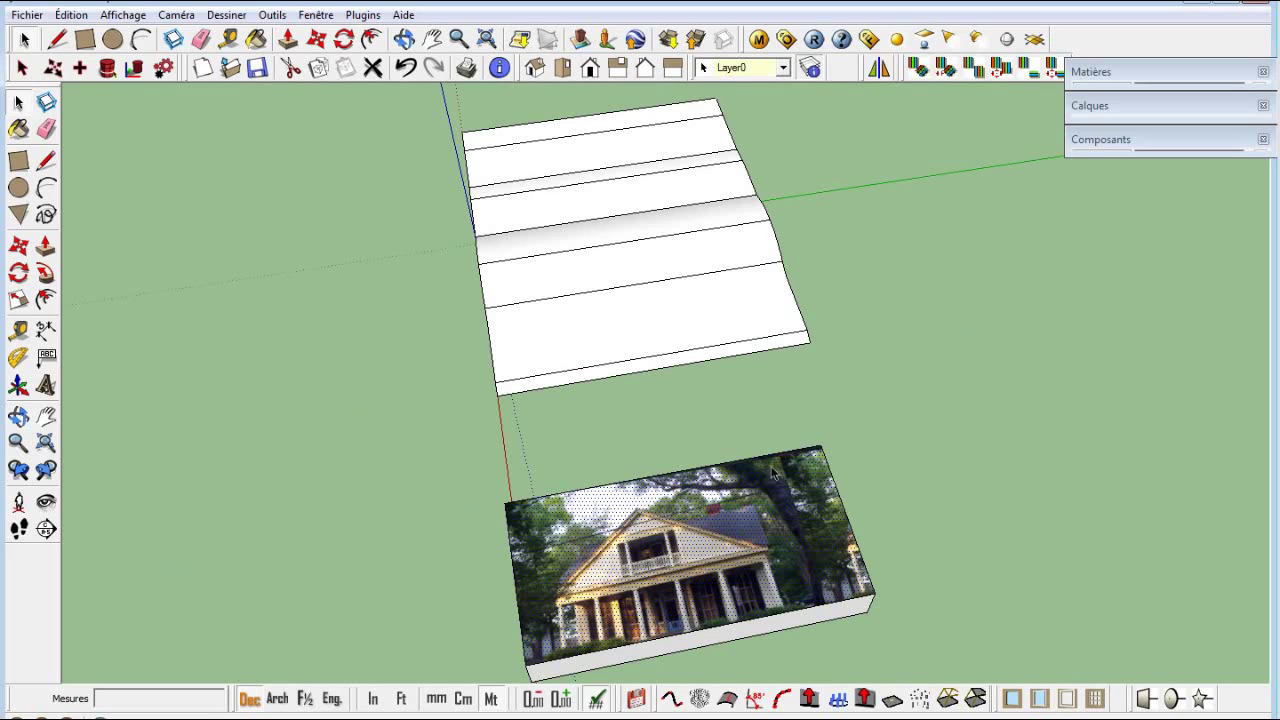
{"action": "middle_click_drag", "start_coordinate": [762, 488], "coordinate": [758, 449]}
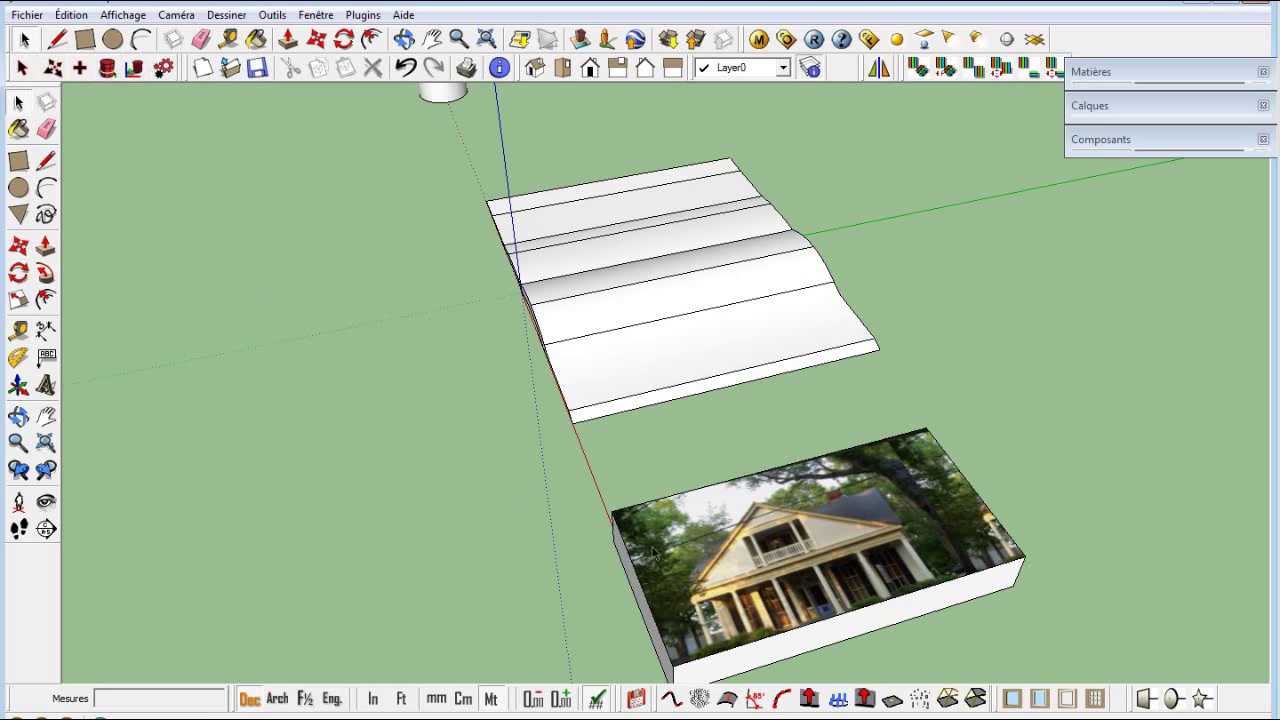
{"action": "left_click", "coordinate": [686, 558]}
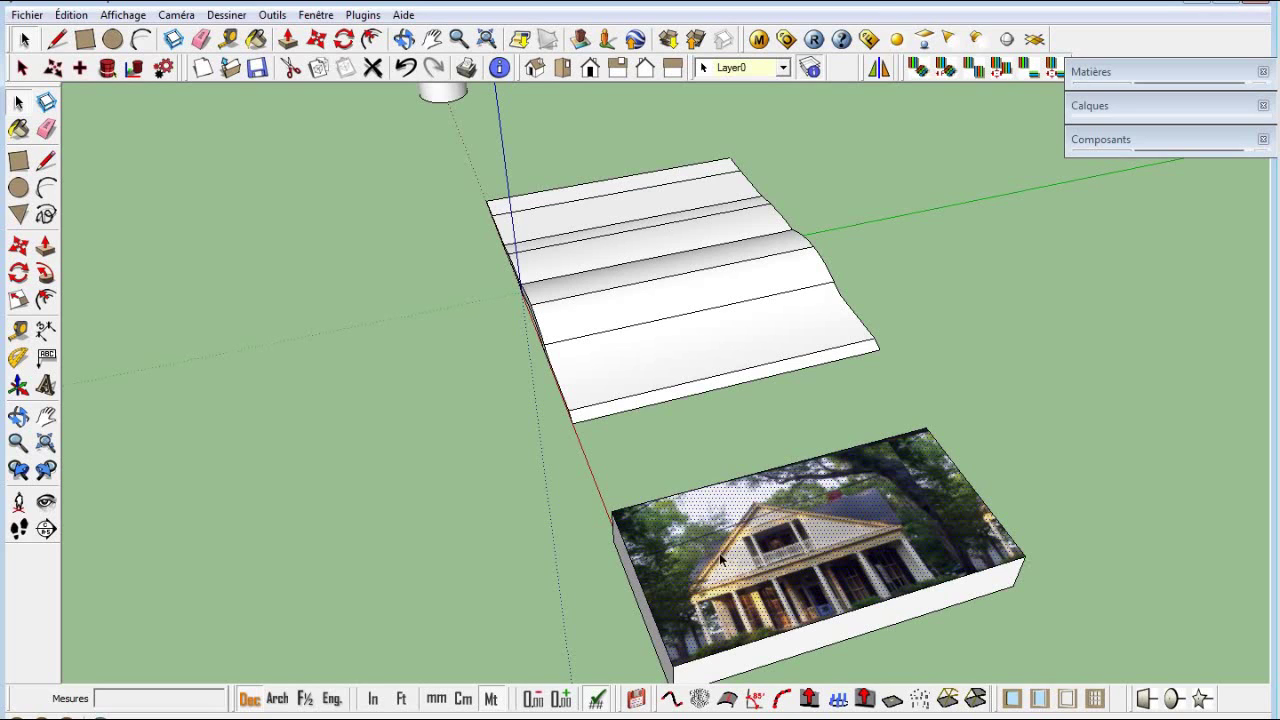
- Create a 512×512 Face_villa texture with Unwrap mapping, then list the model's materials
{"action": "right_click", "coordinate": [719, 553]}
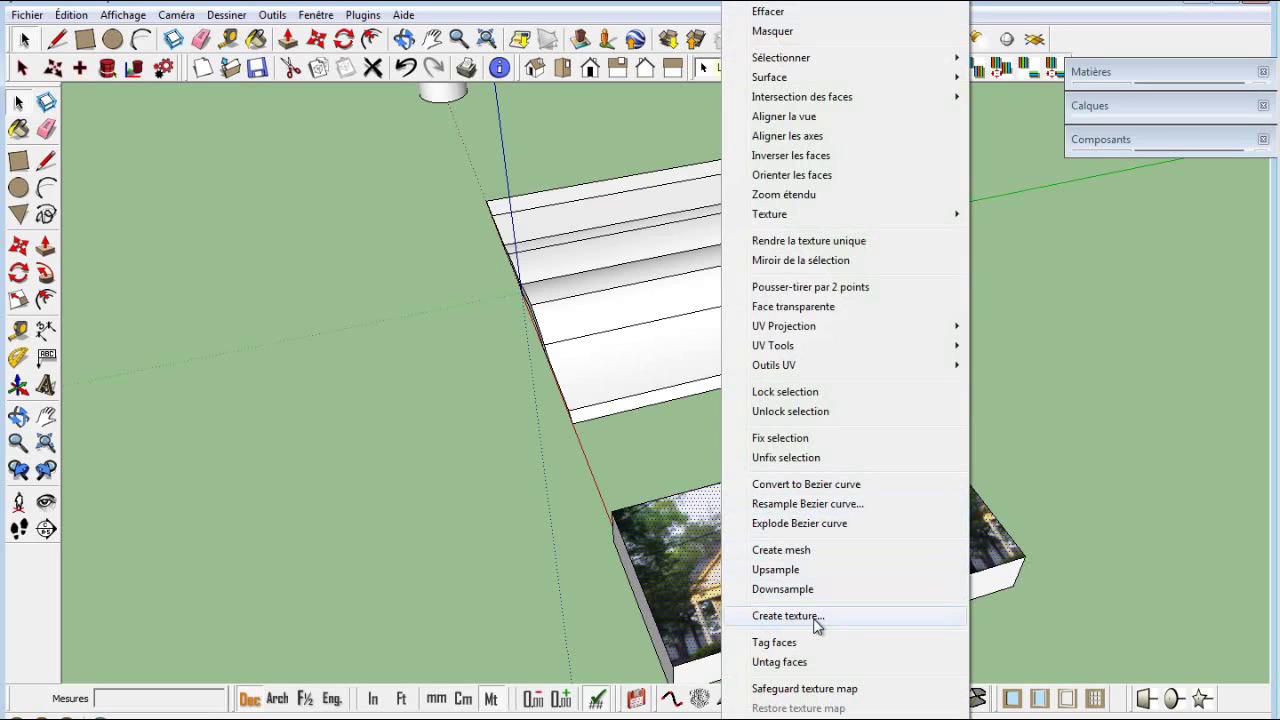
{"action": "left_click", "coordinate": [815, 616]}
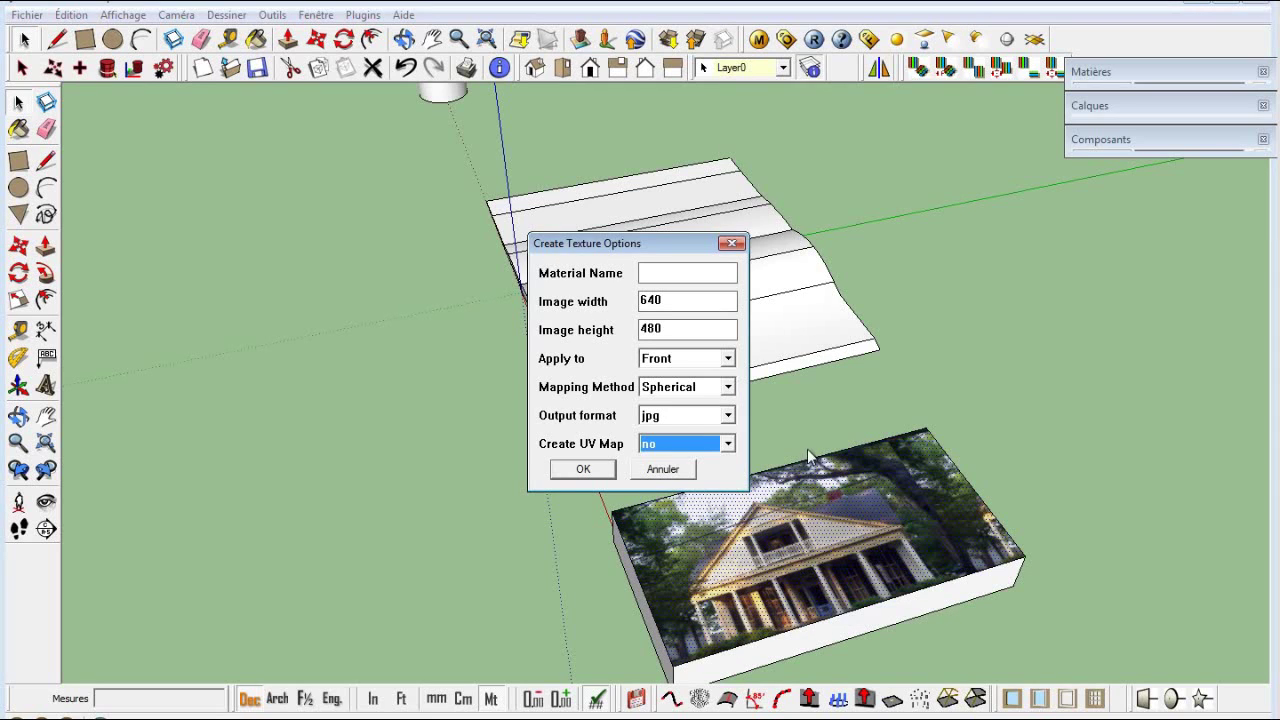
{"action": "left_click", "coordinate": [654, 273]}
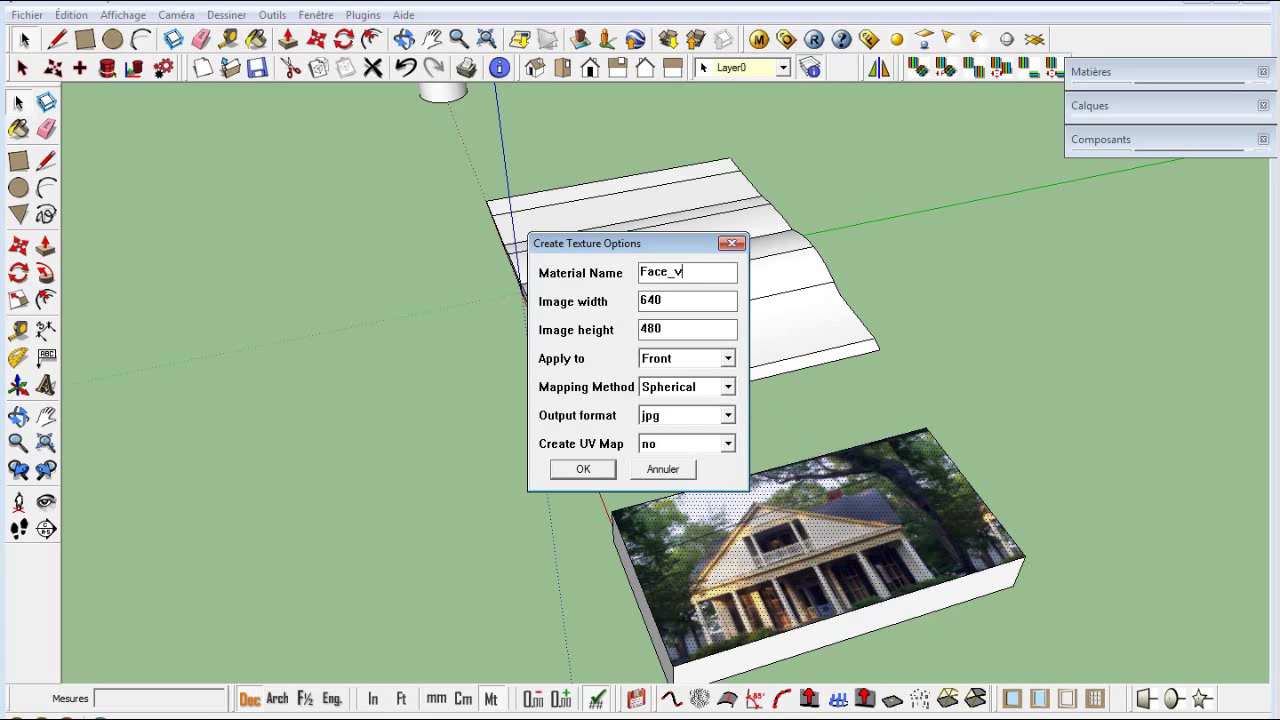
{"action": "type", "text": "Face_villa"}
{"action": "key", "text": "Tab"}
{"action": "type", "text": "5"}
{"action": "key", "text": "Tab"}
{"action": "type", "text": "512"}
{"action": "left_click", "coordinate": [728, 387]}
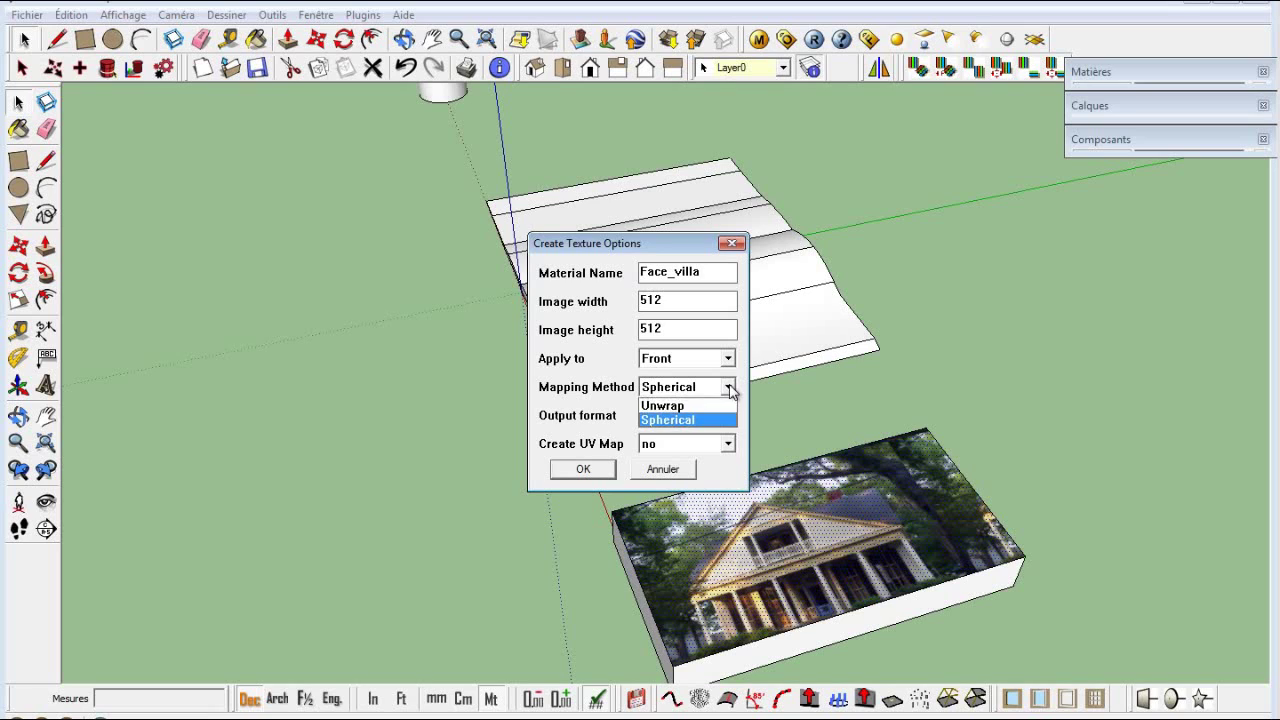
{"action": "left_click", "coordinate": [705, 406]}
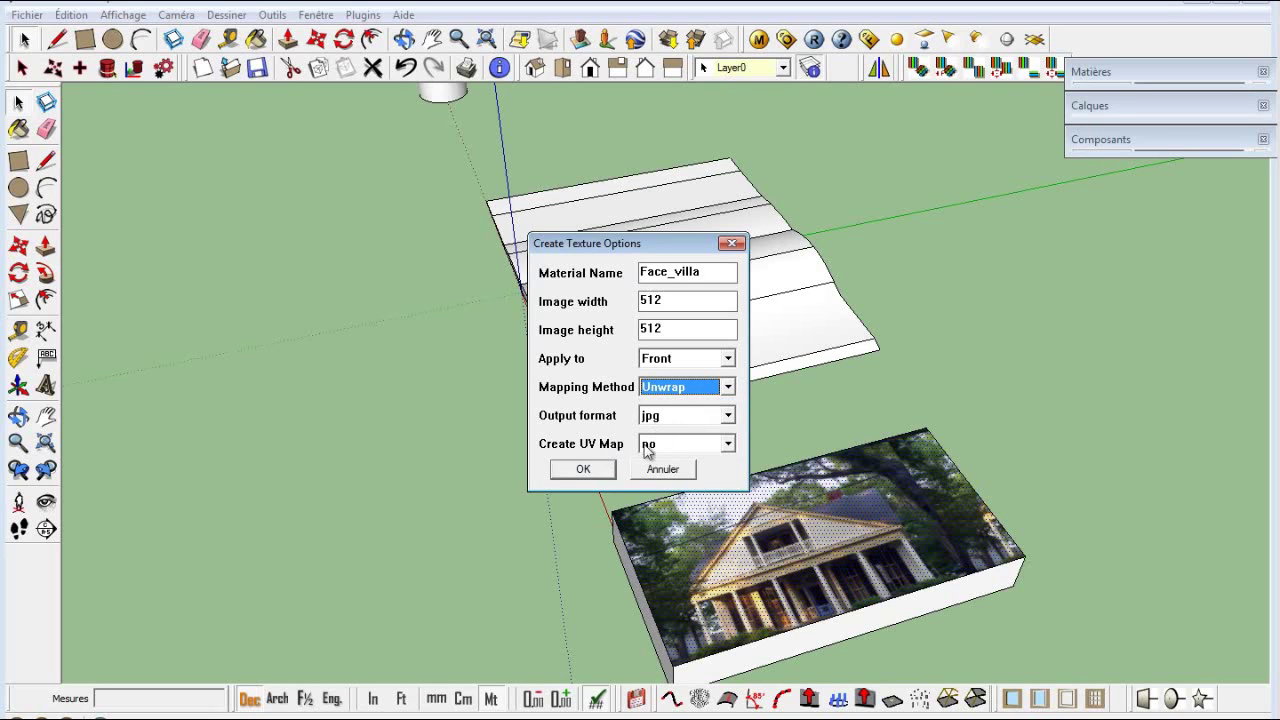
{"action": "left_click", "coordinate": [587, 470]}
{"action": "left_click", "coordinate": [587, 471]}
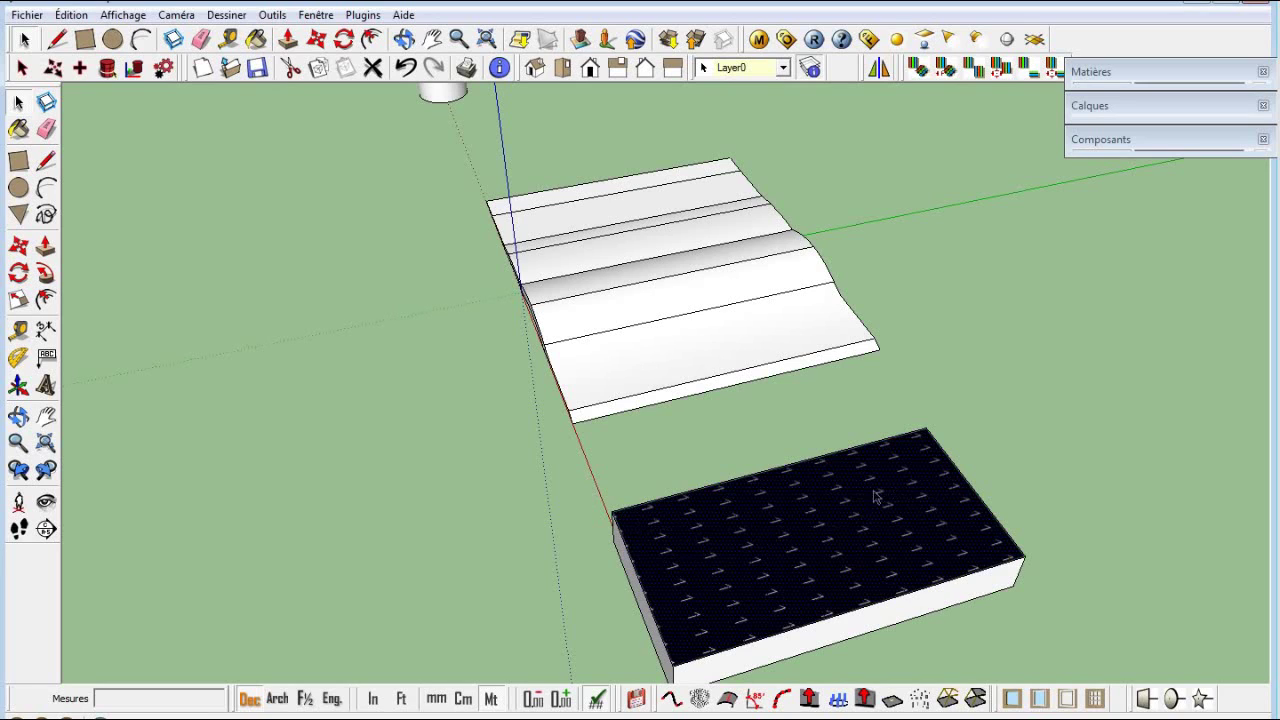
{"action": "left_click", "coordinate": [1133, 77]}
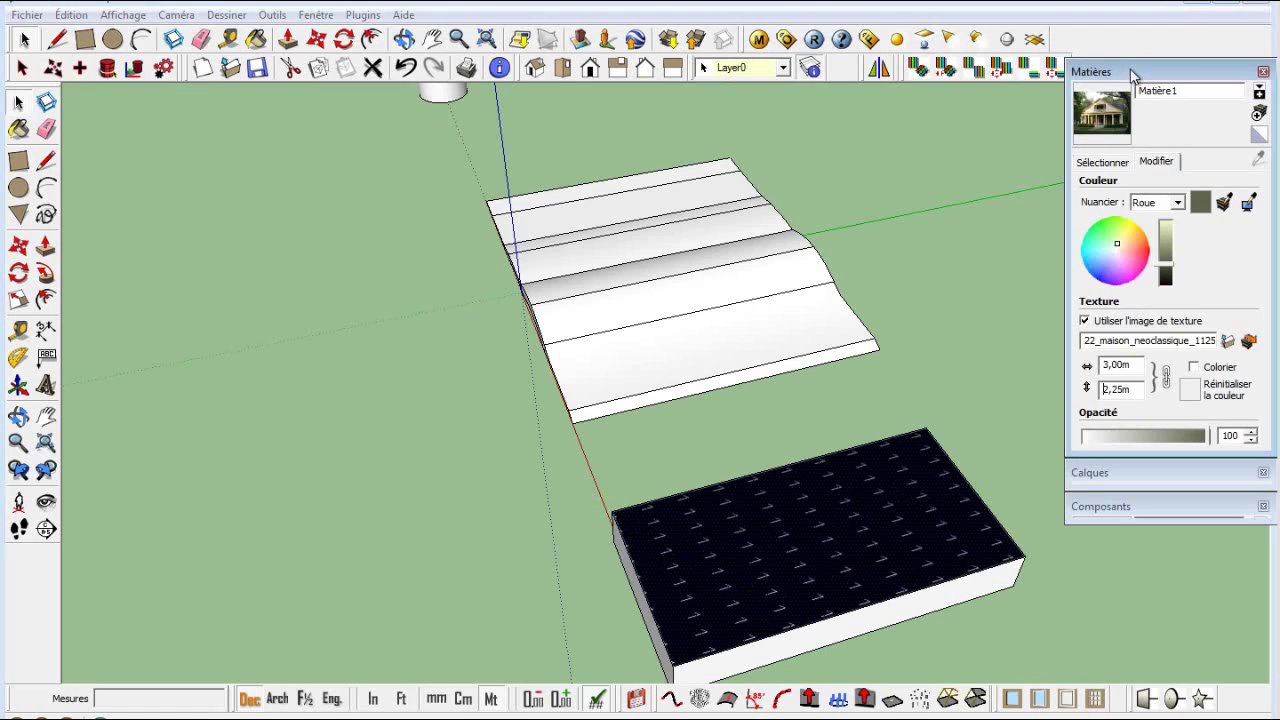
{"action": "left_click", "coordinate": [1103, 162]}
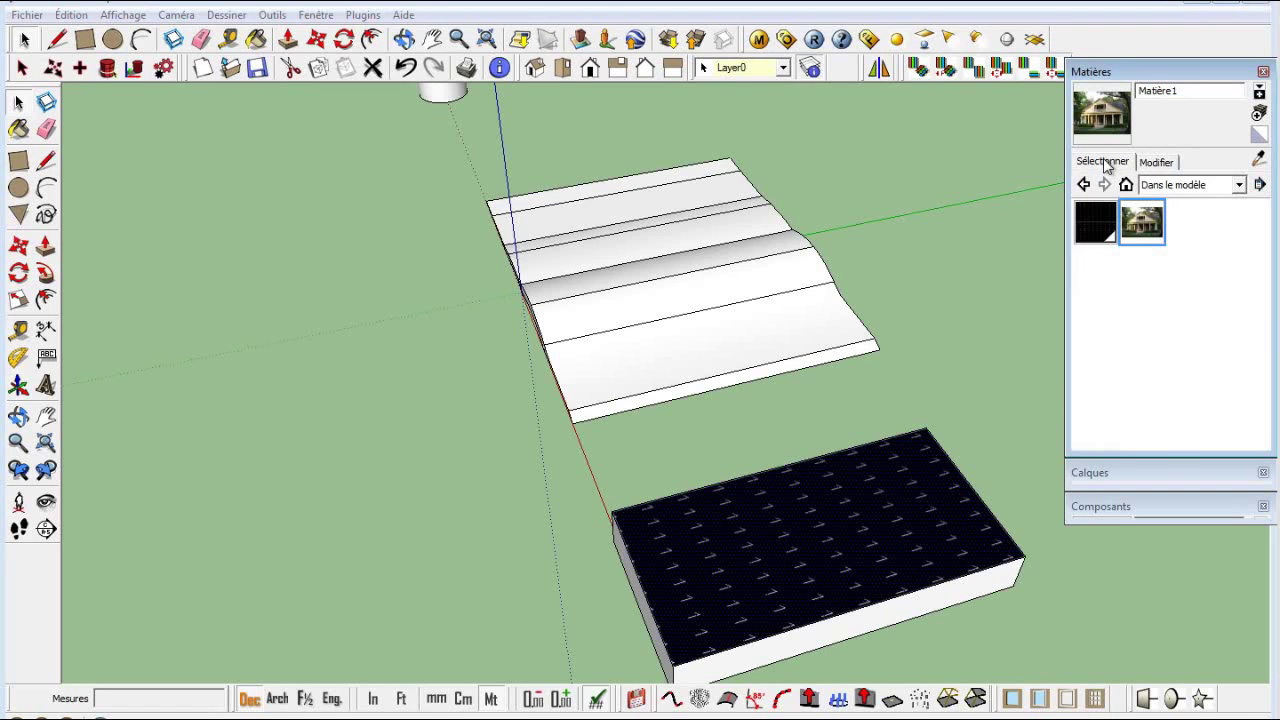
- Send the Face_villa material's texture image to Photoshop for editing, then return to SketchUp
{"action": "left_click", "coordinate": [1098, 225]}
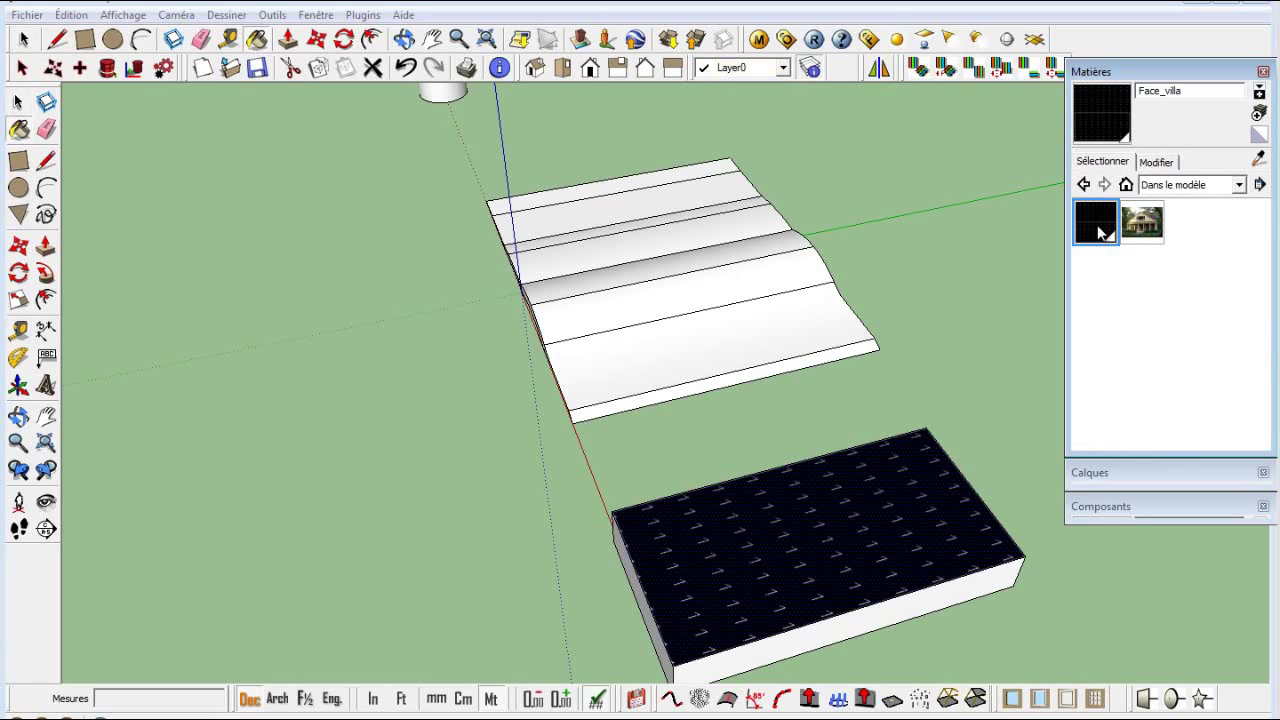
{"action": "right_click", "coordinate": [1100, 232]}
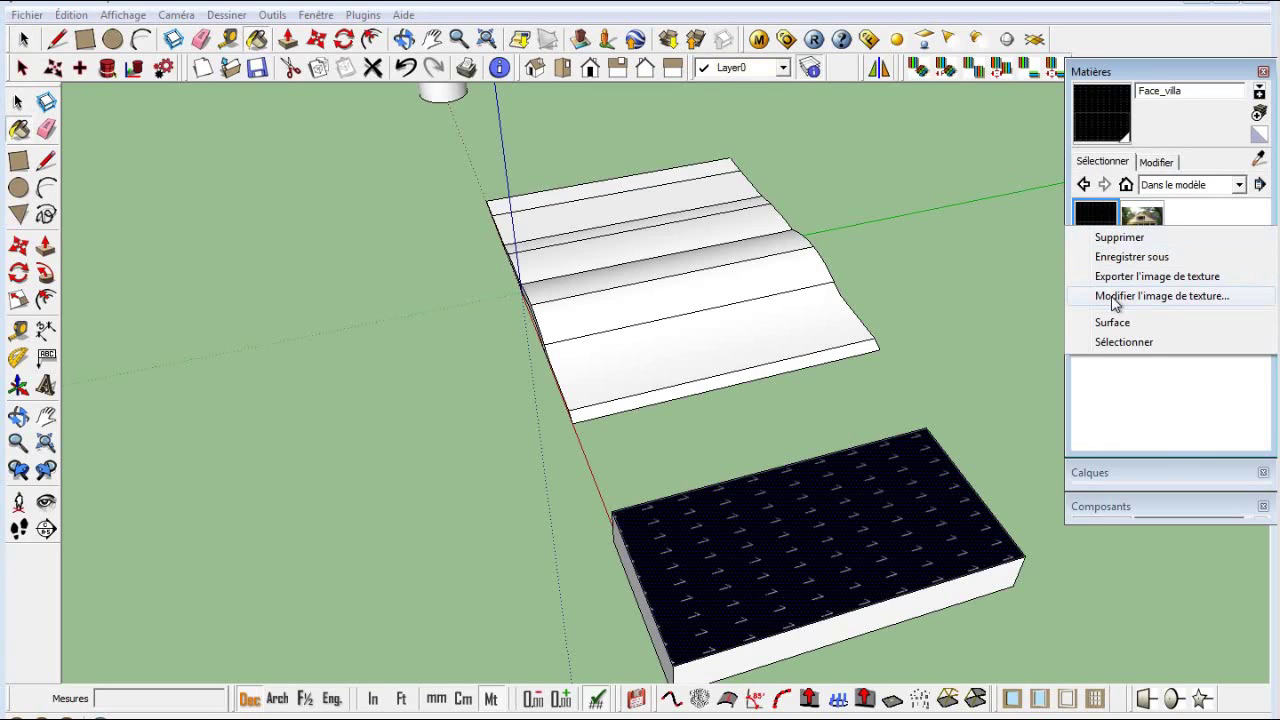
{"action": "left_click", "coordinate": [1113, 296]}
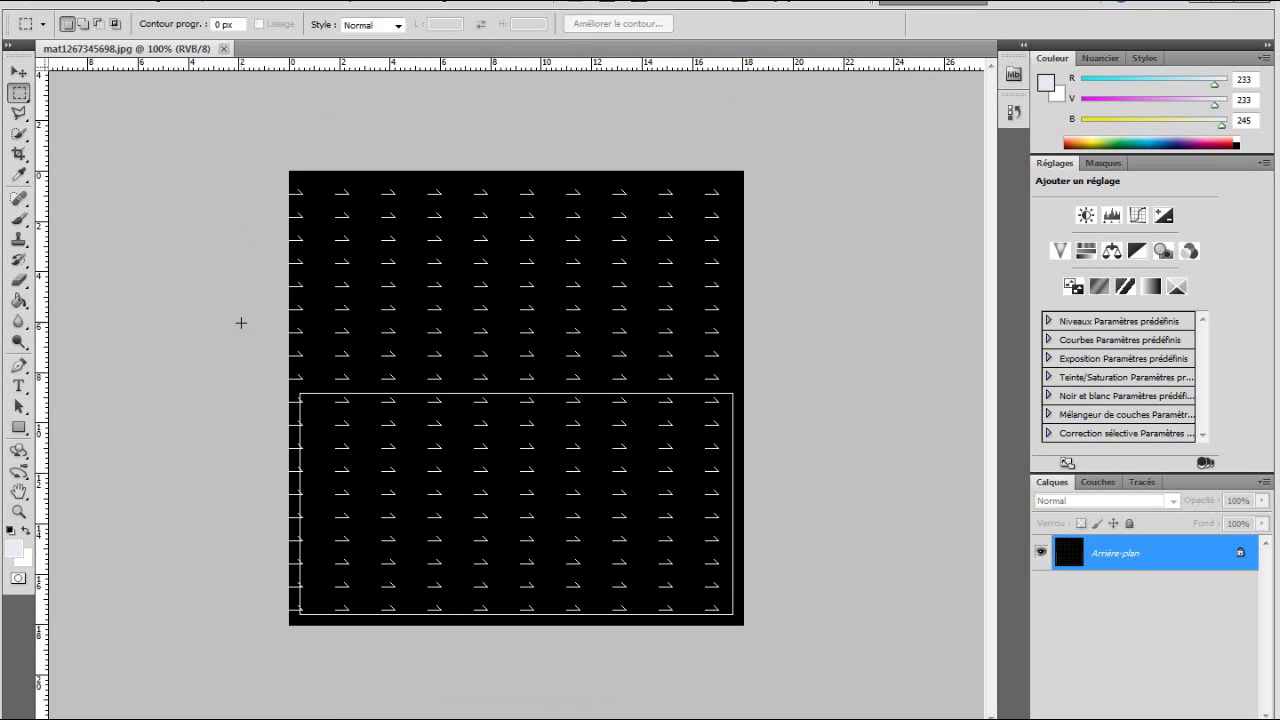
{"action": "key", "text": "alt+Tab"}
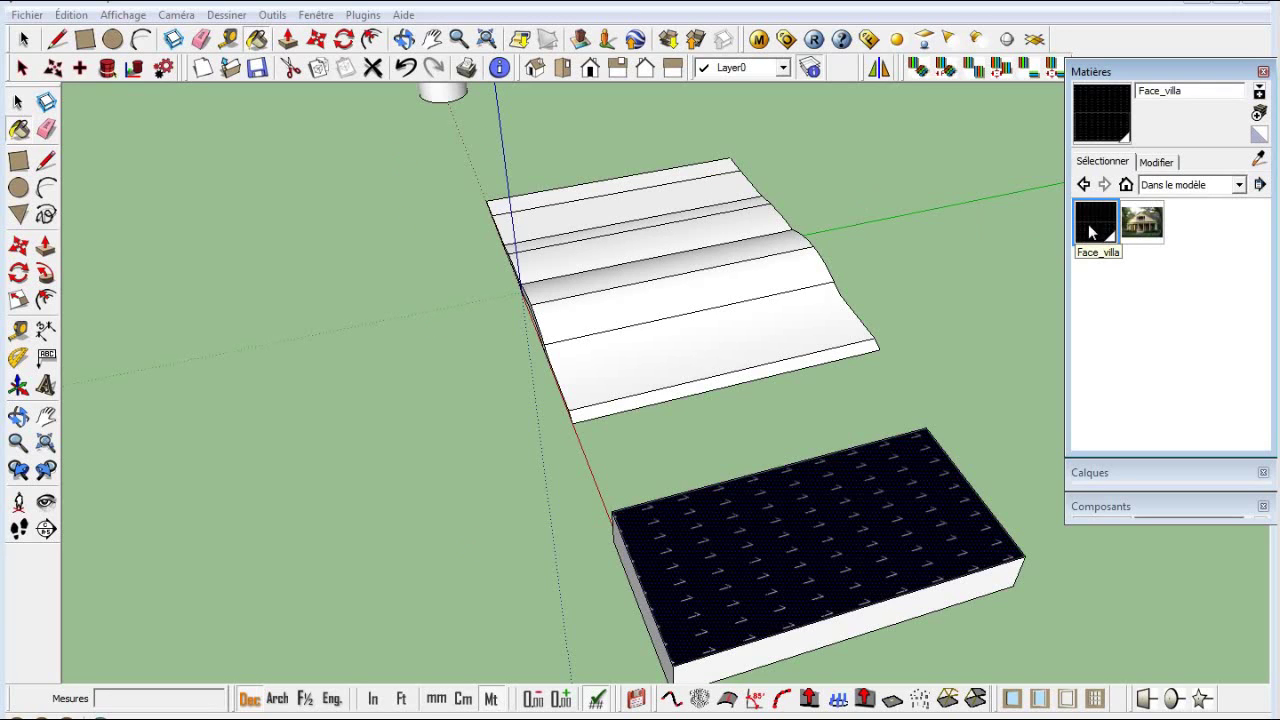
- Confirm Photoshop.exe as the image editor in SketchUp's Preferences
{"action": "left_click", "coordinate": [313, 16]}
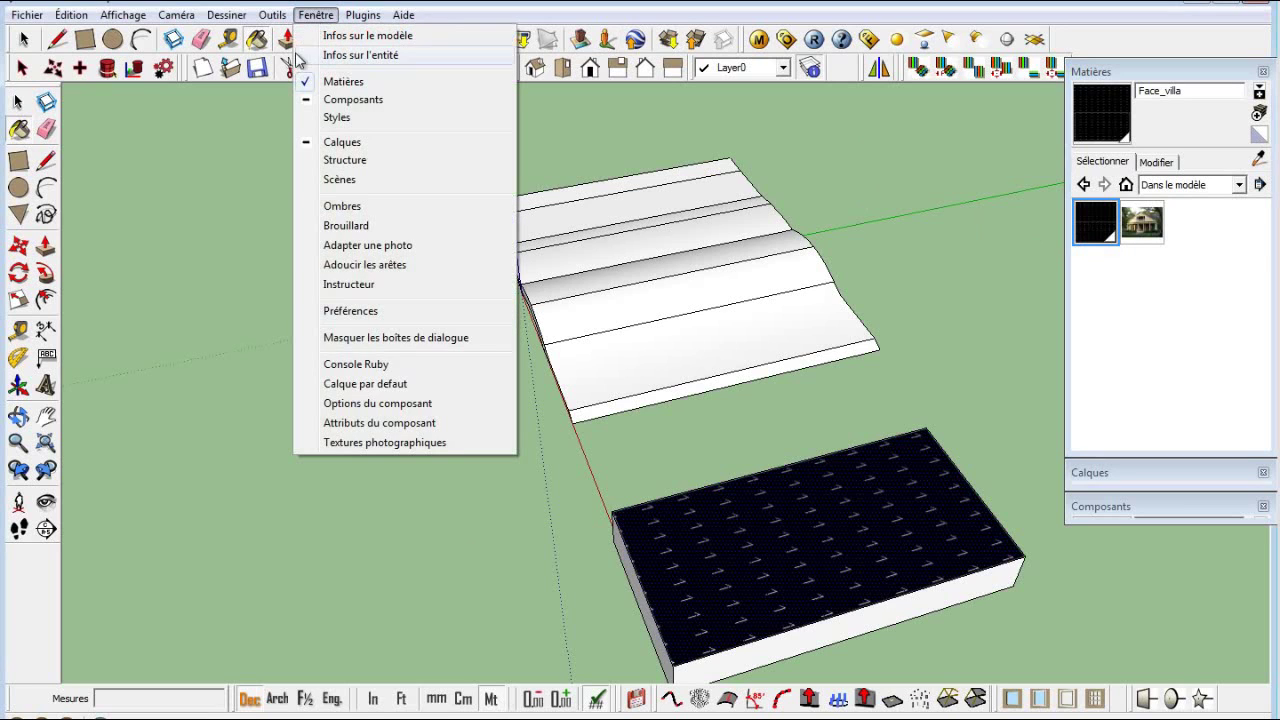
{"action": "left_click", "coordinate": [339, 313]}
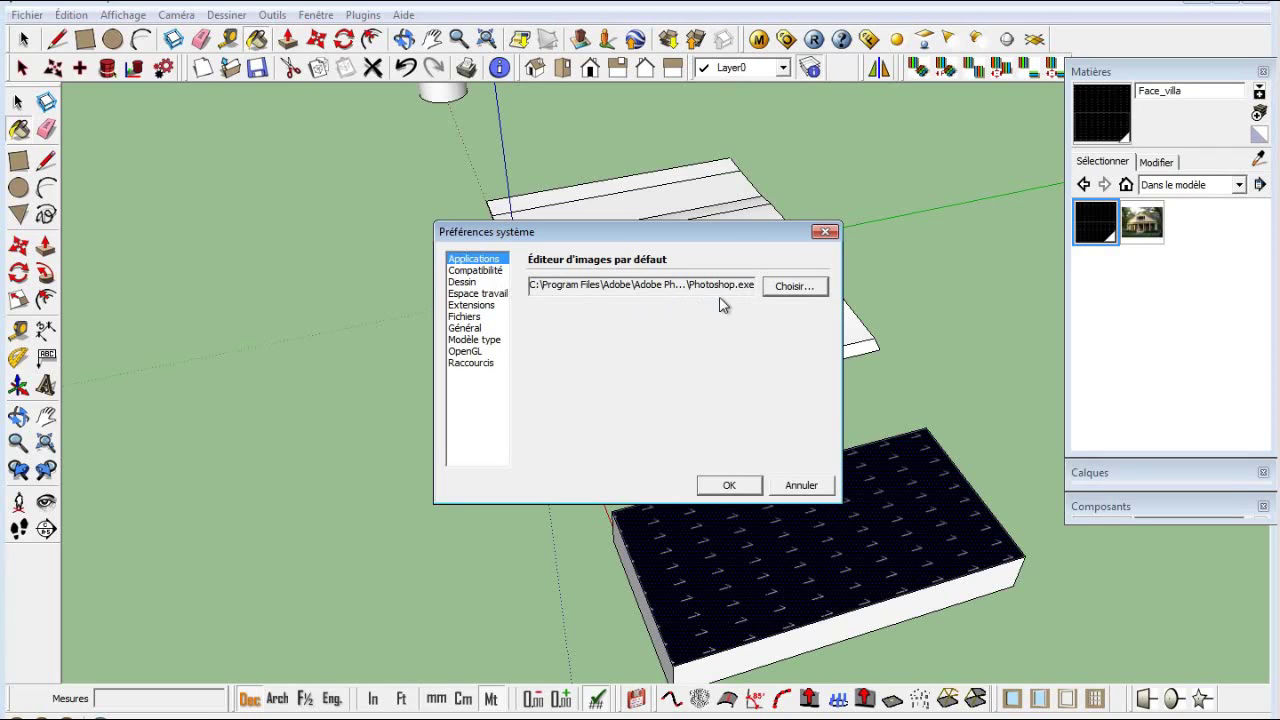
{"action": "left_click", "coordinate": [729, 486]}
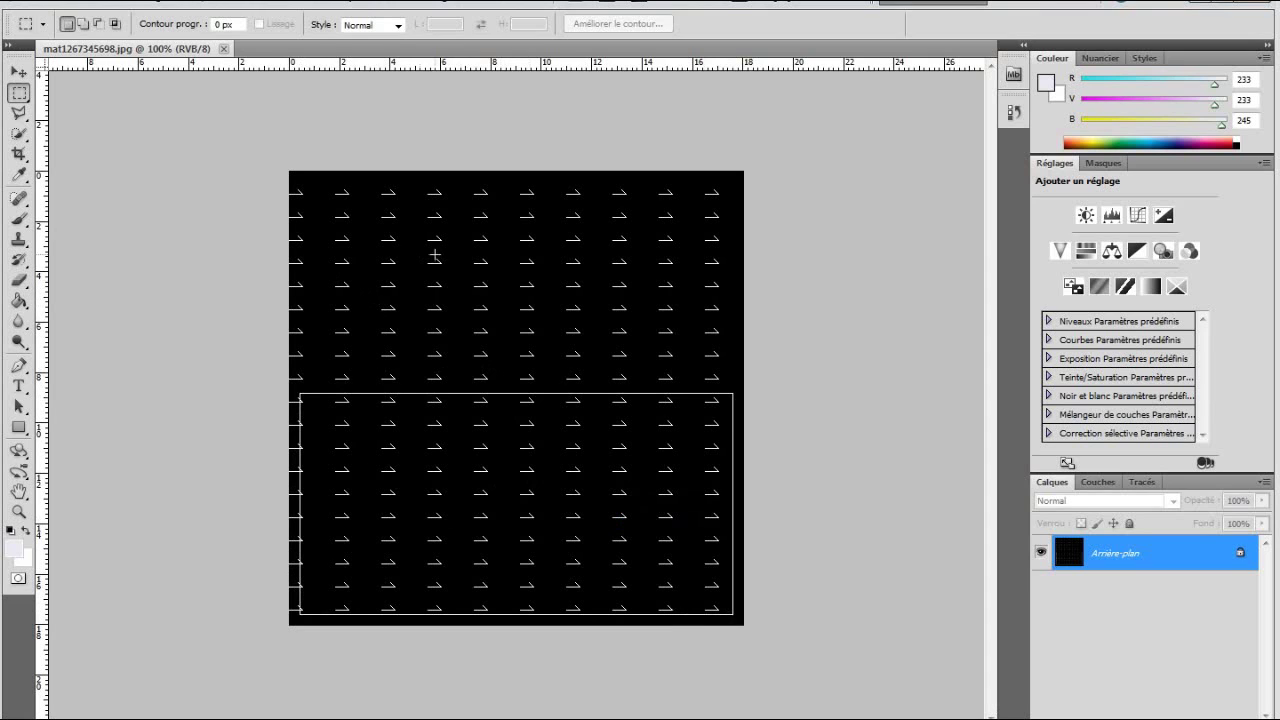
- Place the house photo into the arrow texture, scaled to 122.5% × 83.33% across its lower part
{"action": "left_click", "coordinate": [57, 3]}
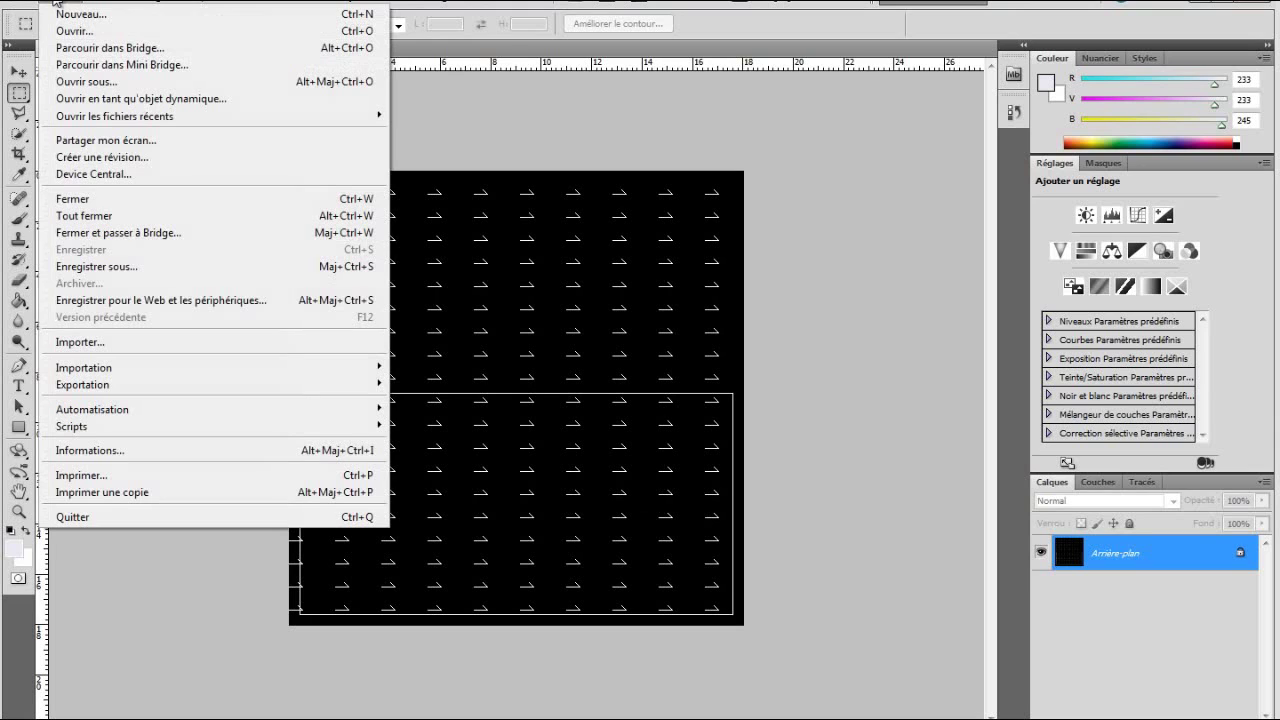
{"action": "left_click", "coordinate": [78, 343]}
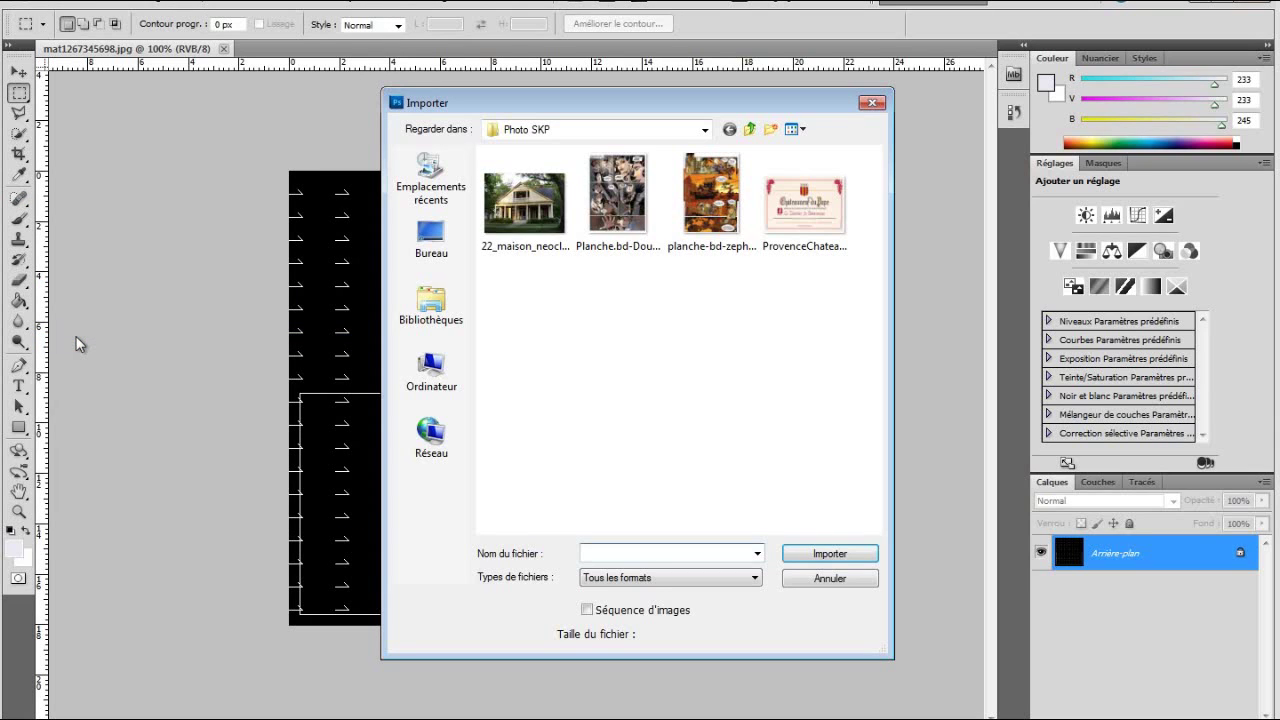
{"action": "left_click", "coordinate": [530, 212]}
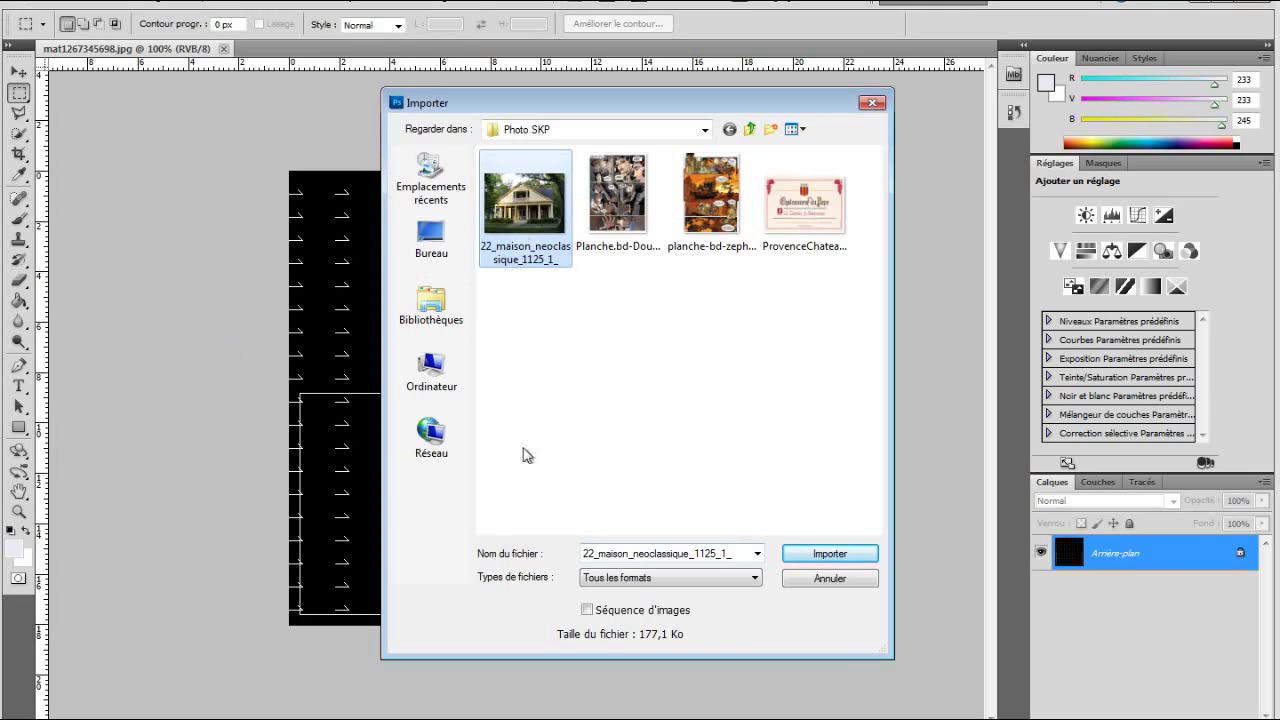
{"action": "left_click", "coordinate": [817, 555]}
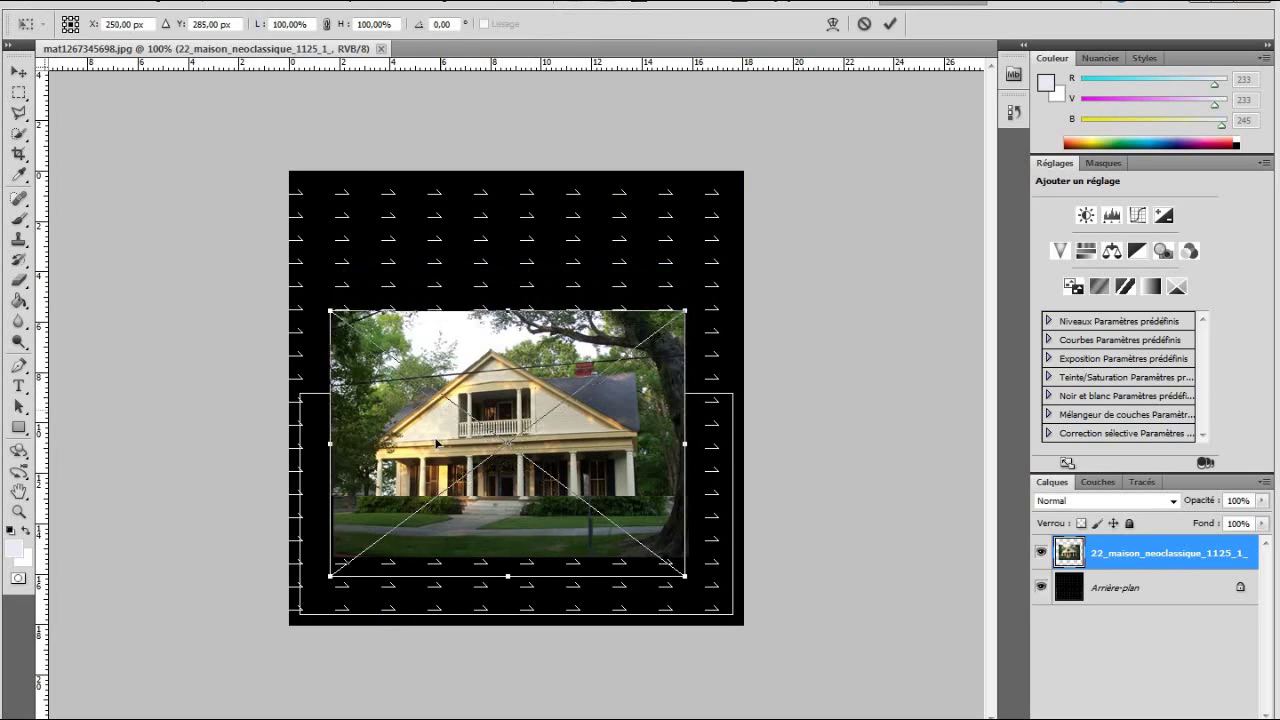
{"action": "left_click_drag", "start_coordinate": [445, 383], "coordinate": [406, 465]}
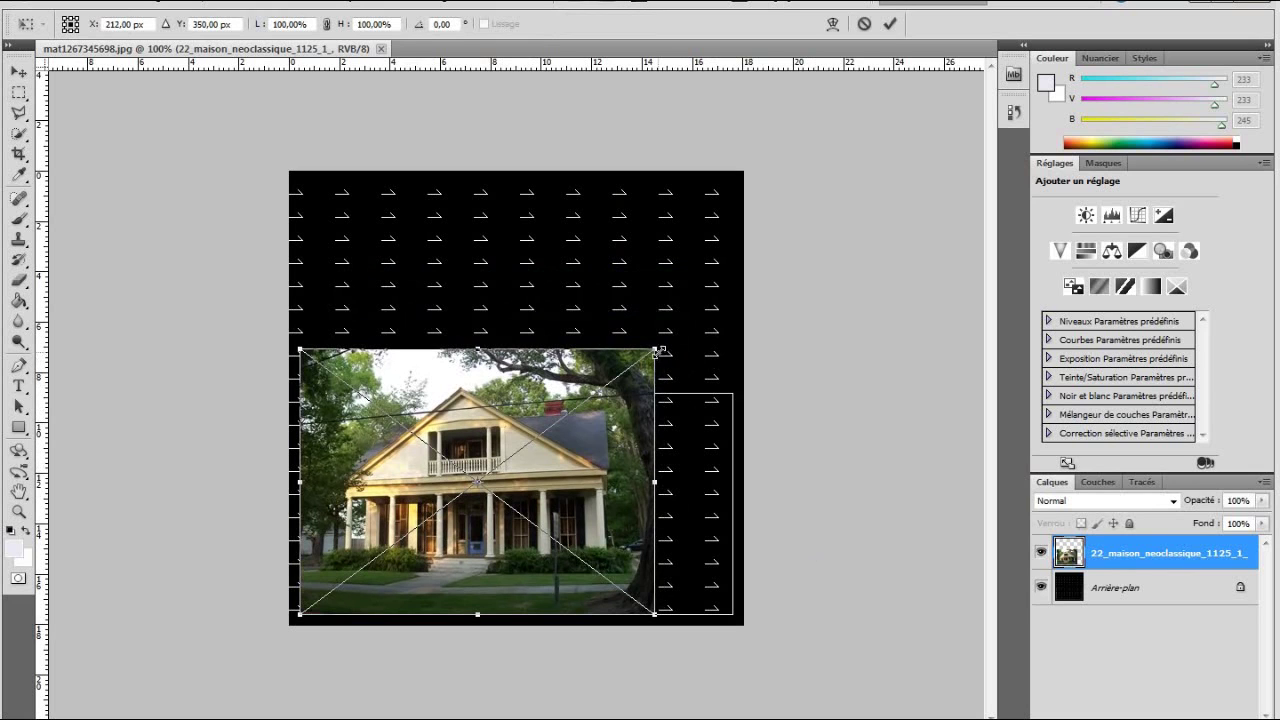
{"action": "mouse_move", "coordinate": [655, 356]}
{"action": "left_mouse_down"}
{"action": "mouse_move", "coordinate": [712, 396]}
{"action": "mouse_move", "coordinate": [739, 392]}
{"action": "left_mouse_up"}
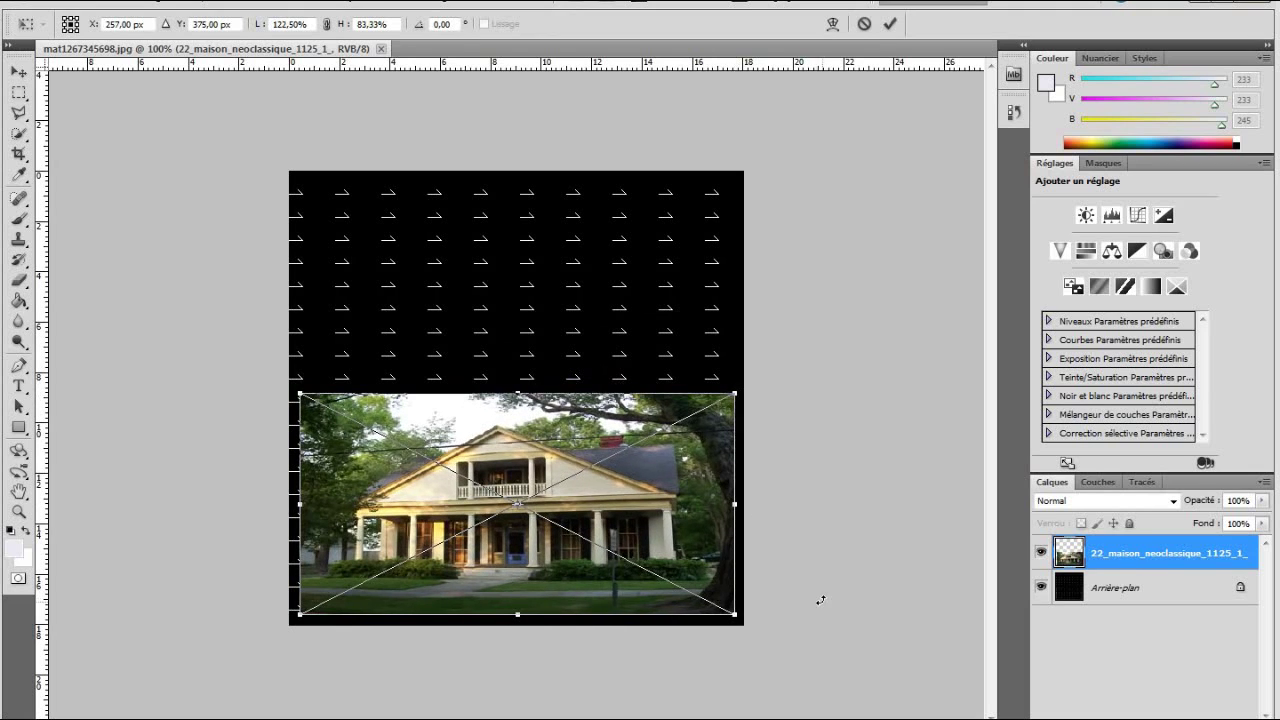
{"action": "left_click", "coordinate": [18, 72]}
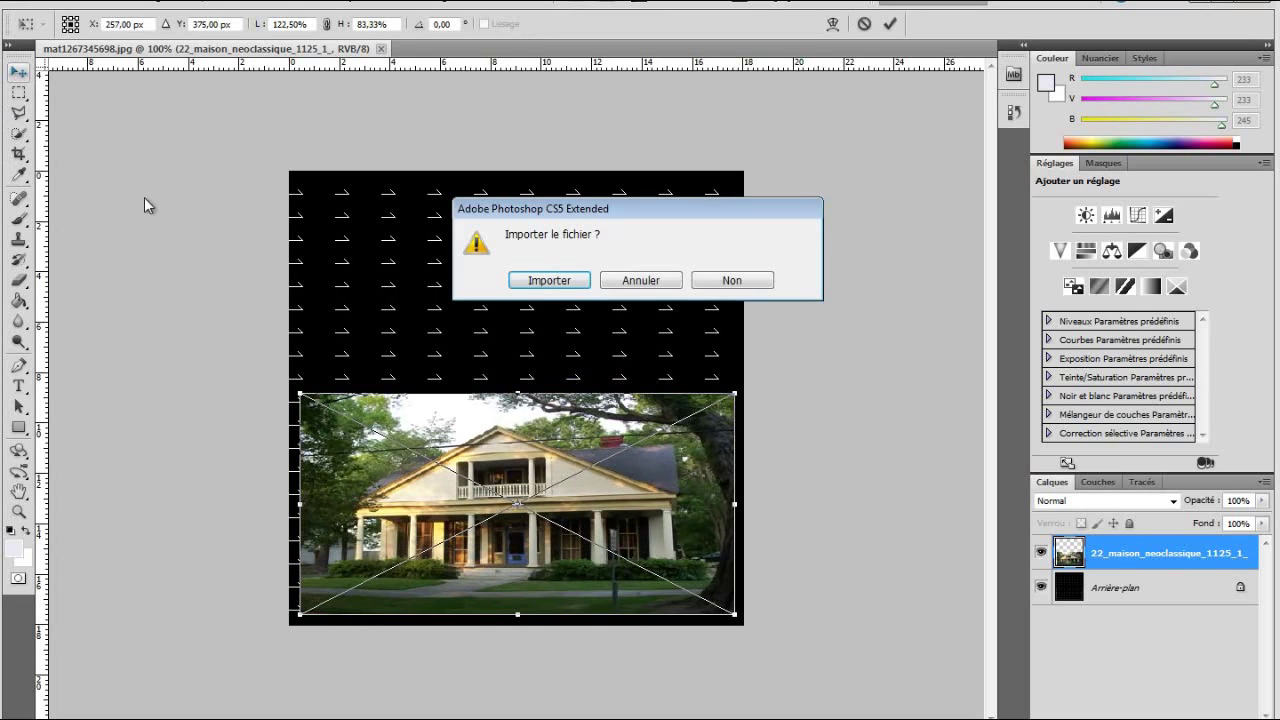
- Commit the placed house photo and merge it into the Arrière-plan background layer
{"action": "left_click", "coordinate": [545, 280]}
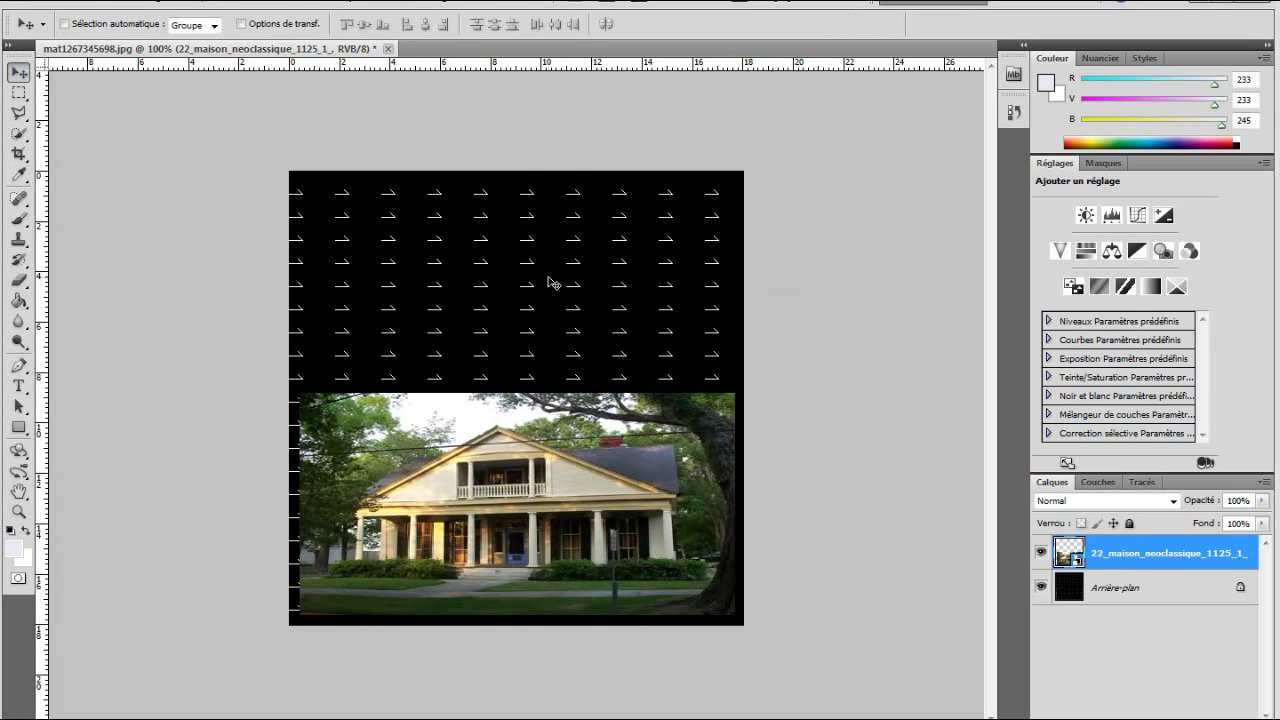
{"action": "left_click", "coordinate": [1114, 593], "text": "shift"}
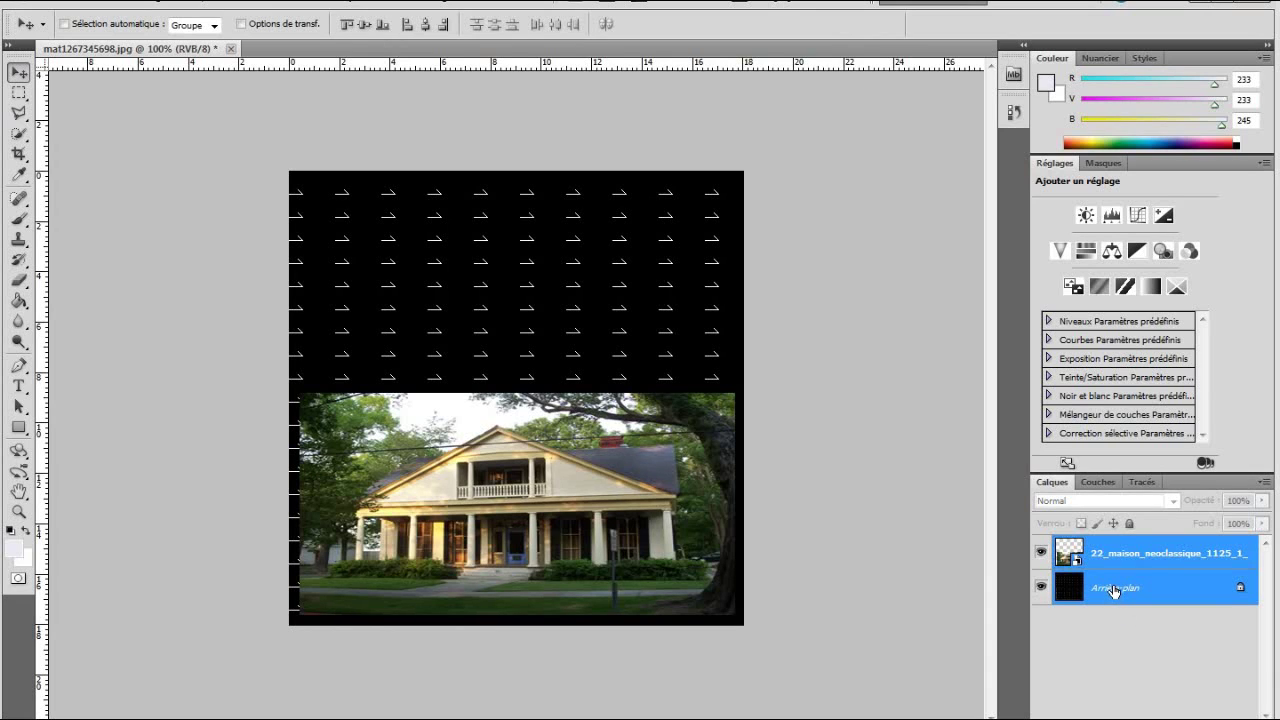
{"action": "right_click", "coordinate": [1113, 590]}
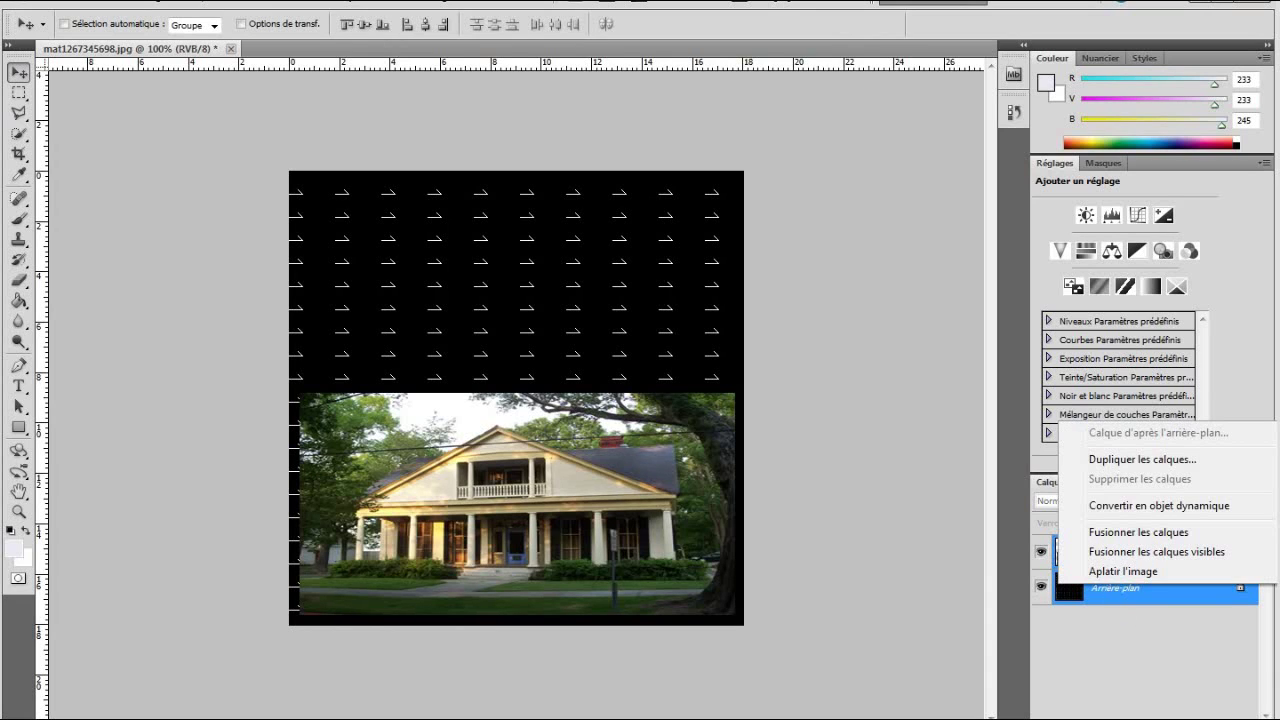
{"action": "left_click", "coordinate": [1108, 533]}
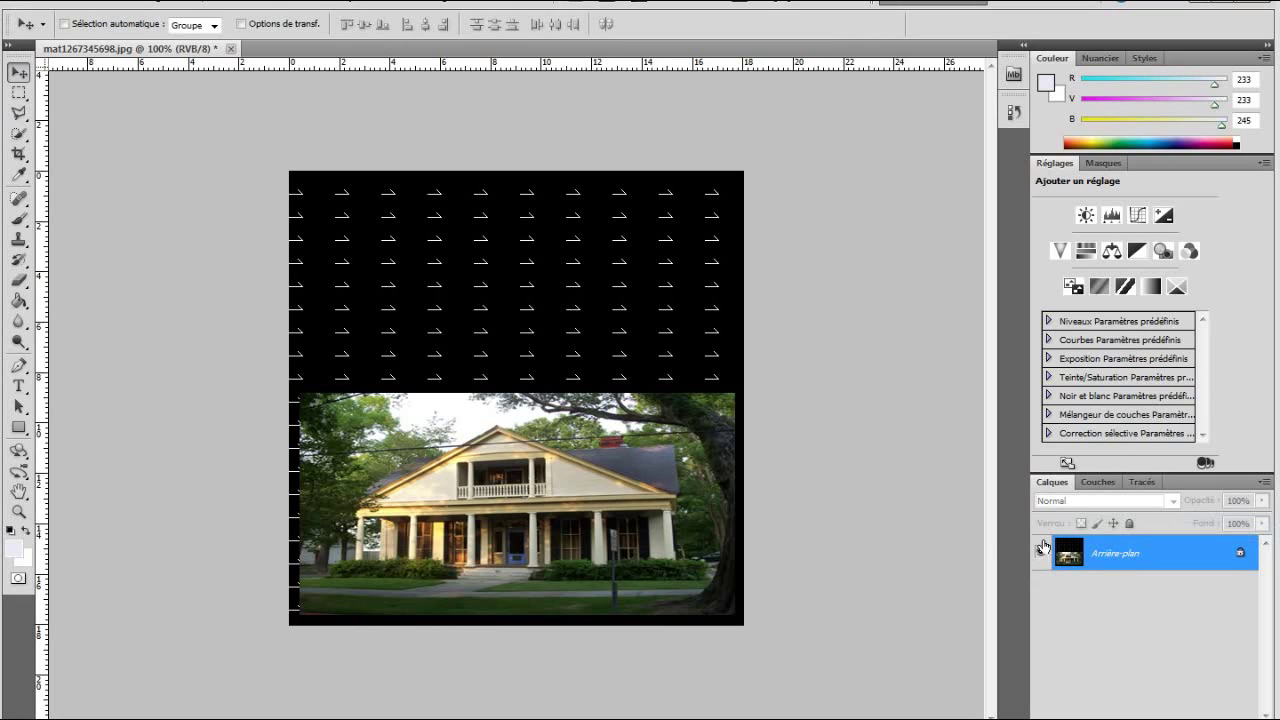
- Save the texture as mat1267345698.jpg at JPEG quality 12 and return to SketchUp
{"action": "key", "text": "ctrl+s"}
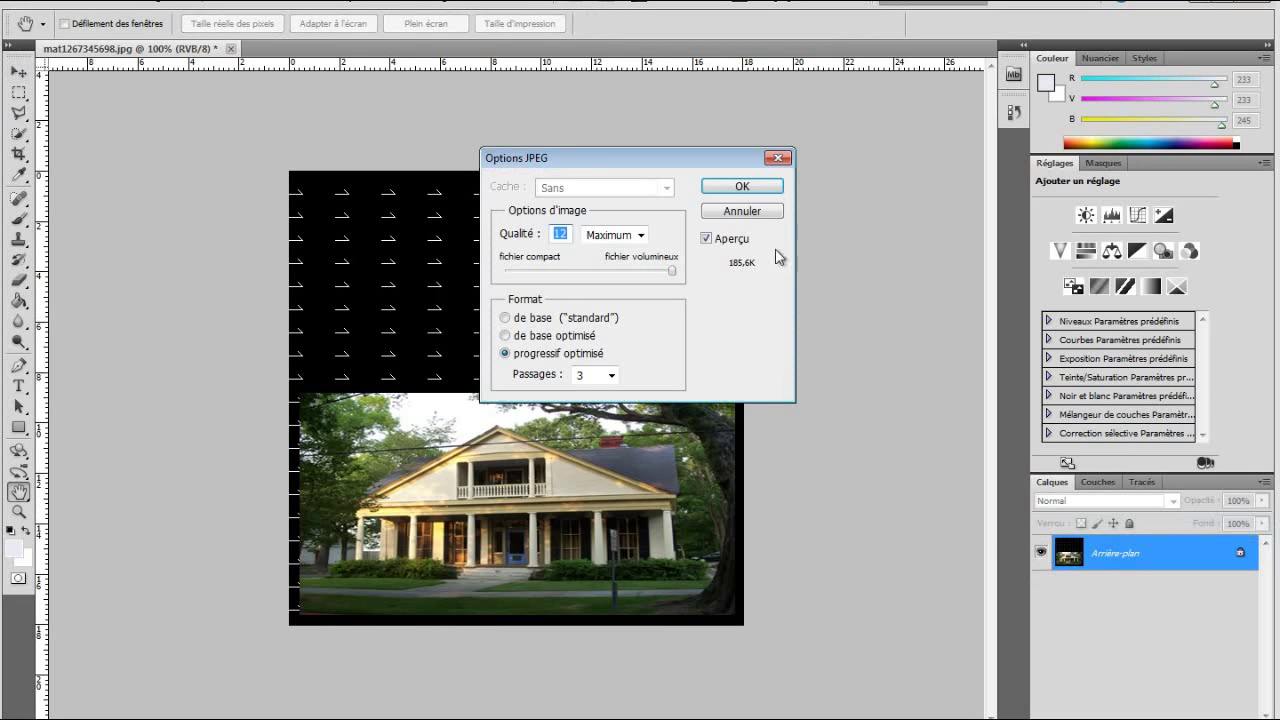
{"action": "left_click", "coordinate": [741, 188]}
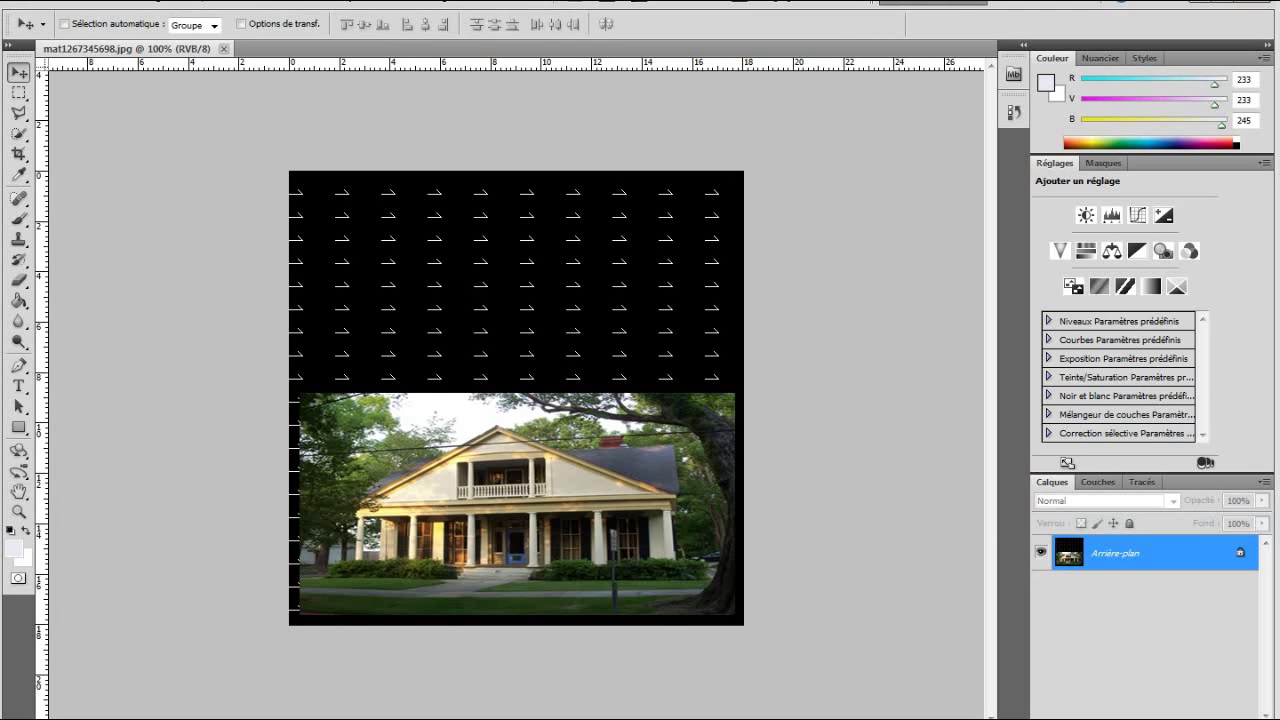
{"action": "key", "text": "alt+Tab"}
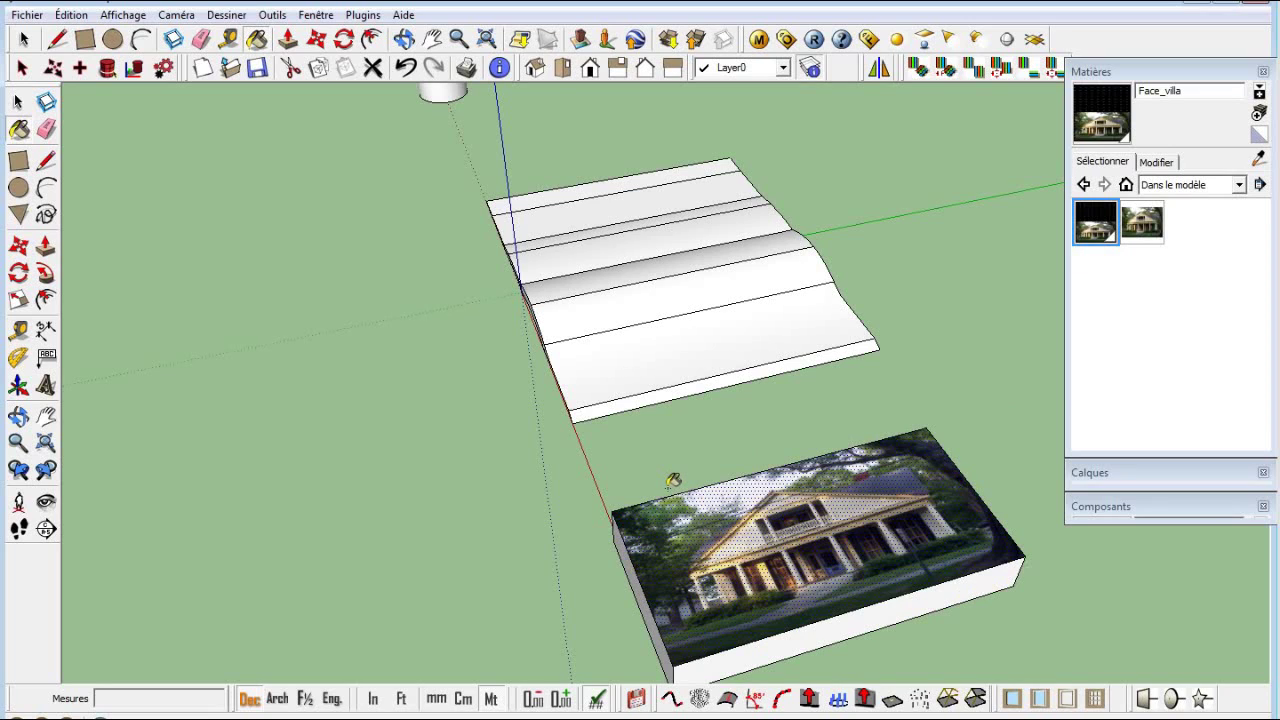
- With the Select tool active, orbit and zoom in close on the open book model
{"action": "key", "text": "space"}
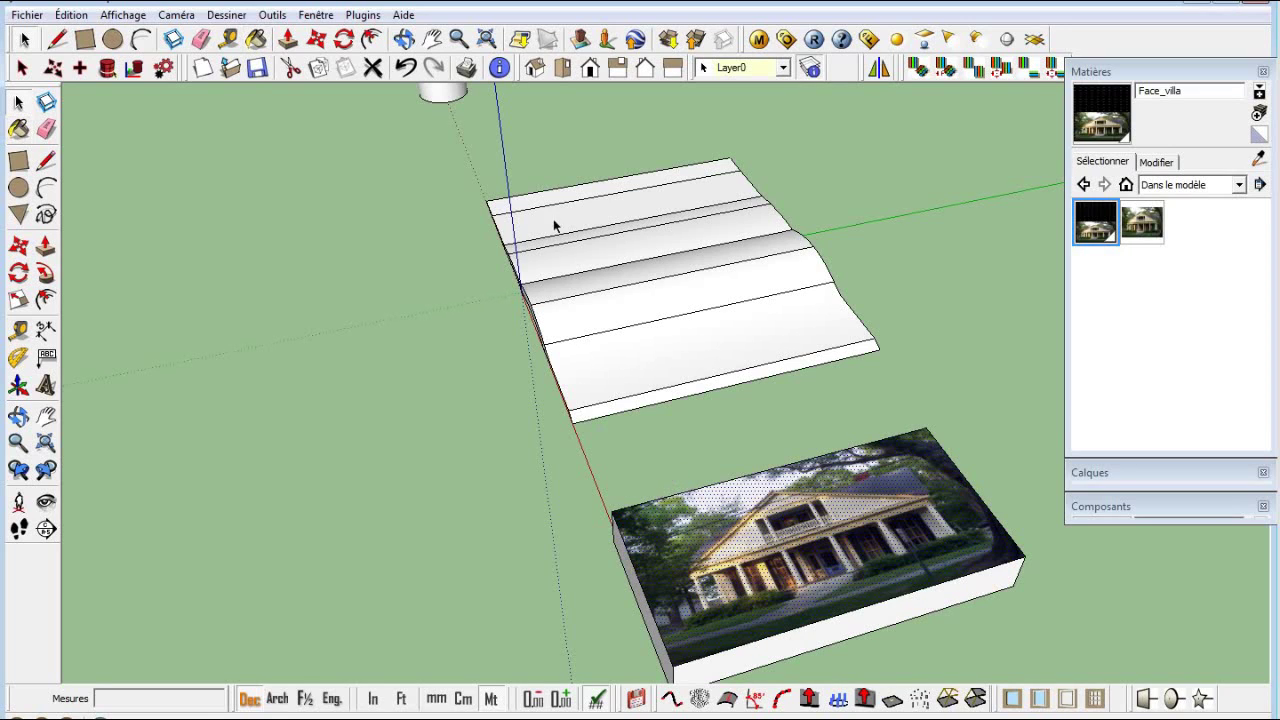
{"action": "middle_click_drag", "start_coordinate": [449, 441], "coordinate": [975, 503]}
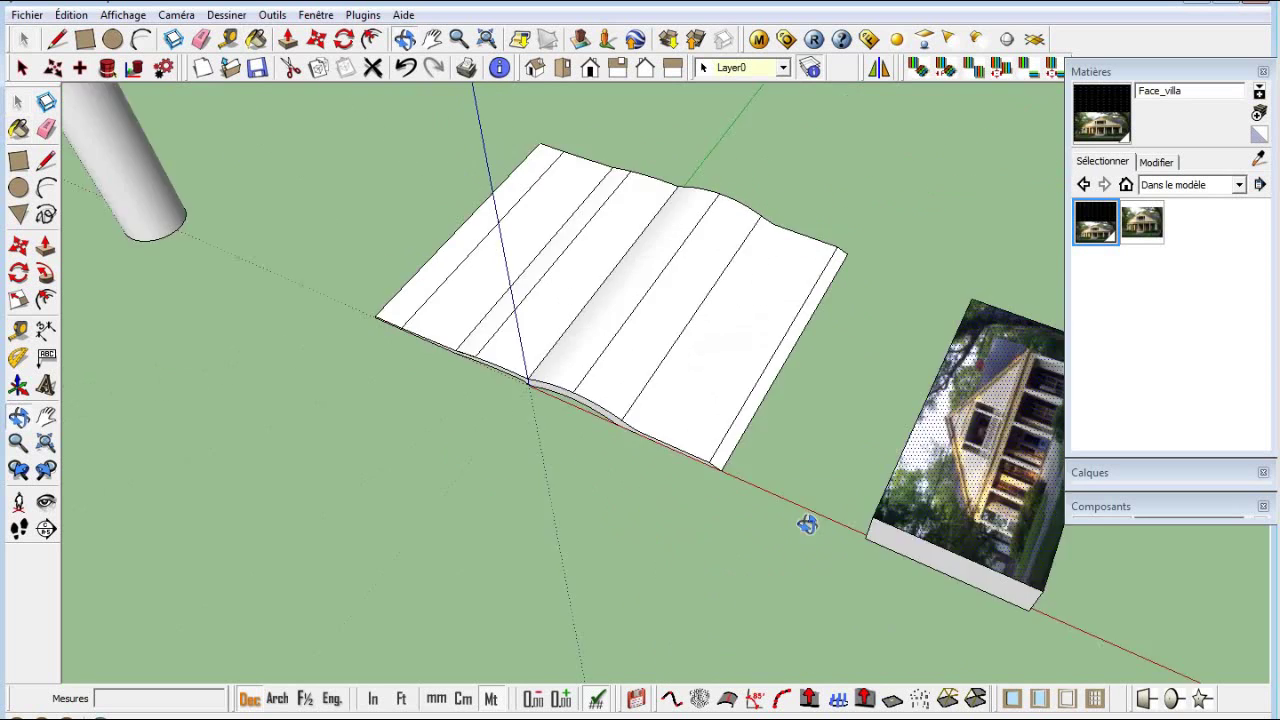
{"action": "scroll", "coordinate": [973, 500], "scroll_direction": "up", "scroll_amount": 2}
{"action": "scroll", "coordinate": [942, 479], "scroll_direction": "up", "scroll_amount": 1}
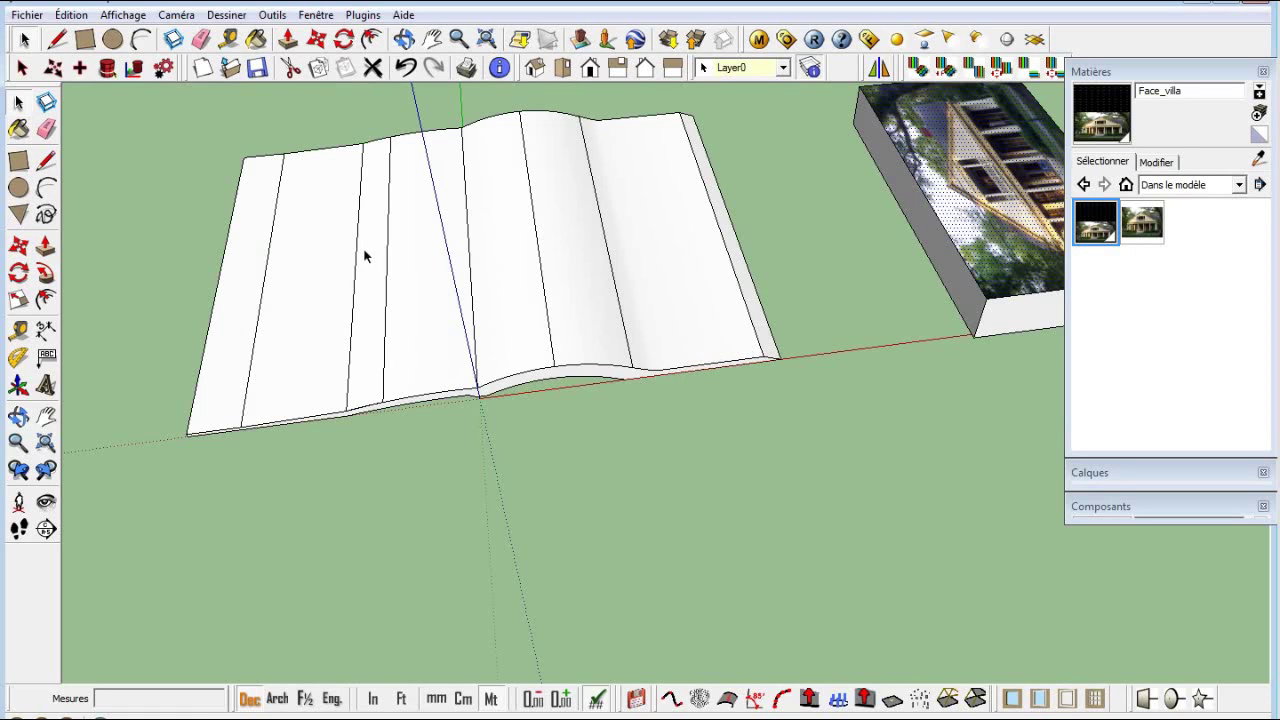
- Toggle Géométrie cachée on and back off to inspect the book's hidden geometry
{"action": "left_click", "coordinate": [120, 15]}
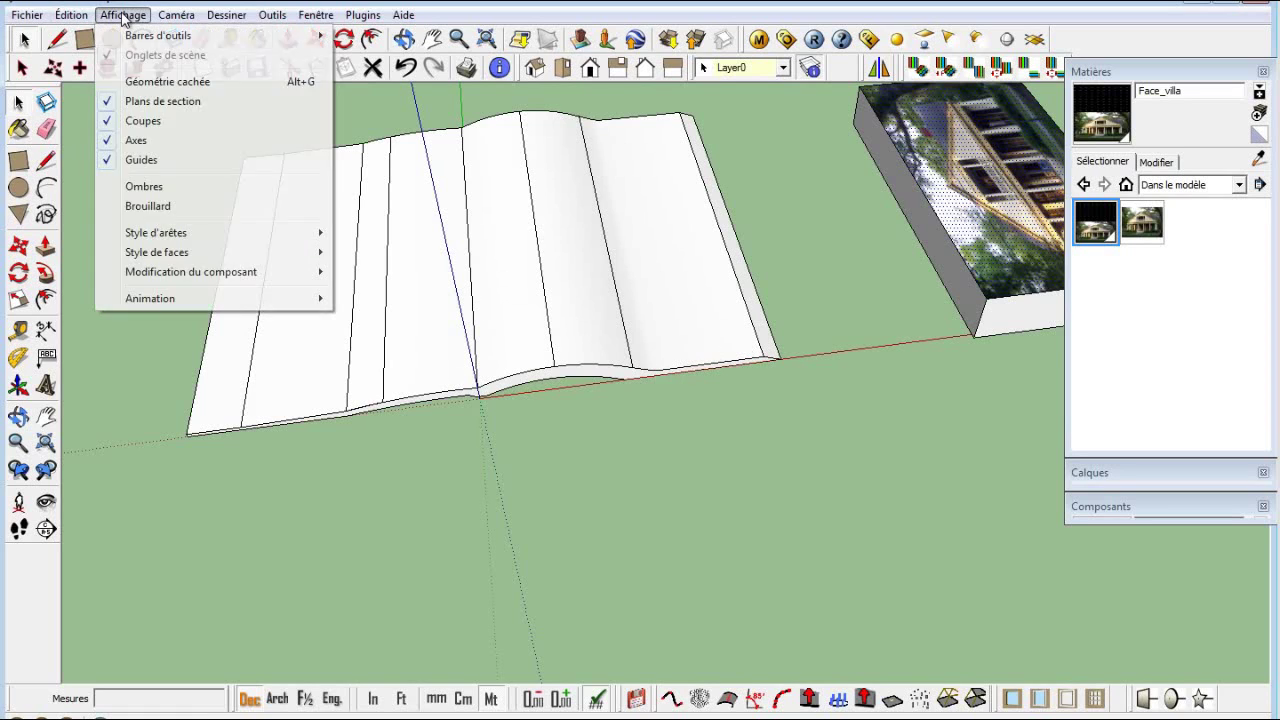
{"action": "left_click", "coordinate": [128, 82]}
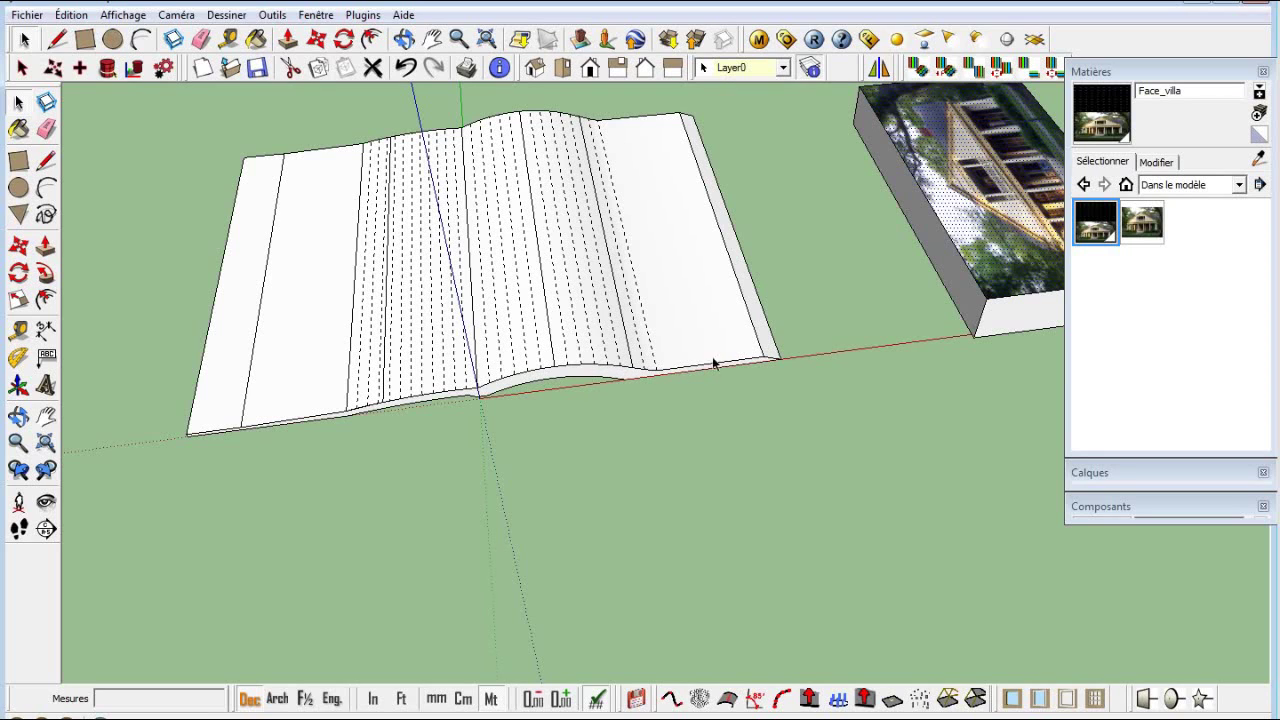
{"action": "left_click", "coordinate": [110, 15]}
{"action": "left_click", "coordinate": [130, 83]}
- Select the three face strips of the book's right-hand page
{"action": "left_click", "coordinate": [519, 325]}
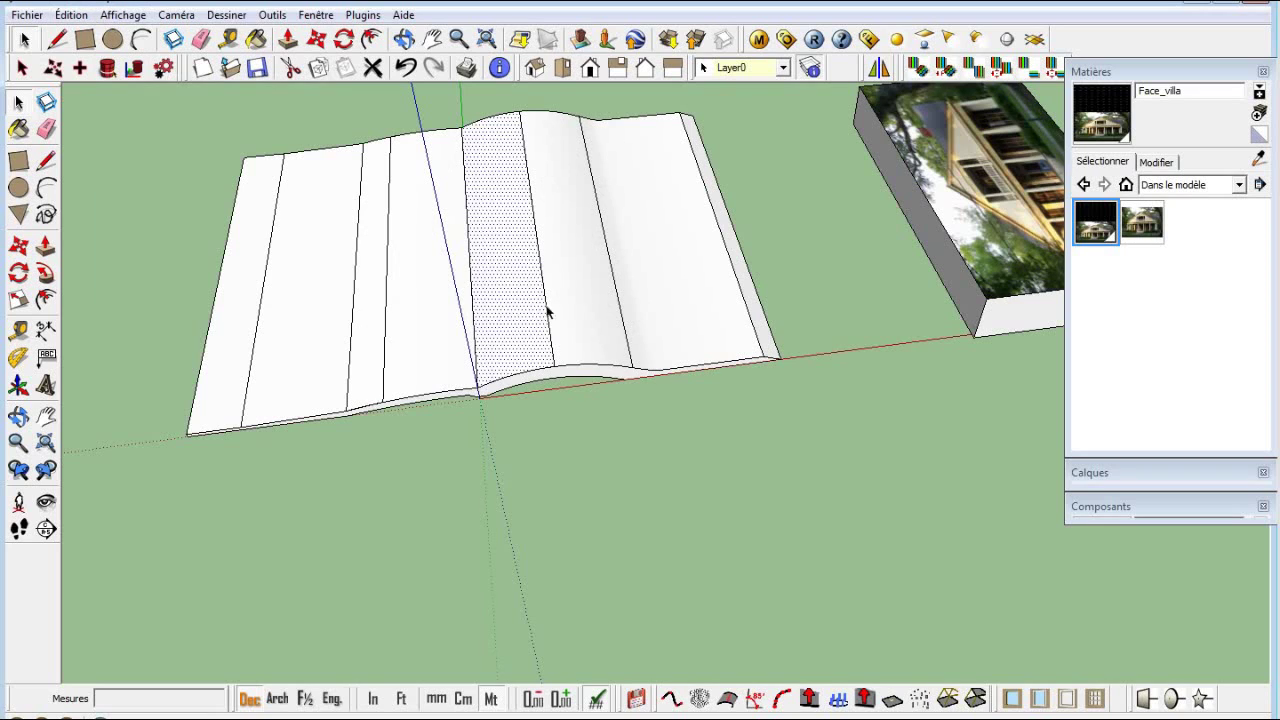
{"action": "left_click", "coordinate": [577, 290], "text": "ctrl"}
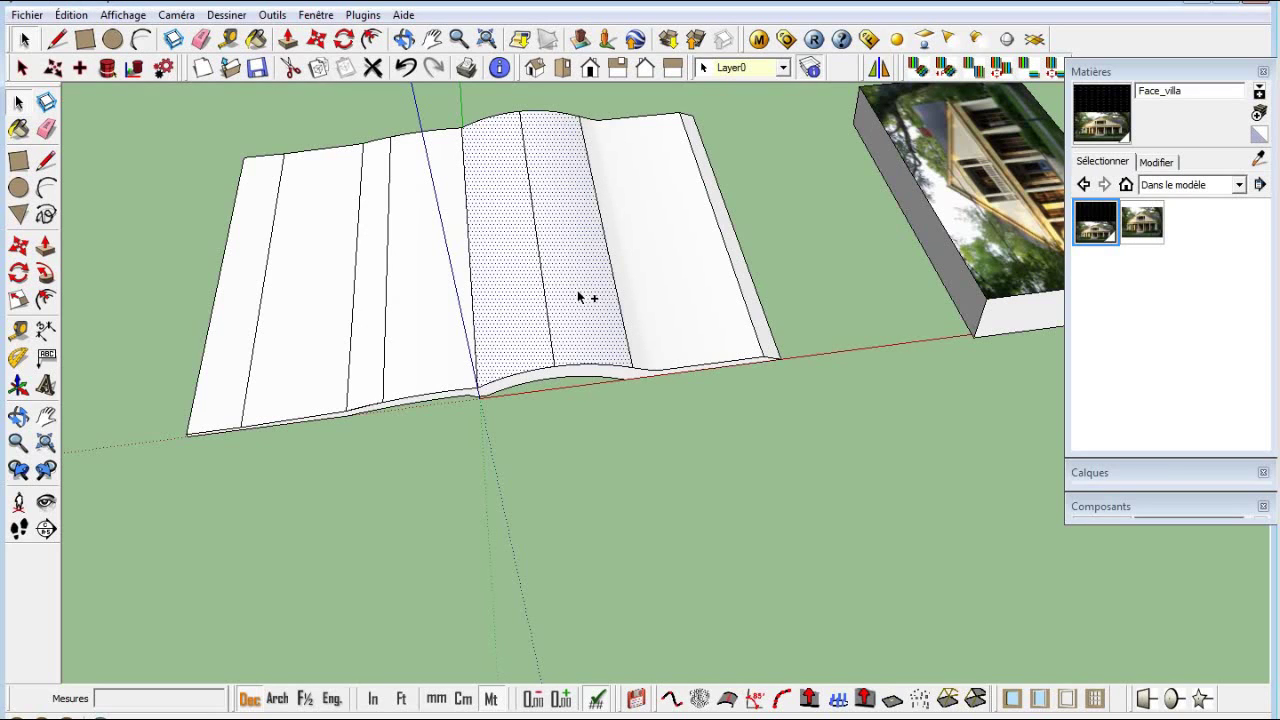
{"action": "left_click", "coordinate": [655, 293], "text": "ctrl"}
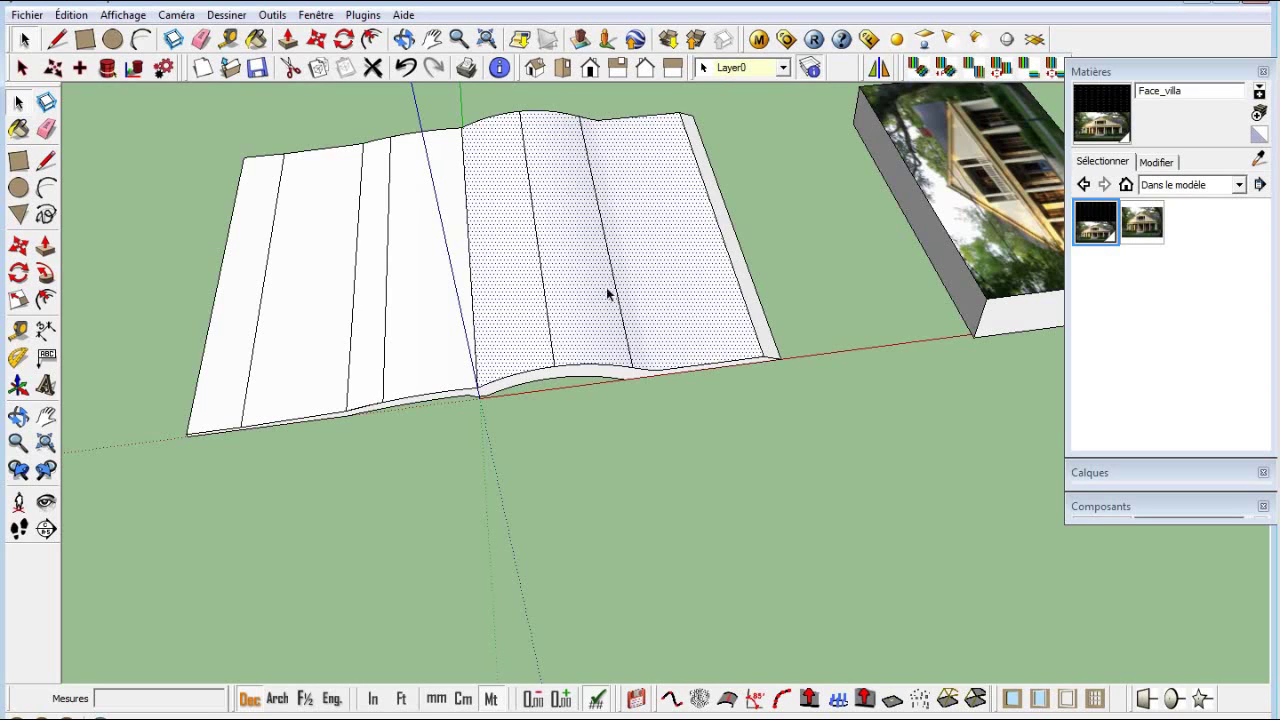
- Create a 512×512 Front Unwrap jpg texture named Page_D on the selected right-page faces
{"action": "right_click", "coordinate": [566, 281]}
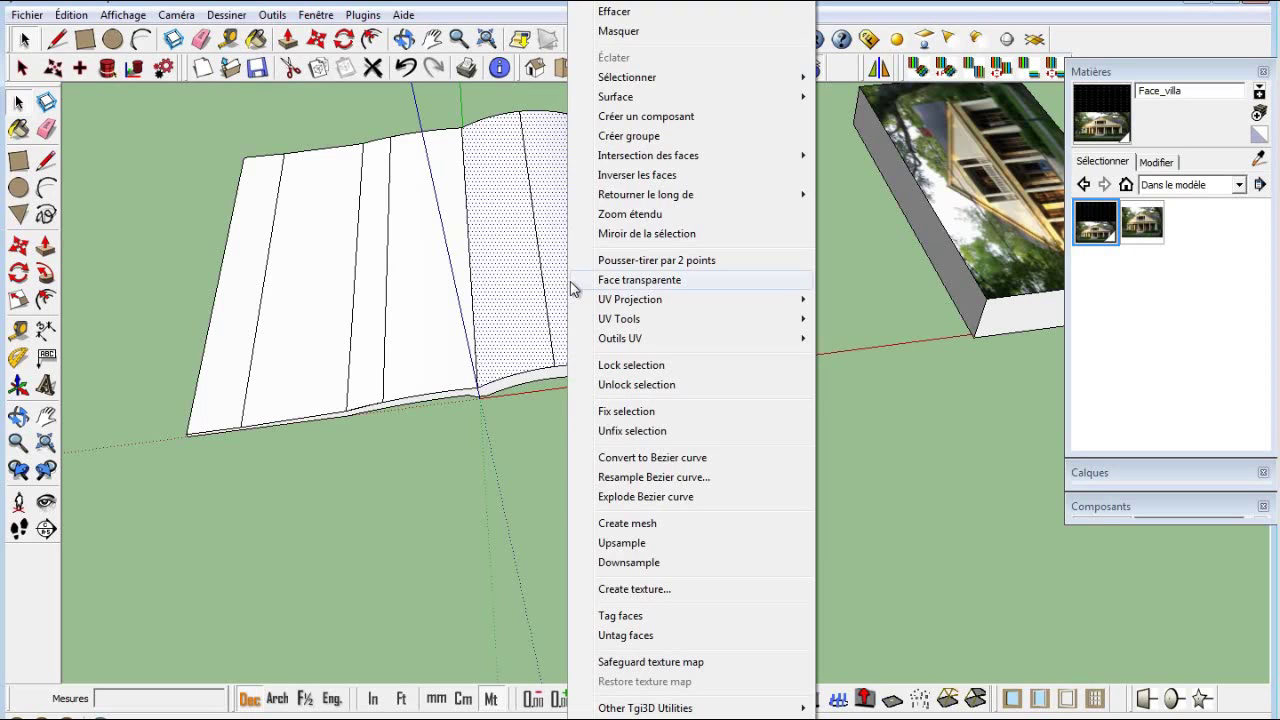
{"action": "left_click", "coordinate": [615, 592]}
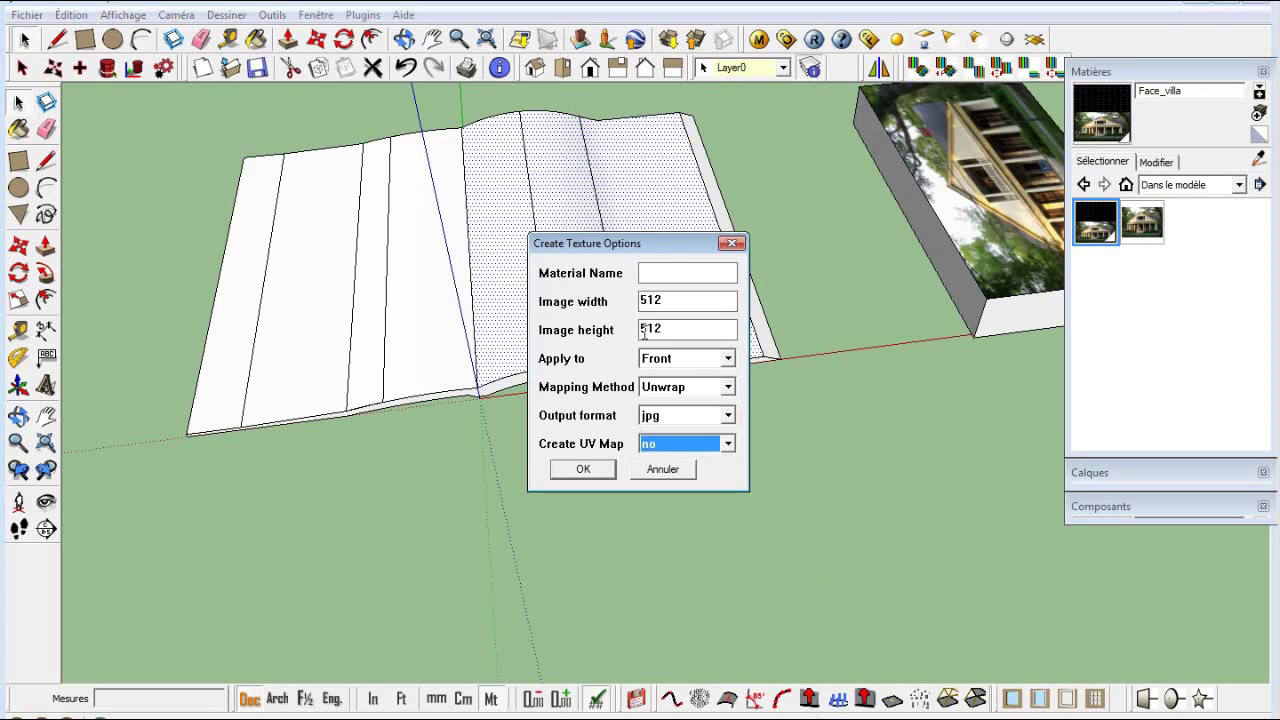
{"action": "left_click", "coordinate": [671, 270]}
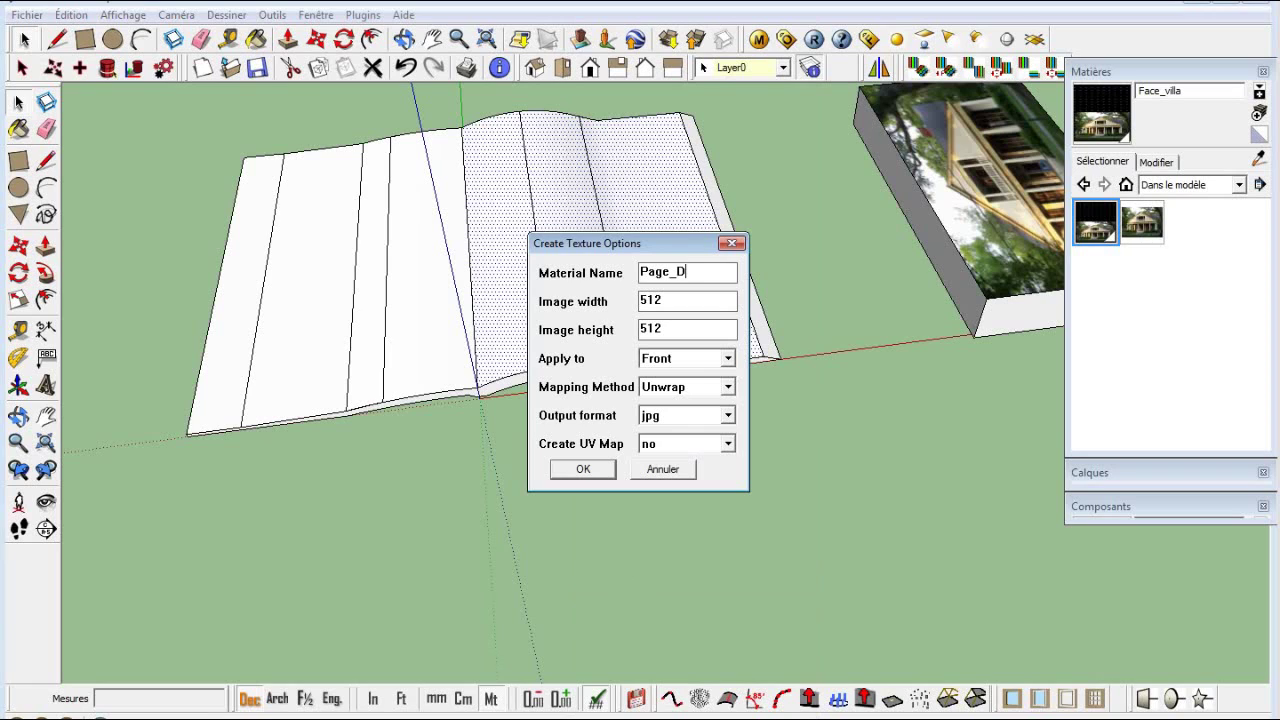
{"action": "type", "text": "Page_D"}
{"action": "left_click", "coordinate": [574, 470]}
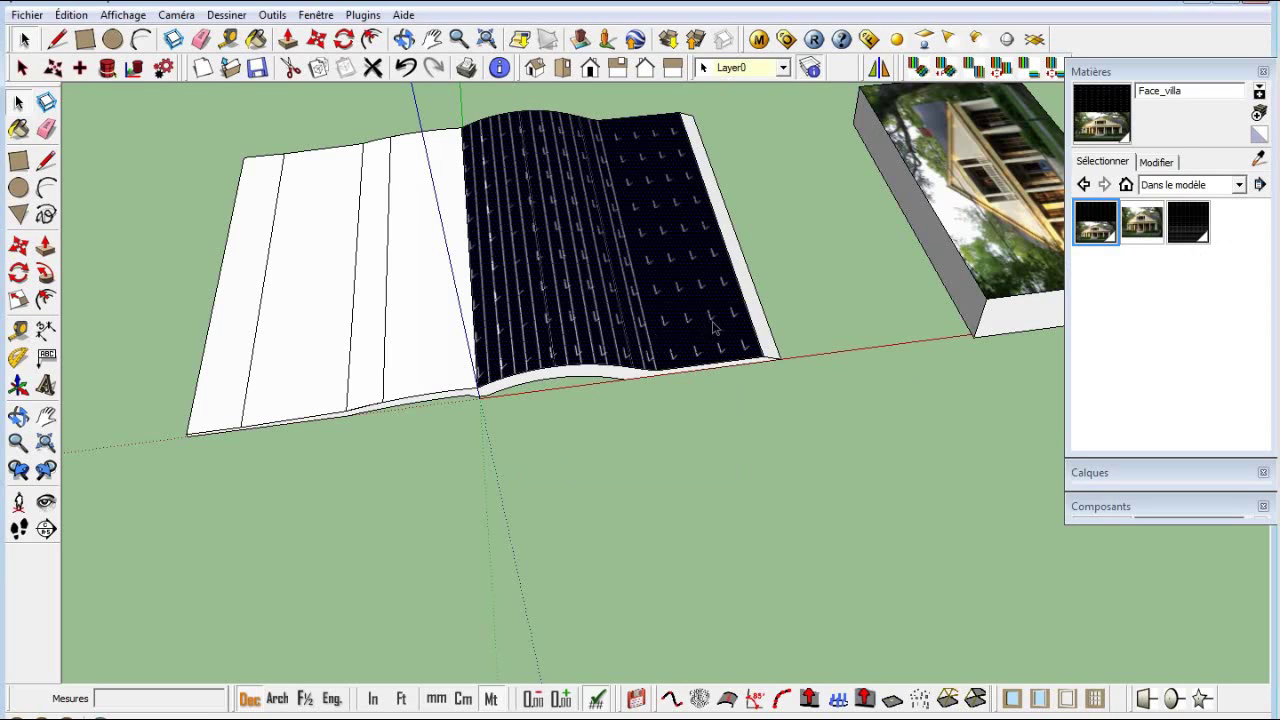
- Open the Page_D material's texture image in Photoshop with Modifier l'image de texture
{"action": "left_click", "coordinate": [1193, 224]}
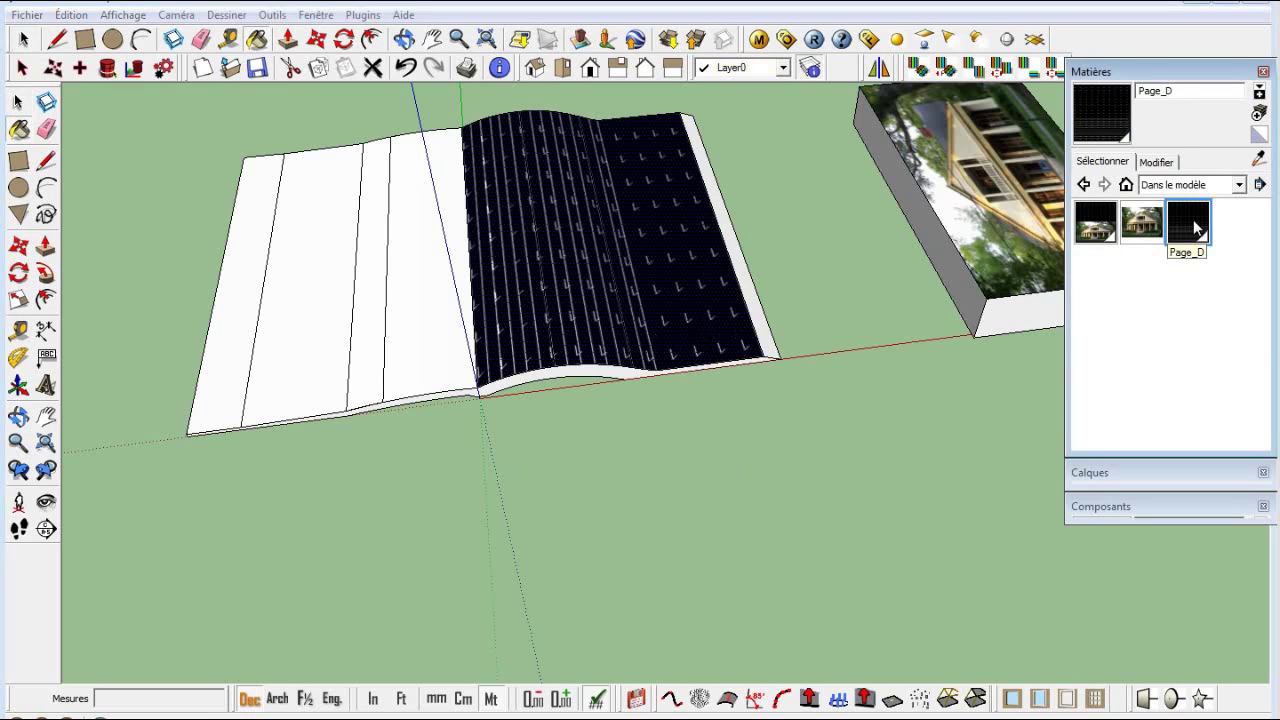
{"action": "right_click", "coordinate": [1192, 228]}
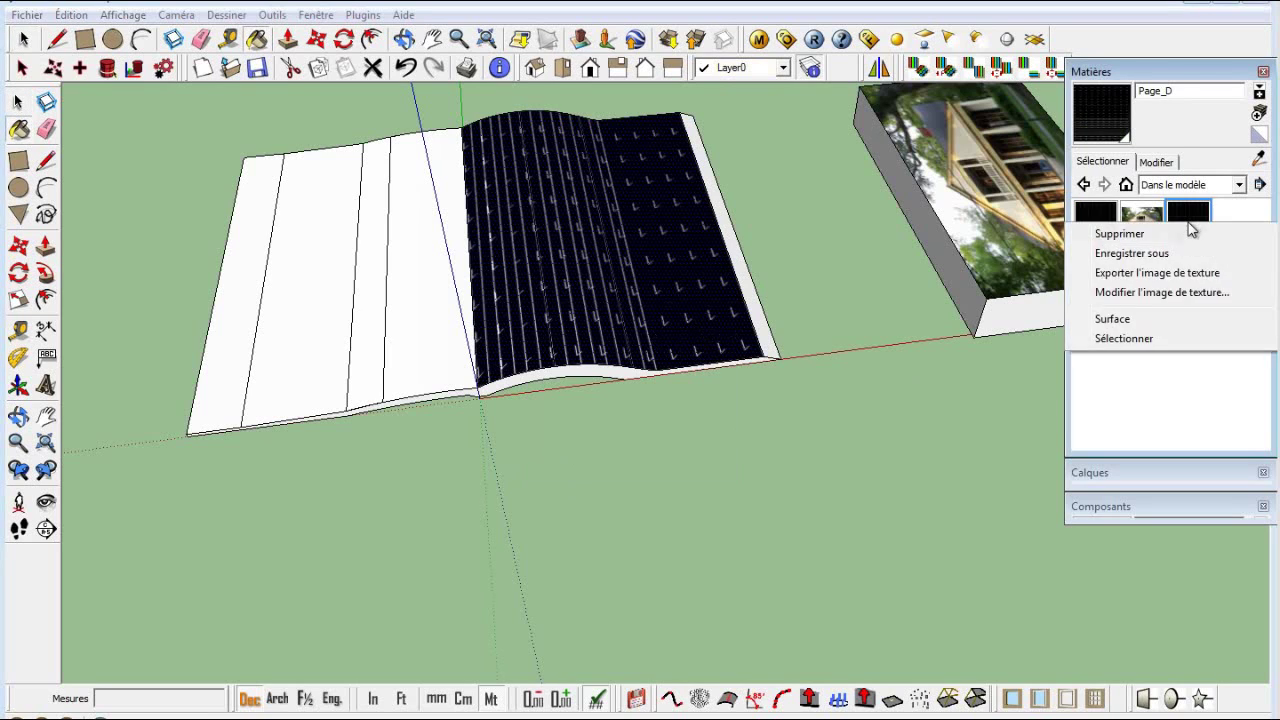
{"action": "left_click", "coordinate": [1168, 302]}
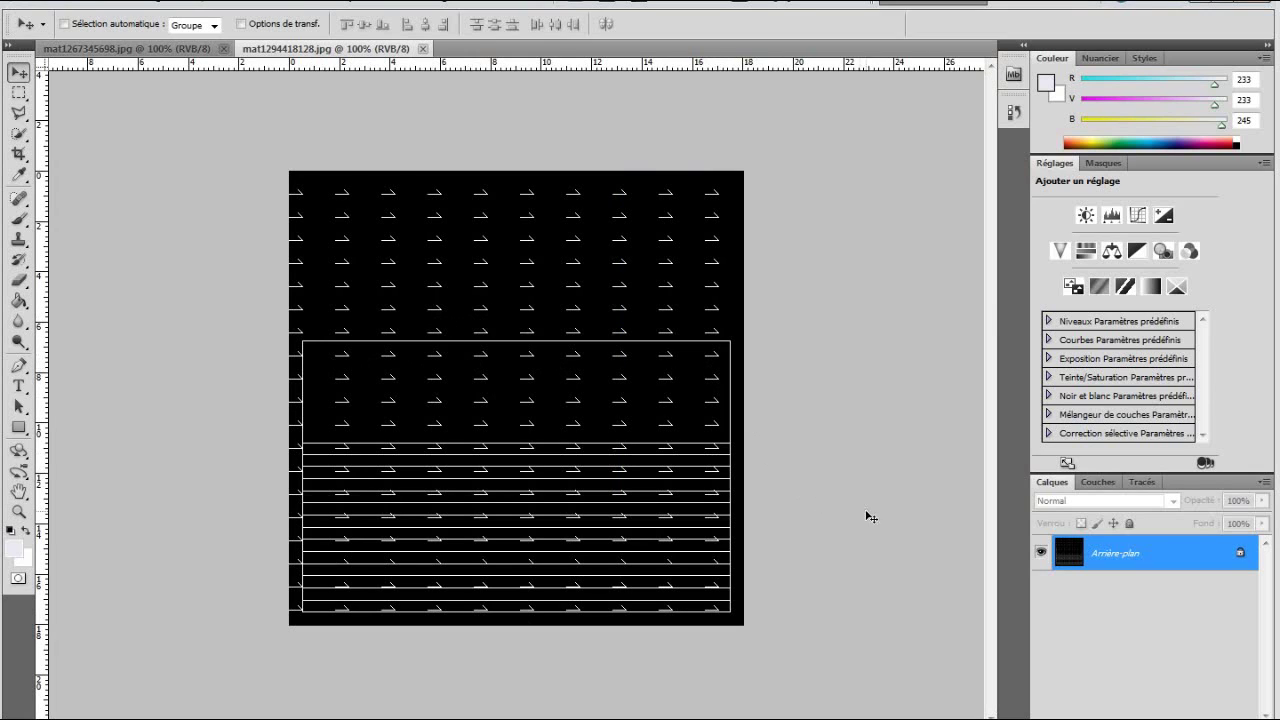
- Duplicate the Arrière-plan layer as Arrière-plan copie
{"action": "left_click", "coordinate": [20, 93]}
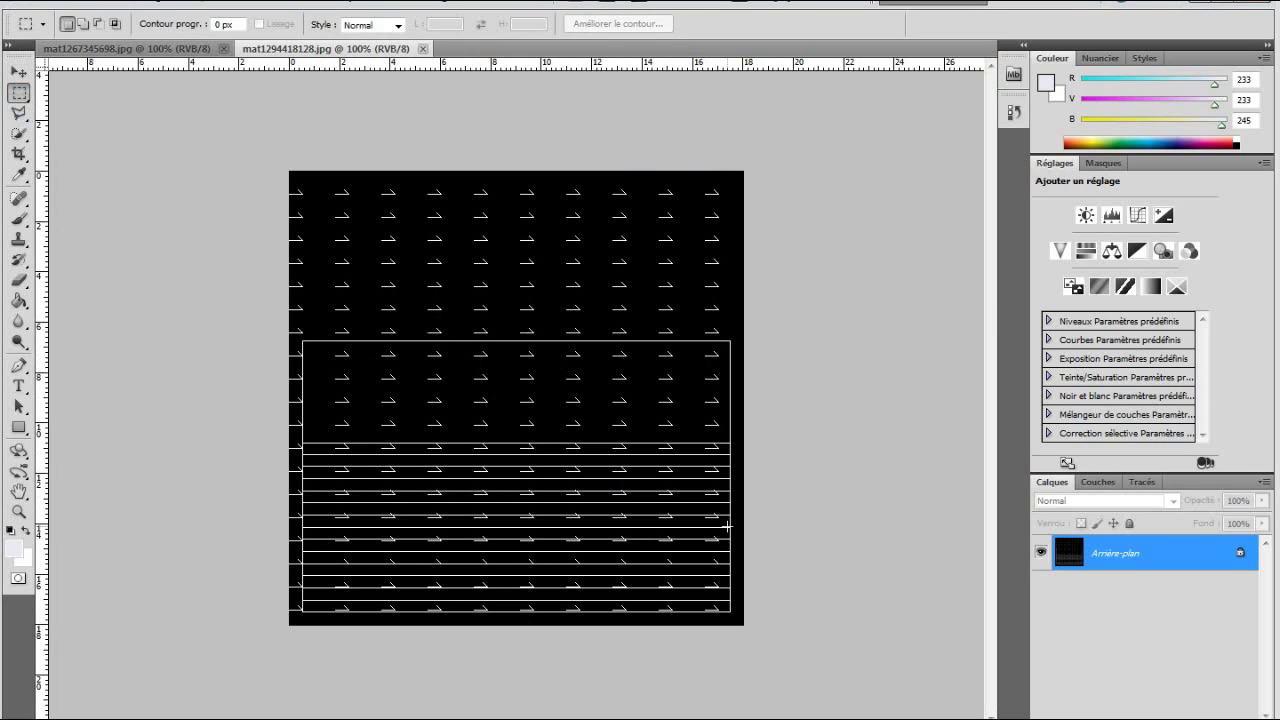
{"action": "right_click", "coordinate": [1156, 560]}
{"action": "left_click", "coordinate": [1143, 594]}
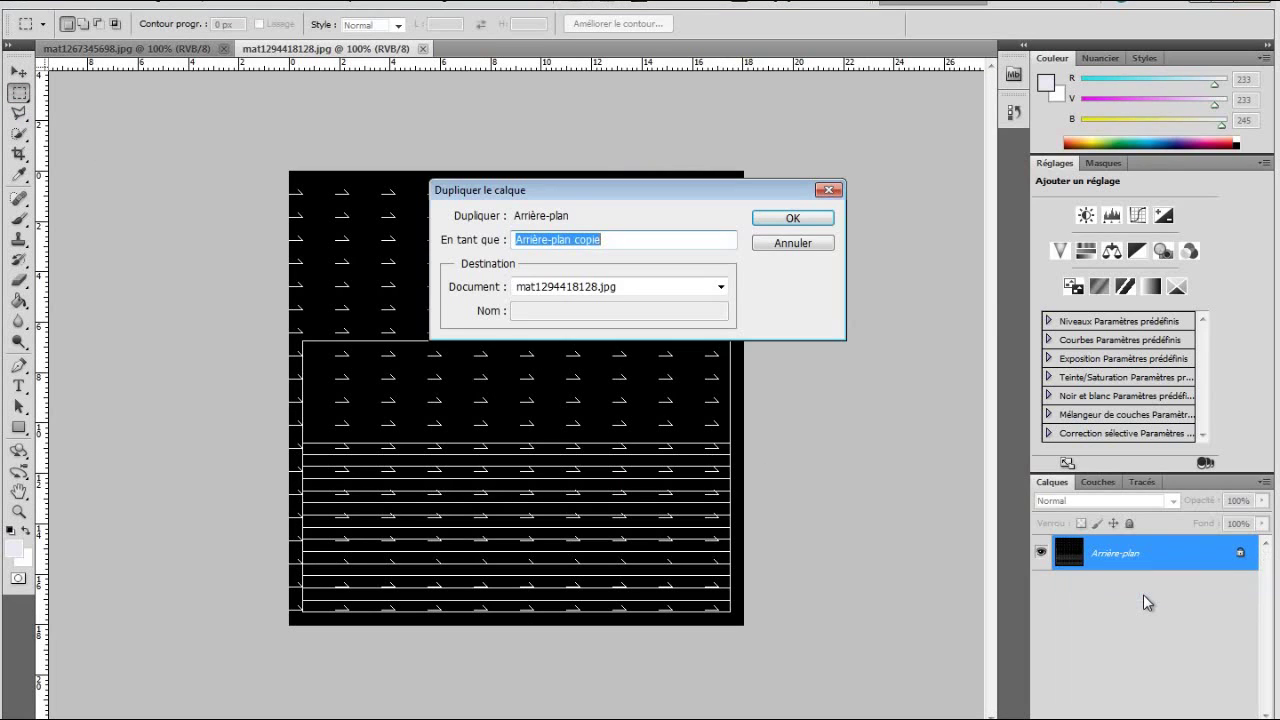
{"action": "left_click", "coordinate": [816, 219]}
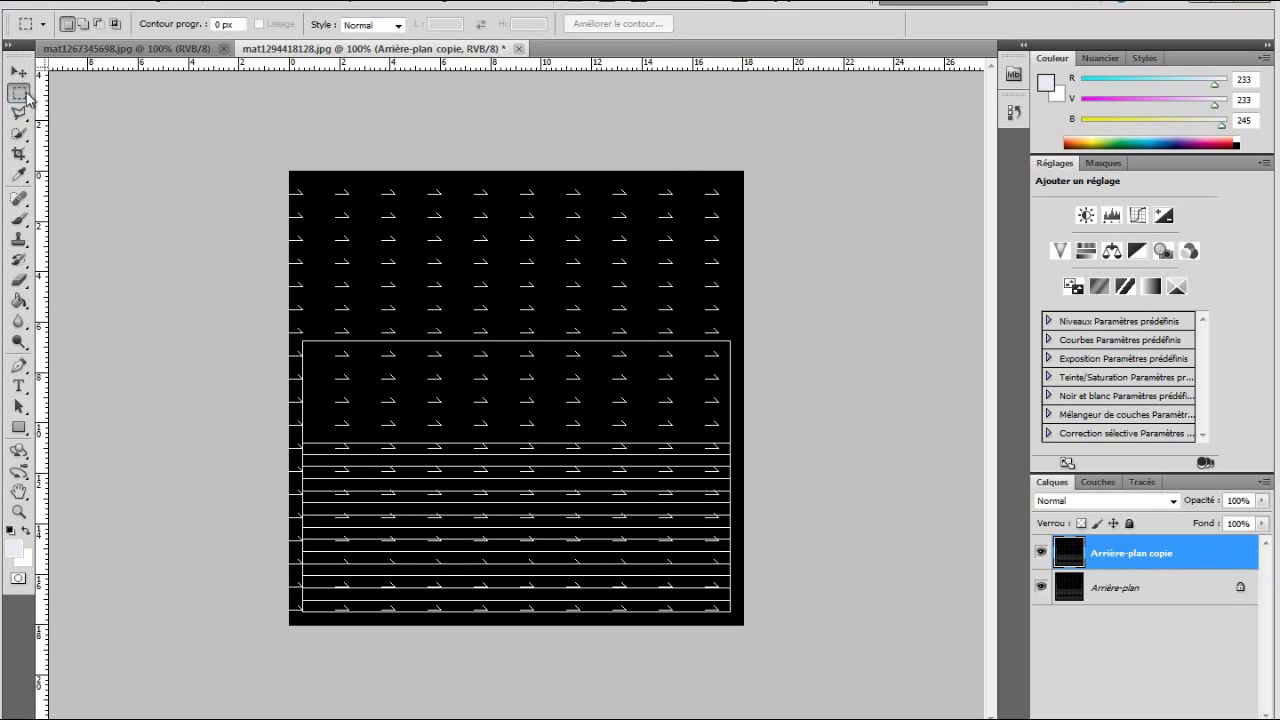
- Load the copy layer's selection and fill it with solid white
{"action": "right_click", "coordinate": [418, 331]}
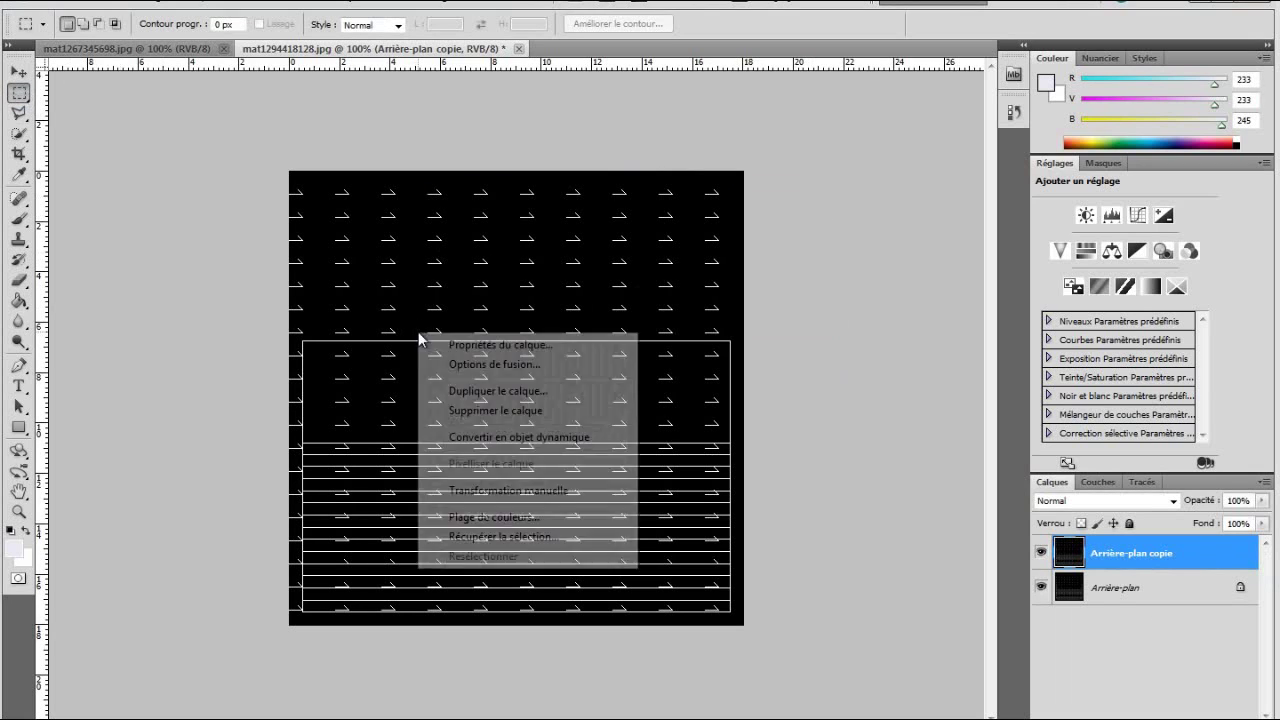
{"action": "left_click", "coordinate": [482, 539]}
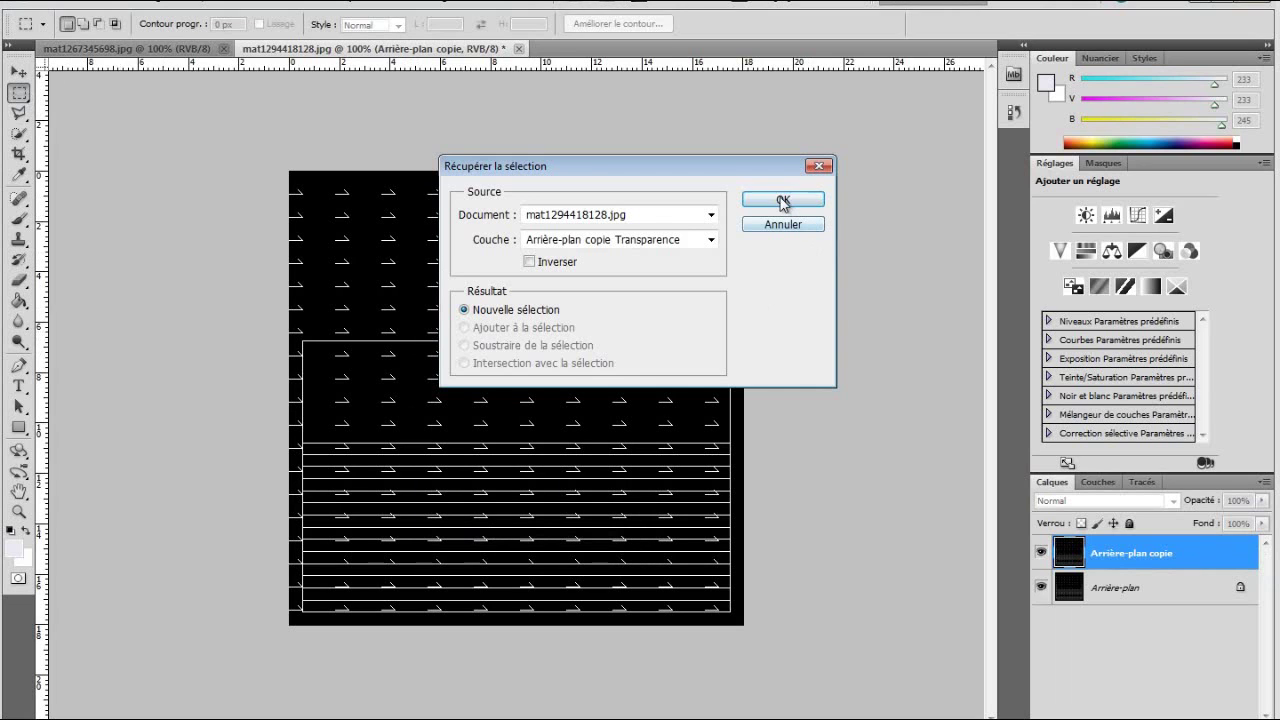
{"action": "left_click", "coordinate": [783, 201]}
{"action": "right_click", "coordinate": [416, 225]}
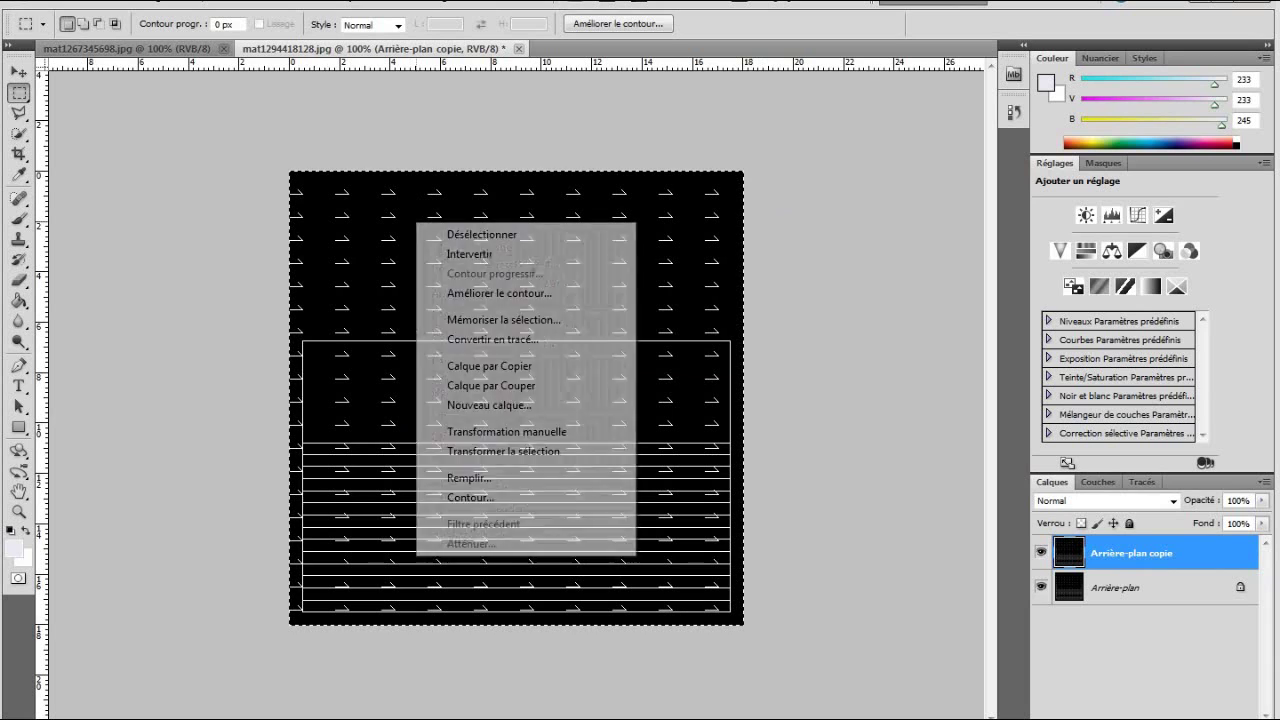
{"action": "left_click", "coordinate": [468, 478]}
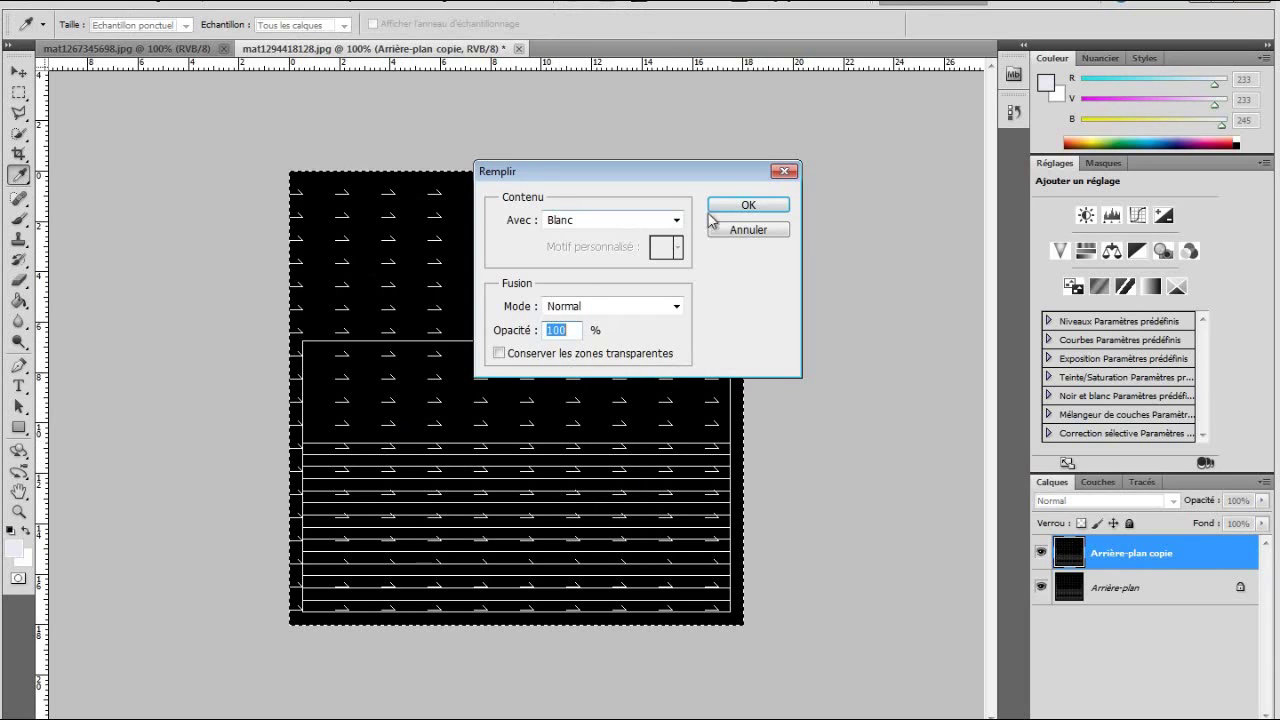
{"action": "left_click", "coordinate": [676, 220]}
{"action": "left_click", "coordinate": [676, 220]}
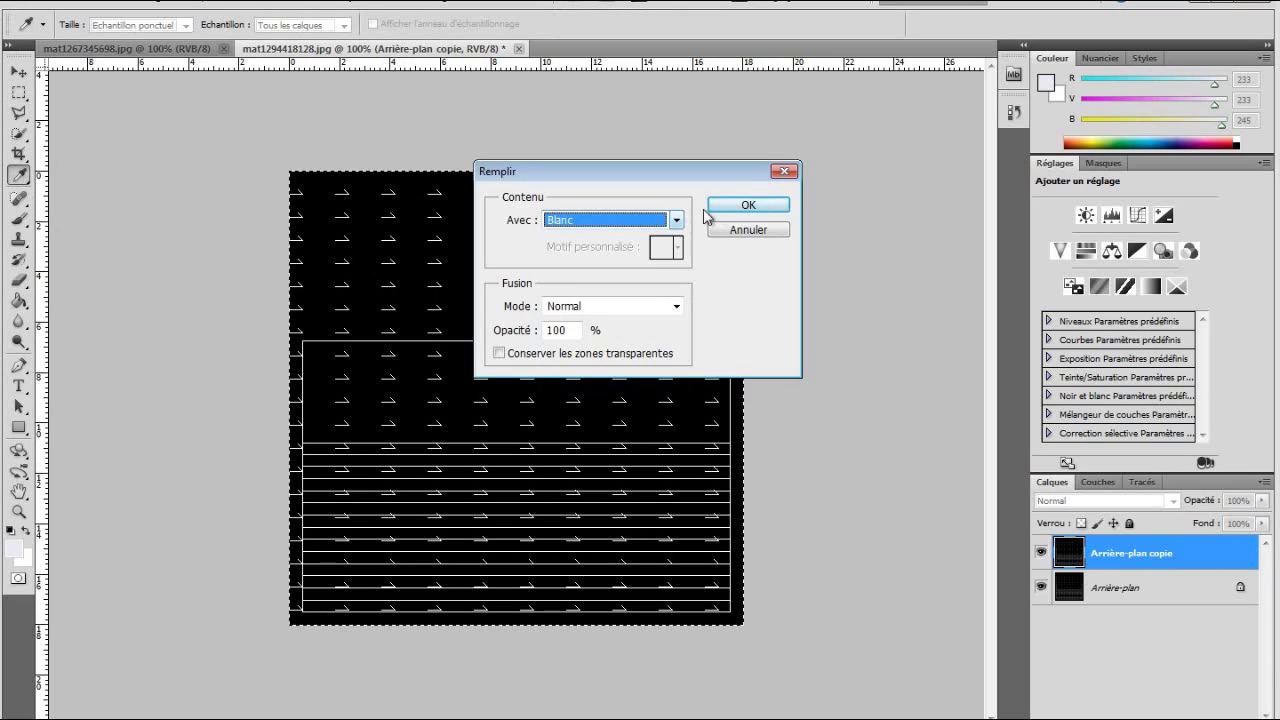
{"action": "left_click", "coordinate": [748, 205]}
{"action": "key", "text": "m"}
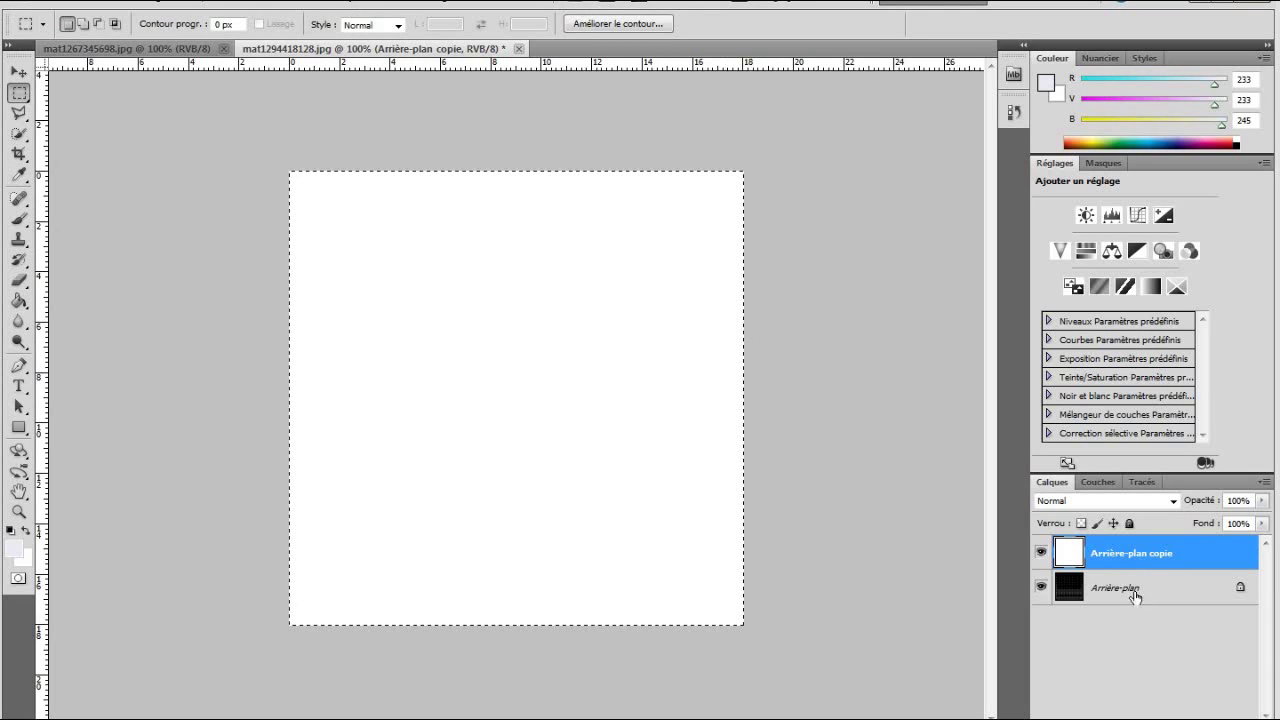
- Hide the white copy layer and bring up Fichier > Importer
{"action": "left_click", "coordinate": [1042, 557]}
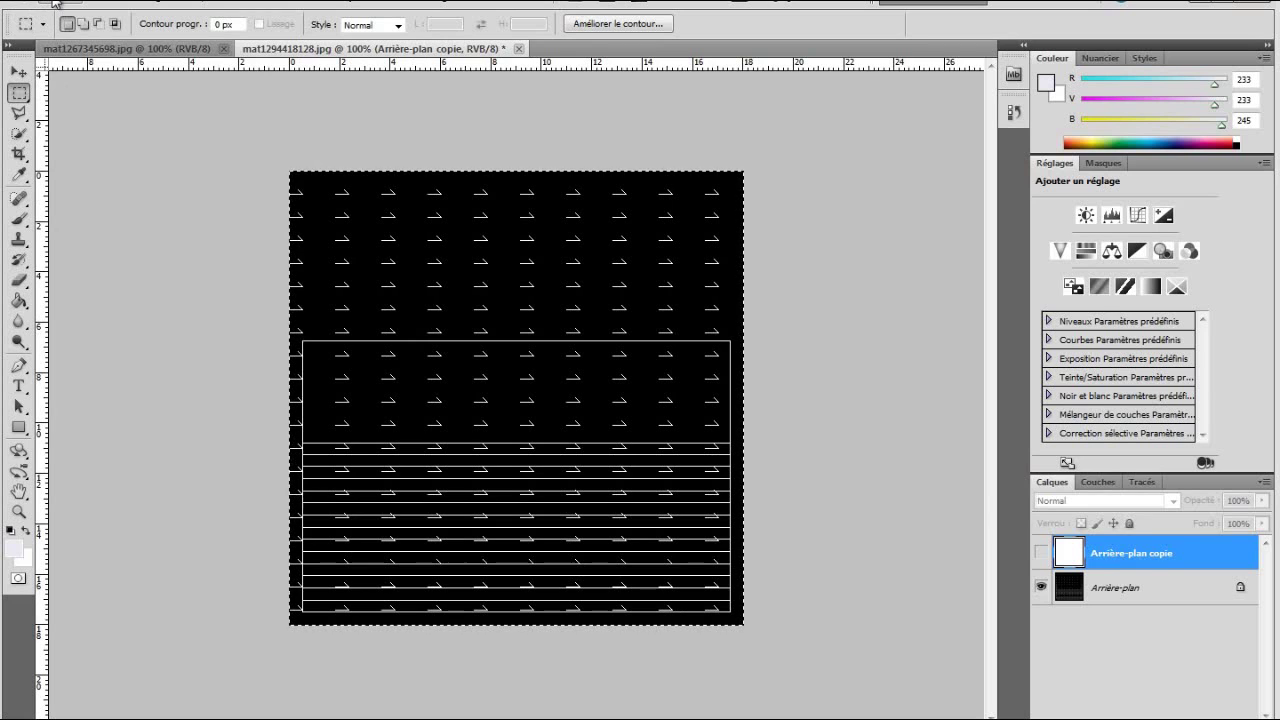
{"action": "left_click", "coordinate": [55, 4]}
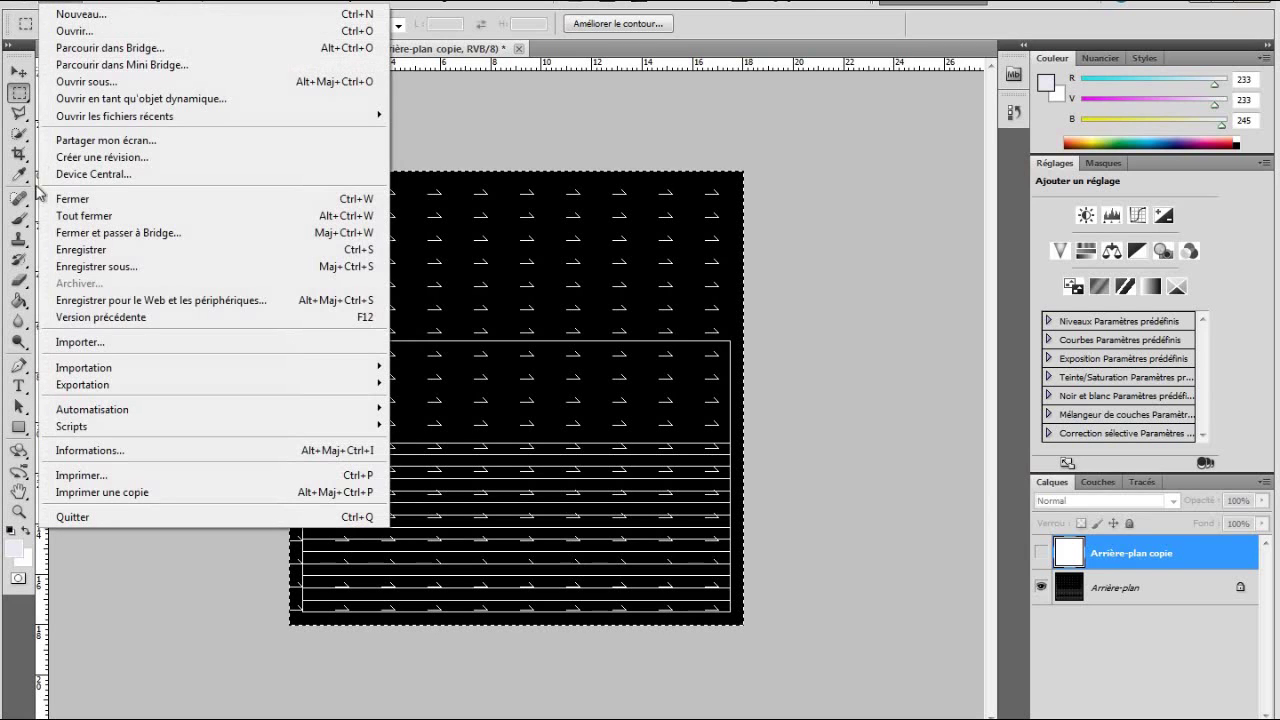
{"action": "left_click", "coordinate": [64, 343]}
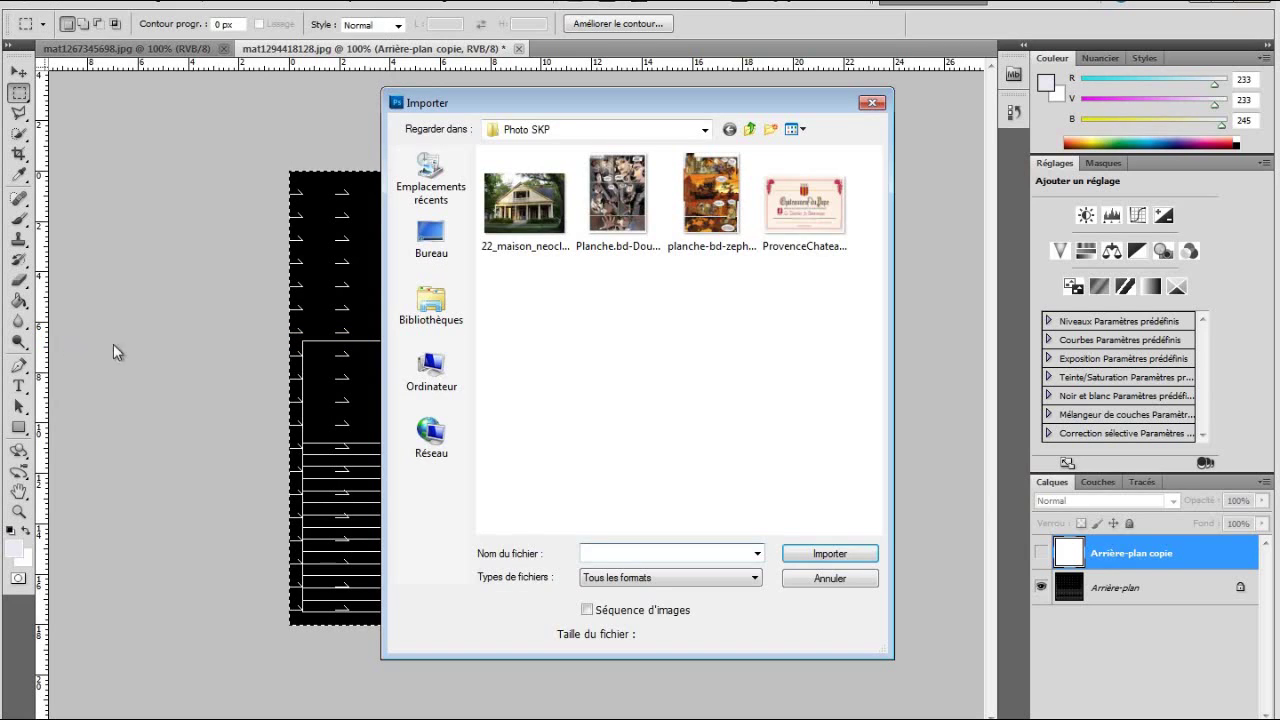
- Place the Planche.bd-Double.Gauche comic page and rotate it to -90°
{"action": "left_click", "coordinate": [628, 190]}
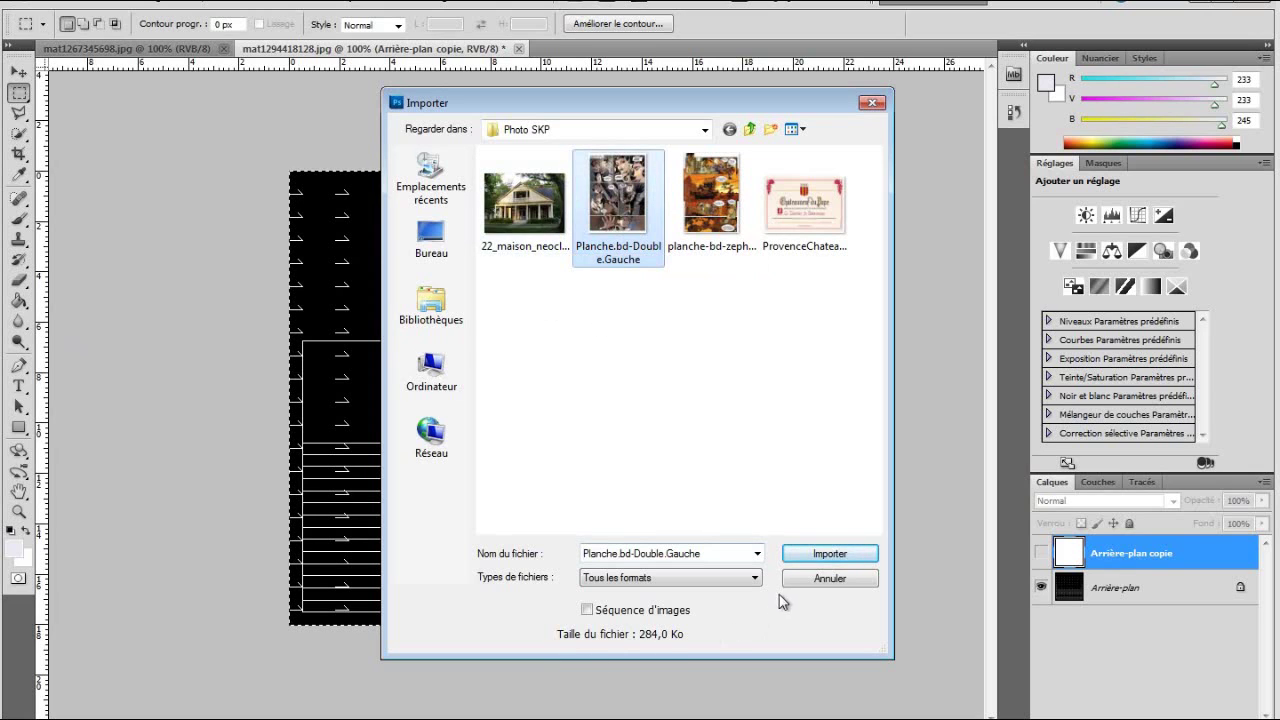
{"action": "left_click", "coordinate": [829, 553]}
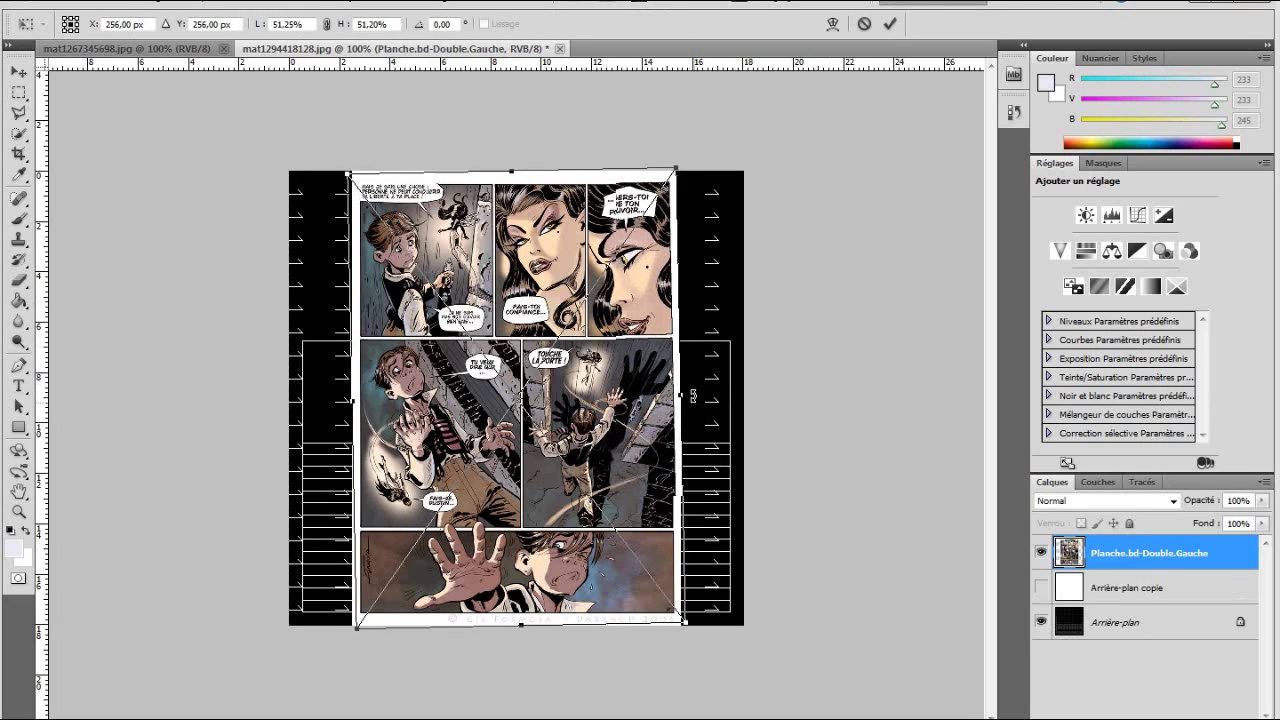
{"action": "left_click_drag", "start_coordinate": [693, 404], "coordinate": [680, 326]}
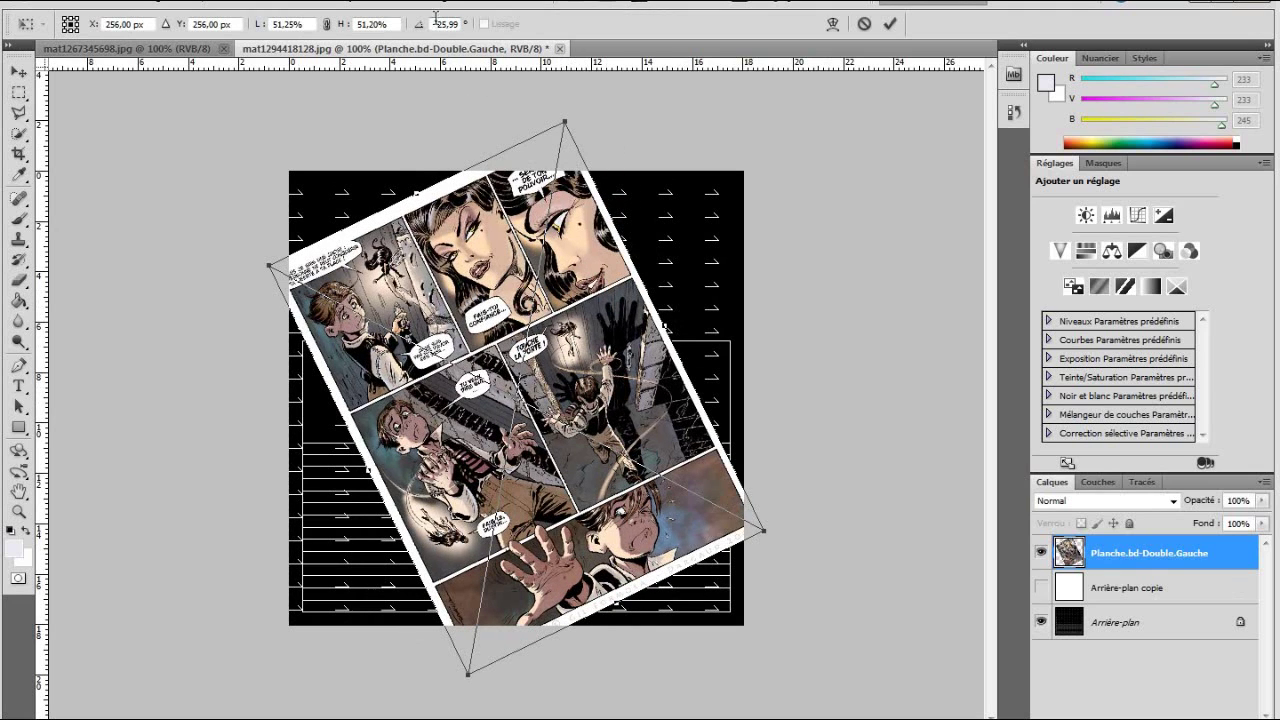
{"action": "left_click", "coordinate": [440, 23]}
{"action": "type", "text": "-90"}
{"action": "key", "text": "Return"}
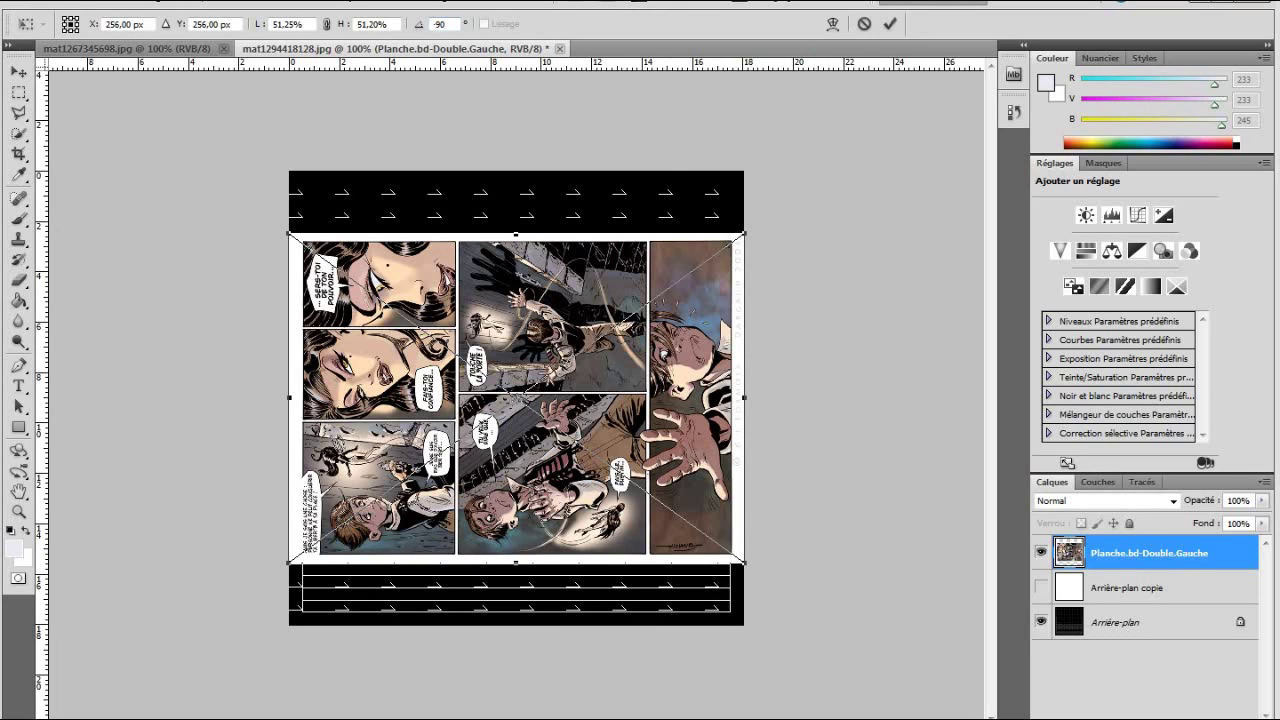
- Move and scale the comic page to 42.38% × 48.00% over the lower canvas area
{"action": "left_click_drag", "start_coordinate": [427, 302], "coordinate": [430, 352]}
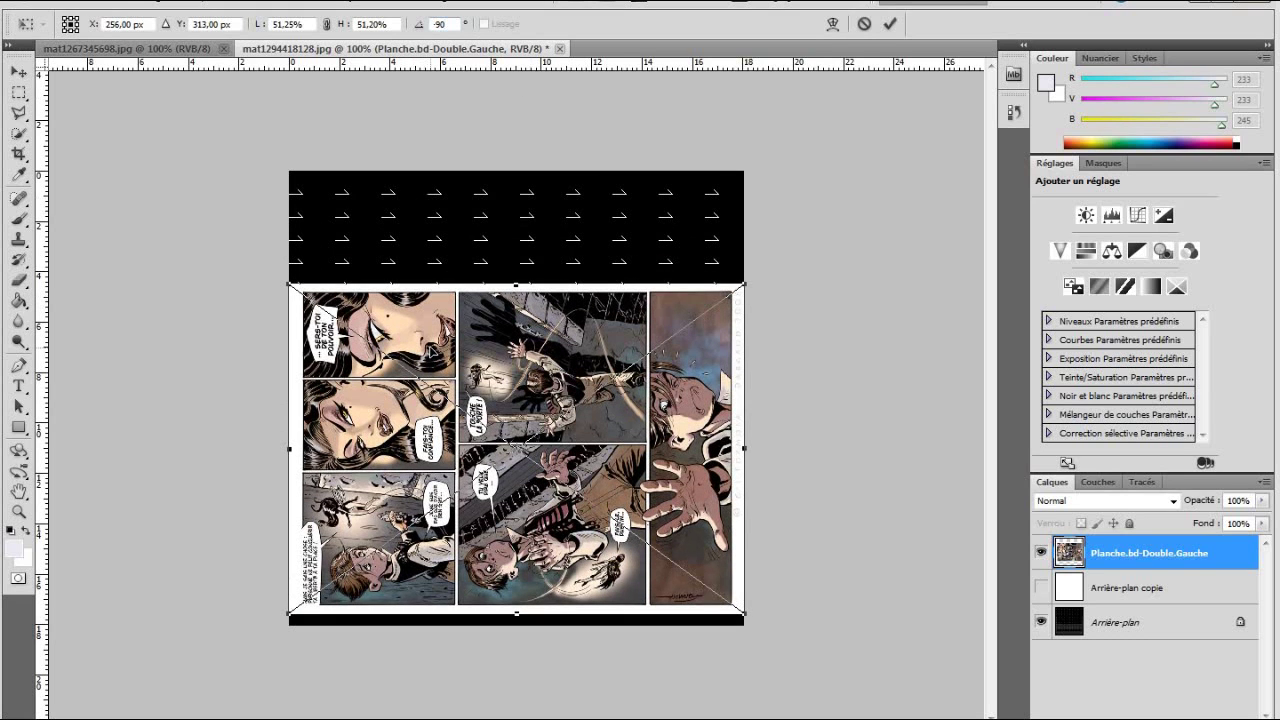
{"action": "left_click_drag", "start_coordinate": [289, 285], "coordinate": [306, 345]}
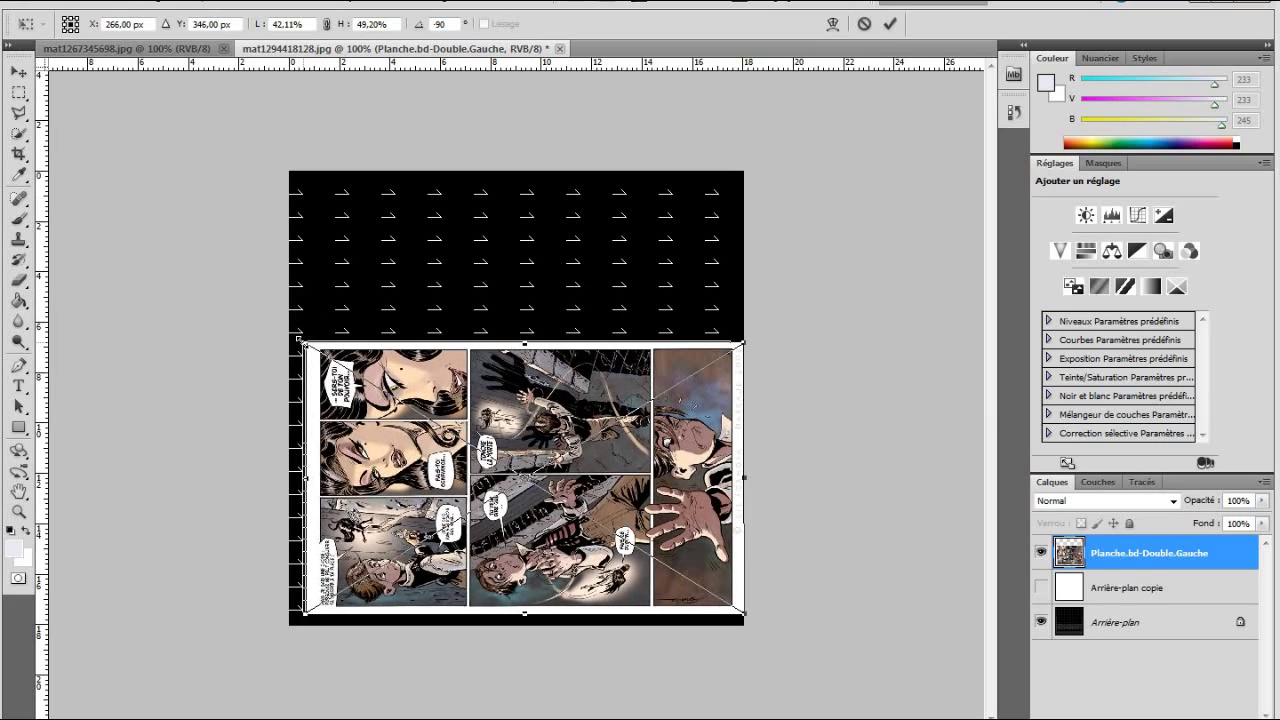
{"action": "left_click_drag", "start_coordinate": [306, 345], "coordinate": [302, 343]}
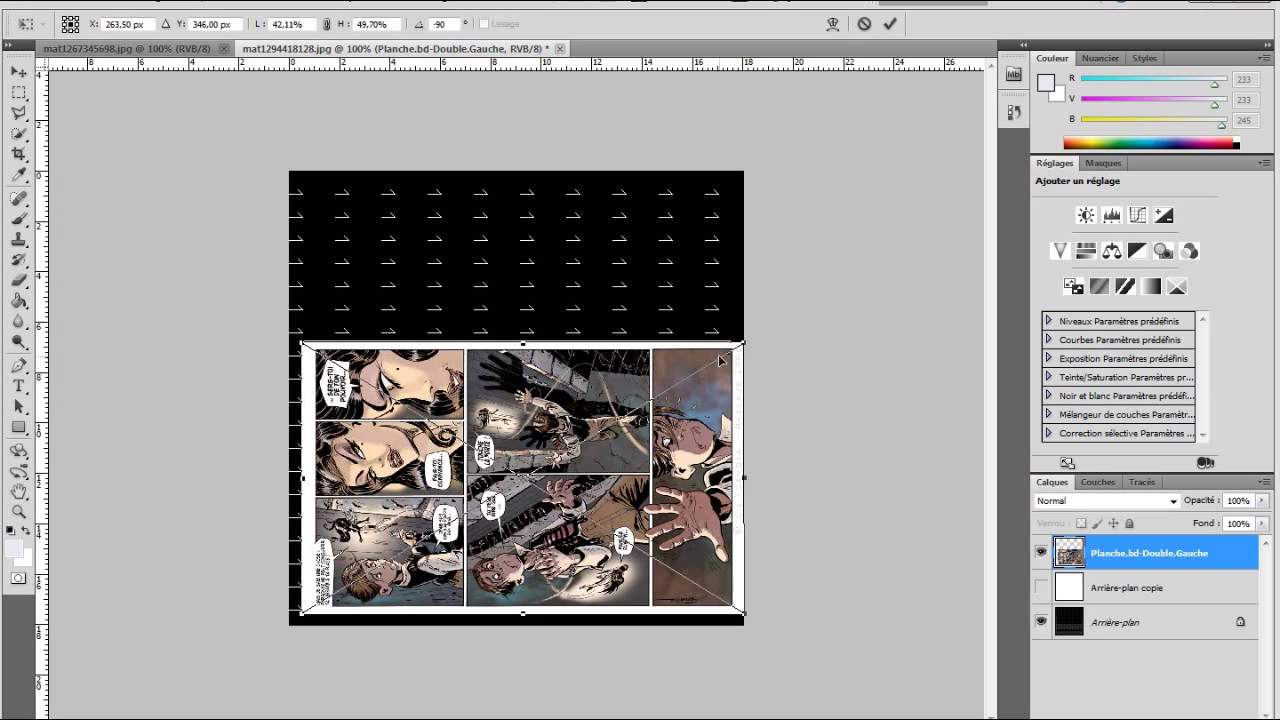
{"action": "left_click_drag", "start_coordinate": [741, 344], "coordinate": [729, 340]}
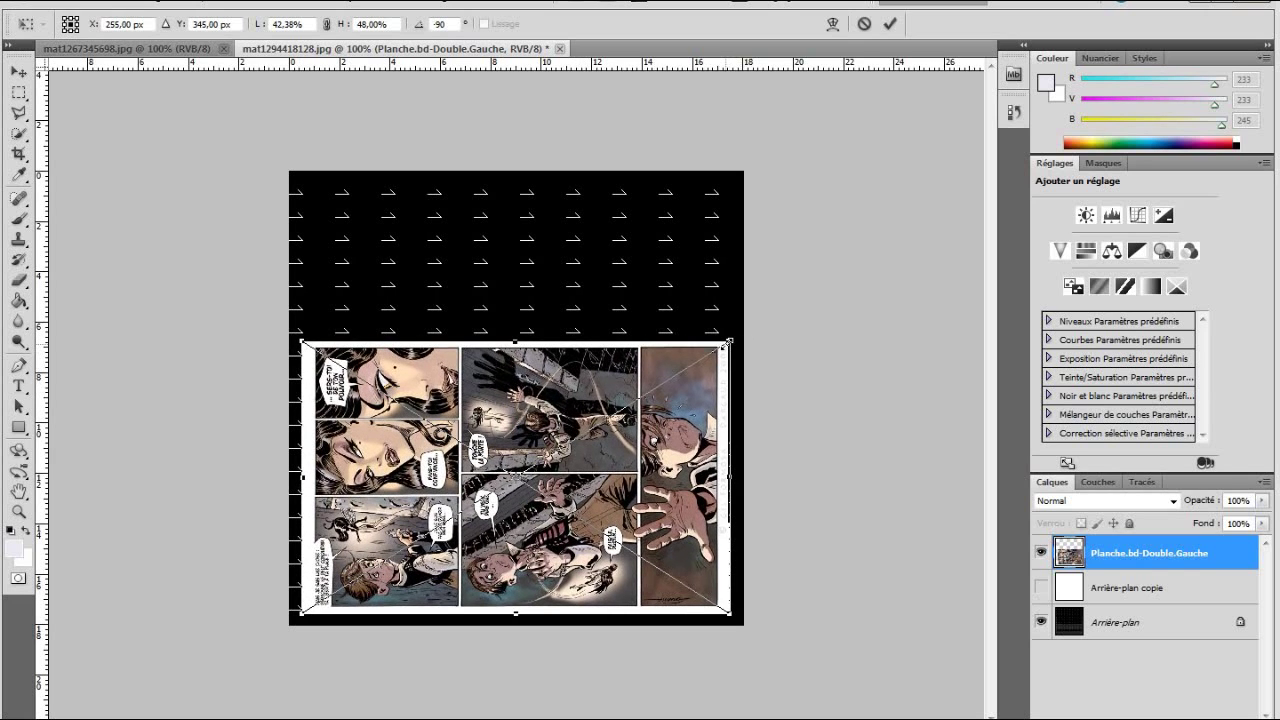
{"action": "left_click", "coordinate": [18, 74]}
- Commit the comic page, show the white layer, merge all three layers and save as JPEG
{"action": "left_click", "coordinate": [534, 282]}
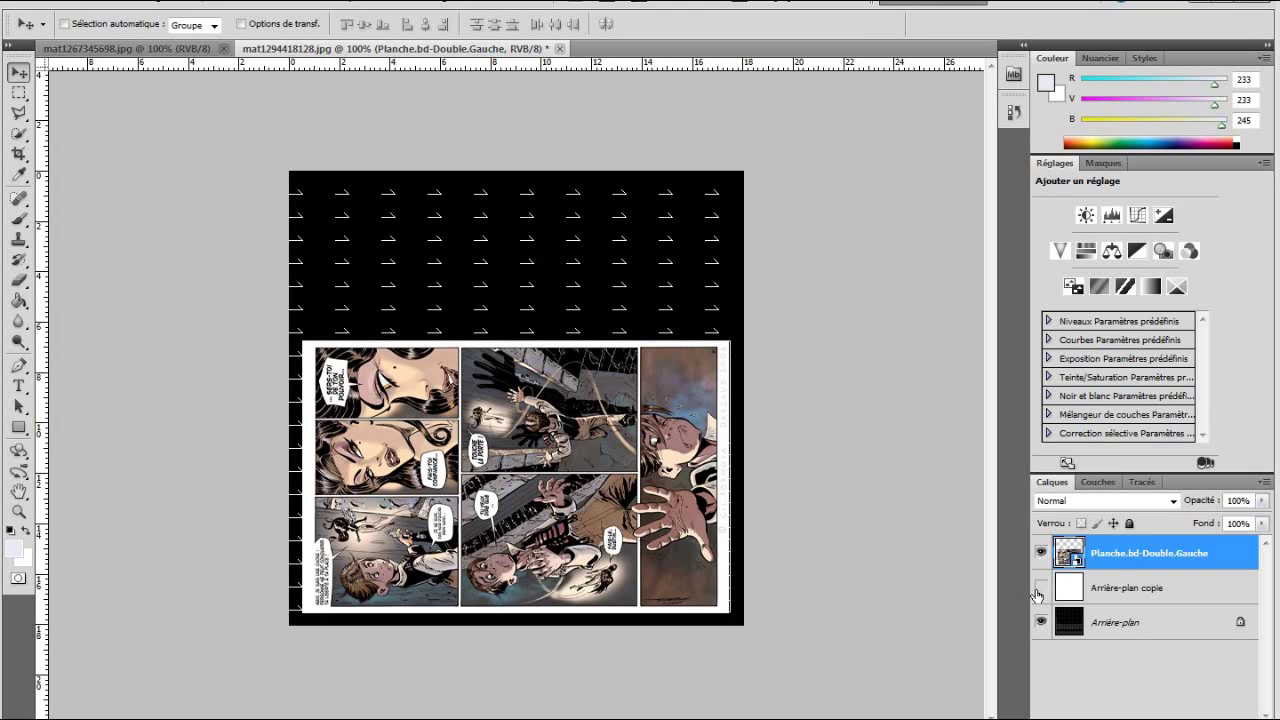
{"action": "left_click", "coordinate": [1042, 590]}
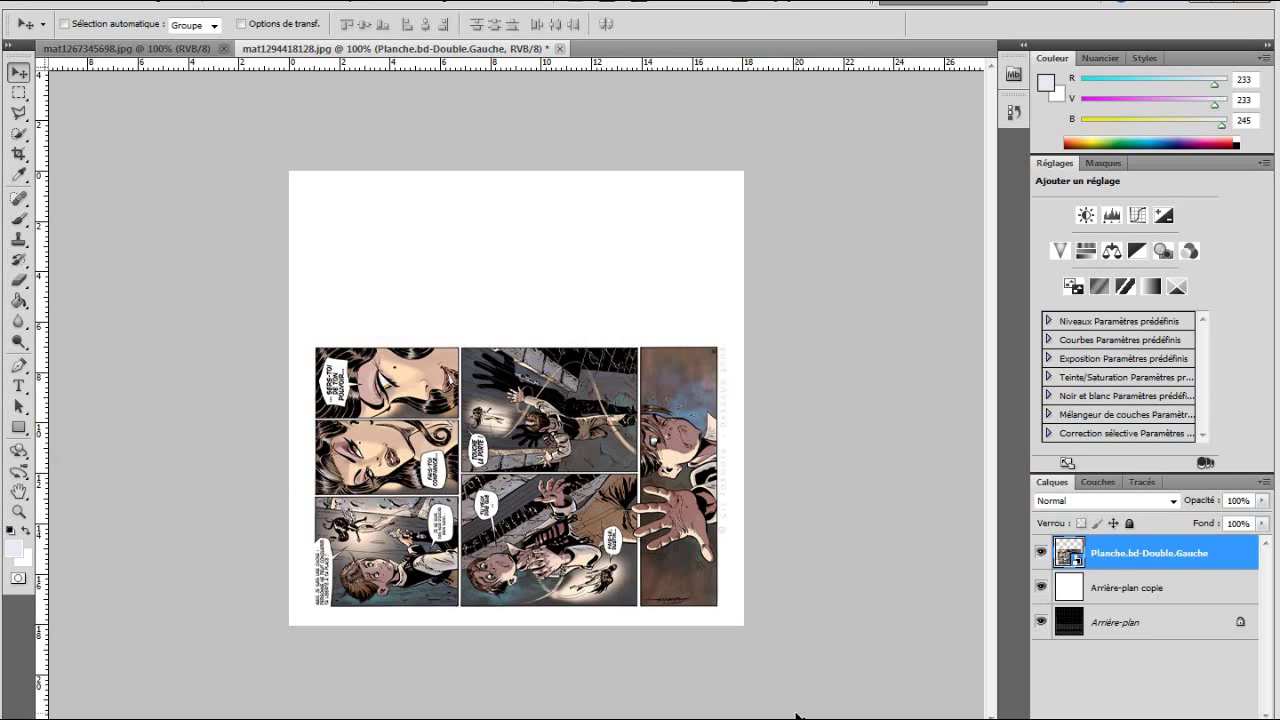
{"action": "left_click", "coordinate": [1122, 627], "text": "shift"}
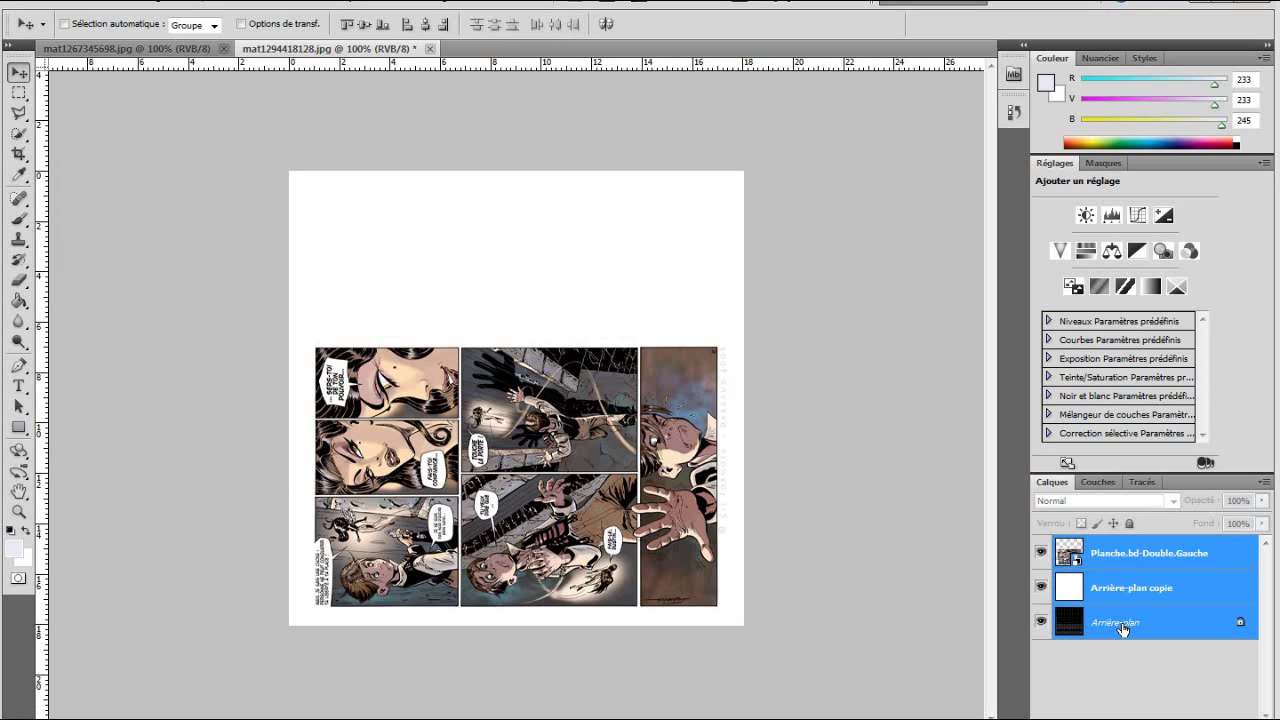
{"action": "right_click", "coordinate": [1122, 627]}
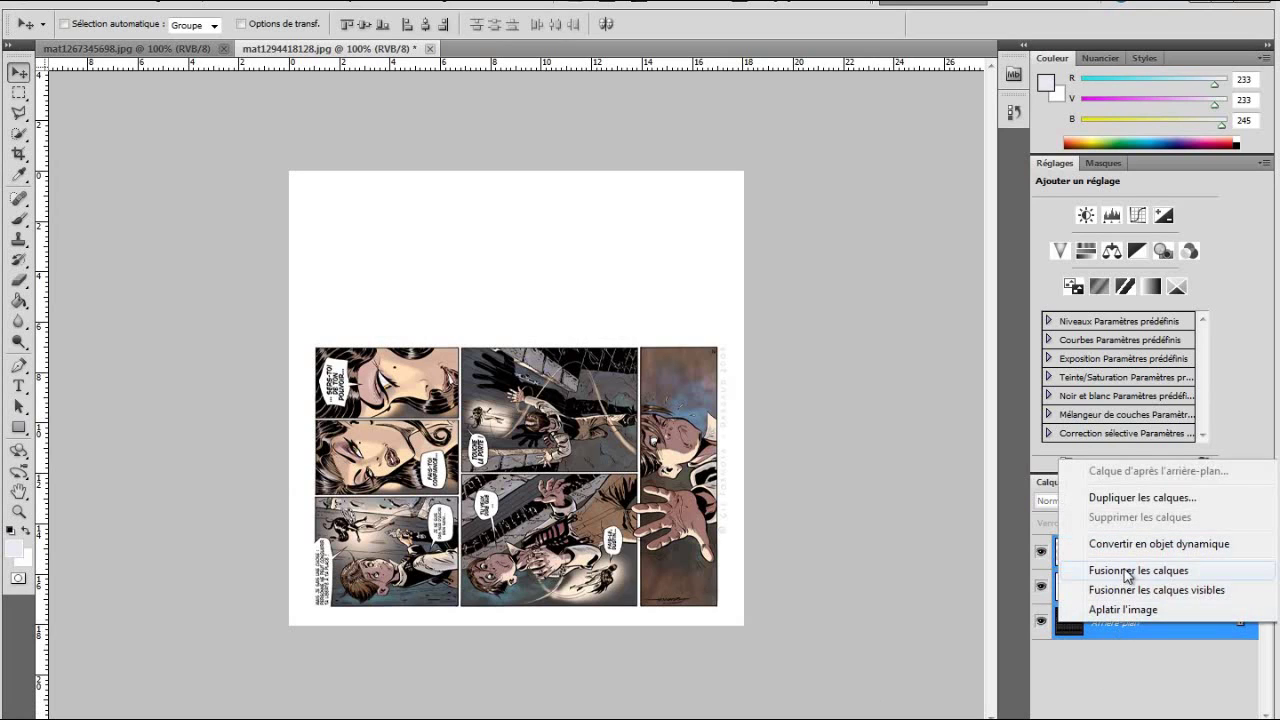
{"action": "left_click", "coordinate": [1127, 570]}
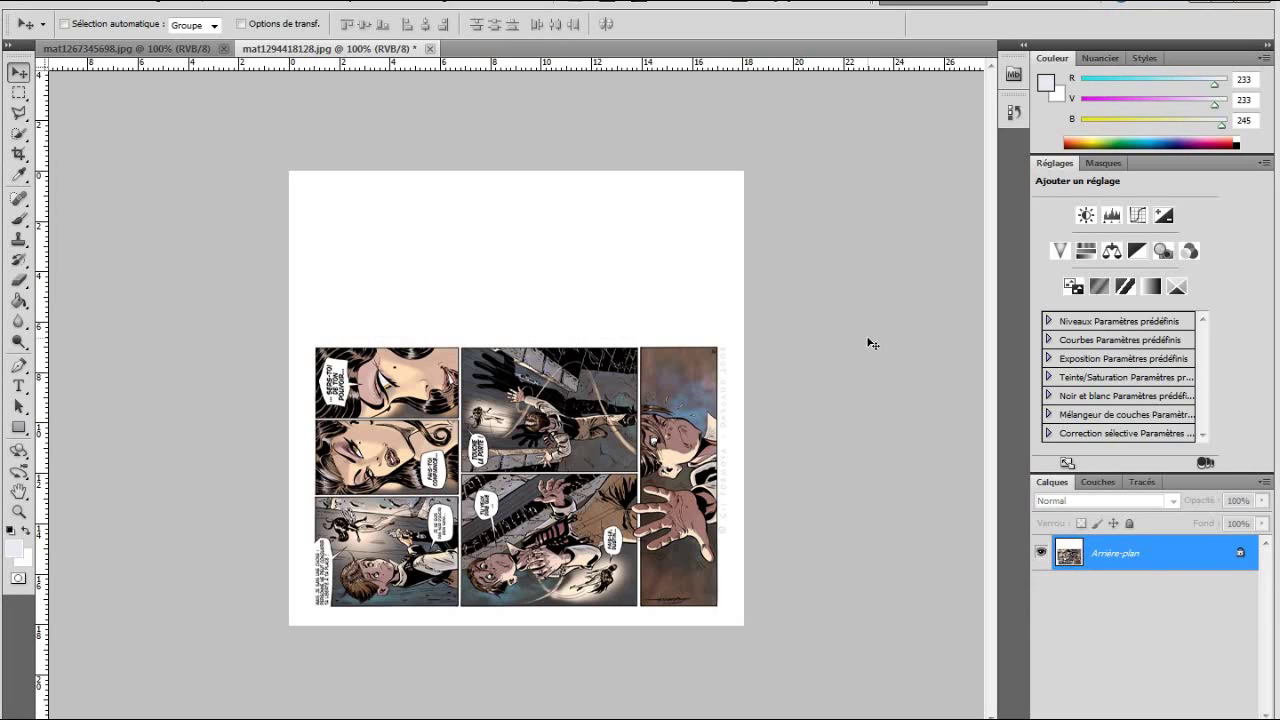
{"action": "key", "text": "ctrl+s"}
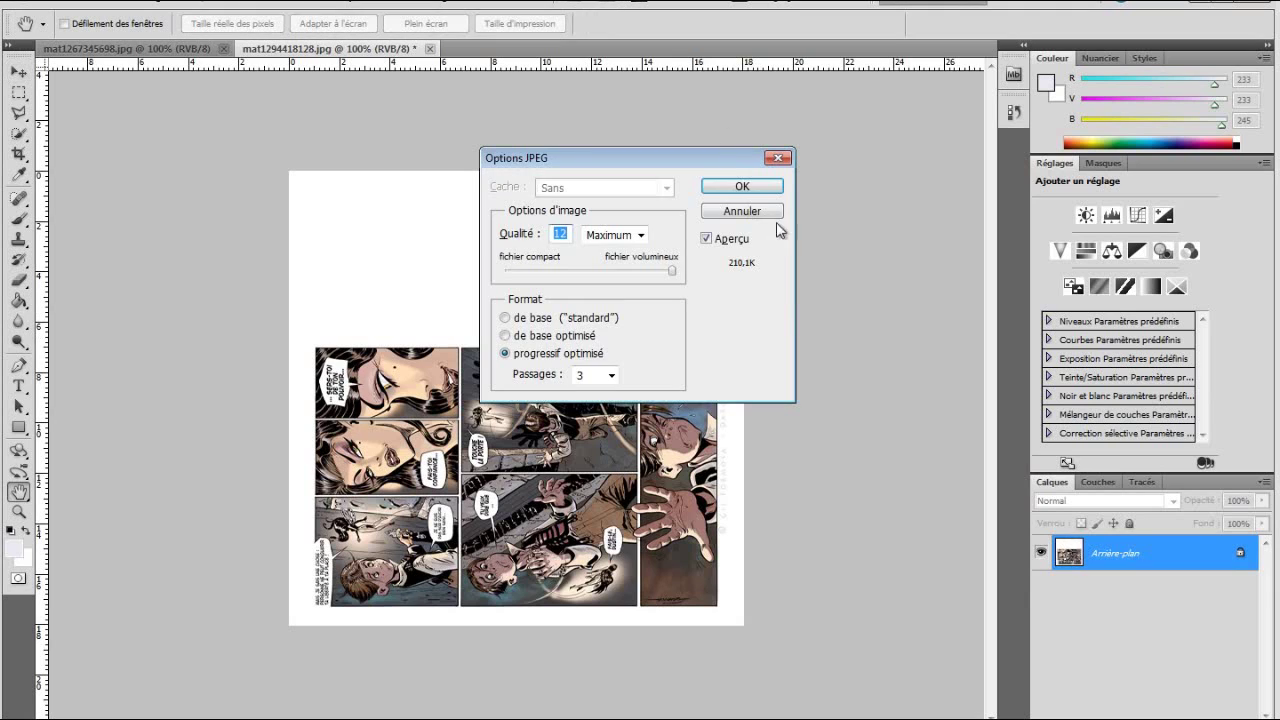
{"action": "left_click", "coordinate": [755, 187]}
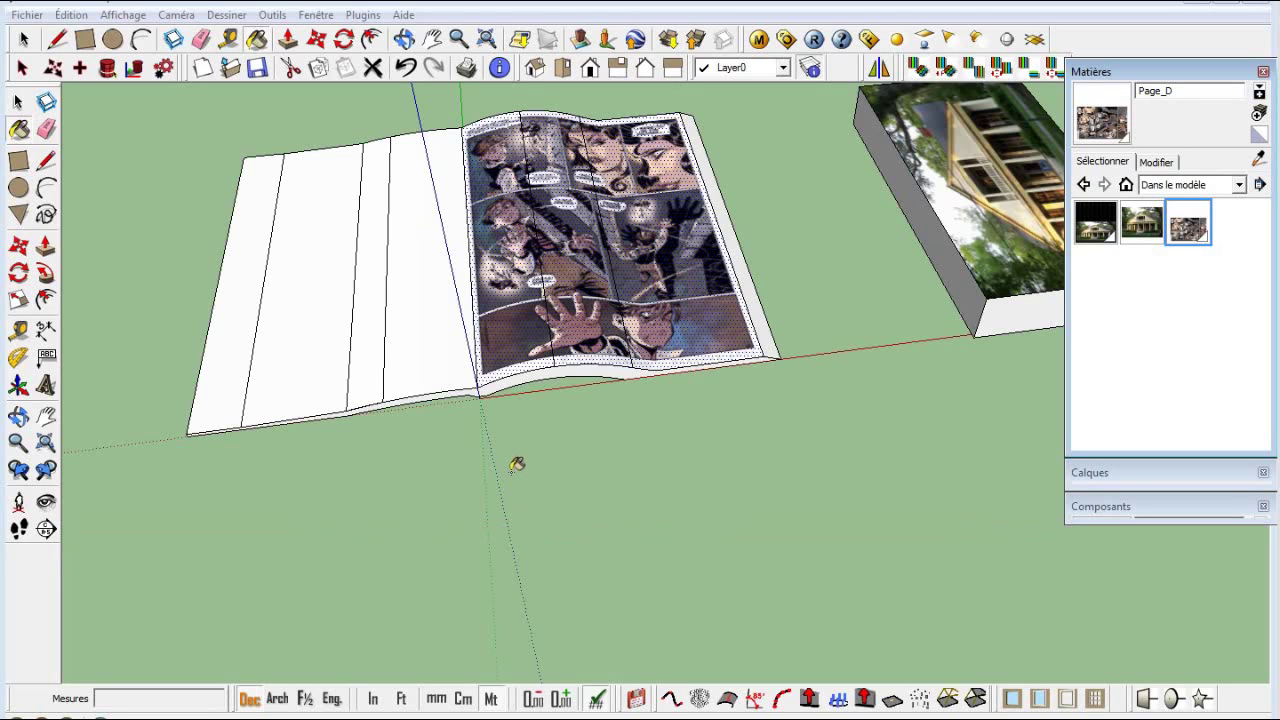
{"action": "key", "text": "space"}
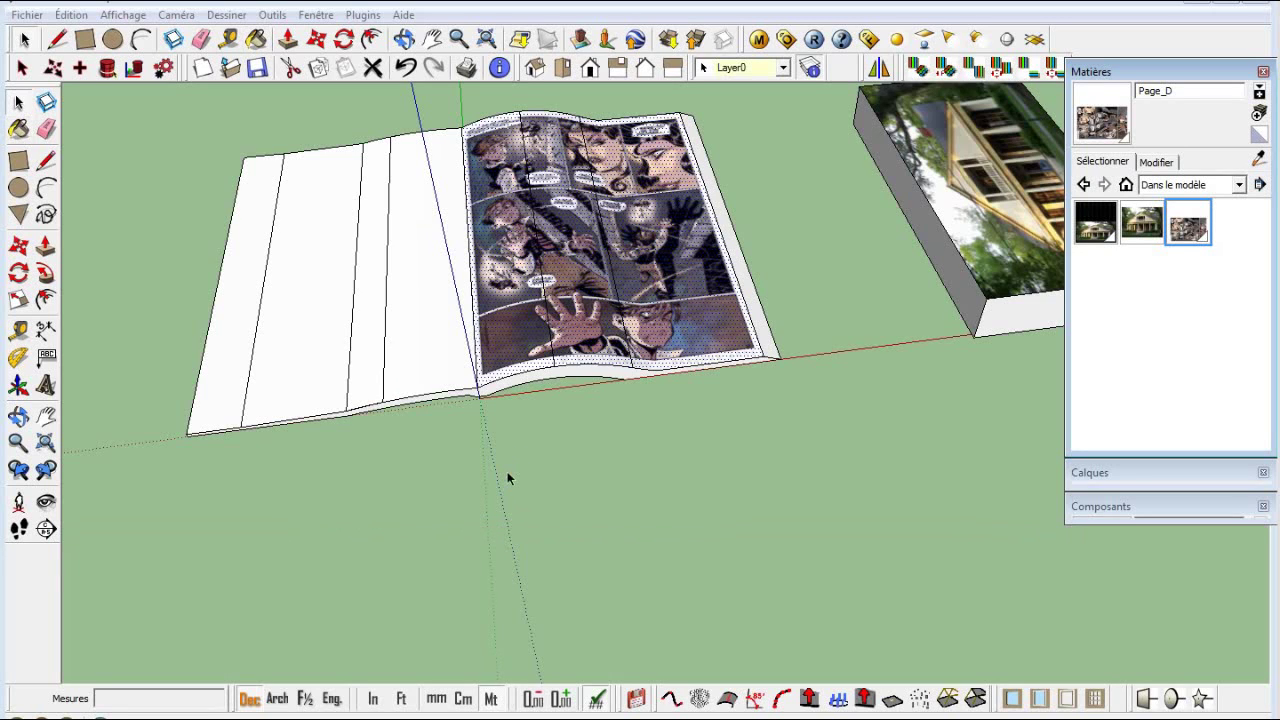
{"action": "mouse_move", "coordinate": [507, 476]}
{"action": "middle_mouse_down"}
{"action": "mouse_move", "coordinate": [534, 583]}
{"action": "mouse_move", "coordinate": [523, 626]}
{"action": "mouse_move", "coordinate": [530, 543]}
{"action": "middle_mouse_up"}
{"action": "scroll", "coordinate": [565, 453], "scroll_direction": "up", "scroll_amount": 2}
{"action": "scroll", "coordinate": [565, 453], "scroll_direction": "up", "scroll_amount": 1}
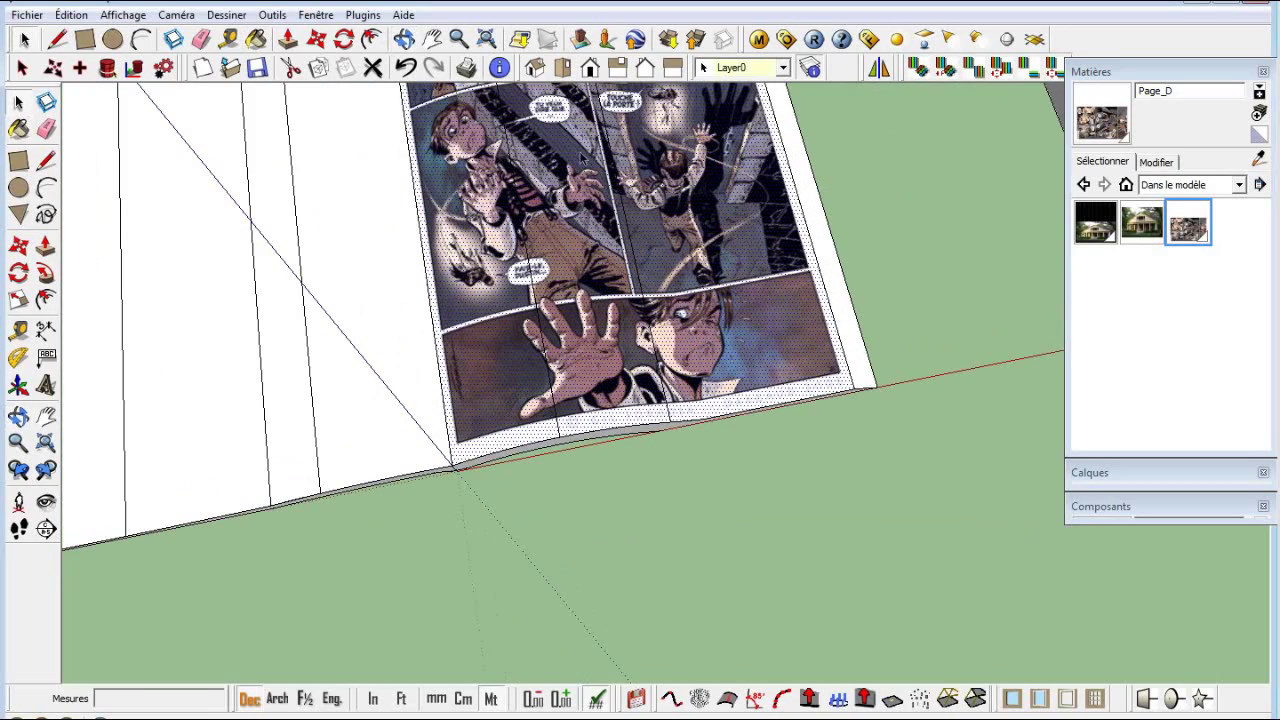
{"action": "mouse_move", "coordinate": [559, 196]}
{"action": "middle_mouse_down", "text": "shift"}
{"action": "mouse_move", "coordinate": [570, 430]}
{"action": "mouse_move", "coordinate": [572, 400]}
{"action": "middle_mouse_up", "text": "shift"}
{"action": "scroll", "coordinate": [587, 401], "scroll_direction": "up", "scroll_amount": 1}
{"action": "scroll", "coordinate": [587, 400], "scroll_direction": "up", "scroll_amount": 1}
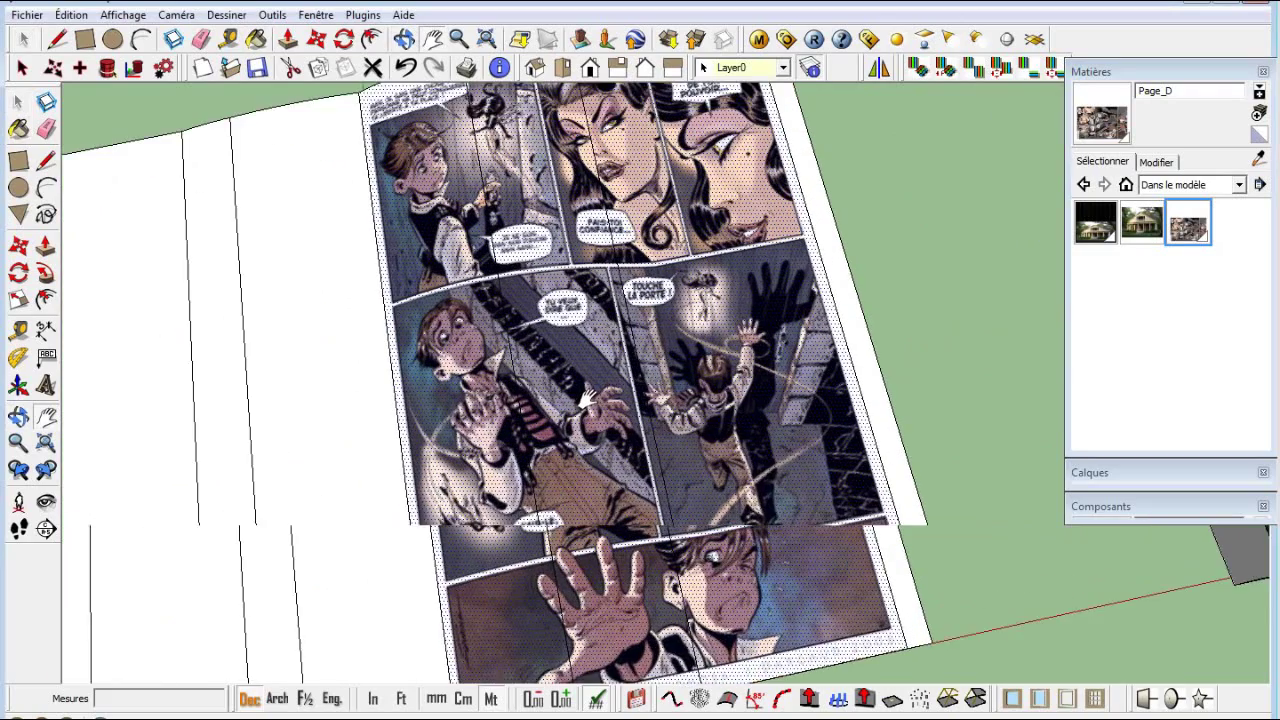
{"action": "scroll", "coordinate": [588, 398], "scroll_direction": "up", "scroll_amount": 1}
{"action": "scroll", "coordinate": [587, 398], "scroll_direction": "down", "scroll_amount": 1}
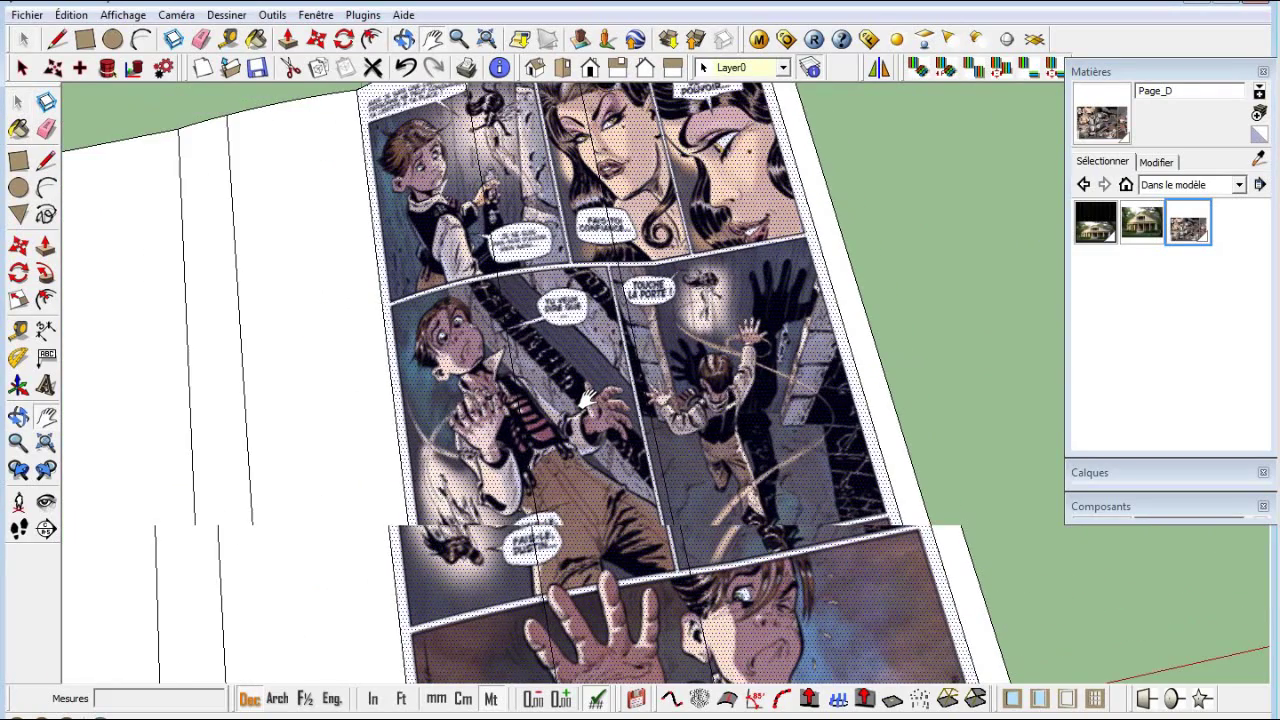
{"action": "scroll", "coordinate": [587, 398], "scroll_direction": "down", "scroll_amount": 1}
{"action": "scroll", "coordinate": [588, 400], "scroll_direction": "down", "scroll_amount": 1}
{"action": "scroll", "coordinate": [587, 398], "scroll_direction": "down", "scroll_amount": 1}
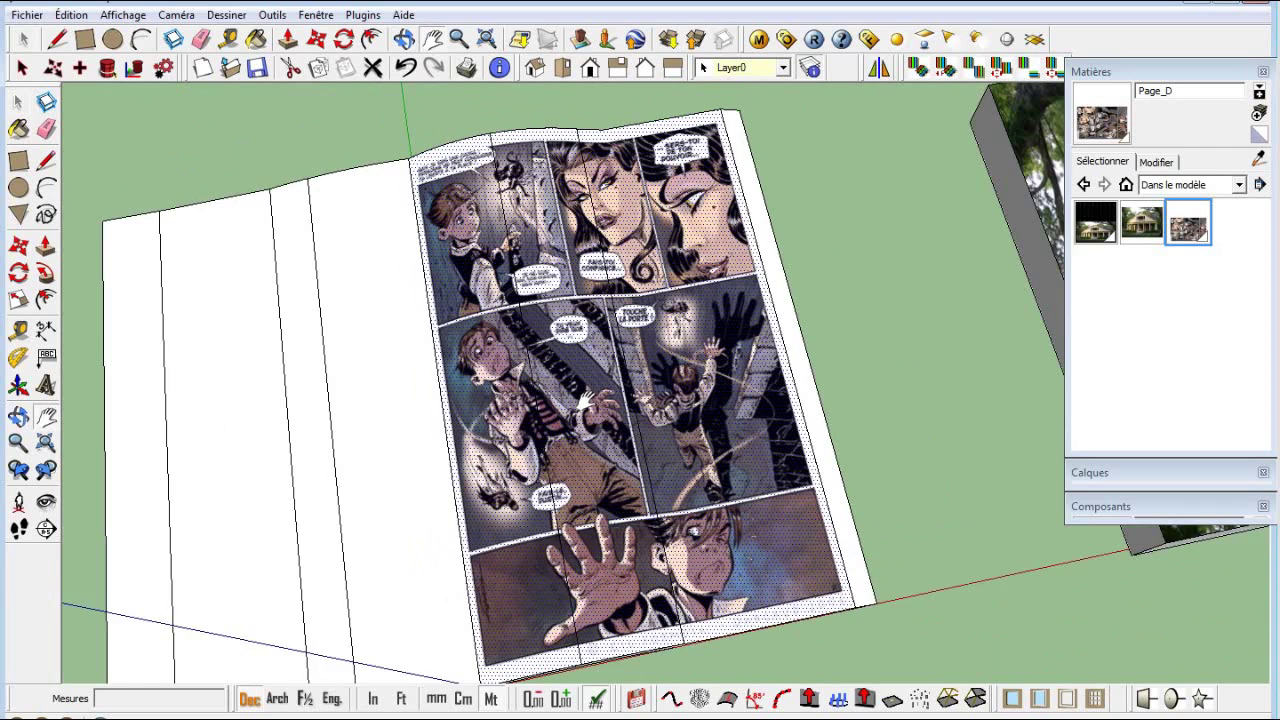
{"action": "scroll", "coordinate": [587, 398], "scroll_direction": "down", "scroll_amount": 1}
{"action": "key", "text": "space"}
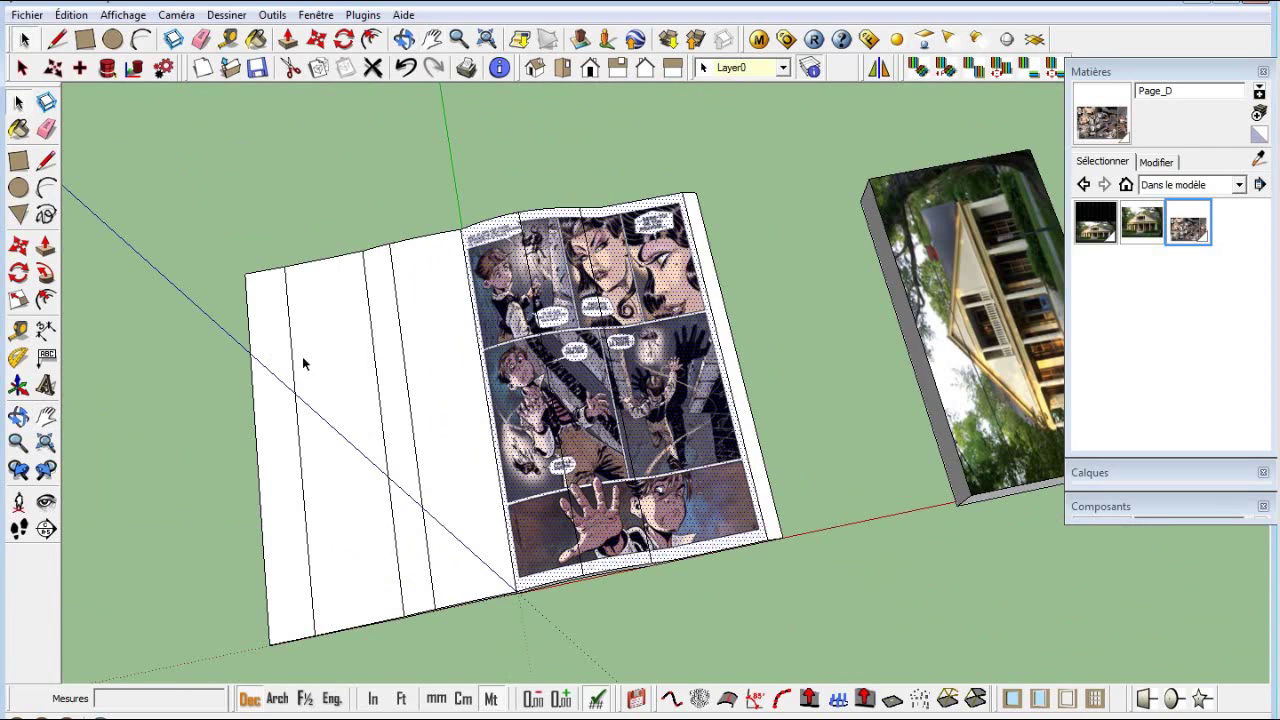
- Select the four blank left-page strips and attempt Create texture on them
{"action": "left_click", "coordinate": [276, 366]}
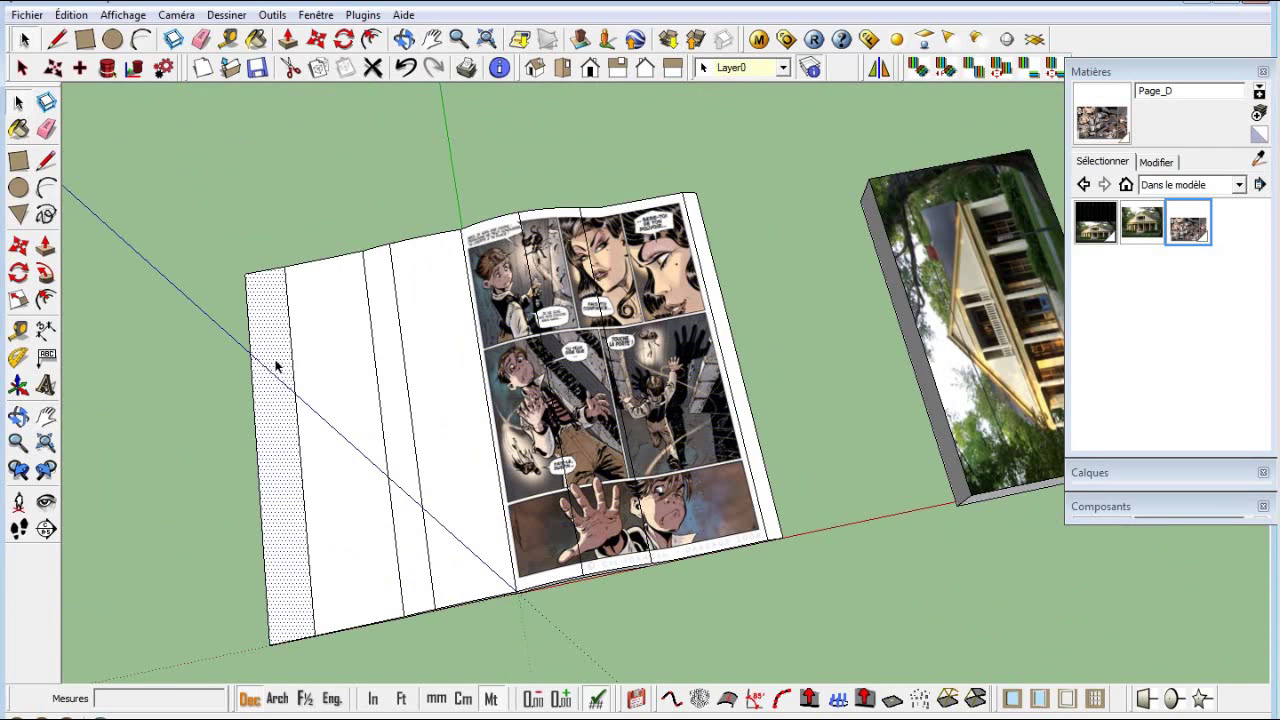
{"action": "left_click", "coordinate": [340, 381], "text": "ctrl"}
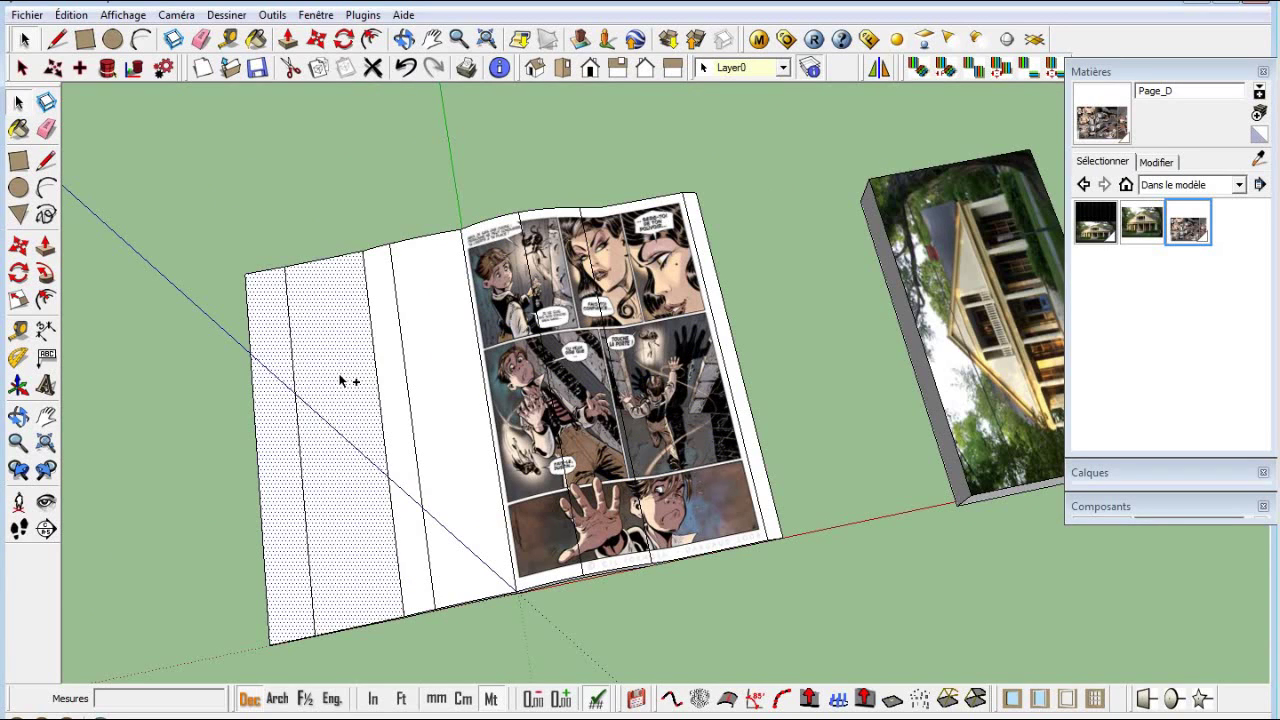
{"action": "left_click", "coordinate": [392, 375], "text": "ctrl"}
{"action": "left_click", "coordinate": [428, 362], "text": "ctrl"}
{"action": "right_click", "coordinate": [404, 362]}
{"action": "right_click", "coordinate": [404, 362]}
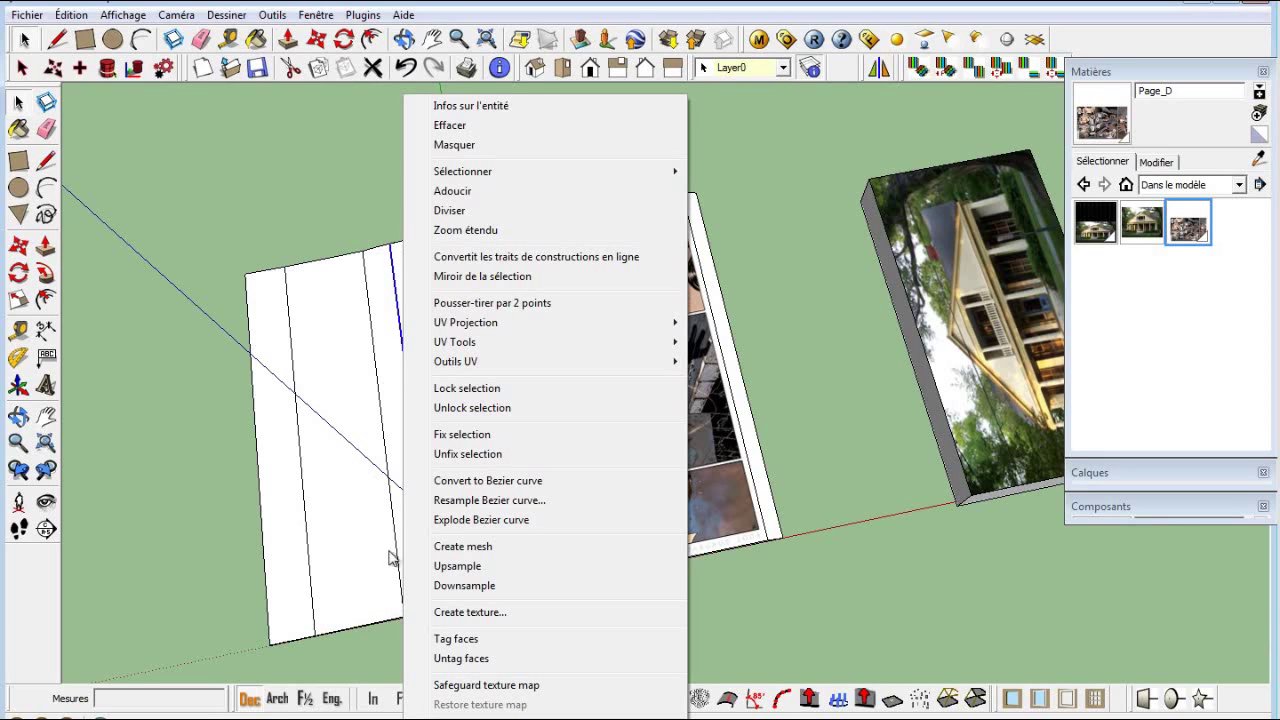
{"action": "left_click", "coordinate": [438, 612]}
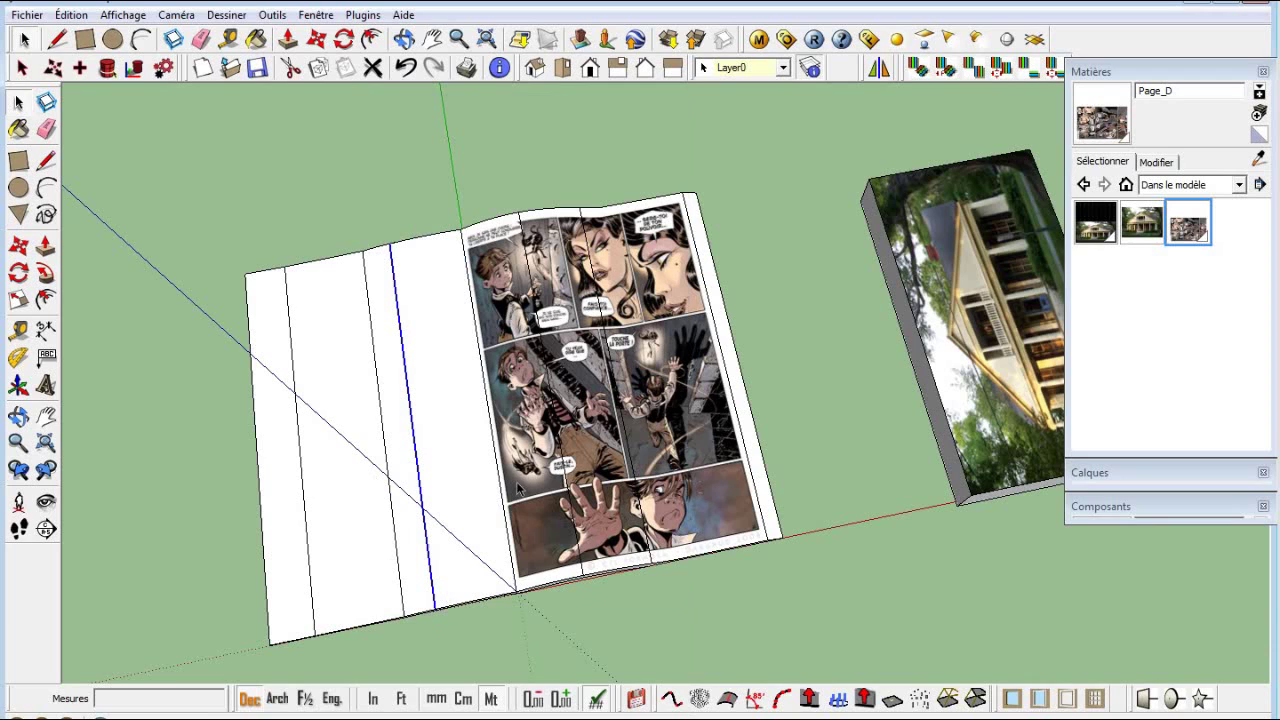
- Reselect the four left-page strips and create the 512 × 512 Page_g unwrap texture
{"action": "left_click", "coordinate": [295, 508]}
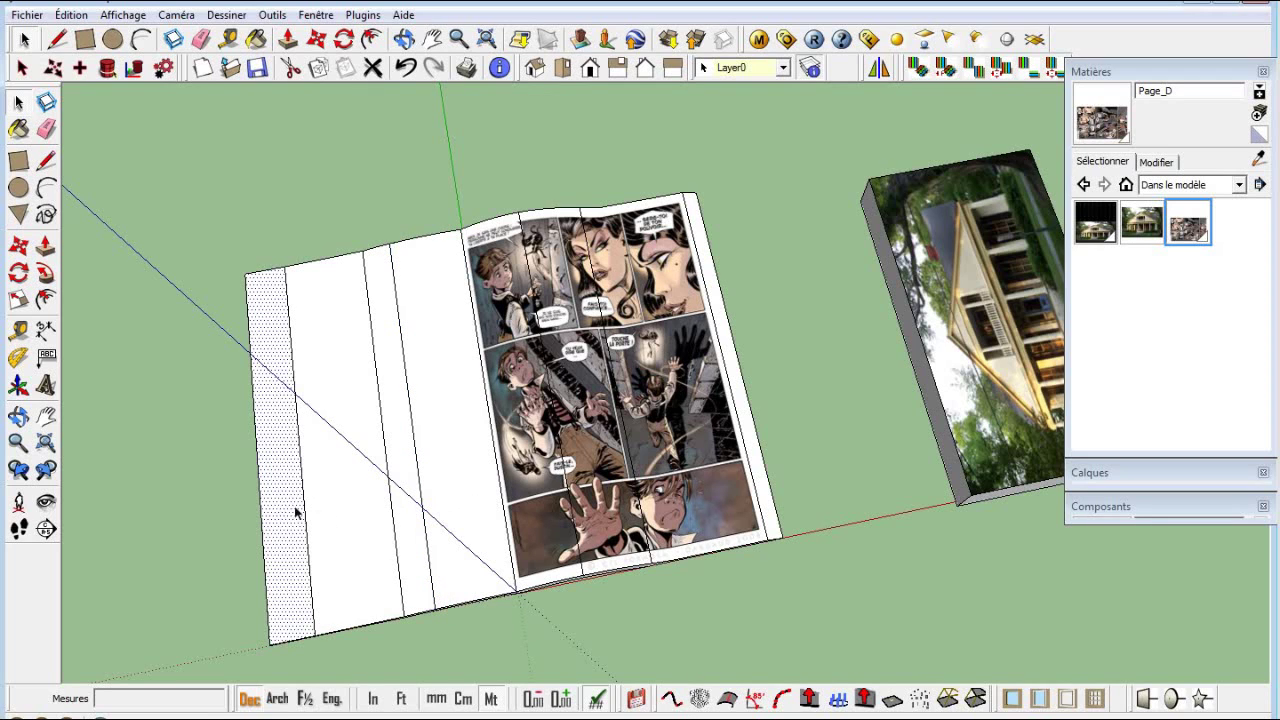
{"action": "left_click", "coordinate": [351, 517], "text": "ctrl"}
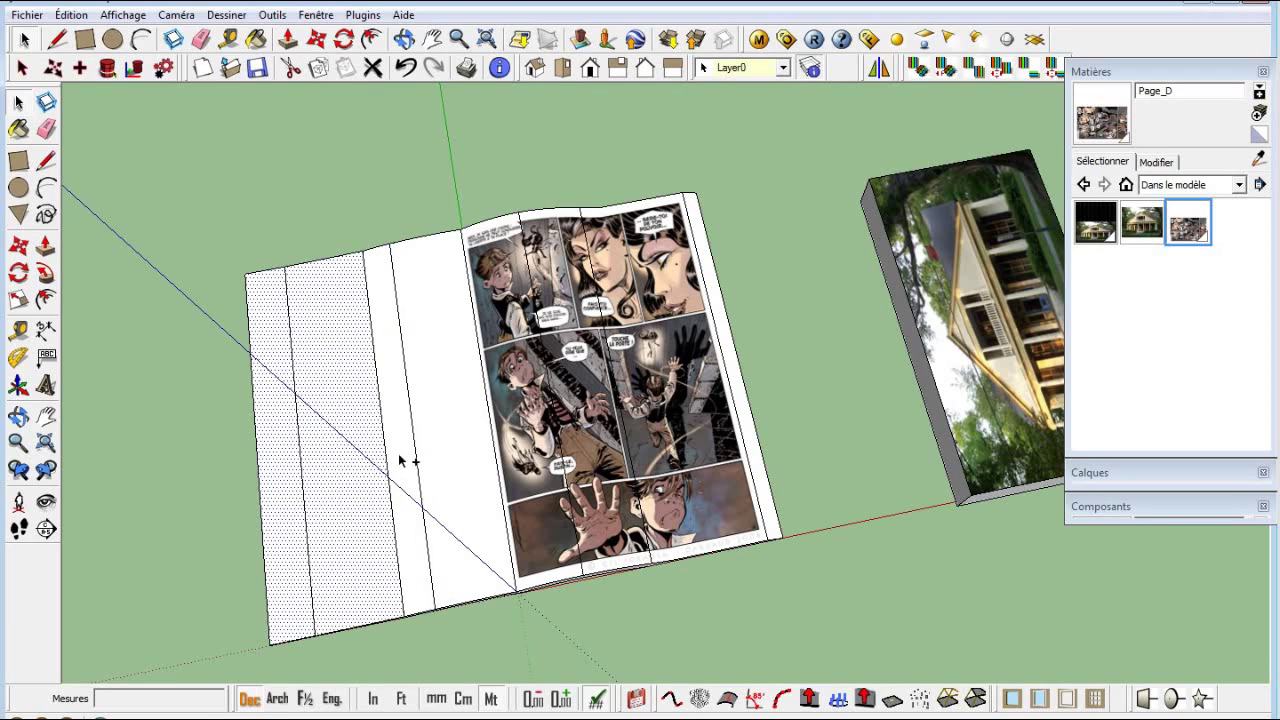
{"action": "left_click", "coordinate": [401, 457], "text": "ctrl"}
{"action": "left_click", "coordinate": [447, 455], "text": "ctrl"}
{"action": "right_click", "coordinate": [447, 455]}
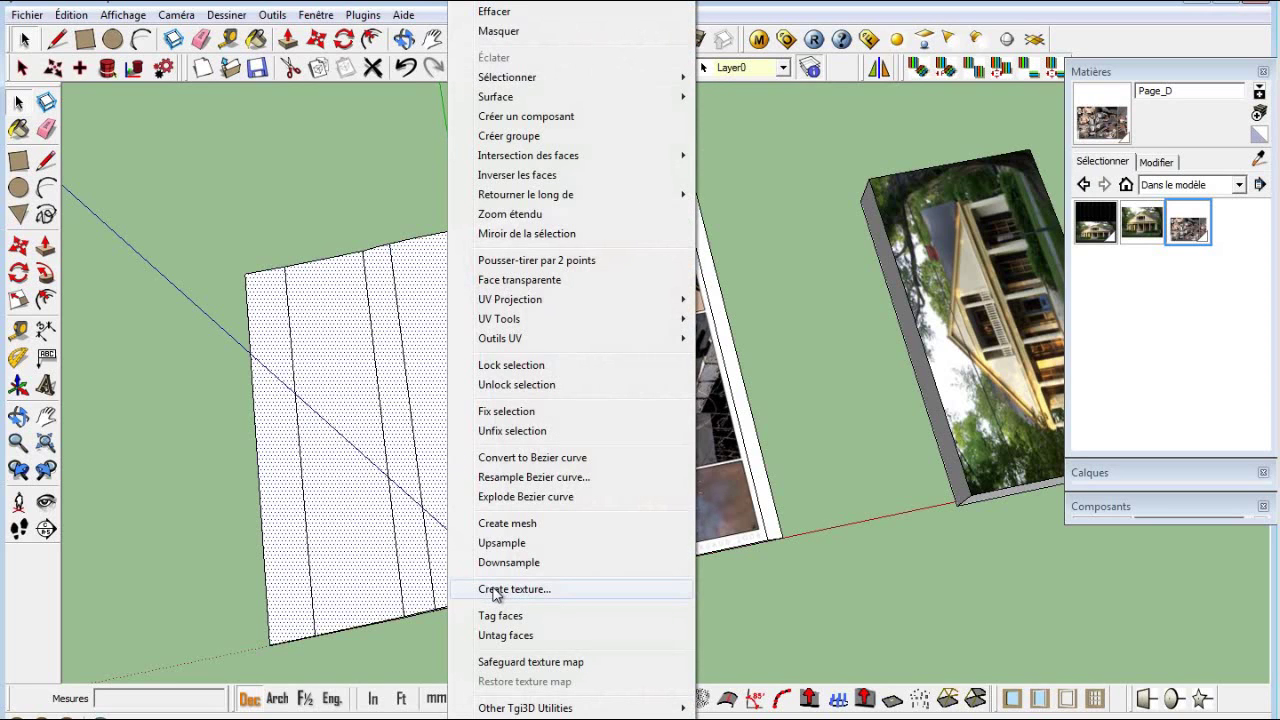
{"action": "left_click", "coordinate": [496, 594]}
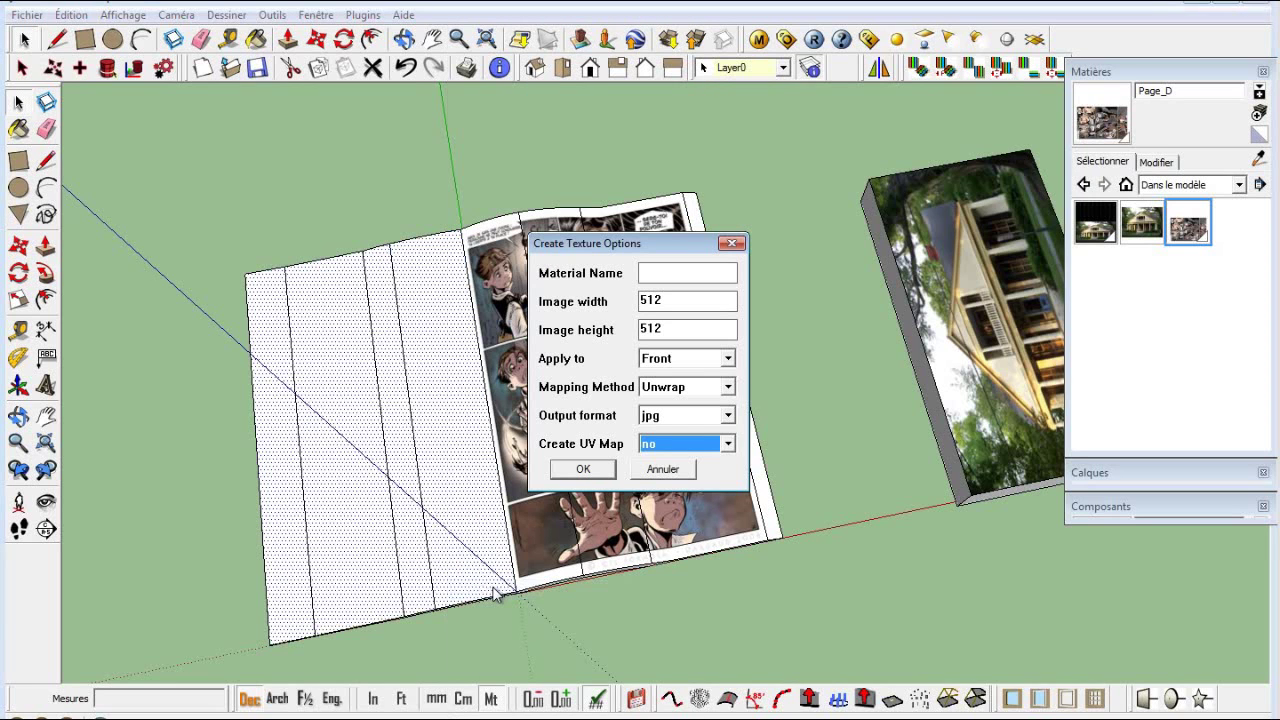
{"action": "left_click", "coordinate": [656, 270]}
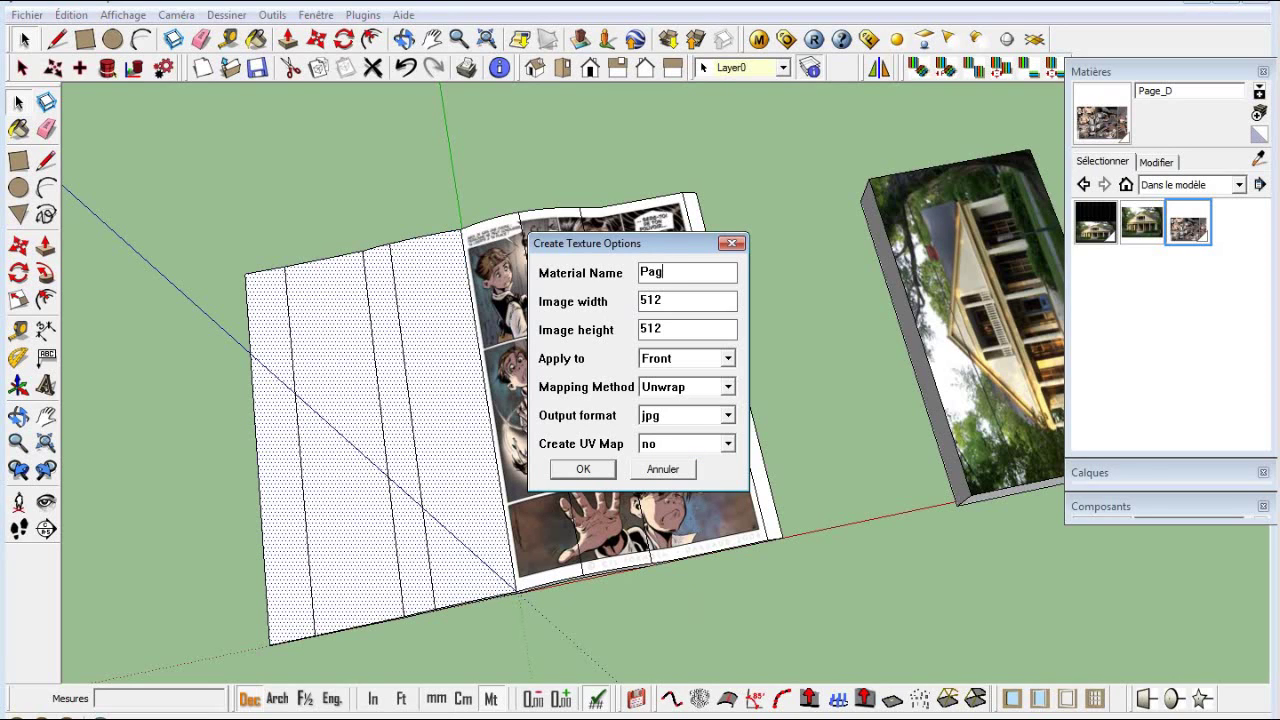
{"action": "type", "text": "Page_g"}
{"action": "left_click", "coordinate": [563, 469]}
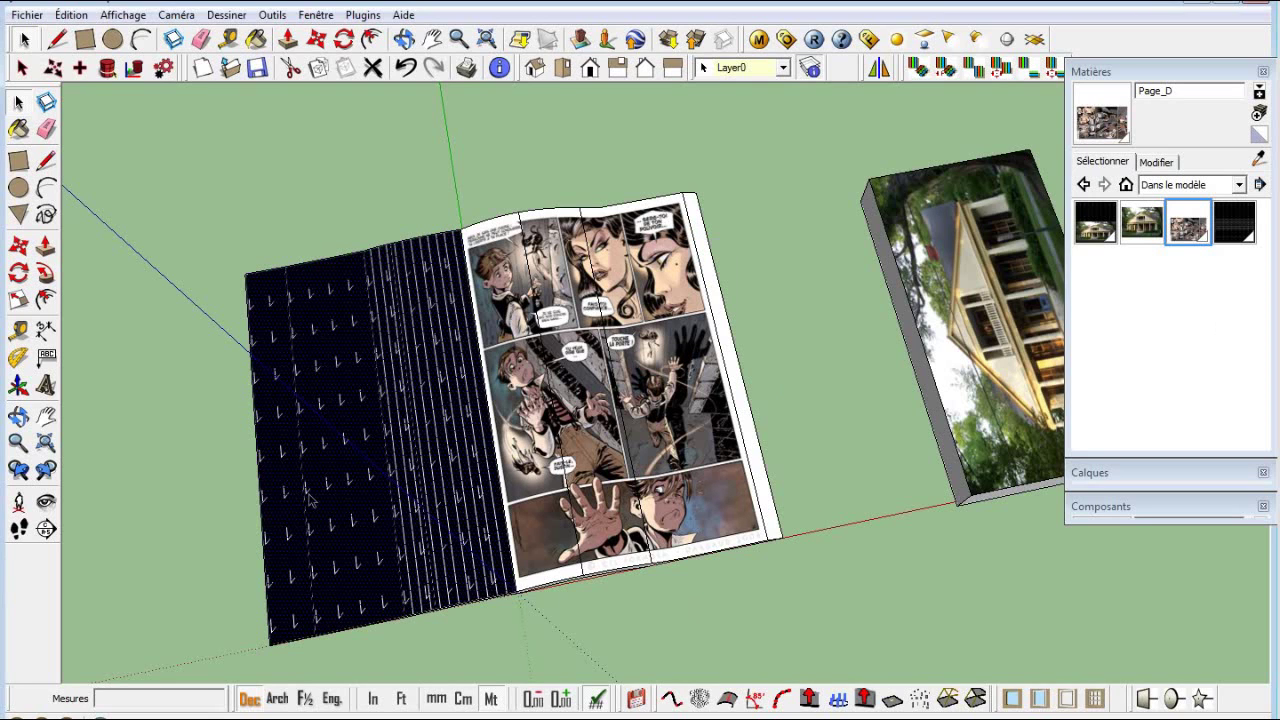
- Open the Page_g texture in Photoshop and duplicate its Arrière-plan layer
{"action": "left_click", "coordinate": [1236, 222]}
{"action": "right_click", "coordinate": [1236, 222]}
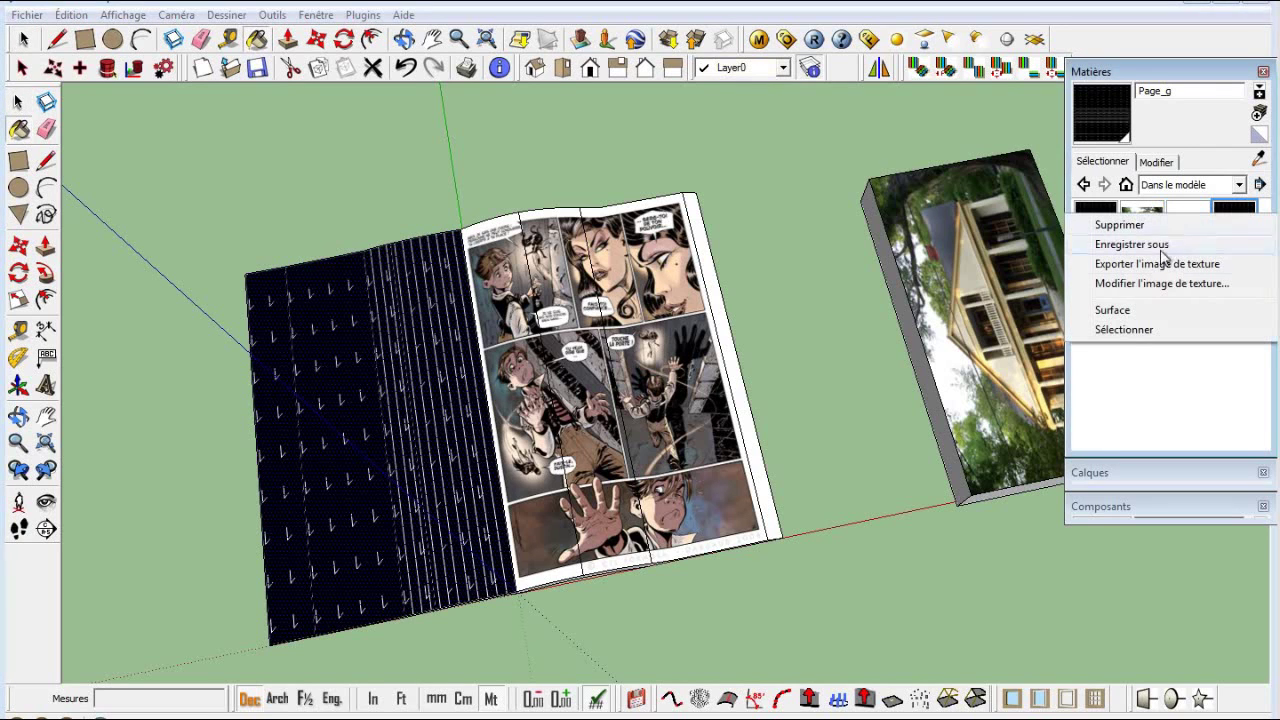
{"action": "left_click", "coordinate": [1157, 285]}
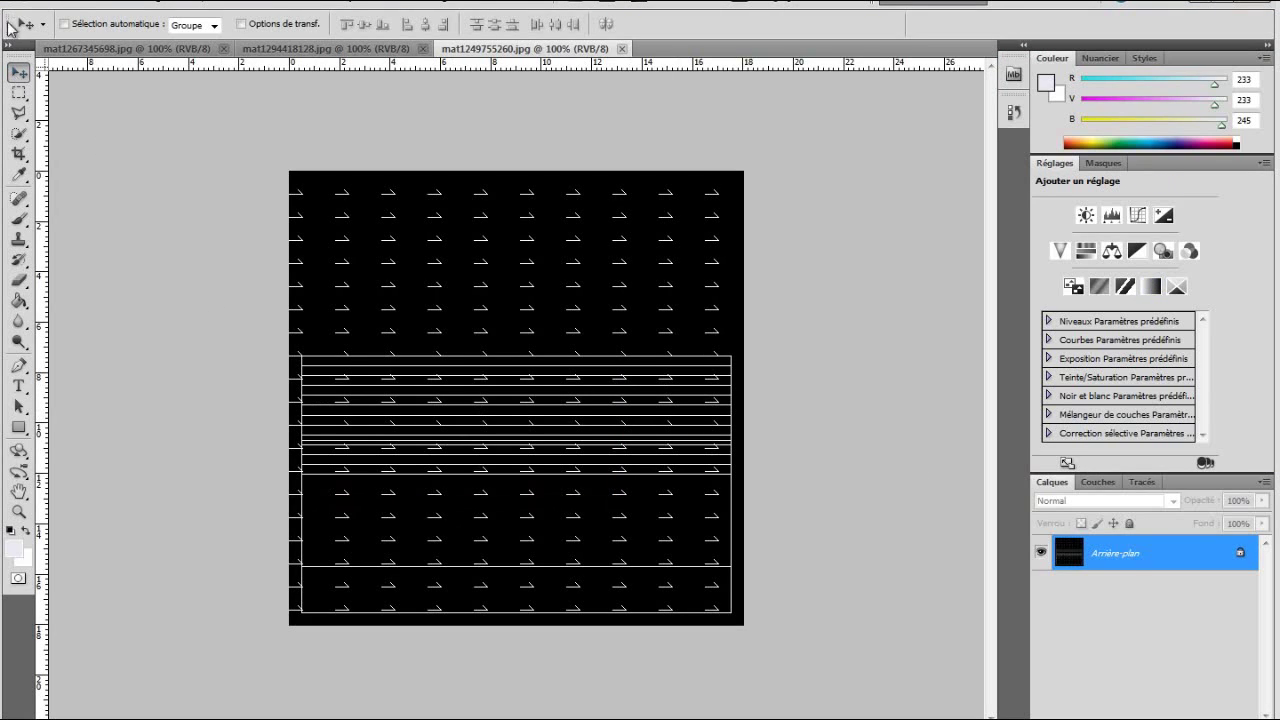
{"action": "right_click", "coordinate": [1108, 557]}
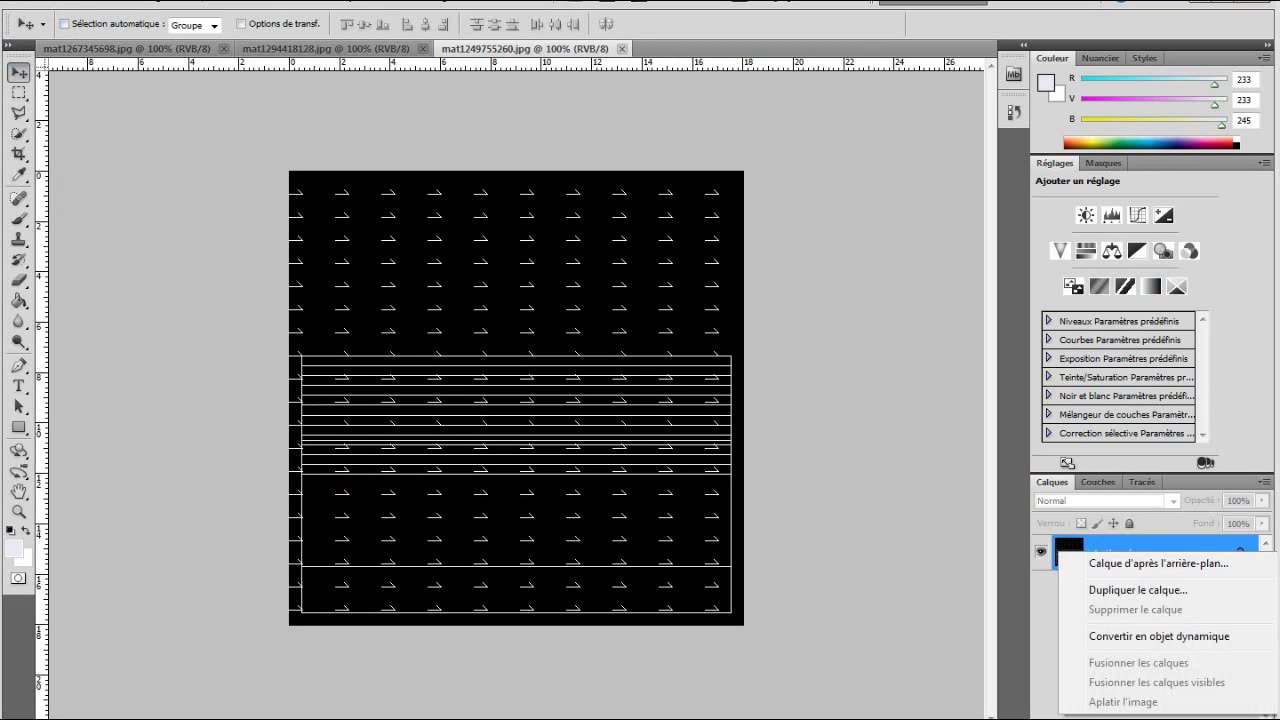
{"action": "left_click", "coordinate": [1100, 590]}
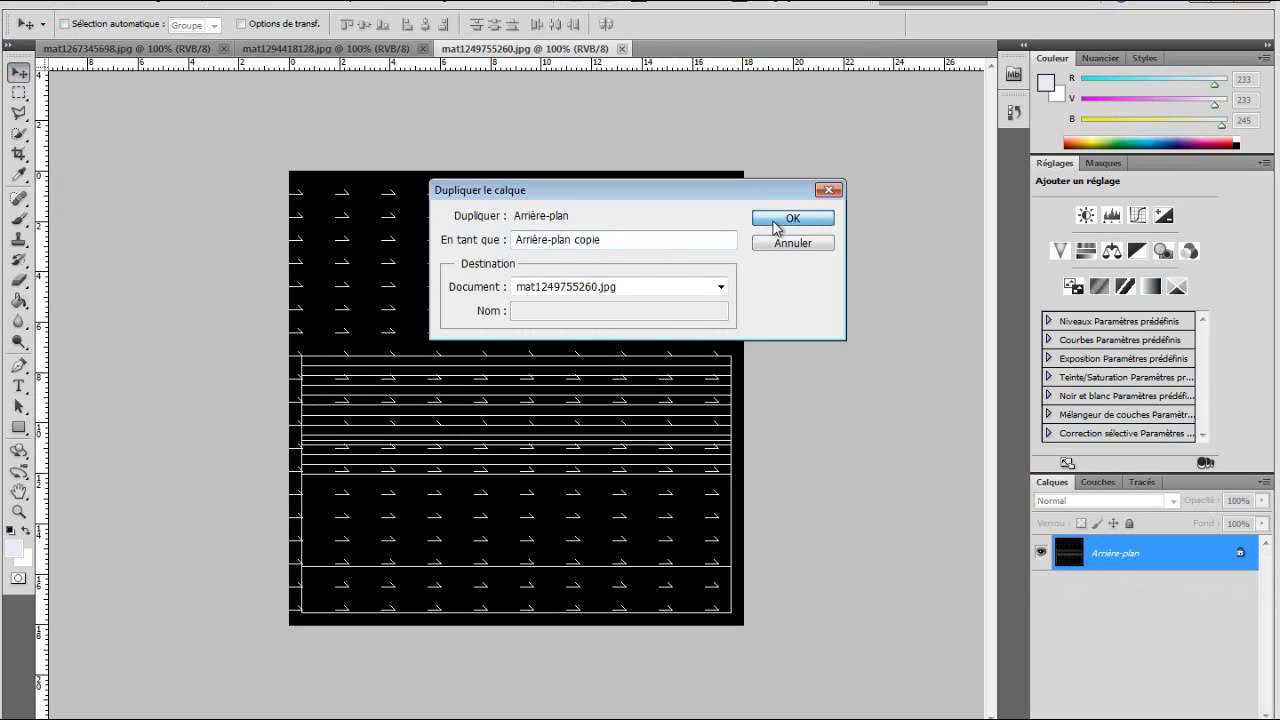
{"action": "left_click", "coordinate": [776, 214]}
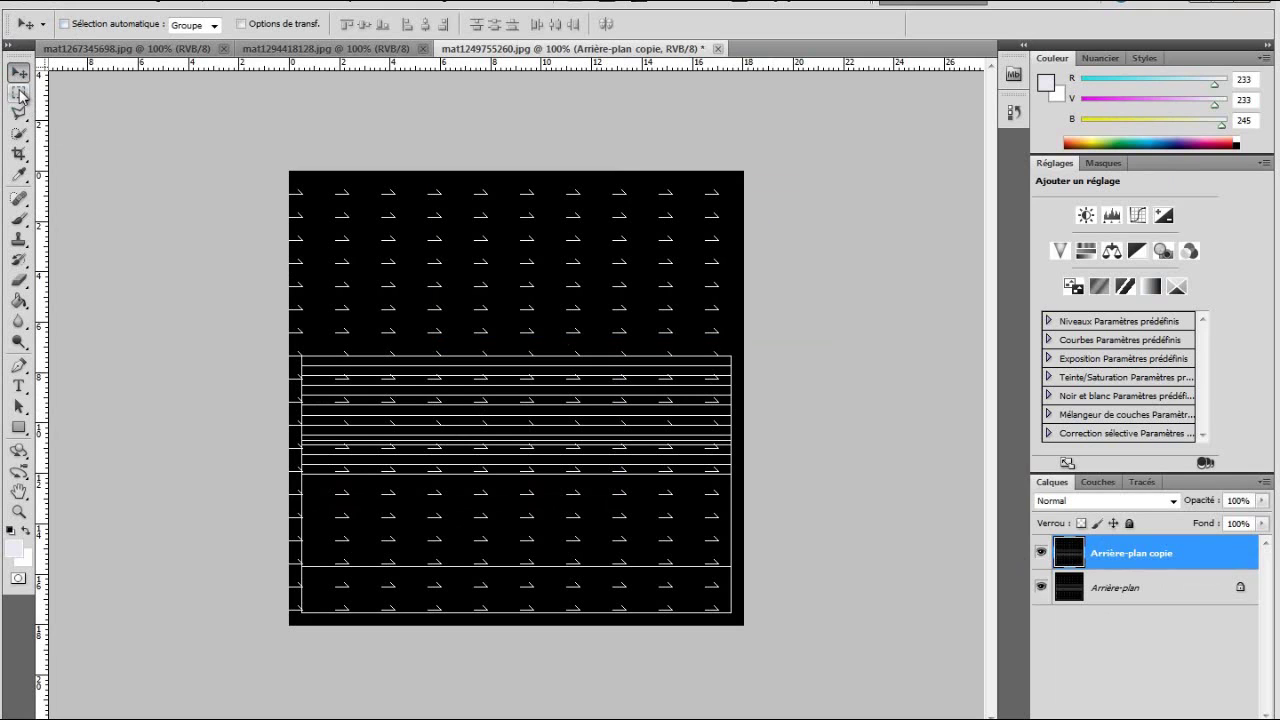
- Reload the selection, fill the Arrière-plan copie layer with white, then hide it
{"action": "left_click", "coordinate": [19, 93]}
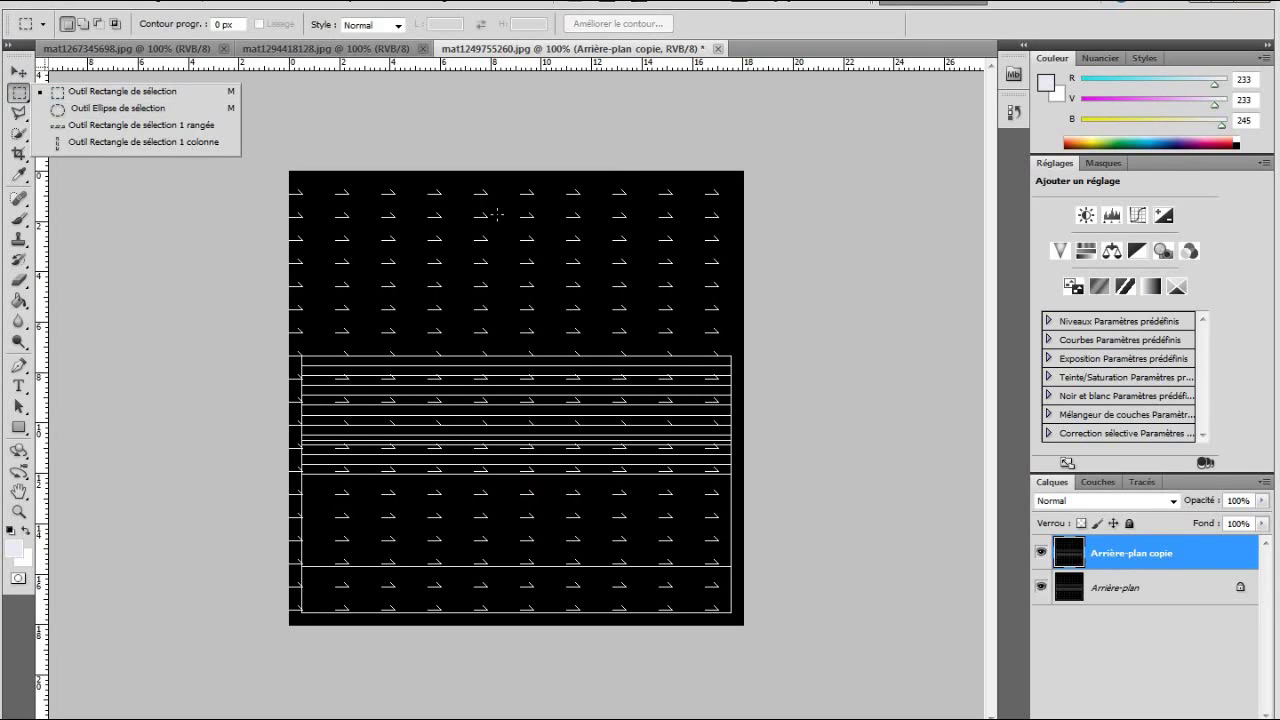
{"action": "left_click", "coordinate": [466, 228]}
{"action": "right_click", "coordinate": [466, 228]}
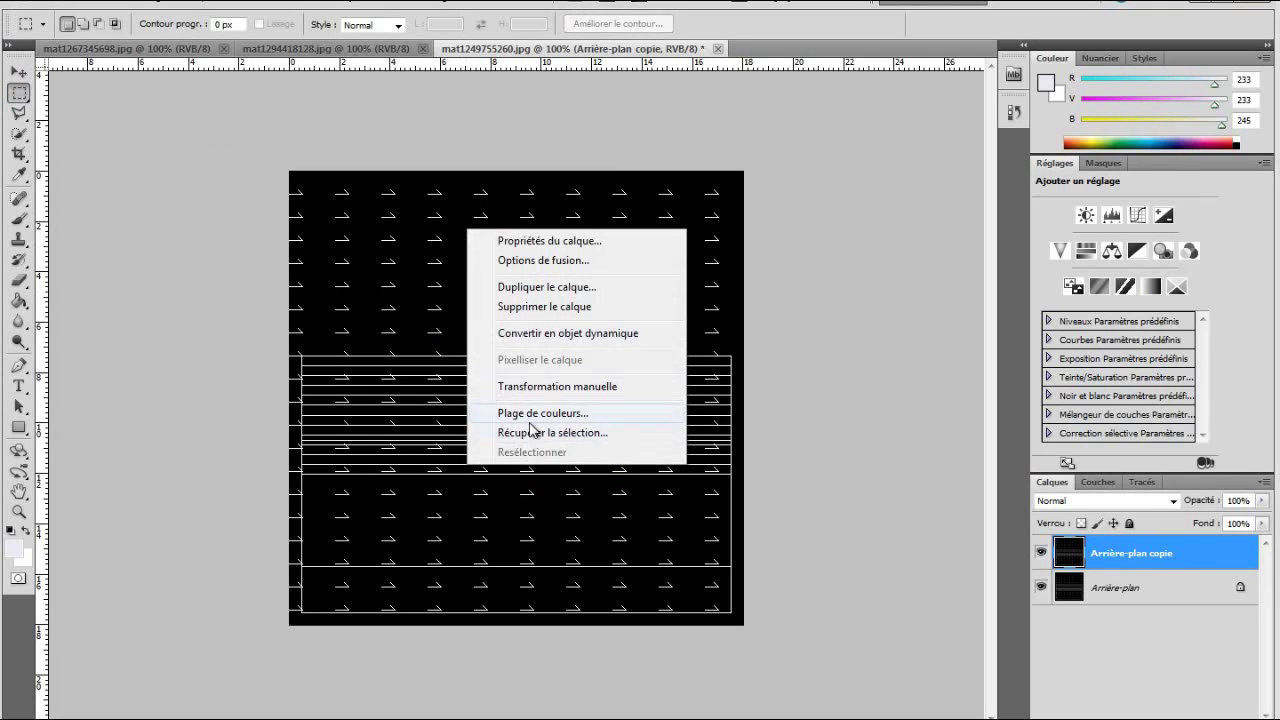
{"action": "left_click", "coordinate": [529, 435]}
{"action": "left_click", "coordinate": [780, 201]}
{"action": "right_click", "coordinate": [478, 266]}
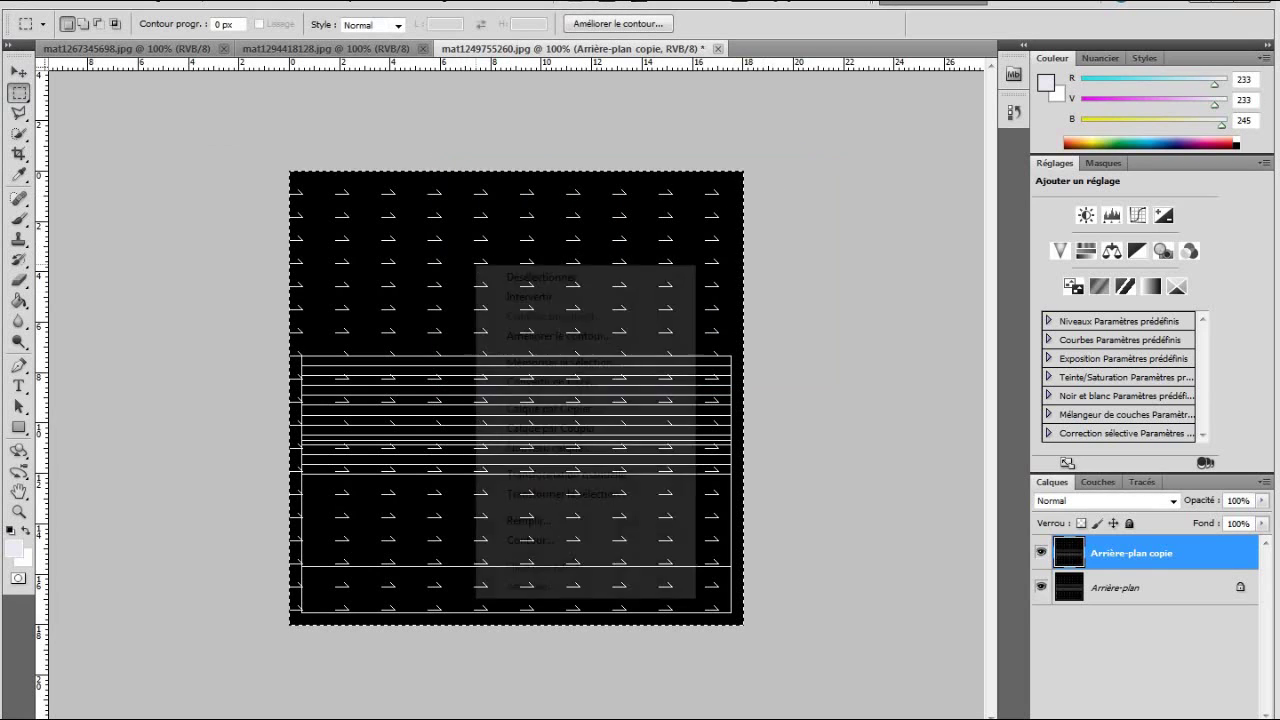
{"action": "left_click", "coordinate": [527, 521]}
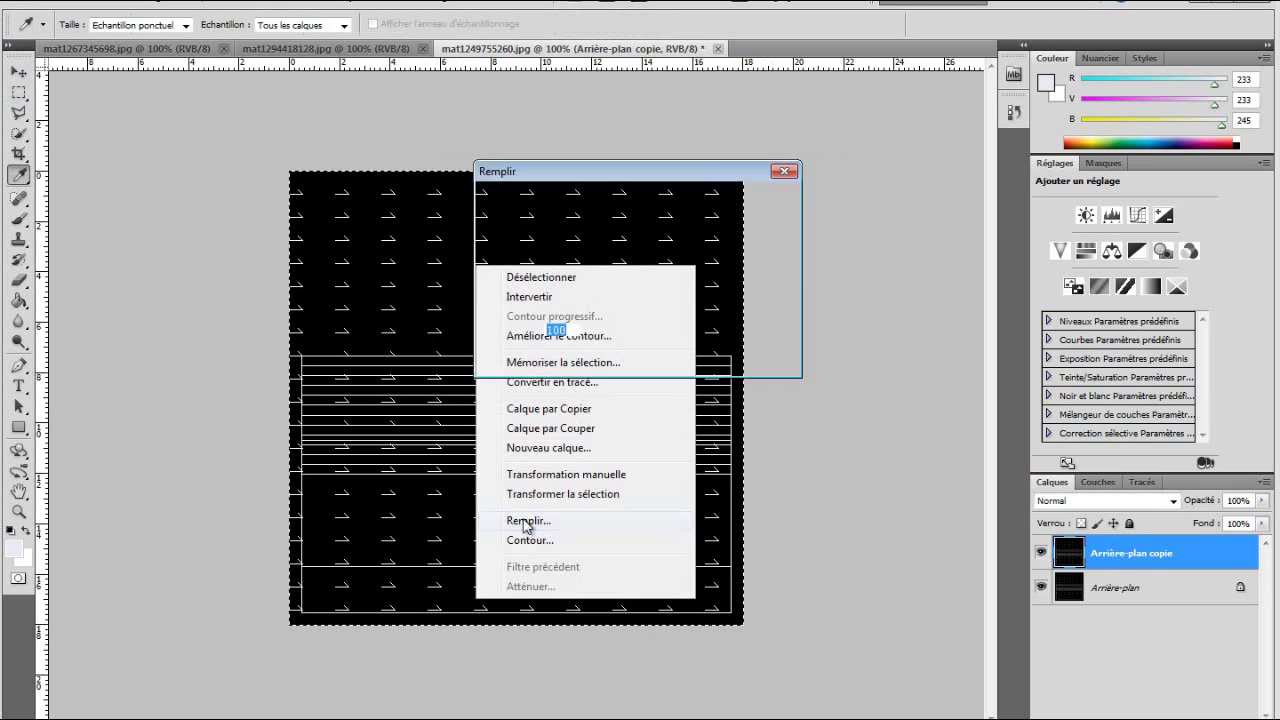
{"action": "left_click", "coordinate": [762, 205]}
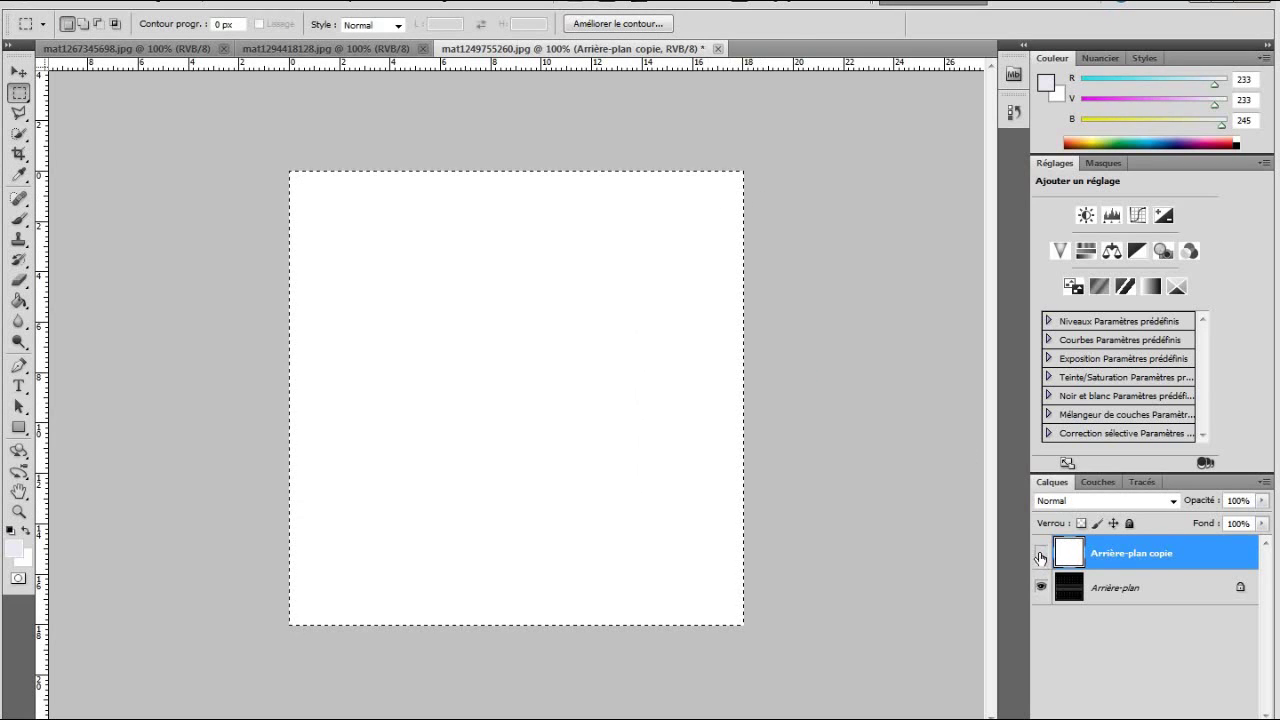
{"action": "left_click", "coordinate": [1041, 558]}
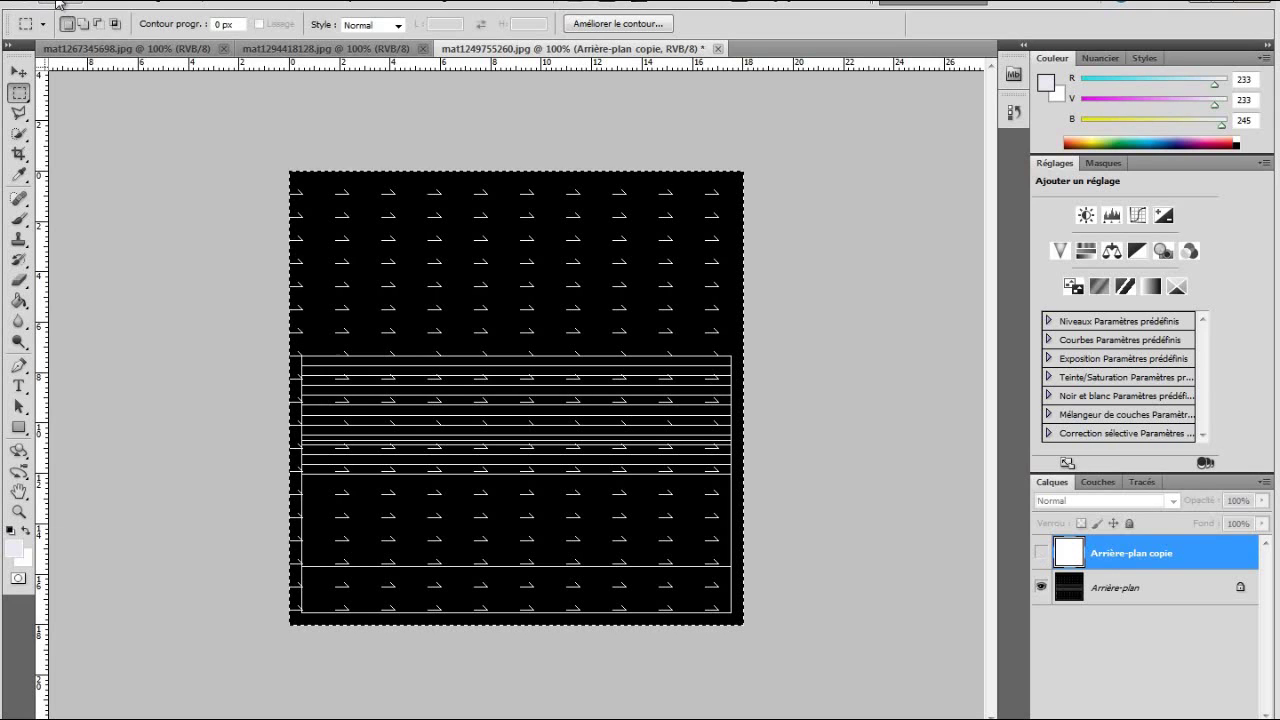
{"action": "left_click", "coordinate": [58, 5]}
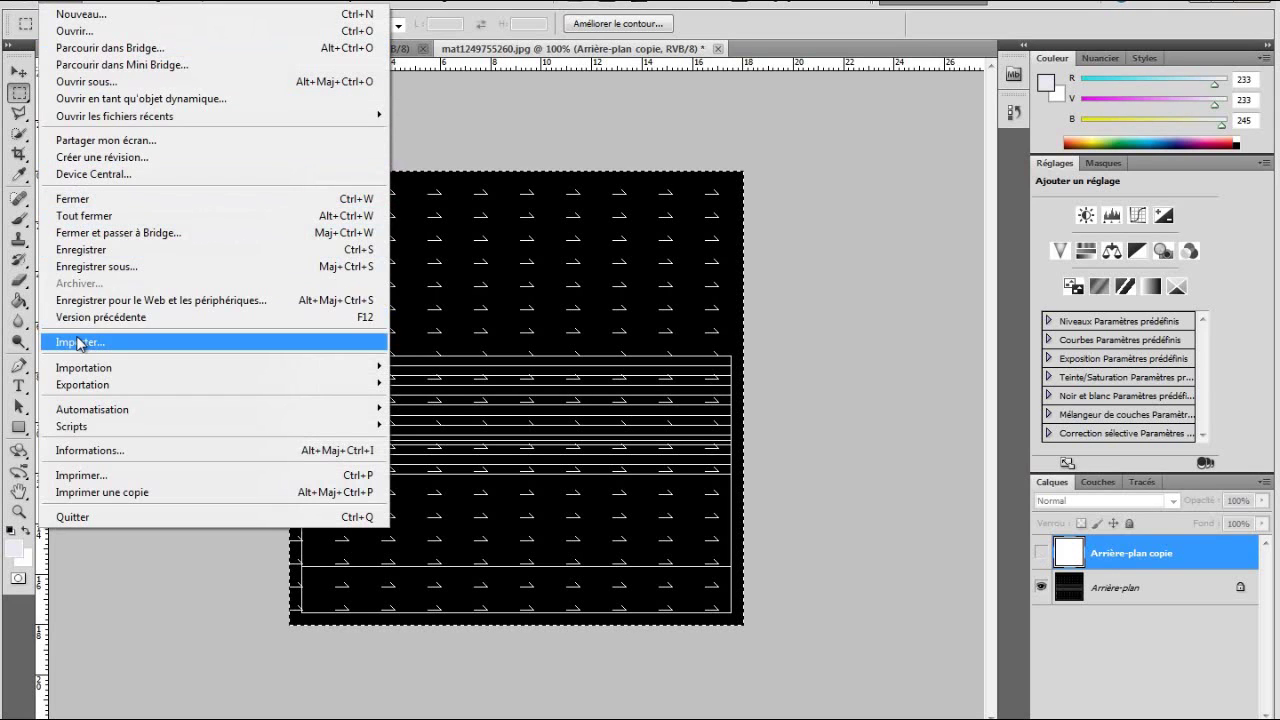
- Place the planche-bd-zephirin-04 comic page onto the texture and start rotating it
{"action": "left_click", "coordinate": [80, 343]}
{"action": "left_click", "coordinate": [712, 208]}
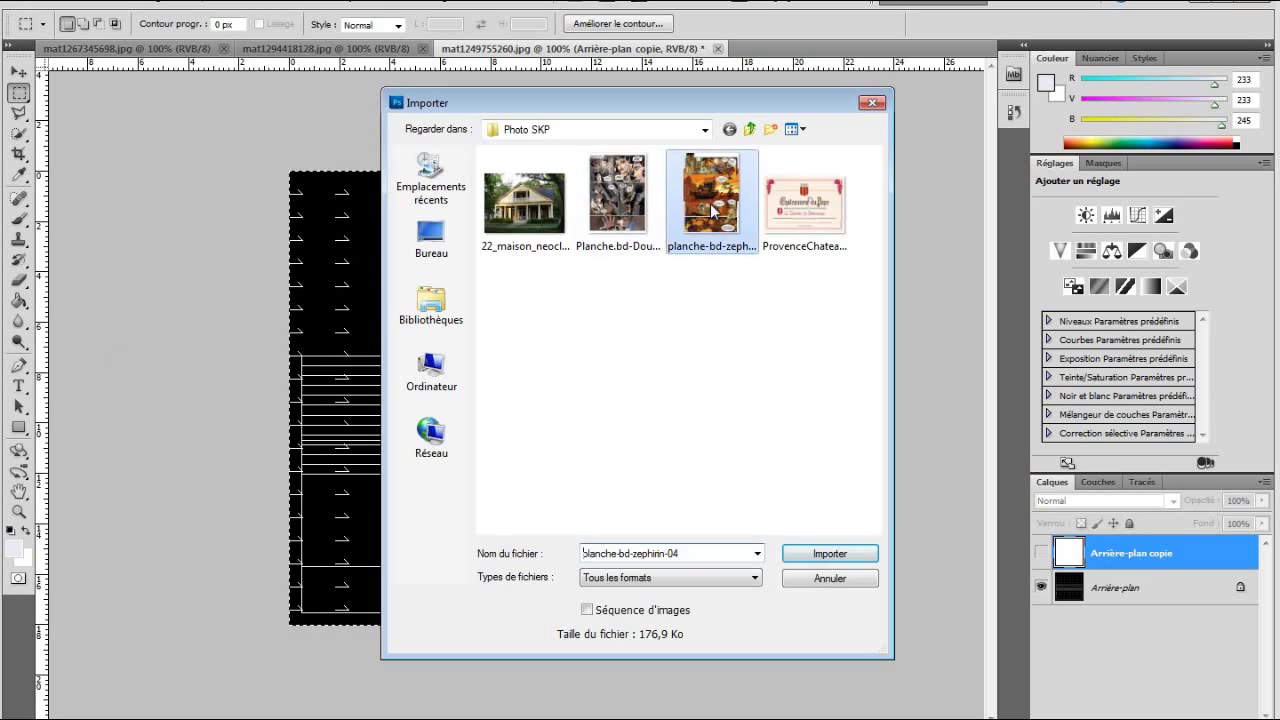
{"action": "left_click", "coordinate": [831, 553]}
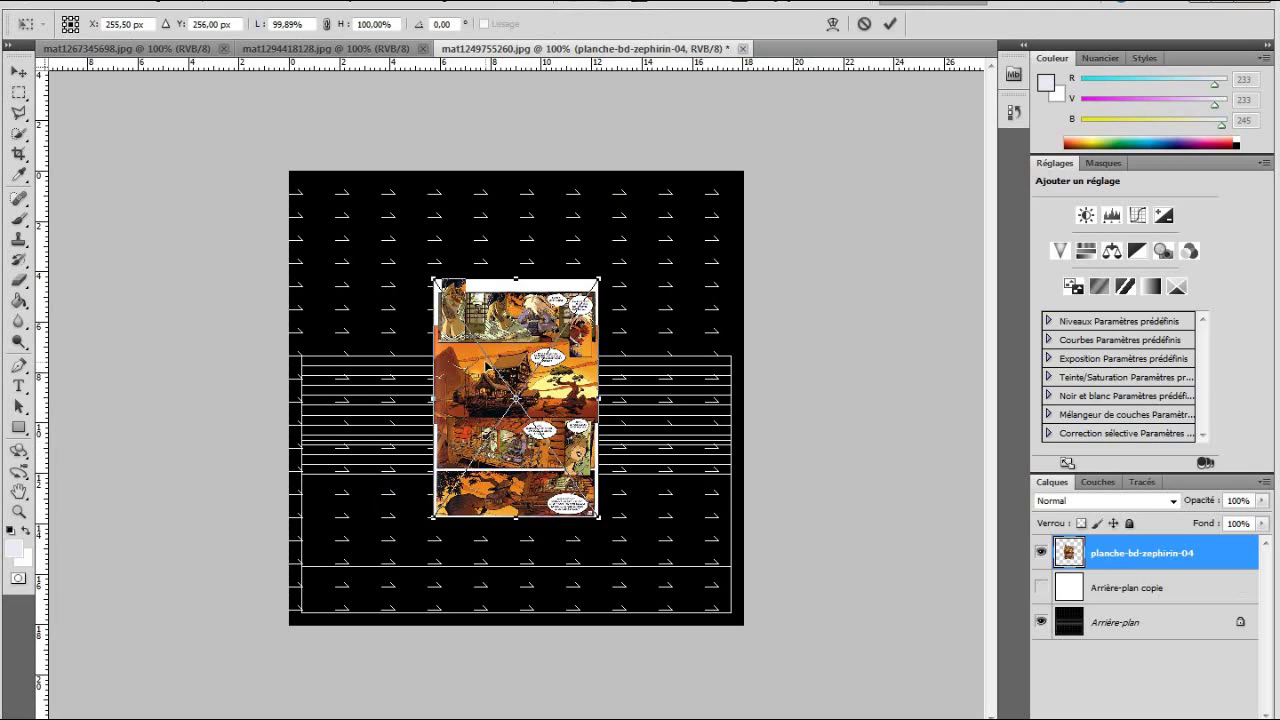
{"action": "left_click_drag", "start_coordinate": [470, 373], "coordinate": [439, 397]}
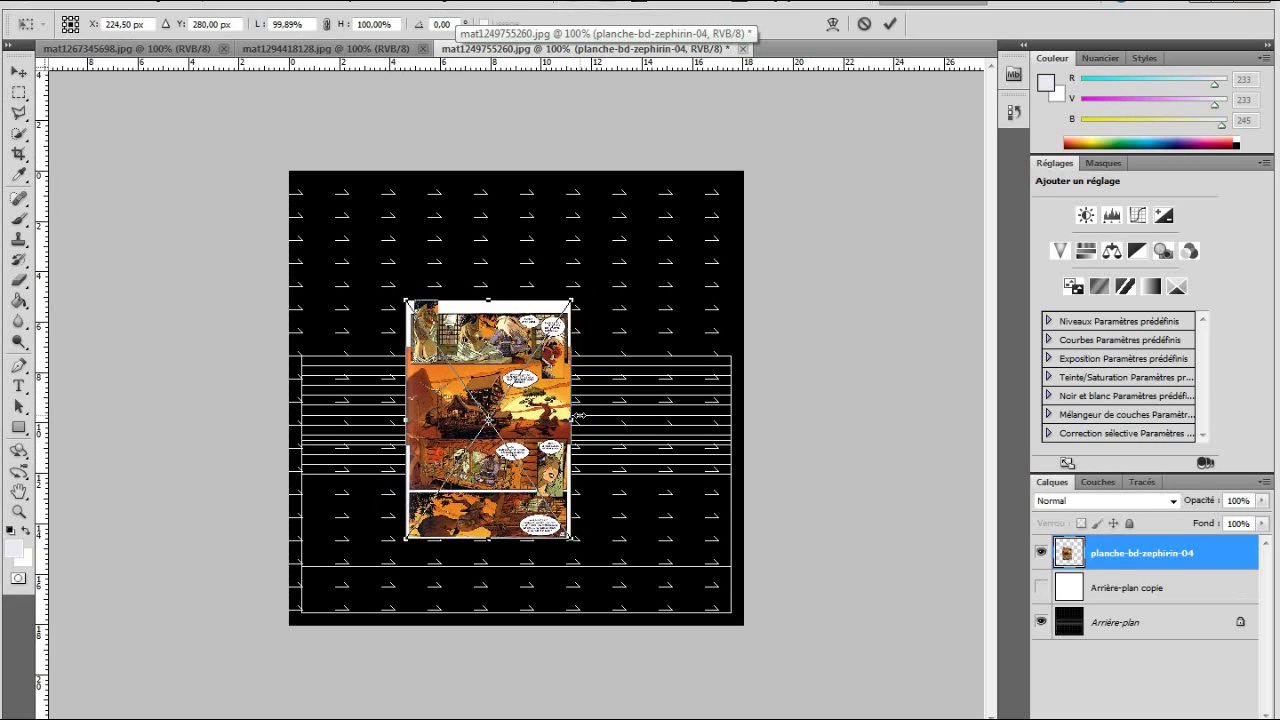
{"action": "mouse_move", "coordinate": [586, 427]}
{"action": "left_mouse_down"}
{"action": "mouse_move", "coordinate": [549, 251]}
{"action": "mouse_move", "coordinate": [503, 197]}
{"action": "left_mouse_up"}
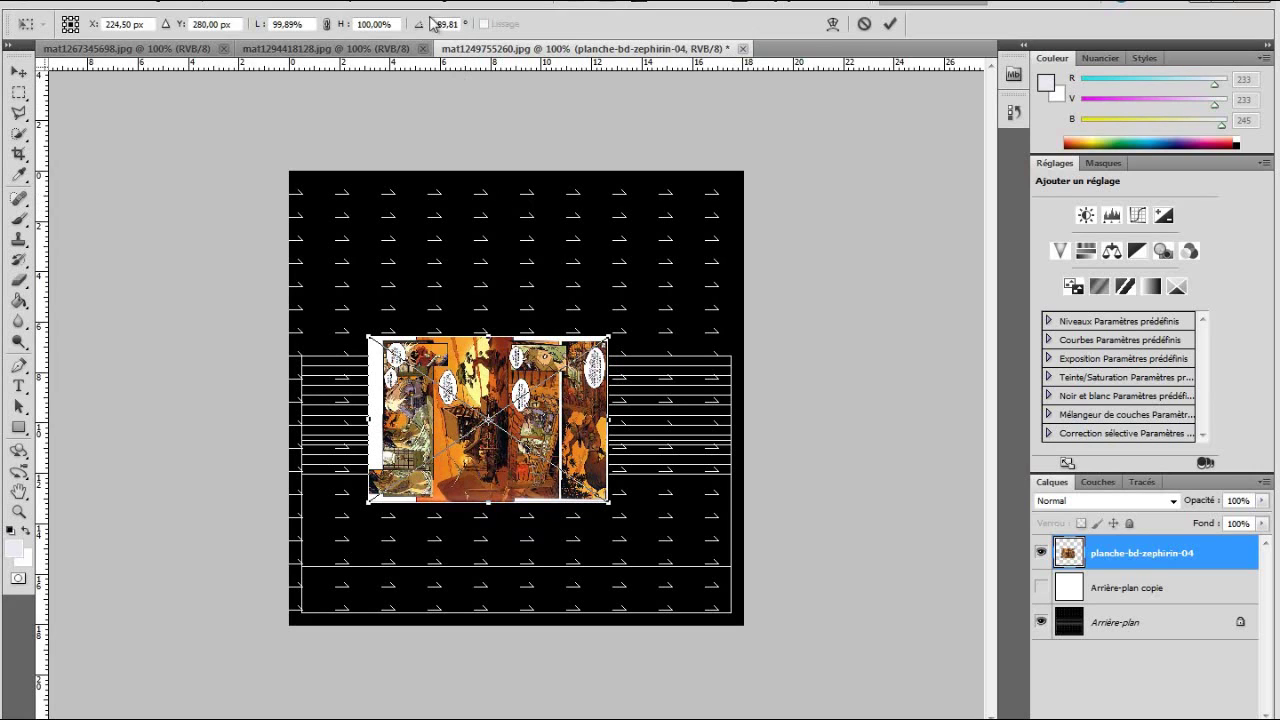
- Set the comic page rotation to -90°, enlarge it over the lower-left area, and commit
{"action": "double_click", "coordinate": [447, 23]}
{"action": "type", "text": "8"}
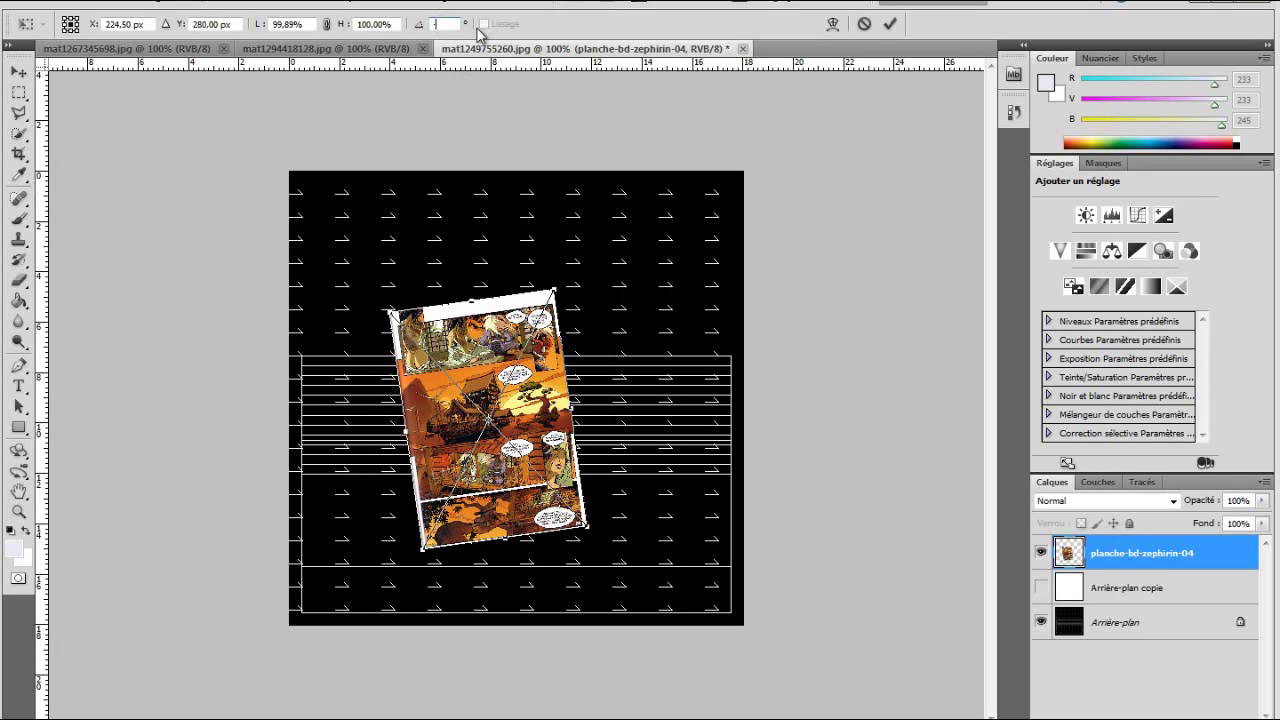
{"action": "type", "text": "90"}
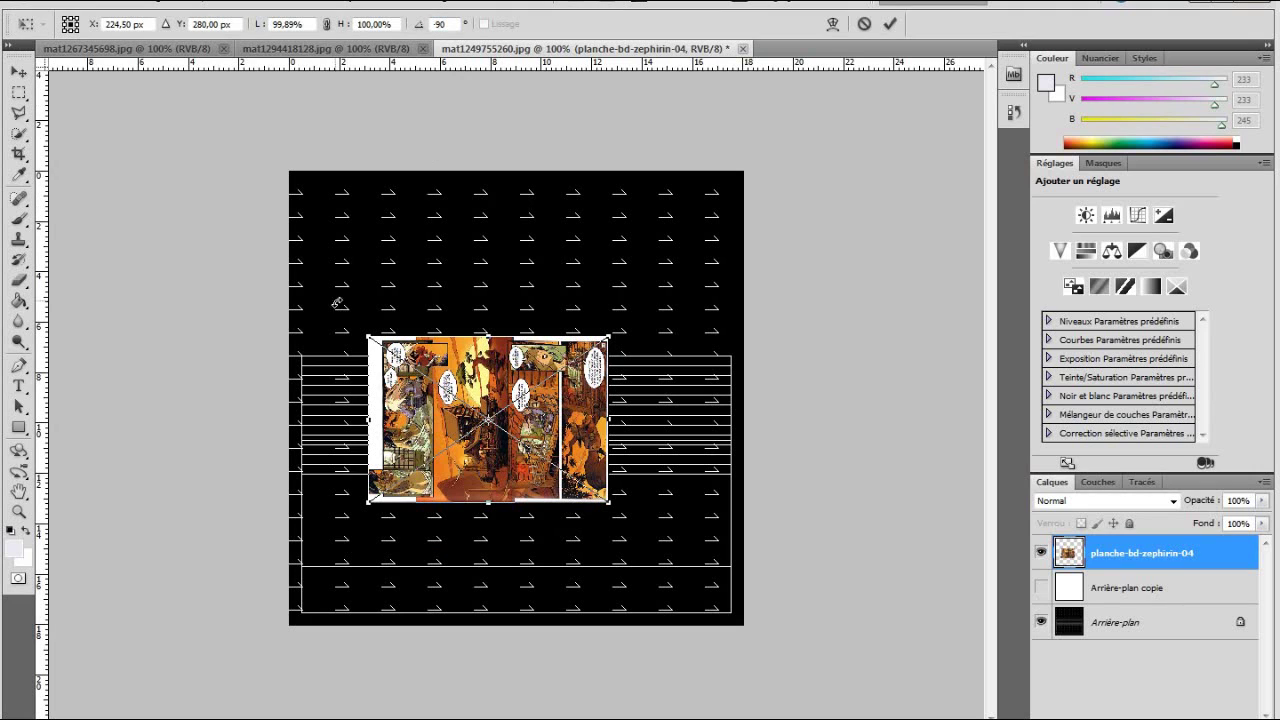
{"action": "left_click_drag", "start_coordinate": [423, 427], "coordinate": [352, 539]}
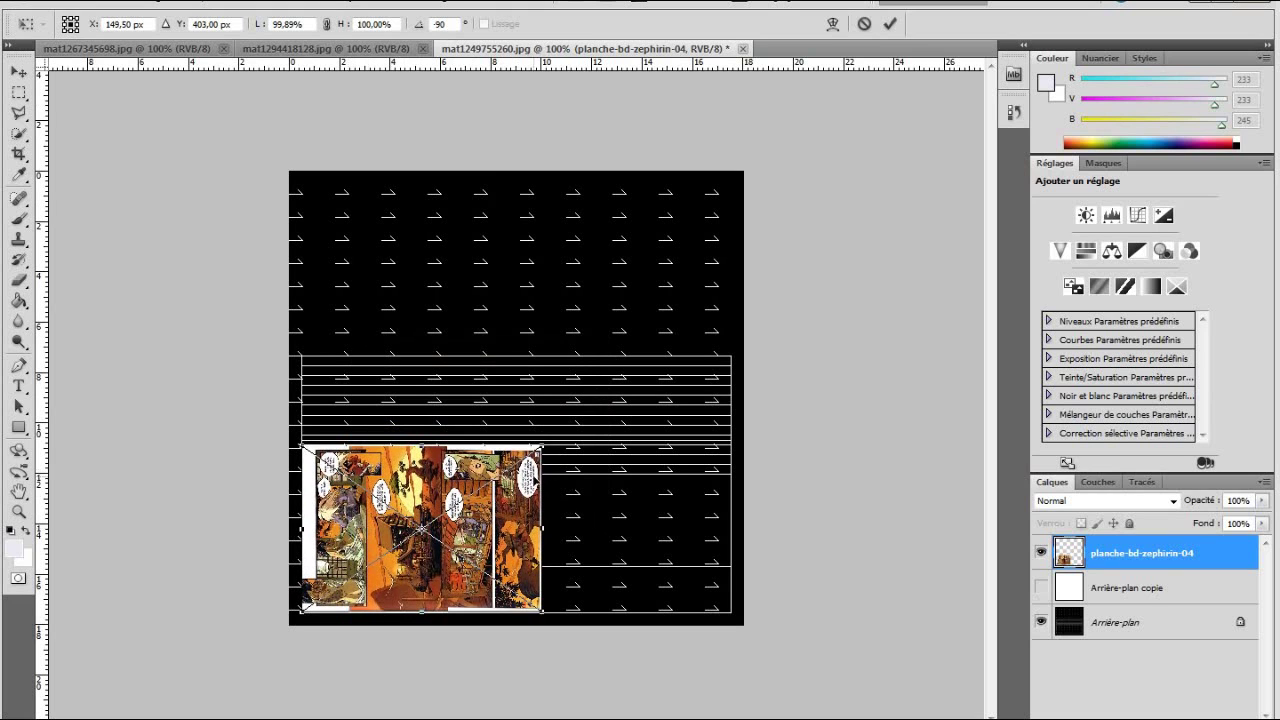
{"action": "left_click_drag", "start_coordinate": [541, 447], "coordinate": [733, 355]}
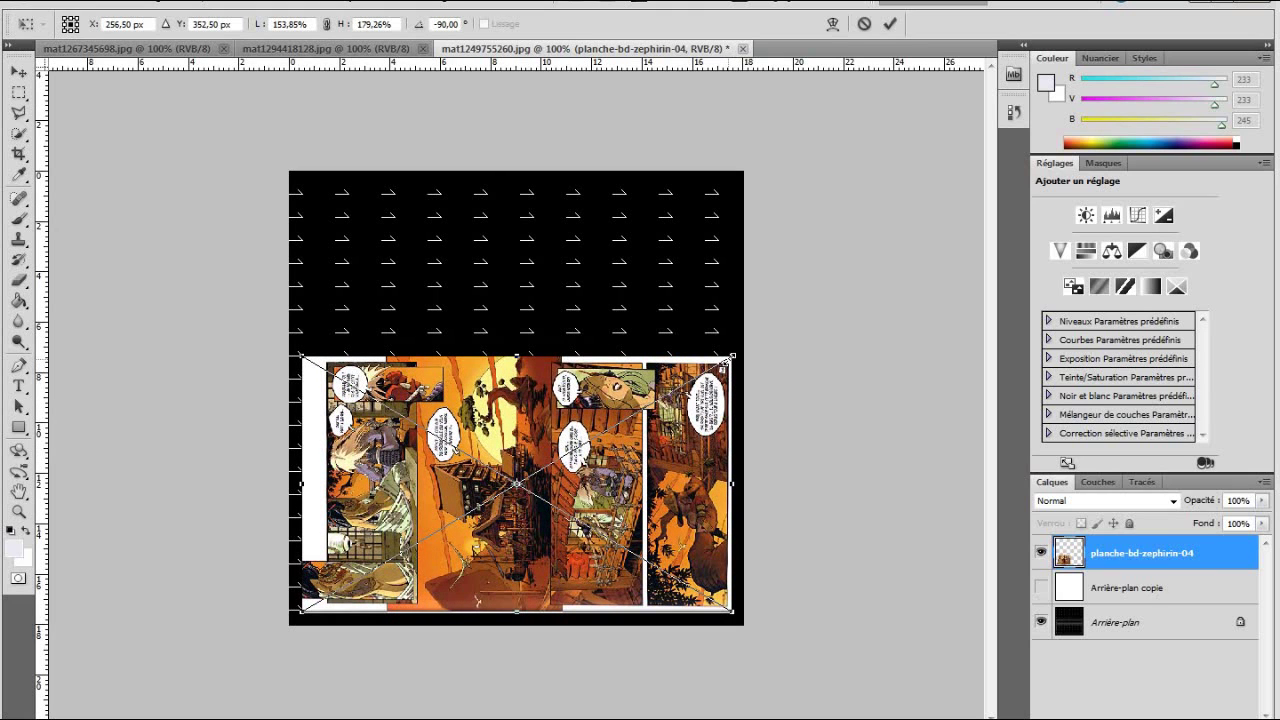
{"action": "left_click_drag", "start_coordinate": [545, 505], "coordinate": [544, 505]}
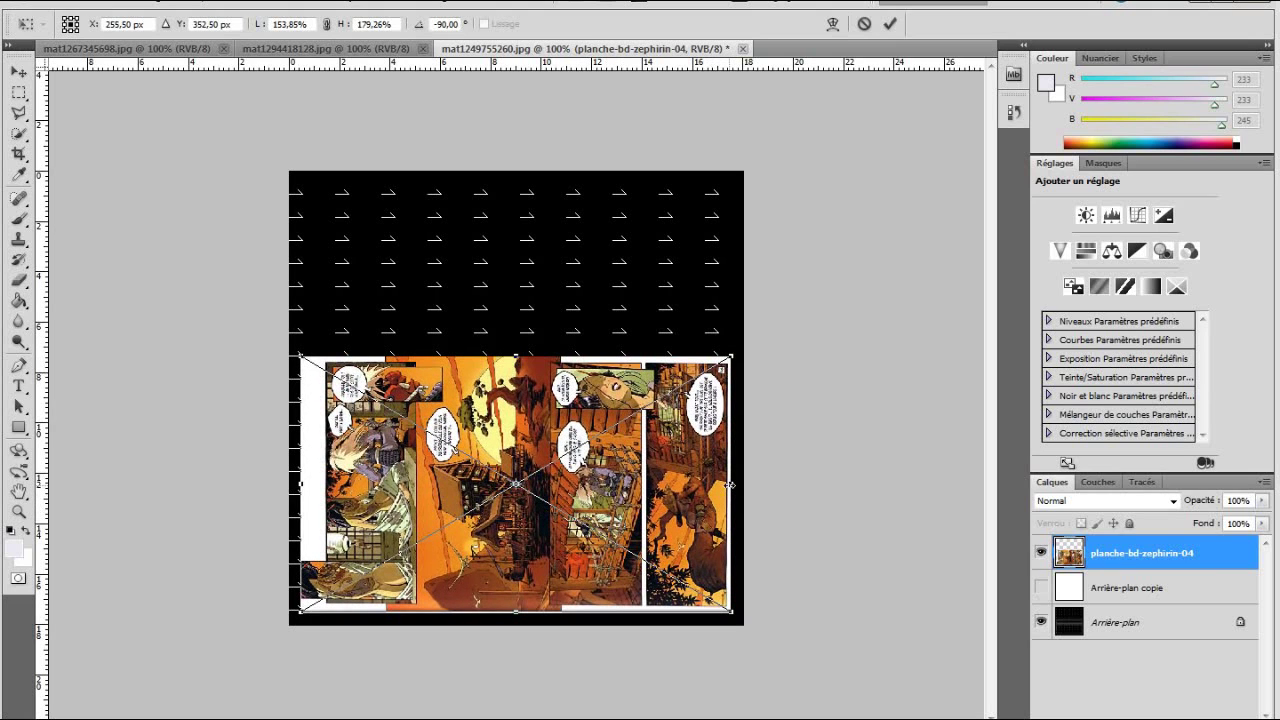
{"action": "left_click_drag", "start_coordinate": [728, 483], "coordinate": [724, 483]}
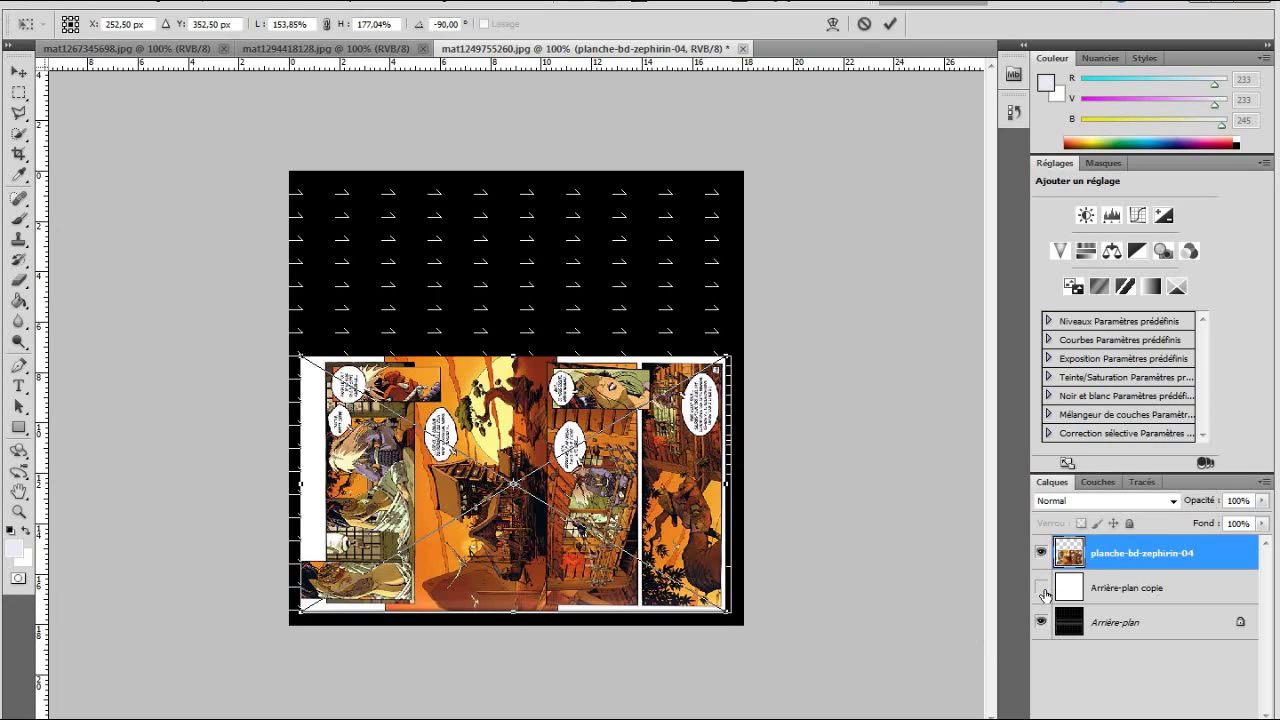
{"action": "left_click", "coordinate": [18, 72]}
{"action": "left_click", "coordinate": [550, 284]}
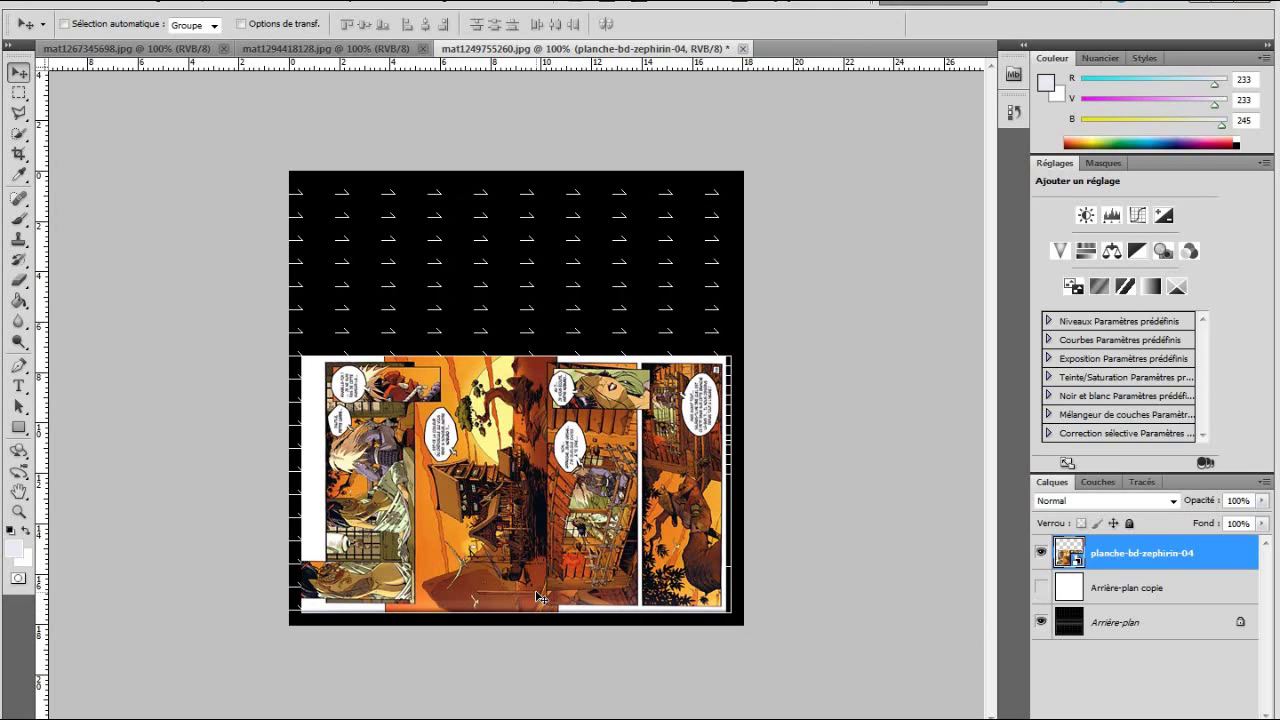
- Free-transform the comic page layer, shrinking it from its bottom and top edges
{"action": "right_click", "coordinate": [428, 468]}
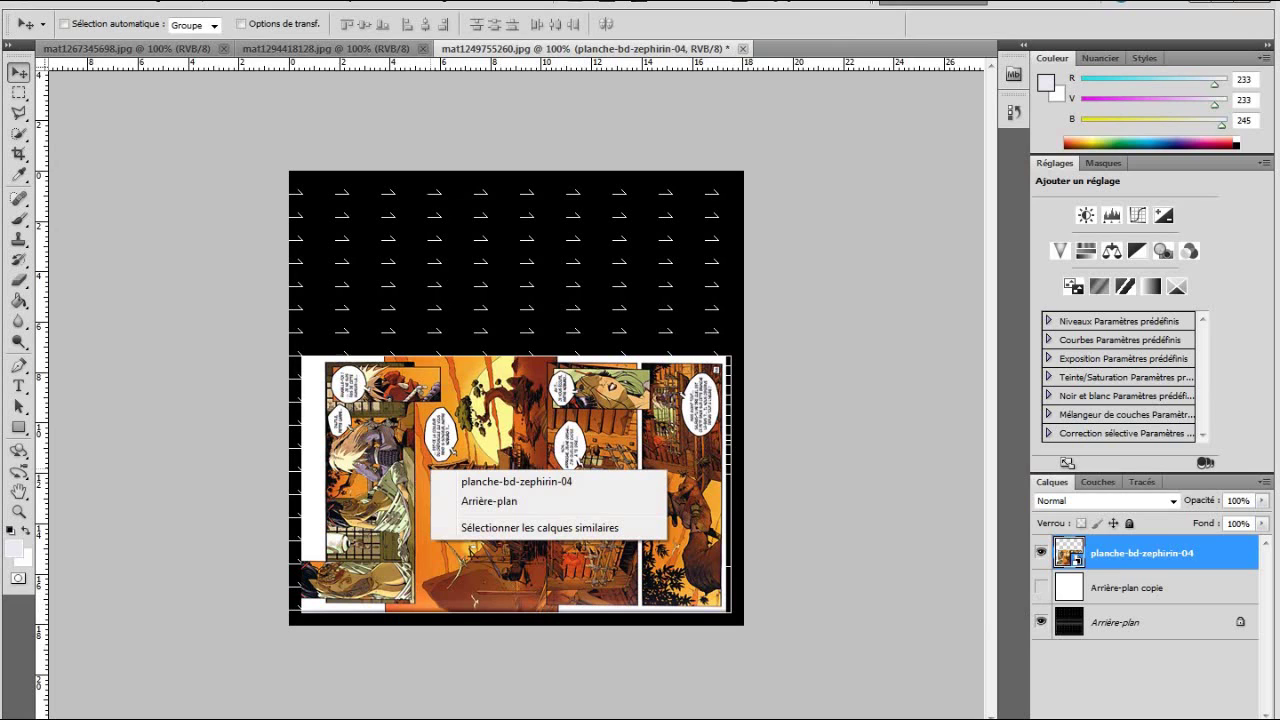
{"action": "left_click", "coordinate": [17, 88]}
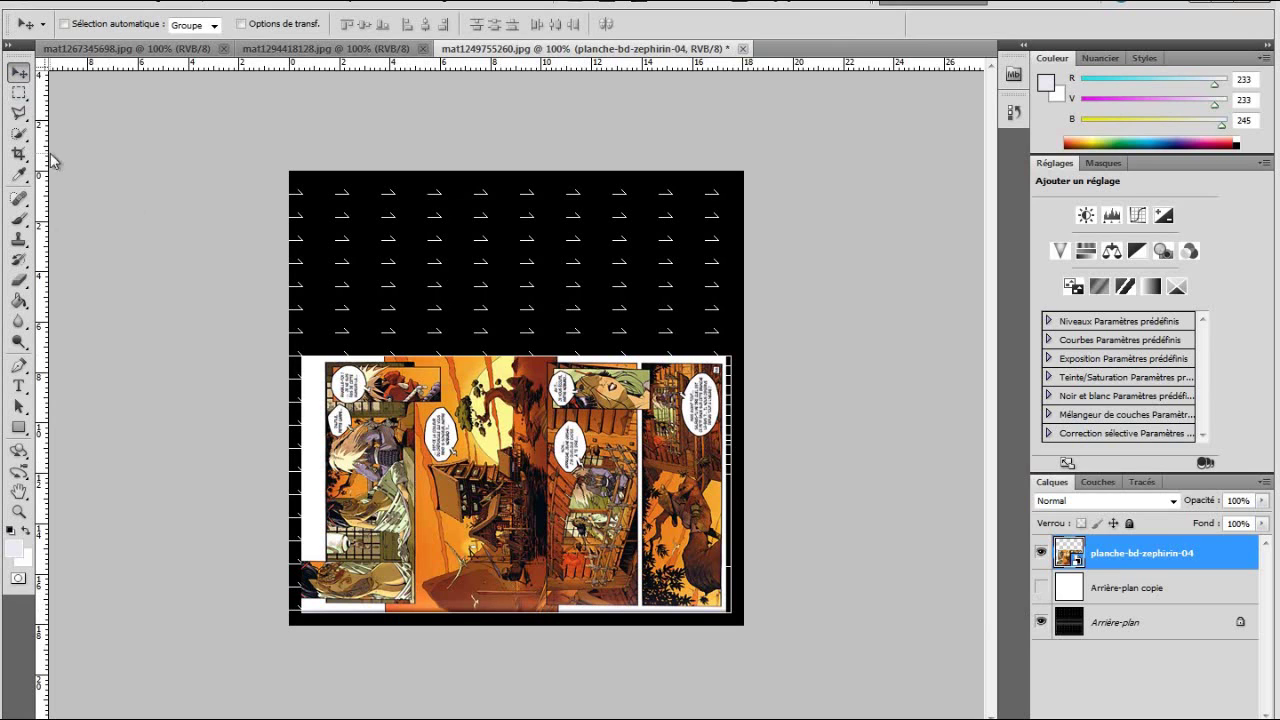
{"action": "left_click", "coordinate": [19, 92]}
{"action": "right_click", "coordinate": [459, 197]}
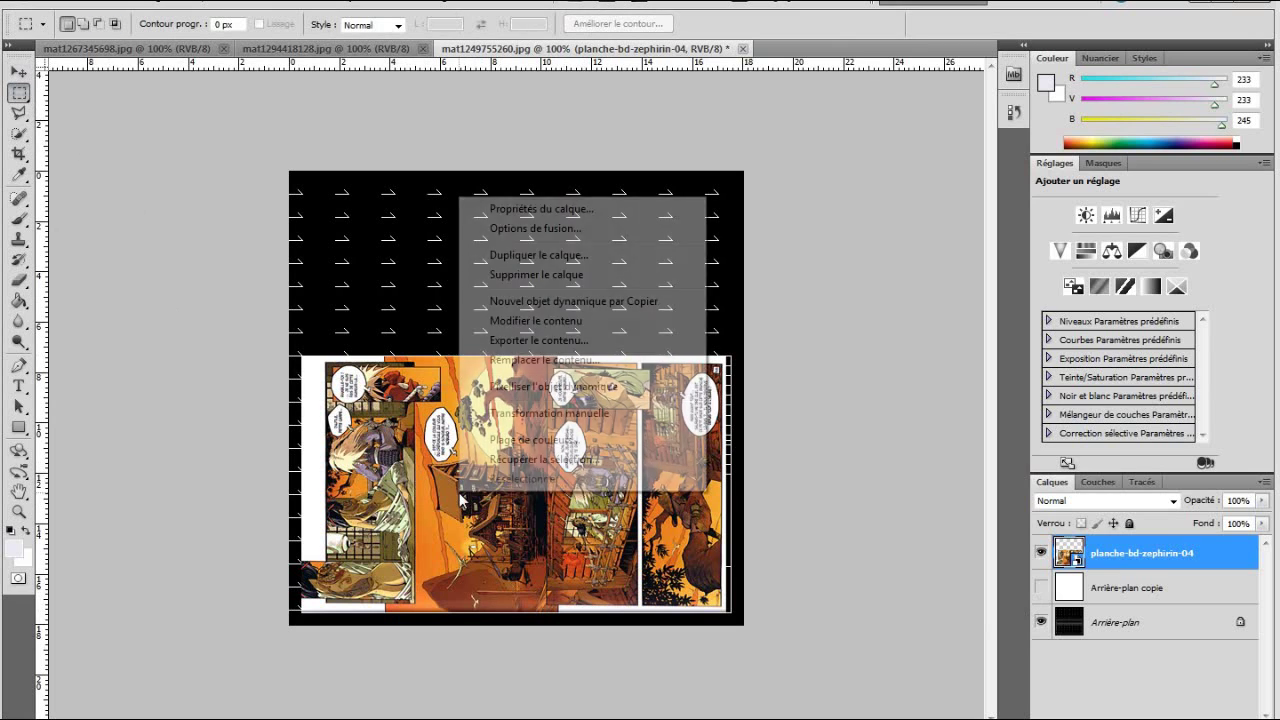
{"action": "left_click", "coordinate": [505, 414]}
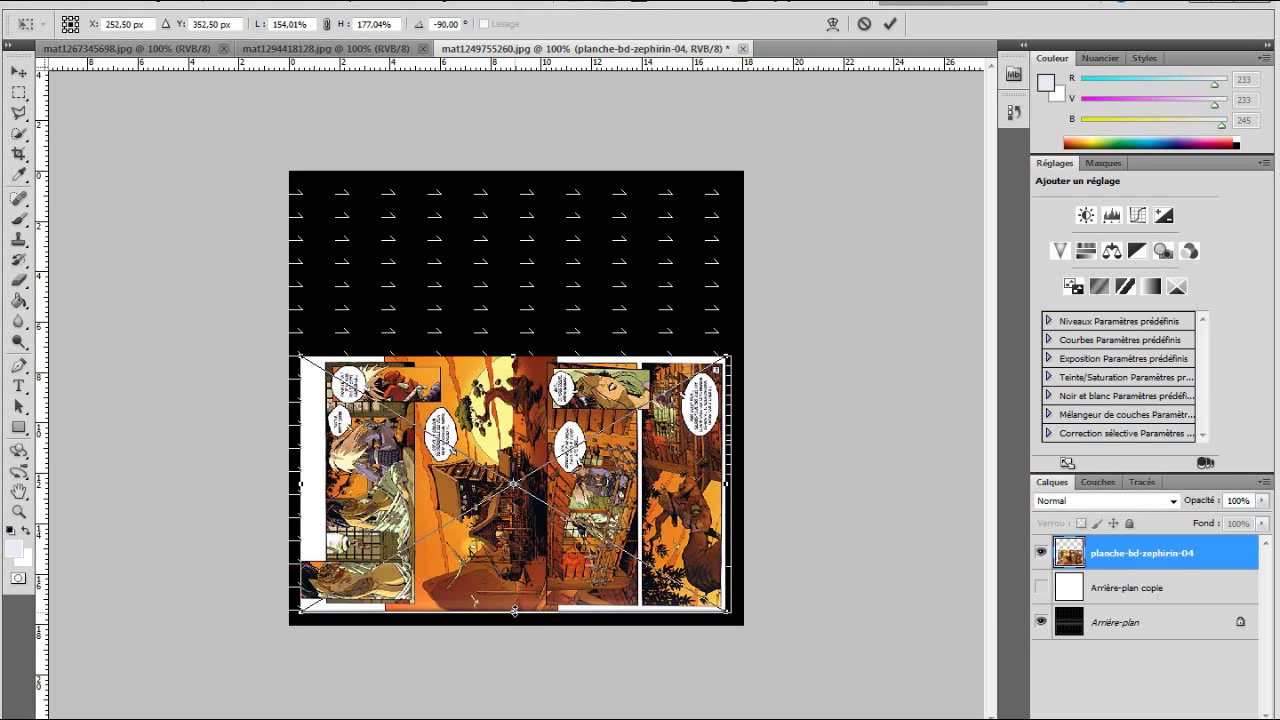
{"action": "left_click_drag", "start_coordinate": [514, 610], "coordinate": [514, 606]}
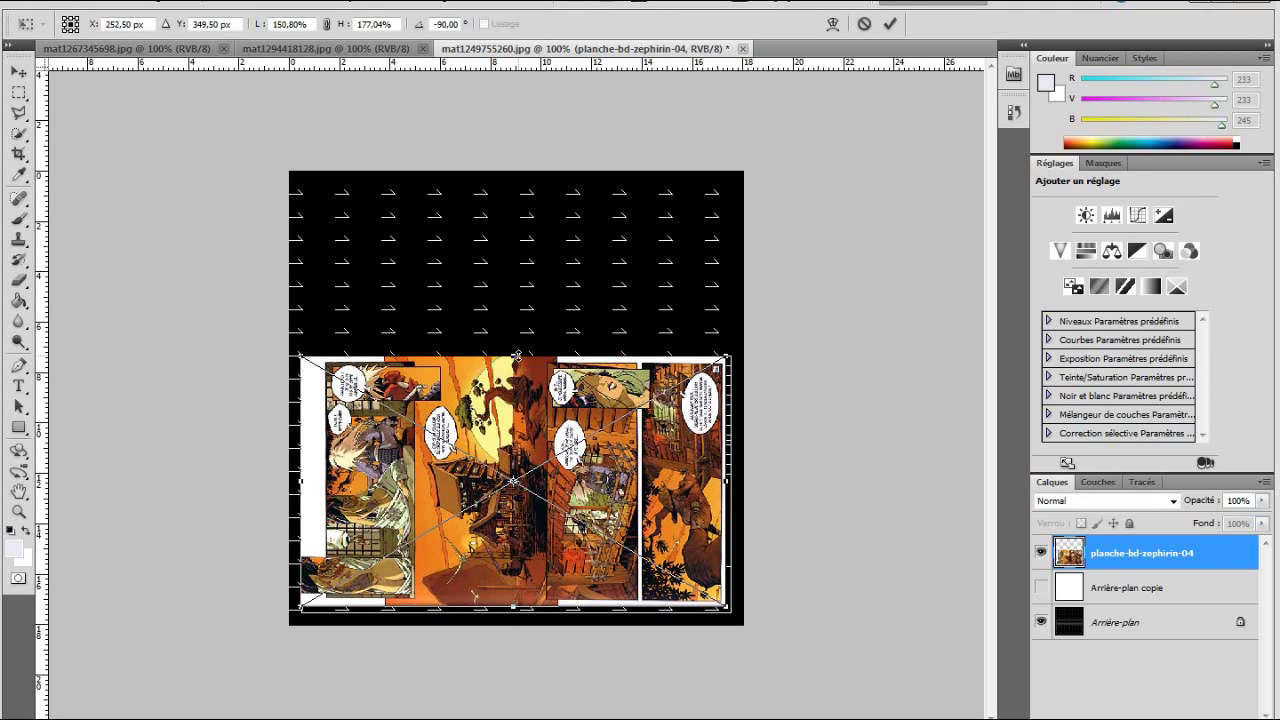
{"action": "left_click_drag", "start_coordinate": [514, 354], "coordinate": [513, 365]}
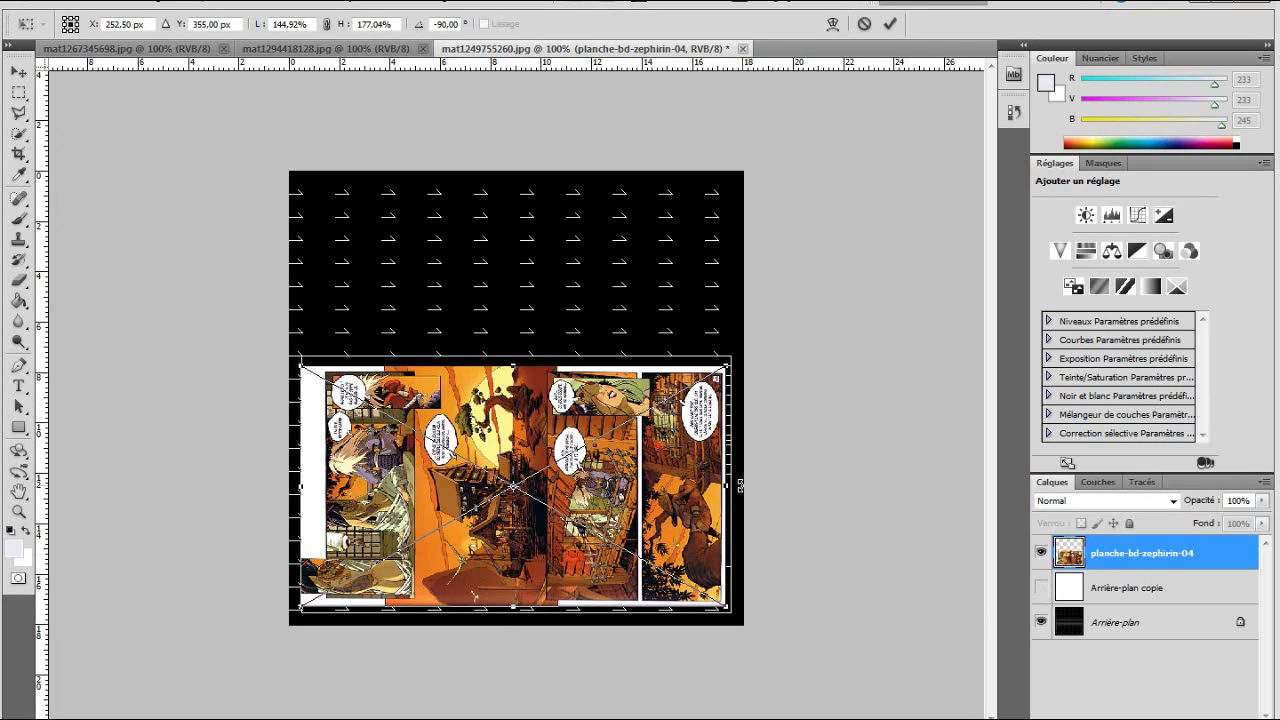
- Apply the comic page resize and show the white Arrière-plan copie layer
{"action": "left_click", "coordinate": [18, 72]}
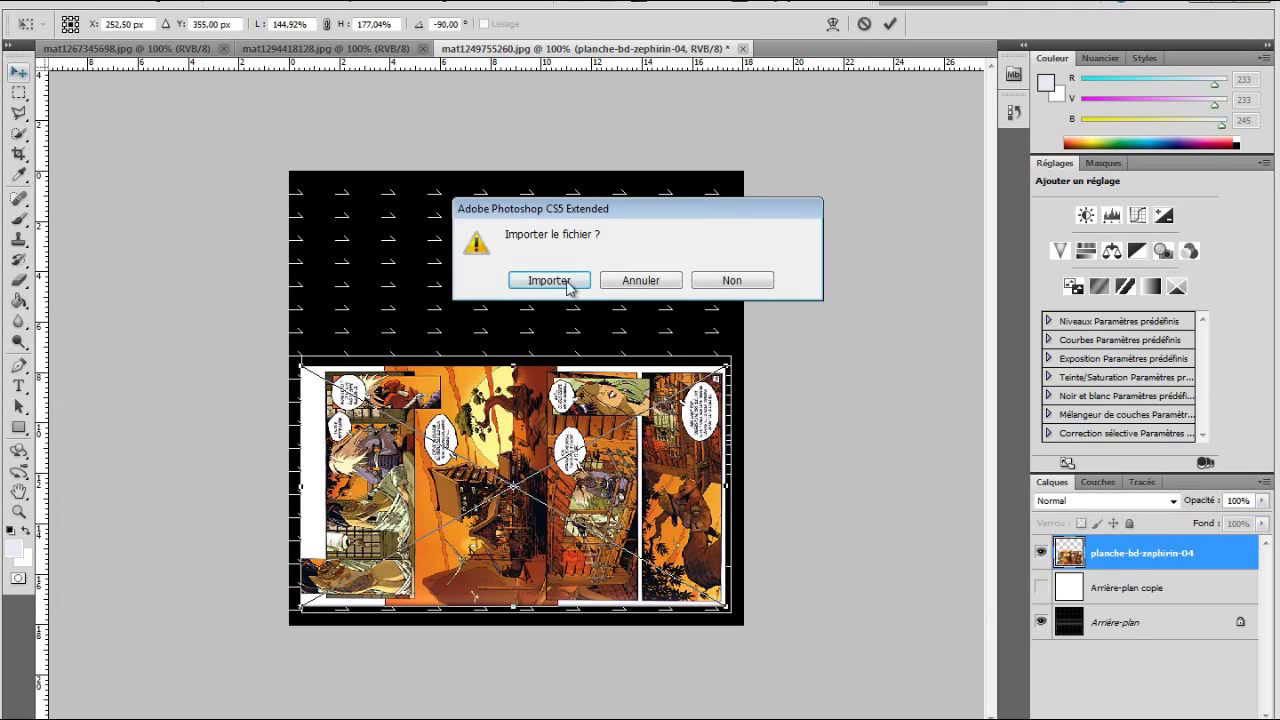
{"action": "left_click", "coordinate": [567, 284]}
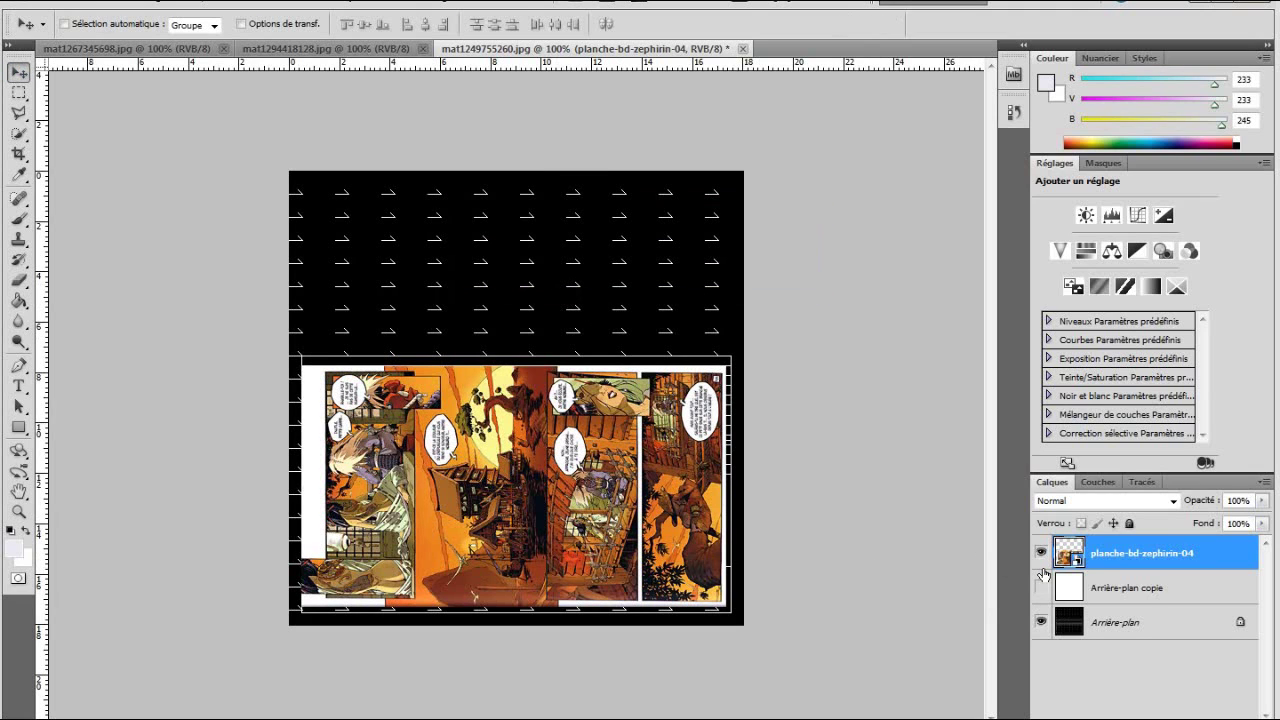
{"action": "left_click", "coordinate": [1041, 587]}
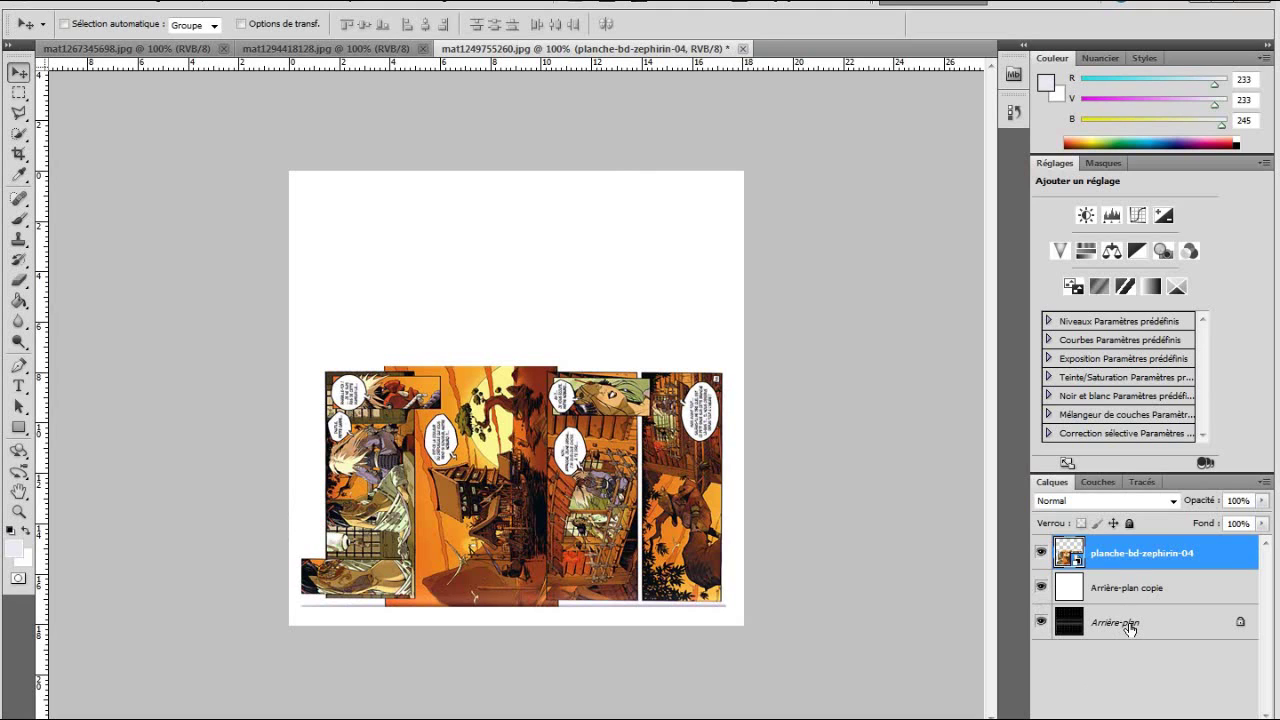
- Merge all three layers into one and save the texture as JPEG at quality 12
{"action": "left_click", "coordinate": [1130, 628], "text": "shift"}
{"action": "right_click", "coordinate": [1130, 628]}
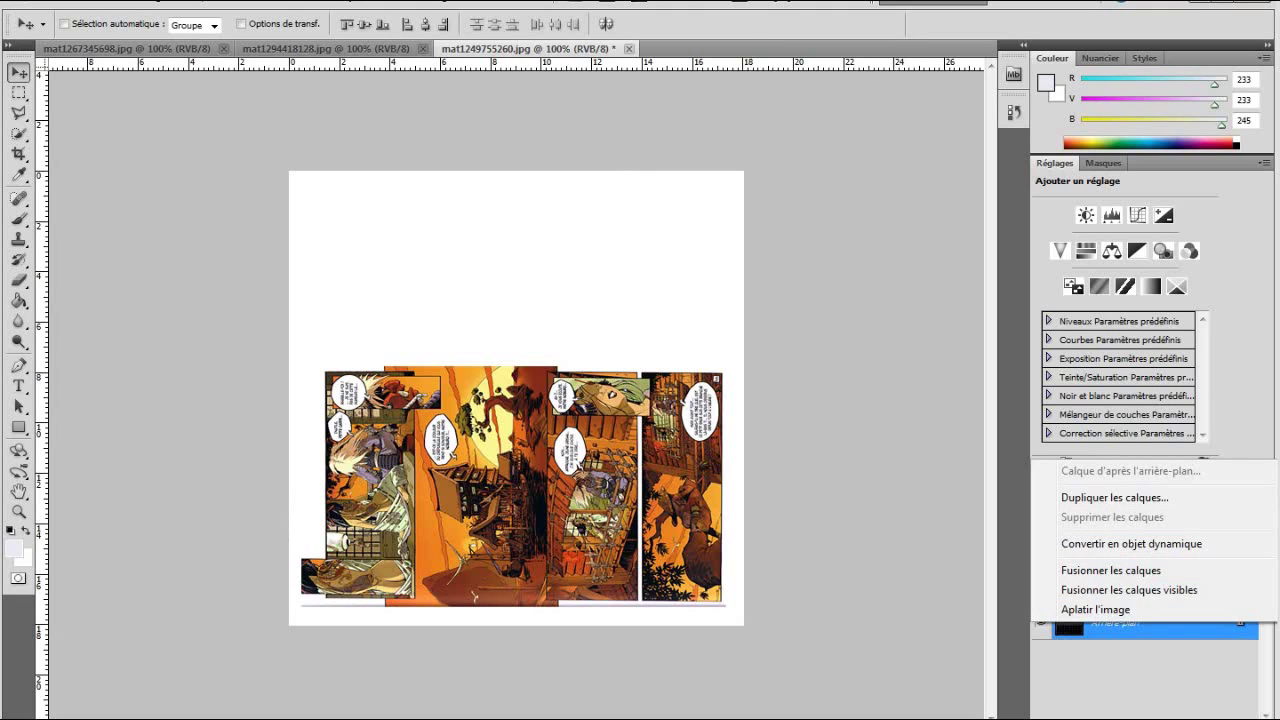
{"action": "left_click", "coordinate": [1121, 572]}
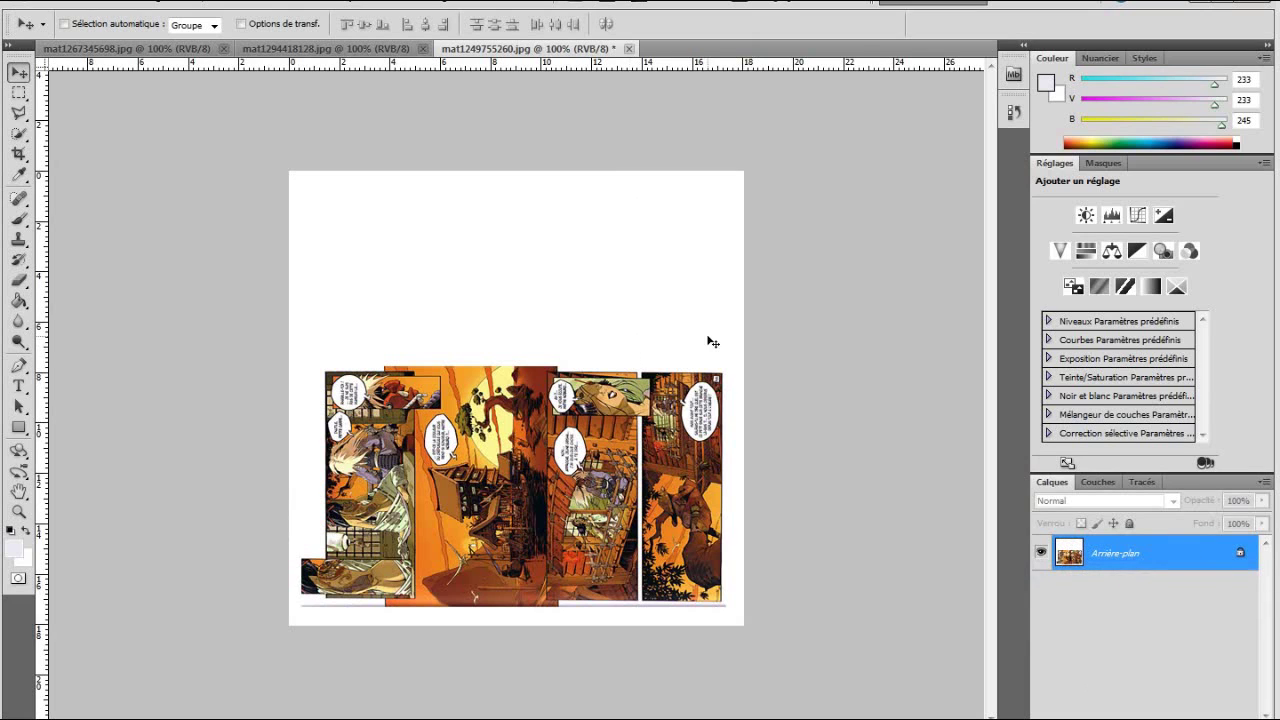
{"action": "key", "text": "ctrl+s"}
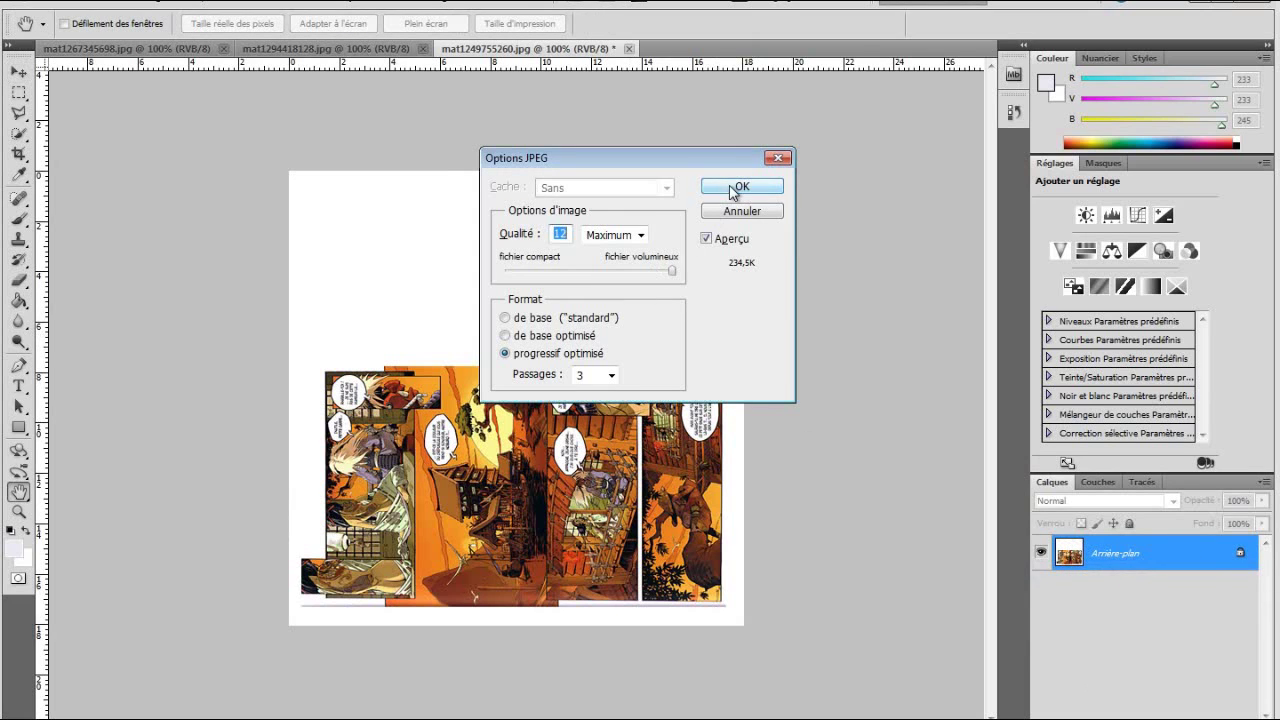
{"action": "left_click", "coordinate": [736, 189]}
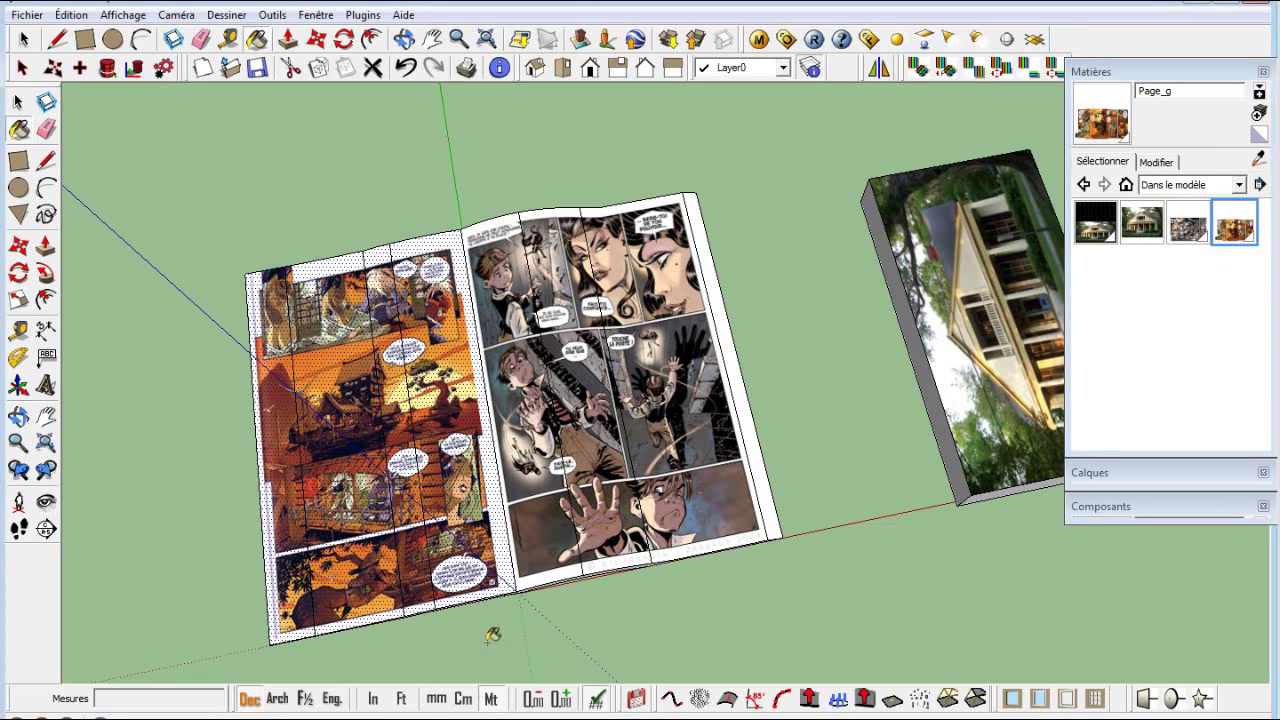
- Deselect the comic page, orbit around the comic book, and collapse the Matières panel
{"action": "key", "text": "space"}
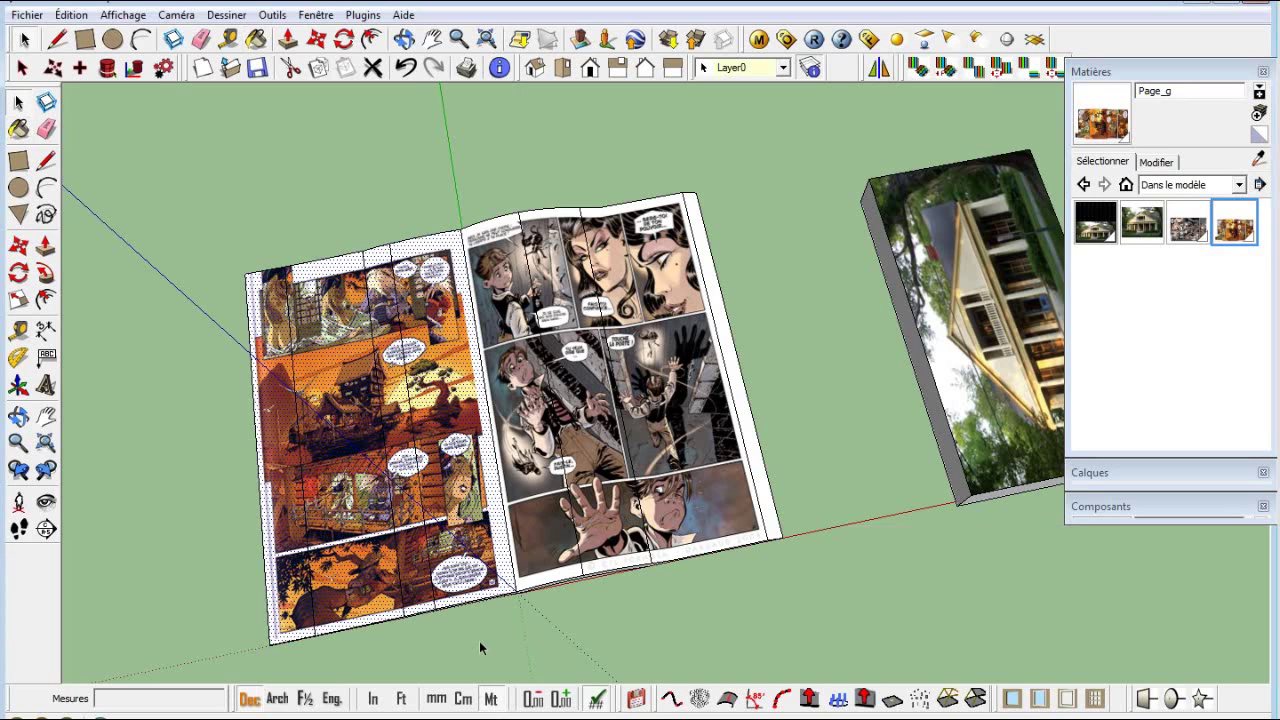
{"action": "left_click", "coordinate": [479, 641]}
{"action": "middle_click_drag", "start_coordinate": [500, 641], "coordinate": [446, 641]}
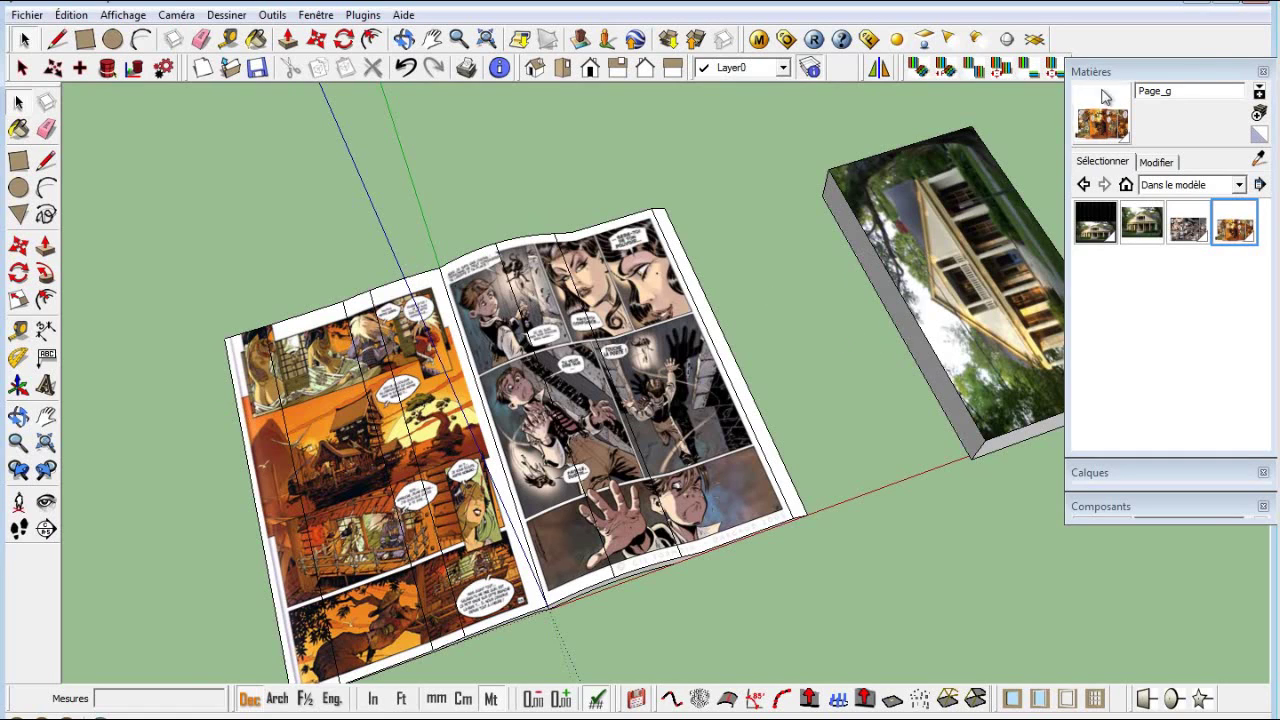
{"action": "left_click", "coordinate": [1210, 72]}
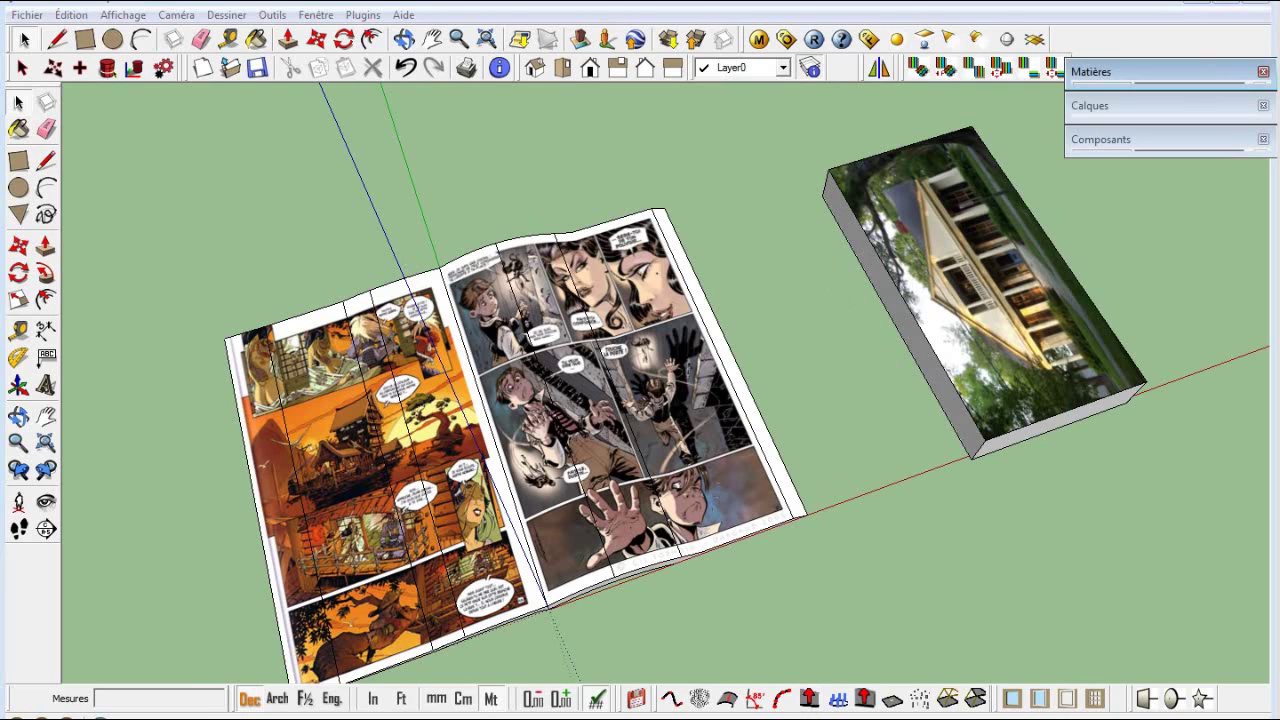
- Turn on Affichage > Géométrie cachée to reveal the bottle's faceted mesh
{"action": "left_click", "coordinate": [814, 39]}
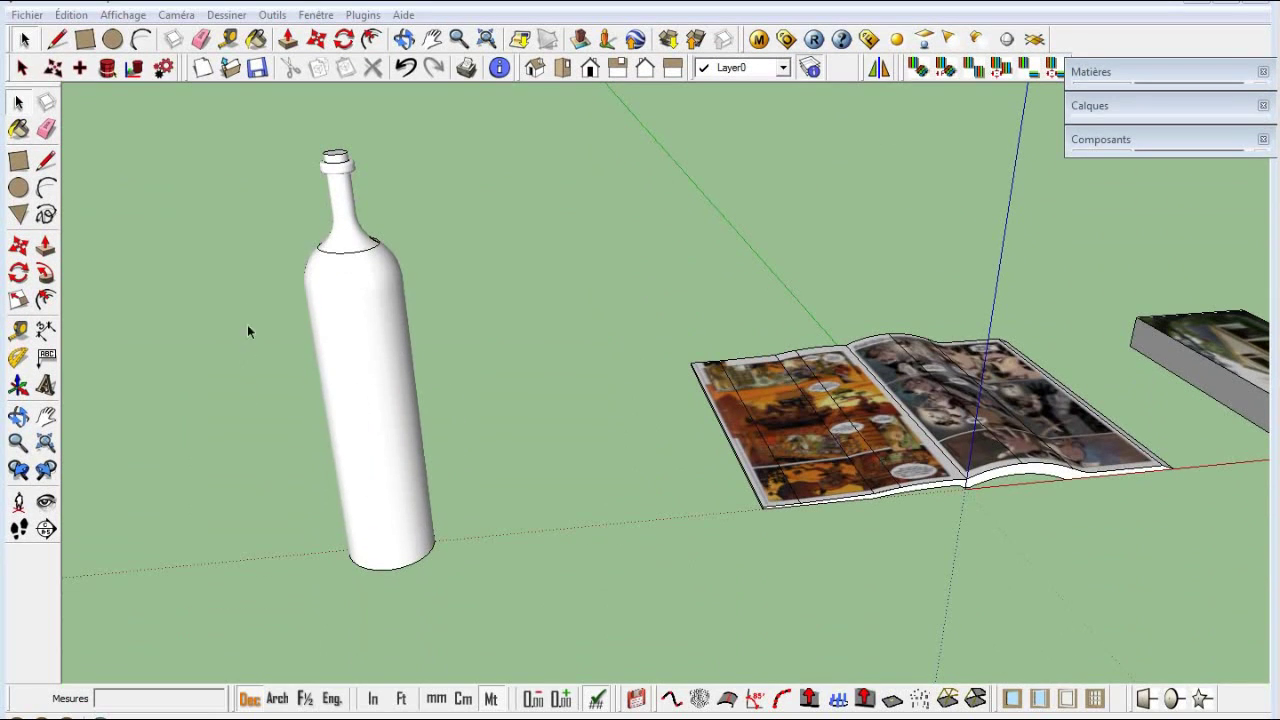
{"action": "left_click", "coordinate": [350, 318]}
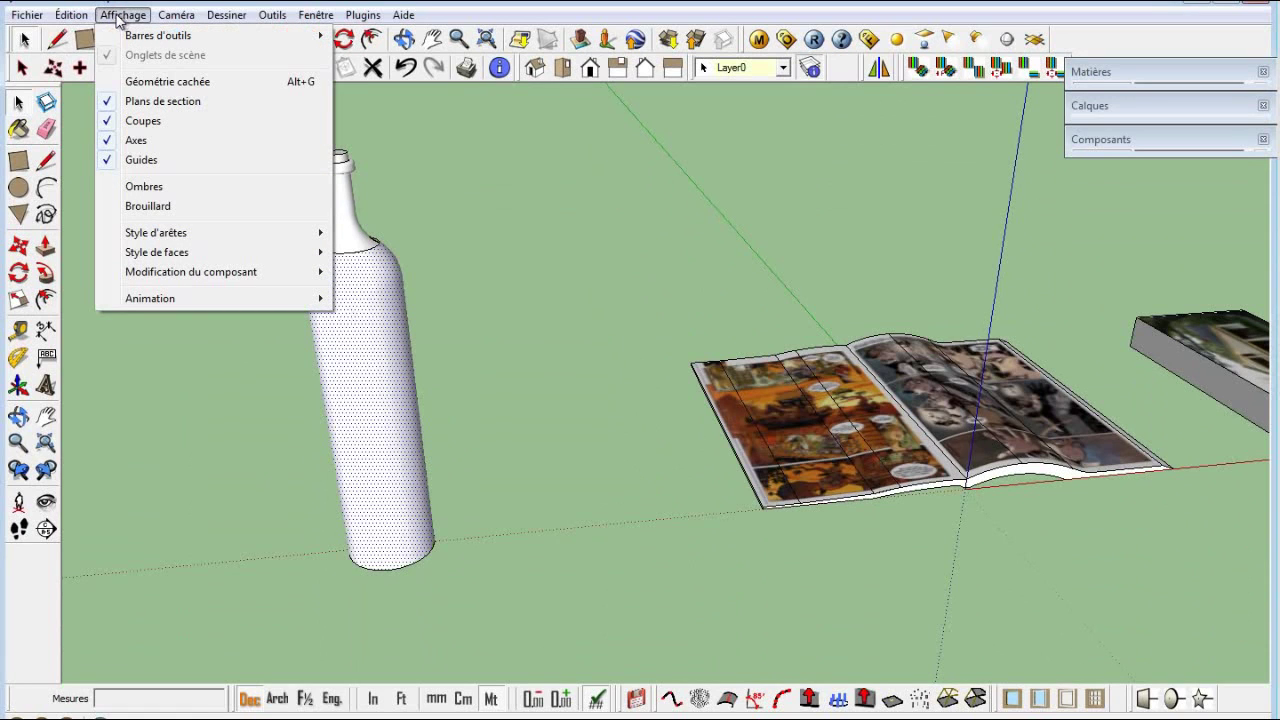
{"action": "left_click", "coordinate": [141, 85]}
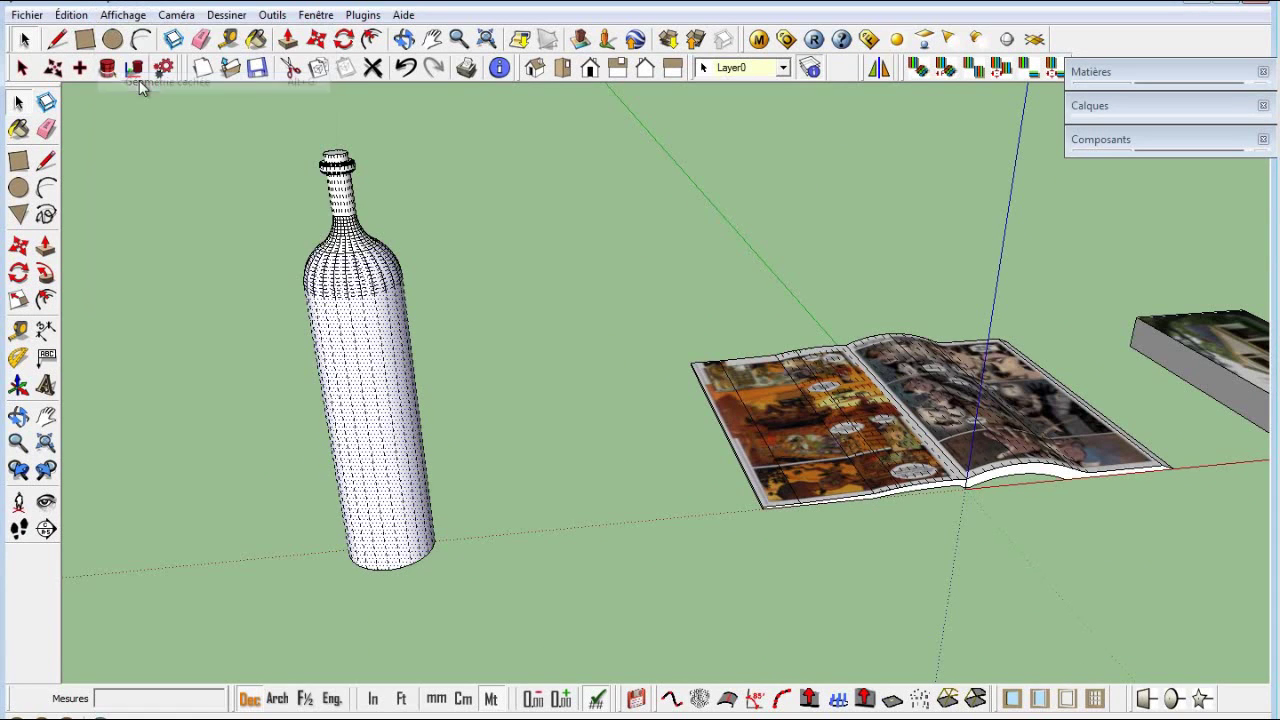
- Select a vertical band of narrow face strips on the bottle body, adding strips with Ctrl
{"action": "left_click", "coordinate": [355, 453]}
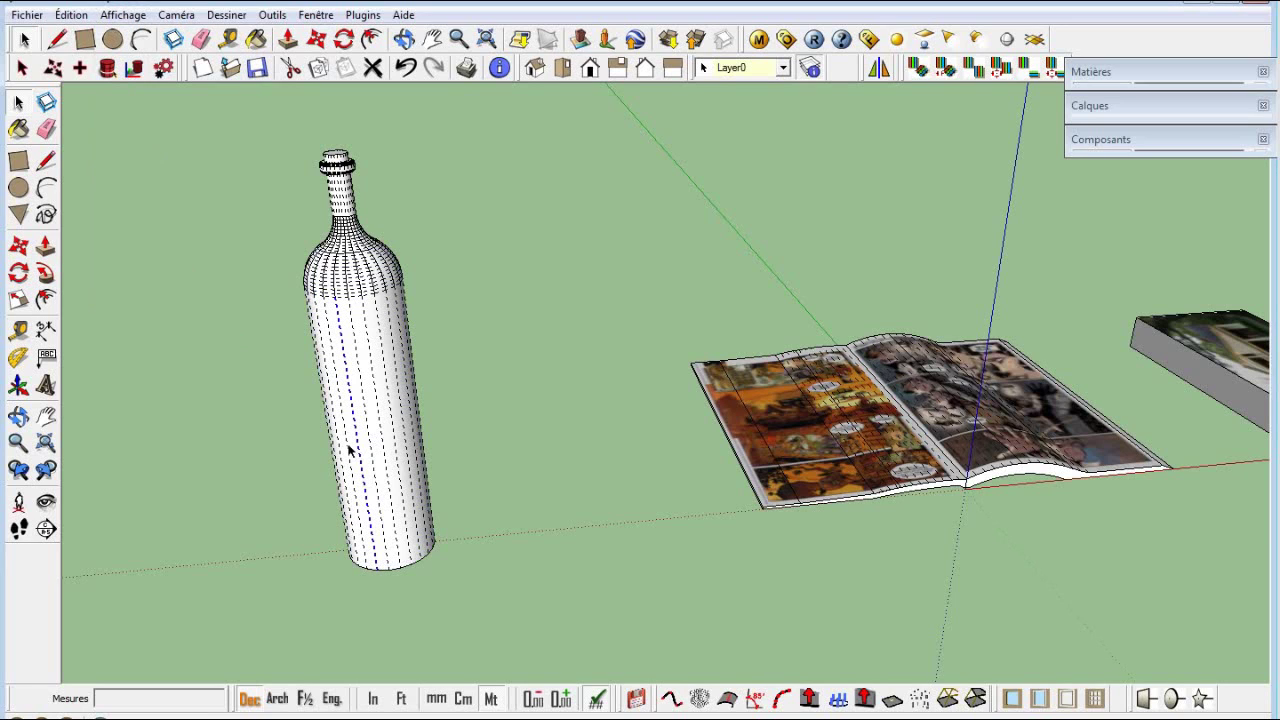
{"action": "left_click", "coordinate": [355, 449]}
{"action": "left_click", "coordinate": [365, 437], "text": "ctrl"}
{"action": "left_click", "coordinate": [376, 437], "text": "ctrl"}
{"action": "left_click", "coordinate": [385, 431], "text": "ctrl"}
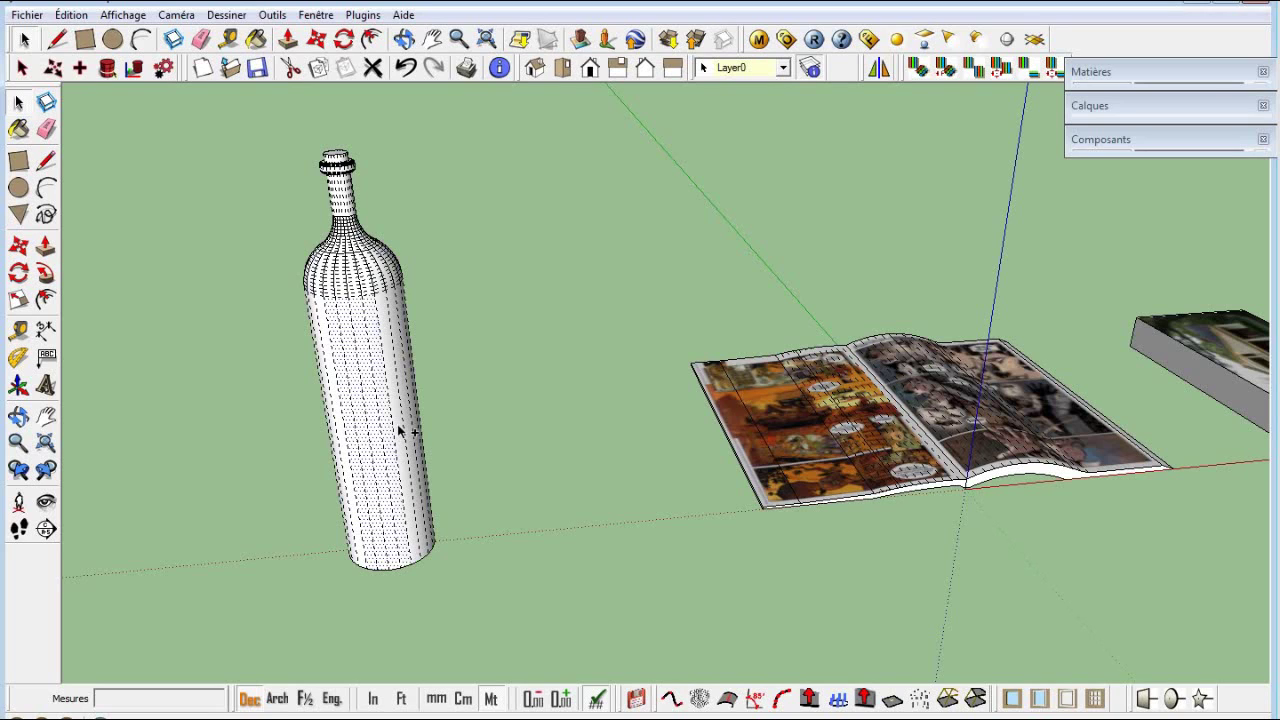
{"action": "left_click", "coordinate": [398, 427], "text": "ctrl"}
{"action": "left_click", "coordinate": [406, 418], "text": "ctrl"}
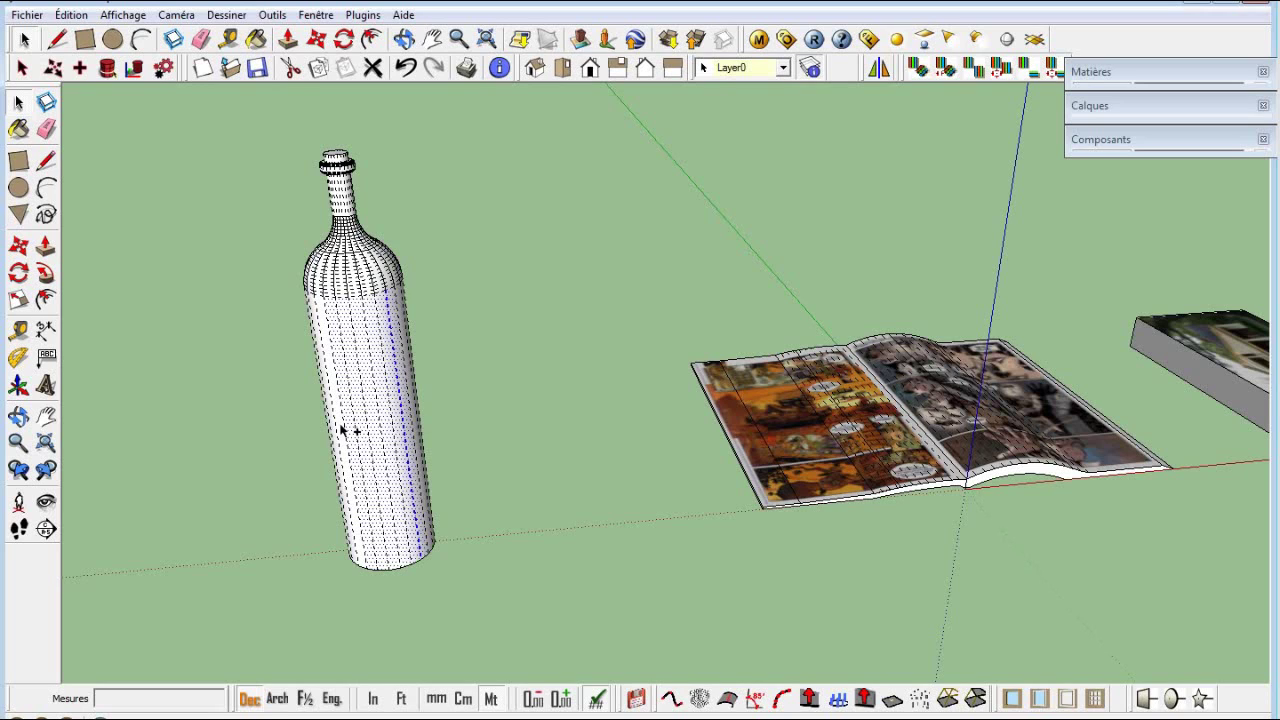
{"action": "left_click", "coordinate": [334, 432], "text": "ctrl"}
{"action": "left_click", "coordinate": [20, 250]}
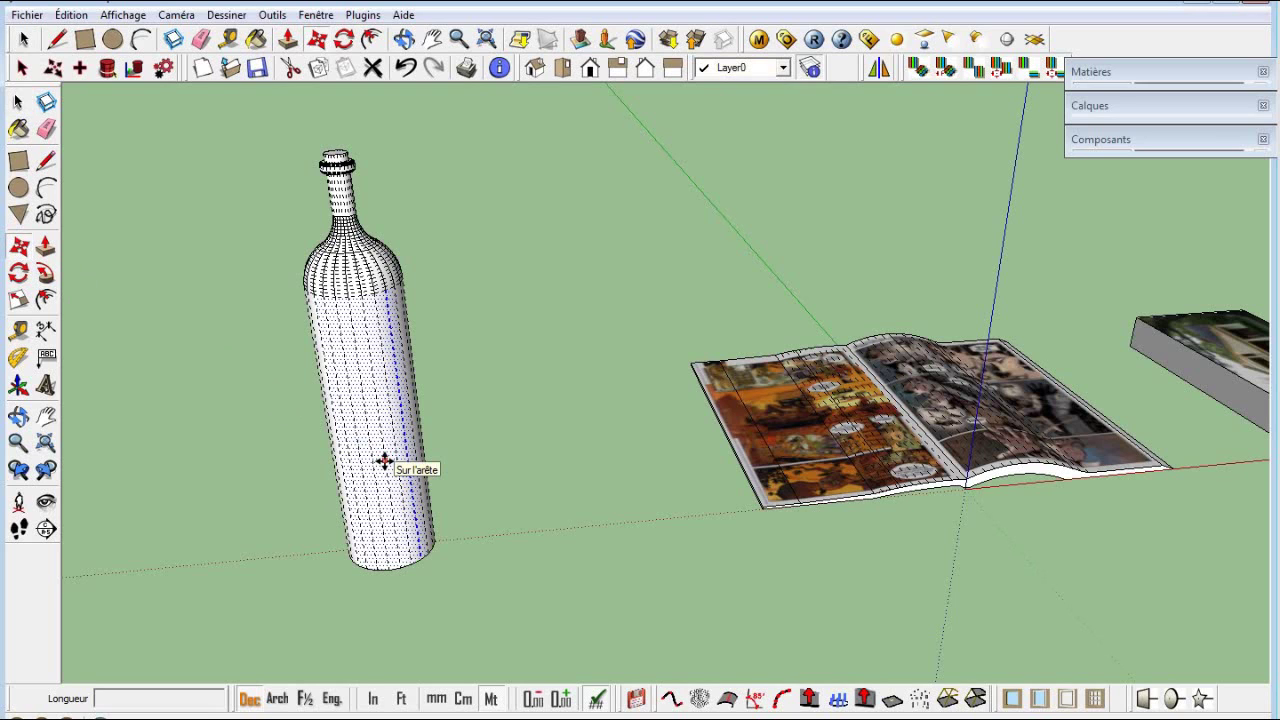
- Copy the selected half-shell beside the bottle and scale its height to 0,37
{"action": "left_click", "coordinate": [385, 460]}
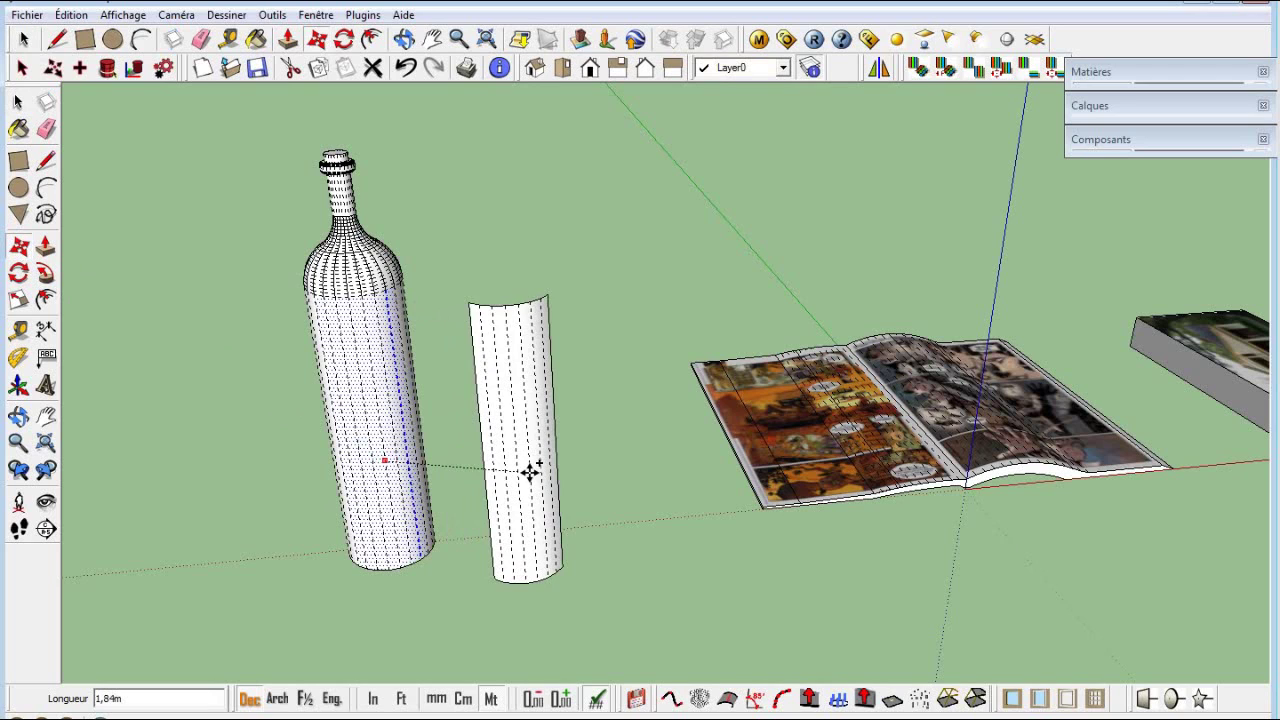
{"action": "left_click", "coordinate": [534, 461]}
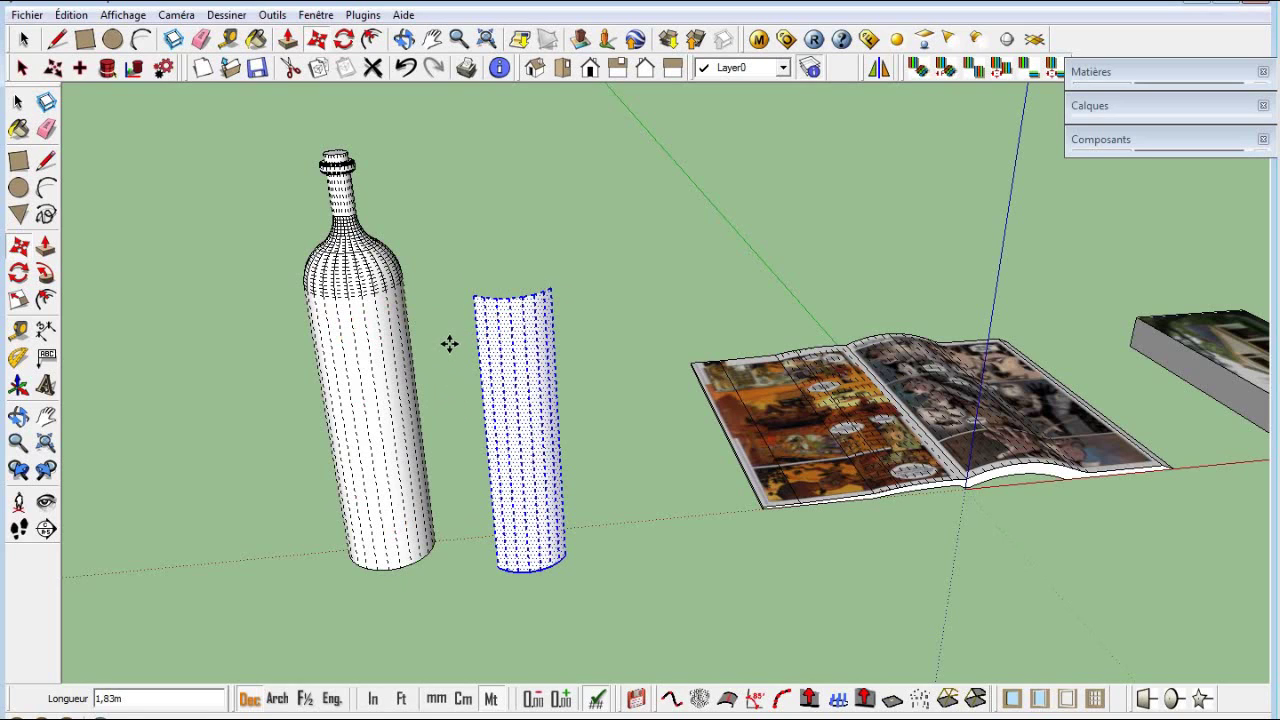
{"action": "key", "text": "space"}
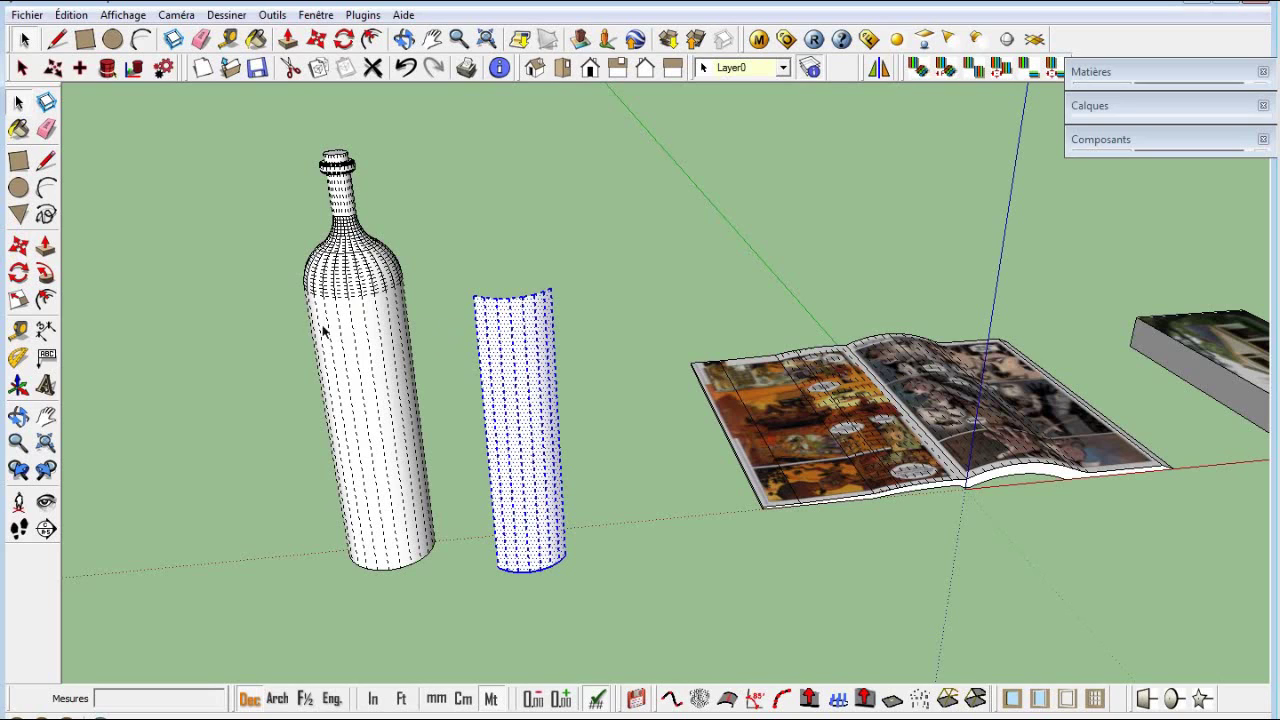
{"action": "key", "text": "s"}
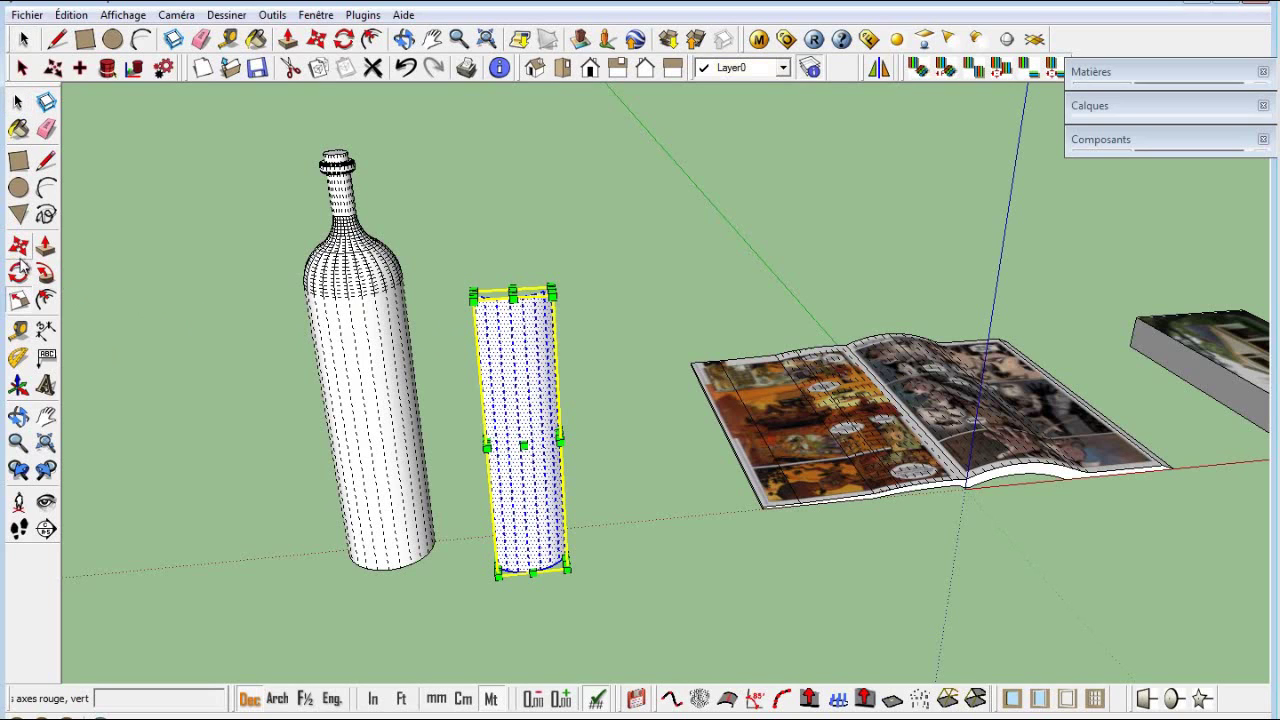
{"action": "mouse_move", "coordinate": [530, 330]}
{"action": "middle_mouse_down"}
{"action": "mouse_move", "coordinate": [494, 366]}
{"action": "mouse_move", "coordinate": [515, 300]}
{"action": "middle_mouse_up"}
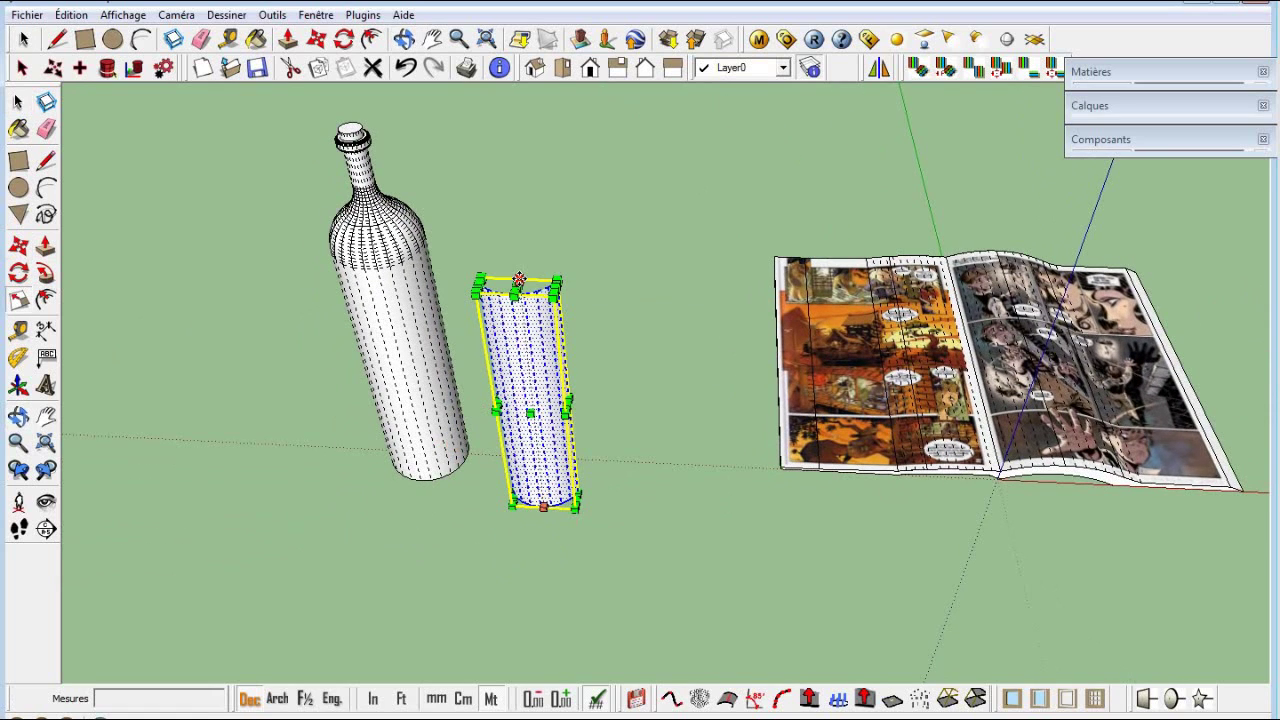
{"action": "left_click_drag", "start_coordinate": [517, 284], "coordinate": [537, 431]}
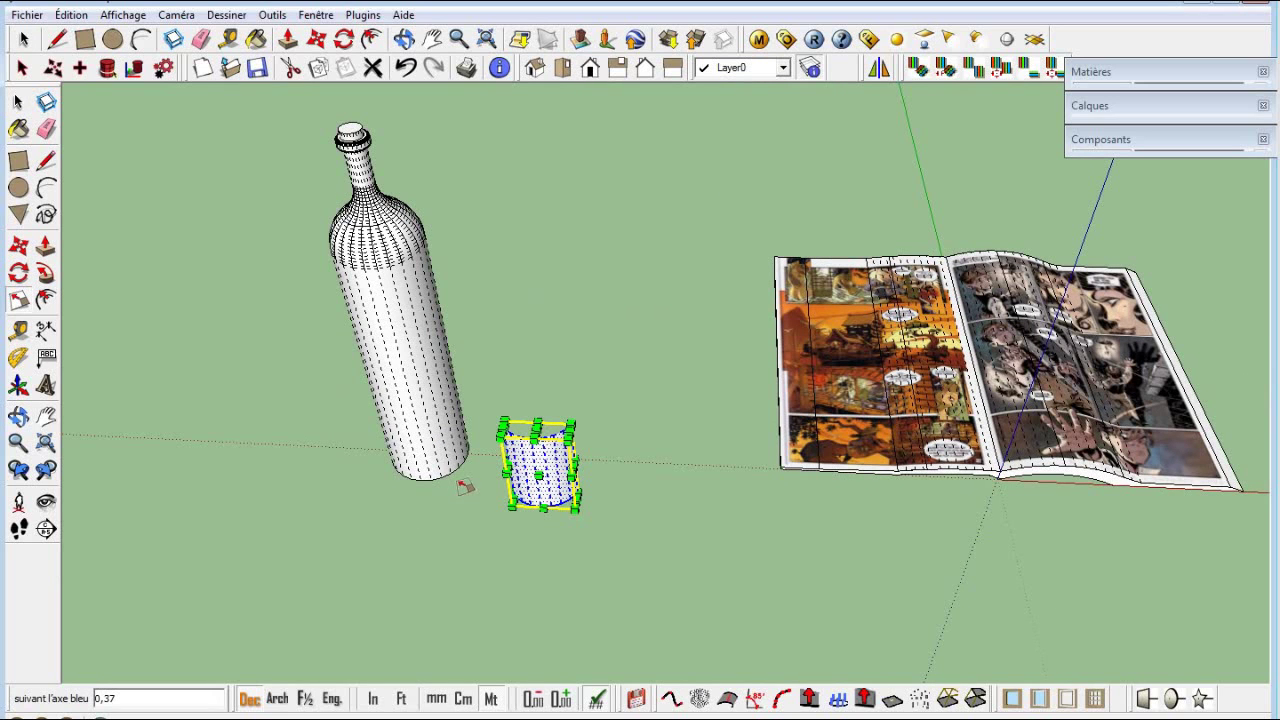
- Move the label band back onto the bottle at its 'Point du milieu' inference
{"action": "key", "text": "m"}
{"action": "mouse_move", "coordinate": [455, 508]}
{"action": "middle_mouse_down"}
{"action": "mouse_move", "coordinate": [497, 426]}
{"action": "mouse_move", "coordinate": [509, 317]}
{"action": "middle_mouse_up"}
{"action": "left_click", "coordinate": [516, 531]}
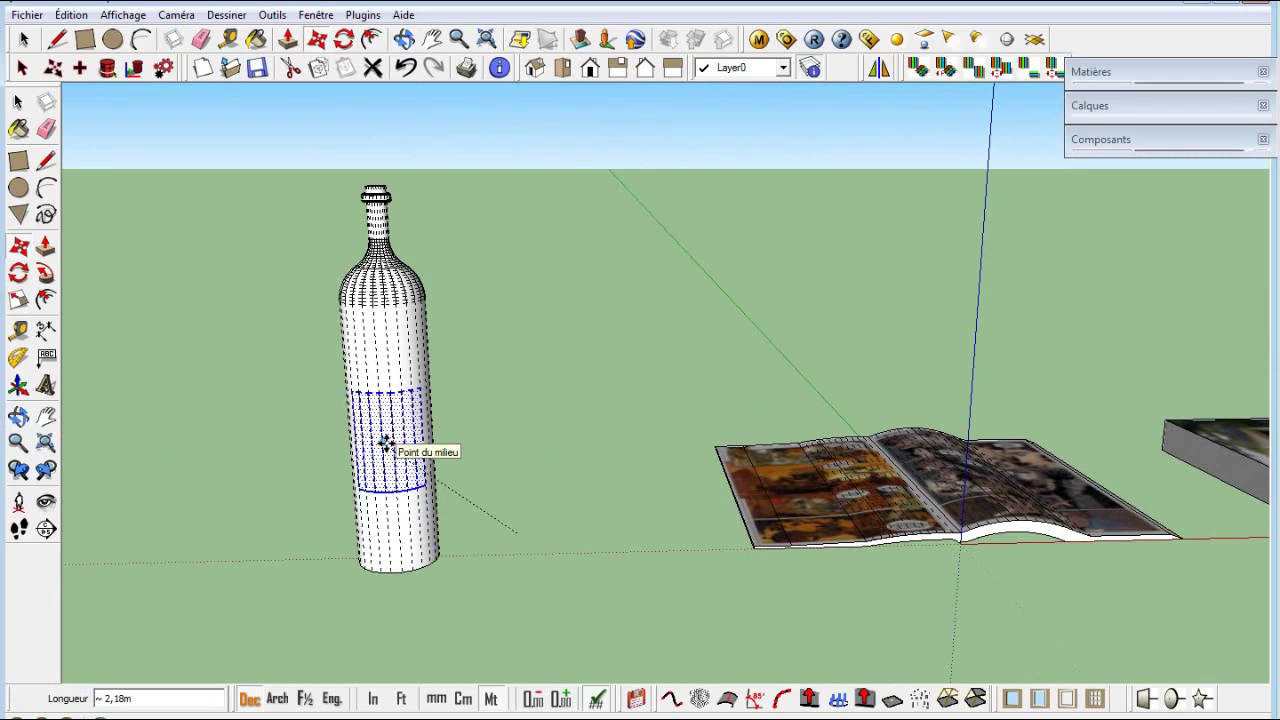
{"action": "left_click", "coordinate": [386, 443]}
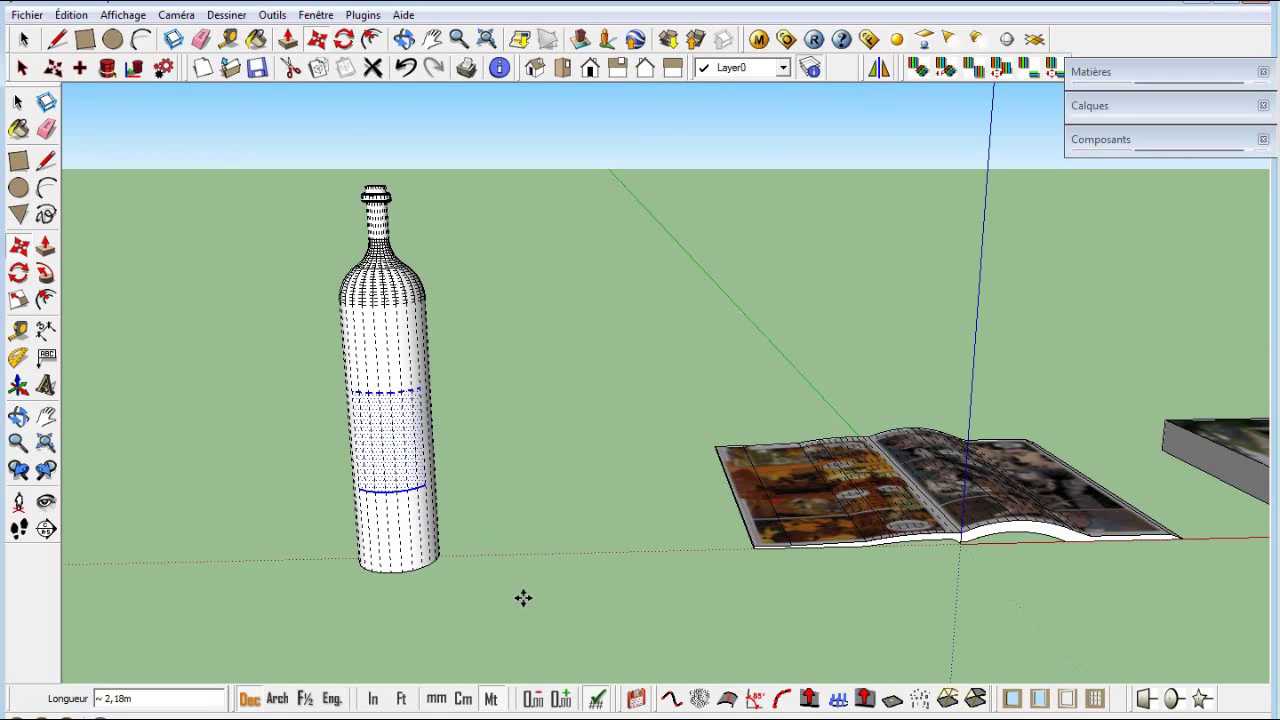
{"action": "key", "text": "space"}
- Pick Verre_translucide_vert_foncé from the Translucide materials and paint a bottle strip
{"action": "left_click", "coordinate": [1120, 74]}
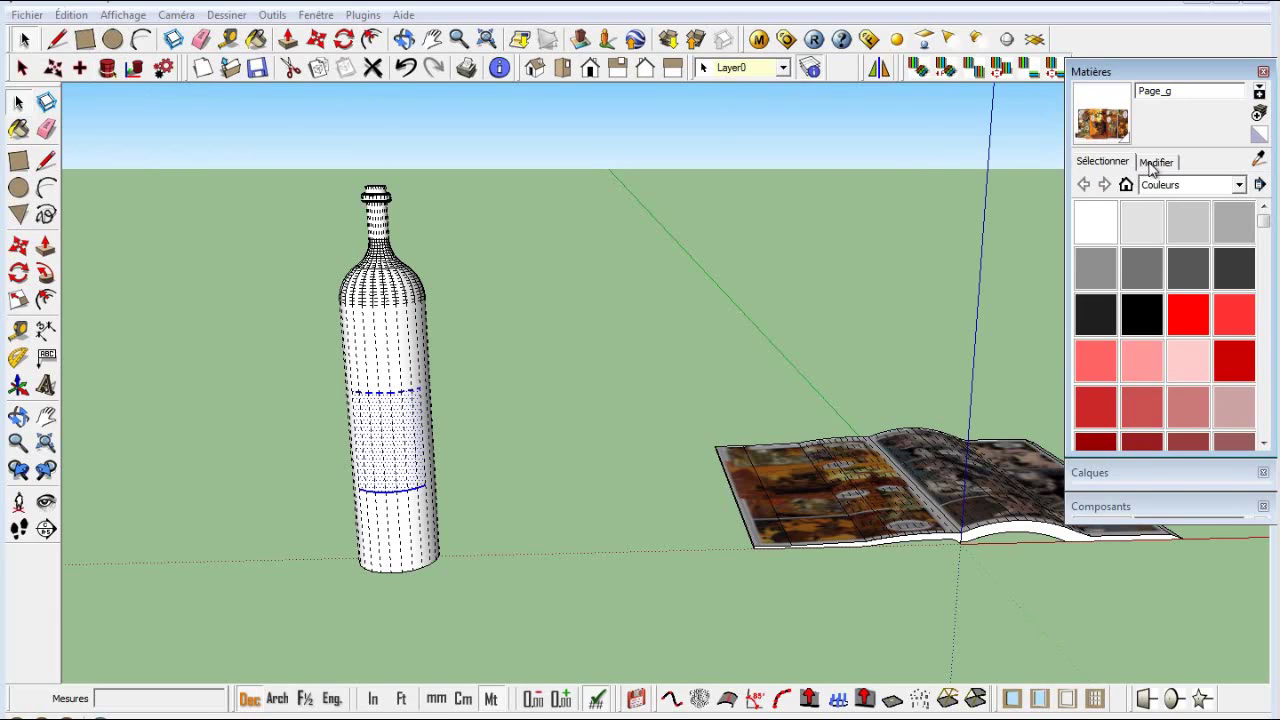
{"action": "left_click", "coordinate": [1246, 188]}
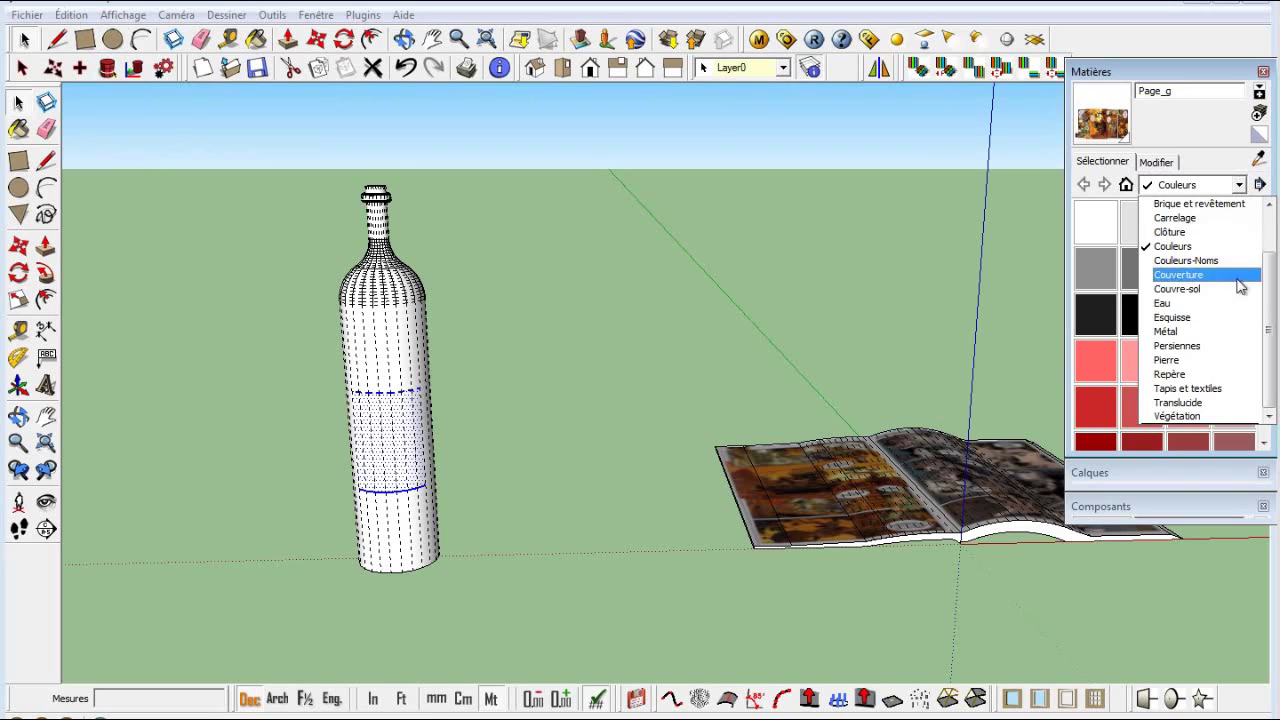
{"action": "left_click", "coordinate": [1195, 402]}
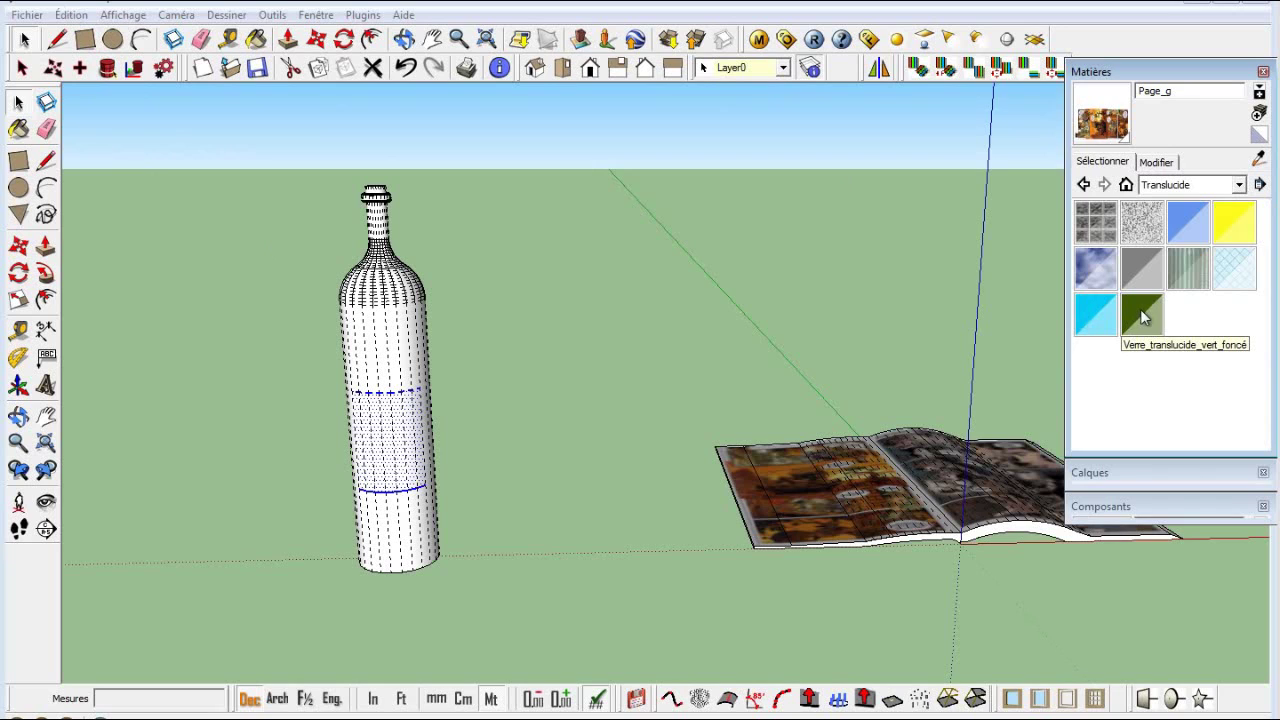
{"action": "left_click", "coordinate": [1143, 315]}
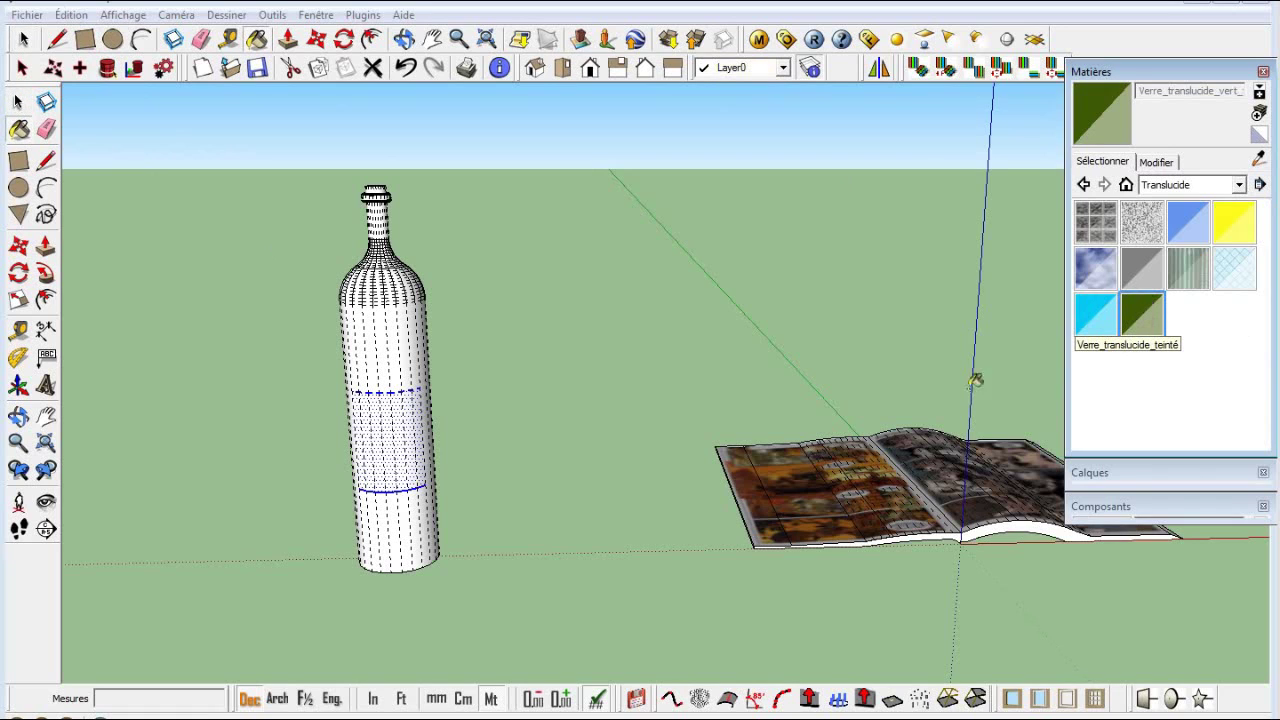
{"action": "left_click", "coordinate": [405, 320]}
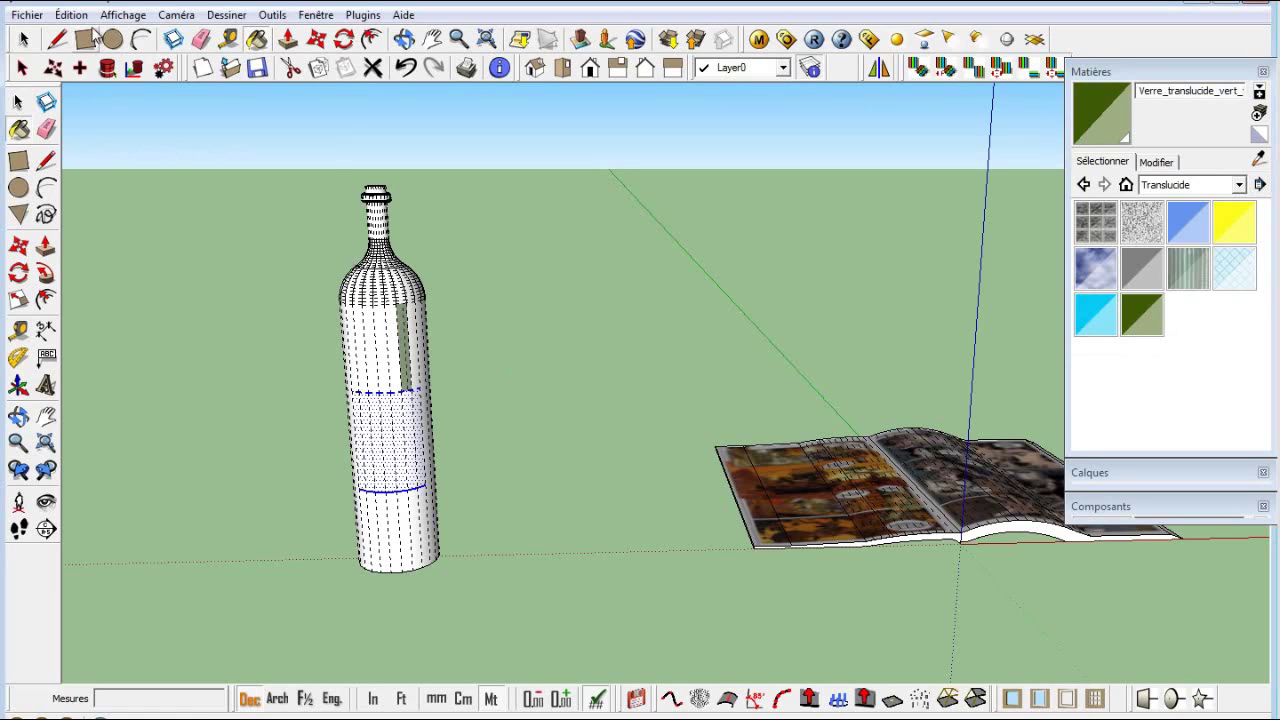
- With hidden geometry turned off, paint the whole bottle body green glass, then show hidden geometry again
{"action": "left_click", "coordinate": [122, 14]}
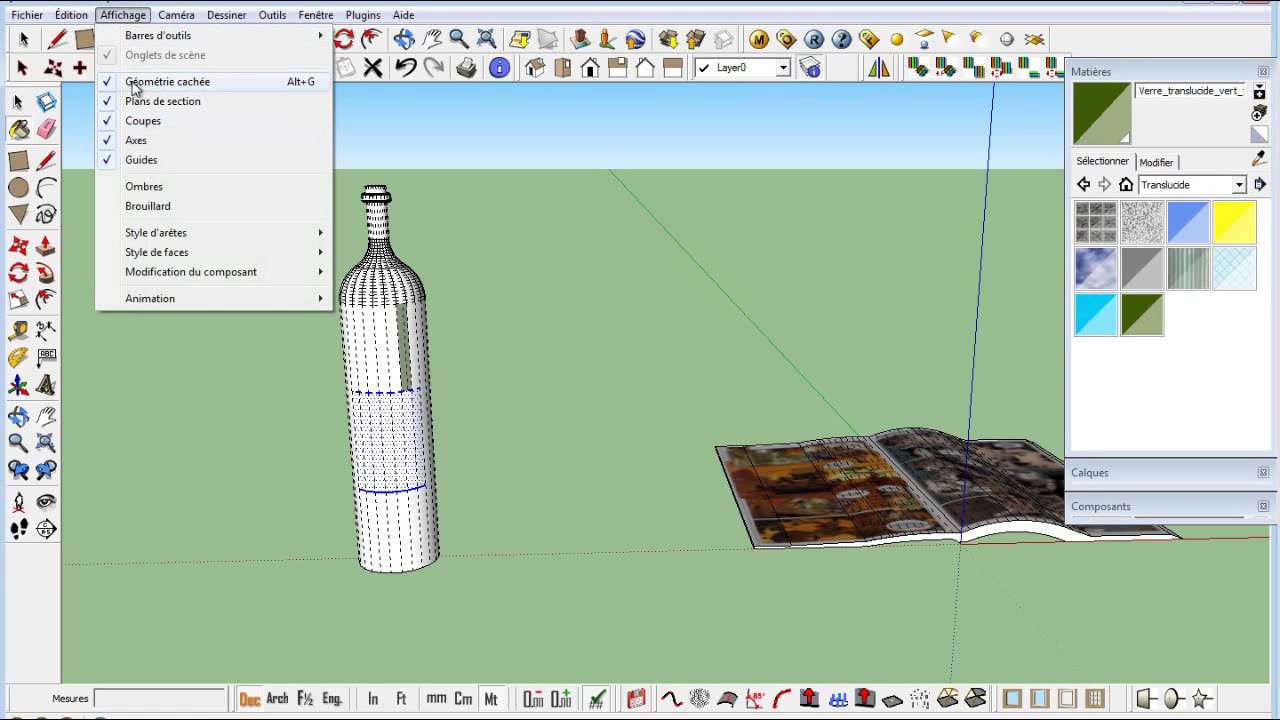
{"action": "left_click", "coordinate": [133, 82]}
{"action": "left_click", "coordinate": [390, 308]}
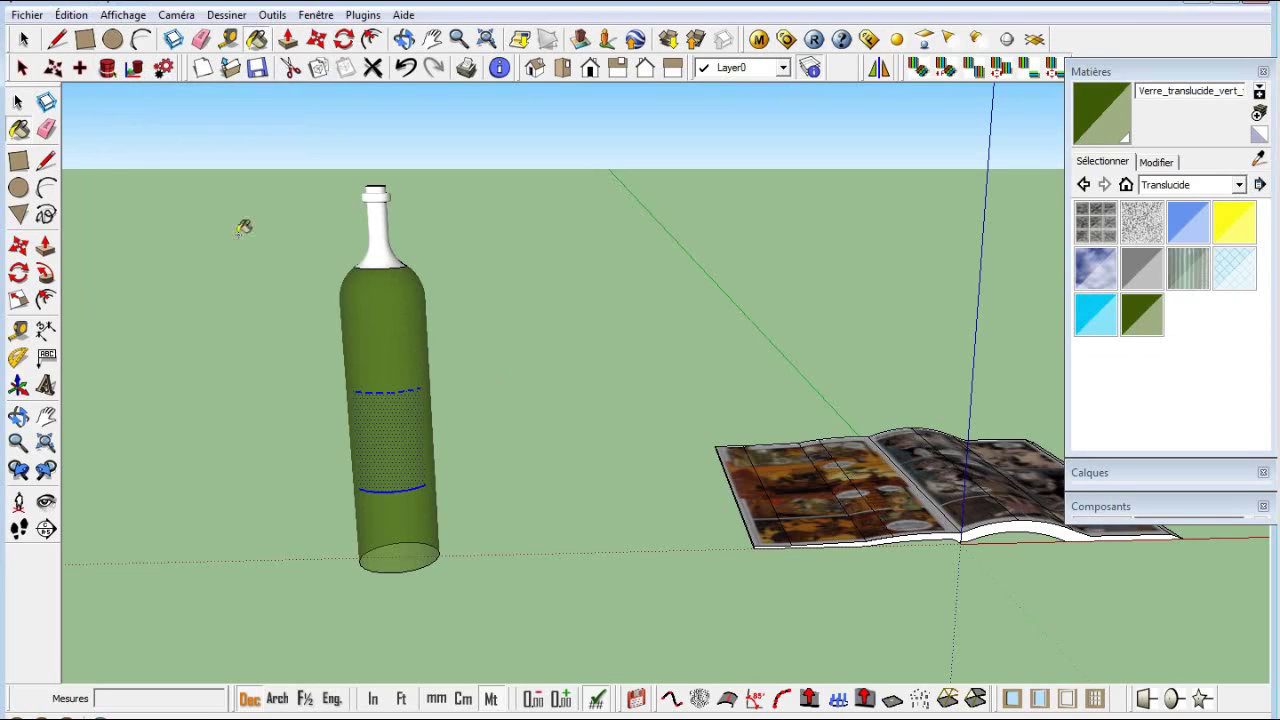
{"action": "left_click", "coordinate": [121, 17]}
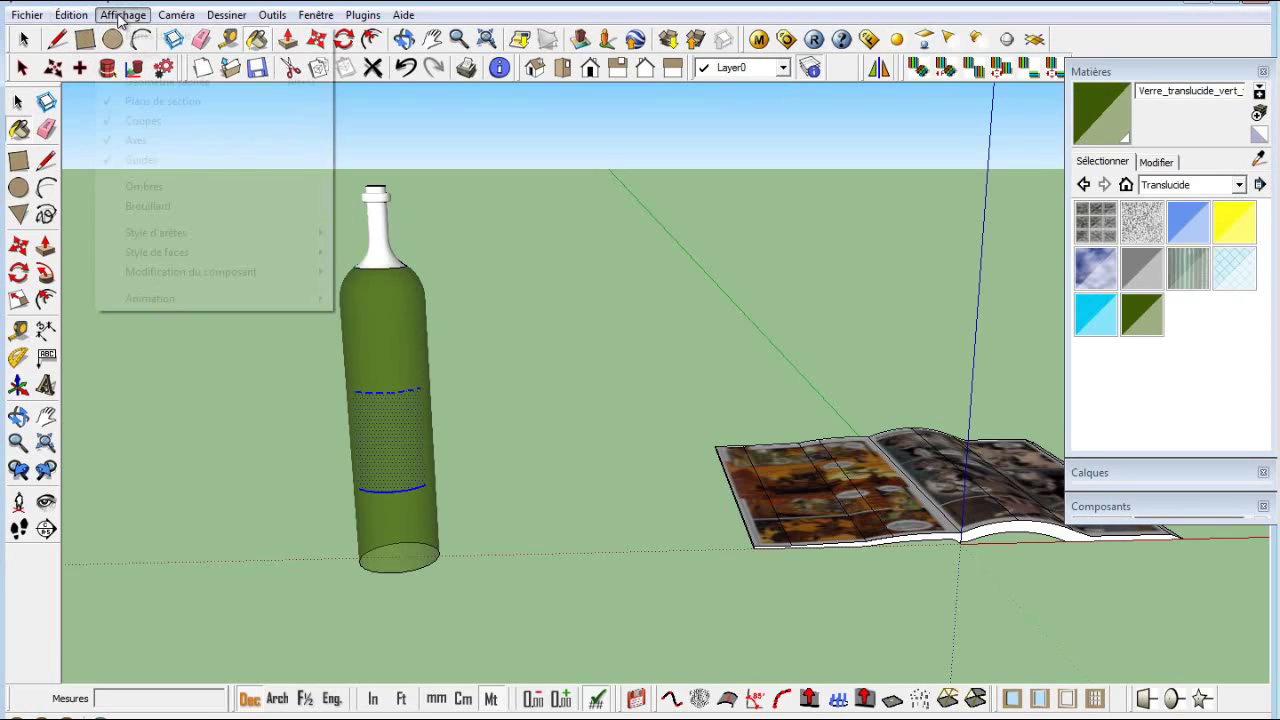
{"action": "left_click", "coordinate": [126, 82]}
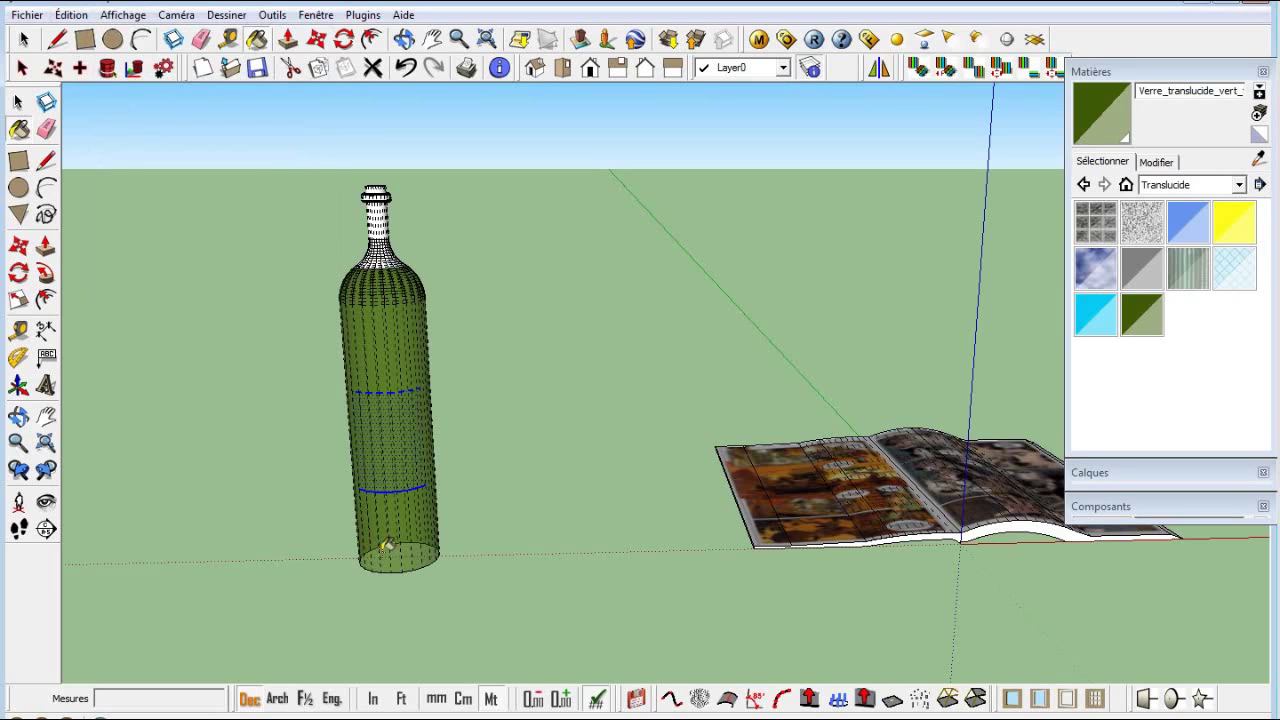
{"action": "key", "text": "space"}
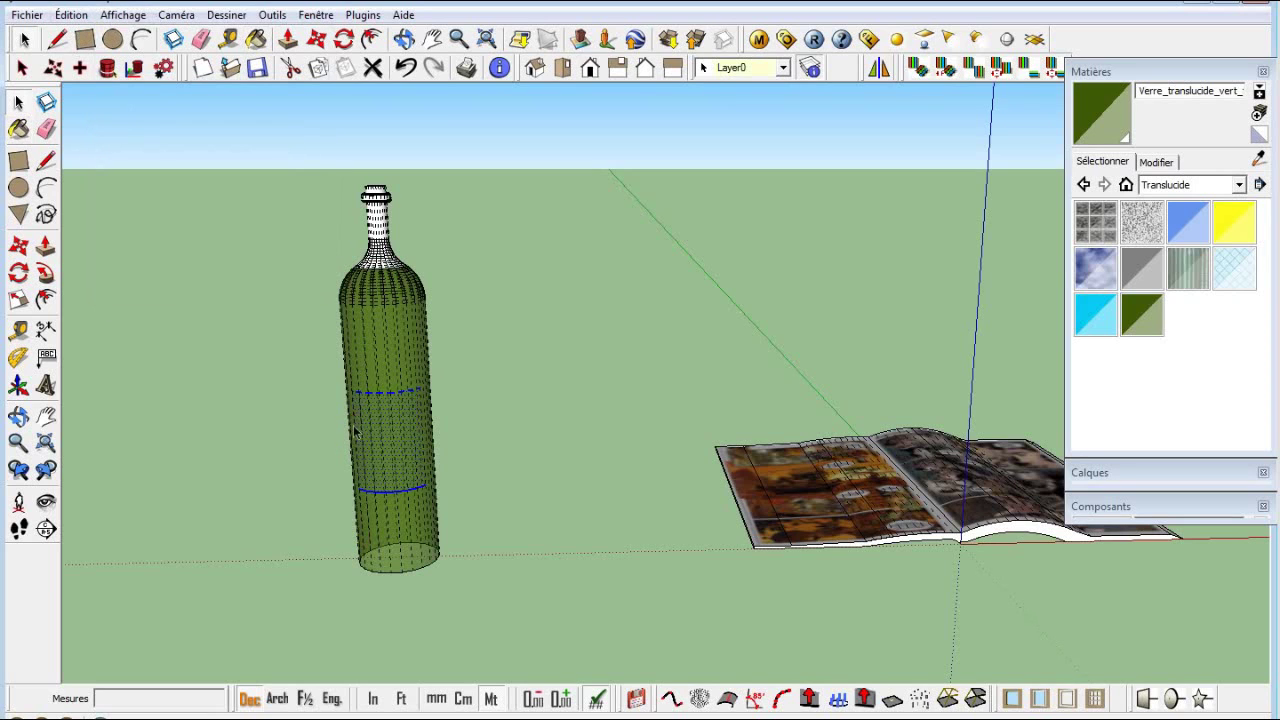
{"action": "scroll", "coordinate": [367, 433], "scroll_direction": "up", "scroll_amount": 1}
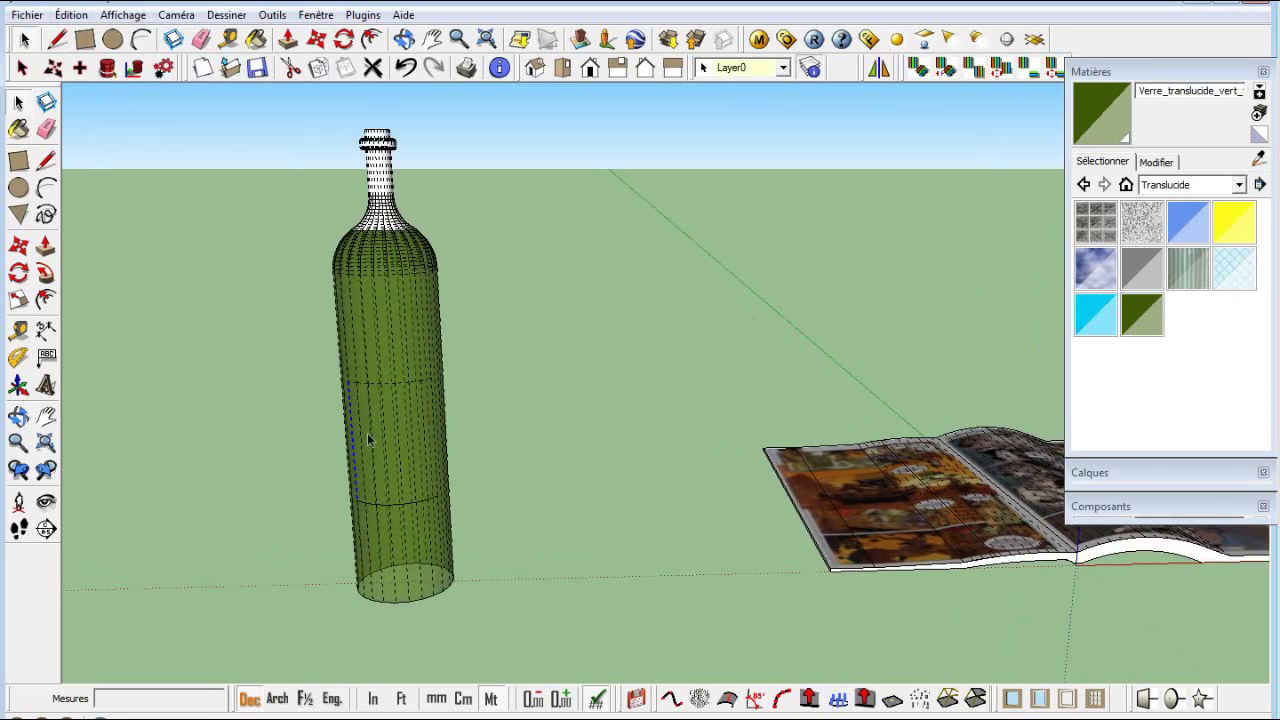
{"action": "scroll", "coordinate": [380, 420], "scroll_direction": "up", "scroll_amount": 2}
{"action": "scroll", "coordinate": [417, 398], "scroll_direction": "up", "scroll_amount": 2}
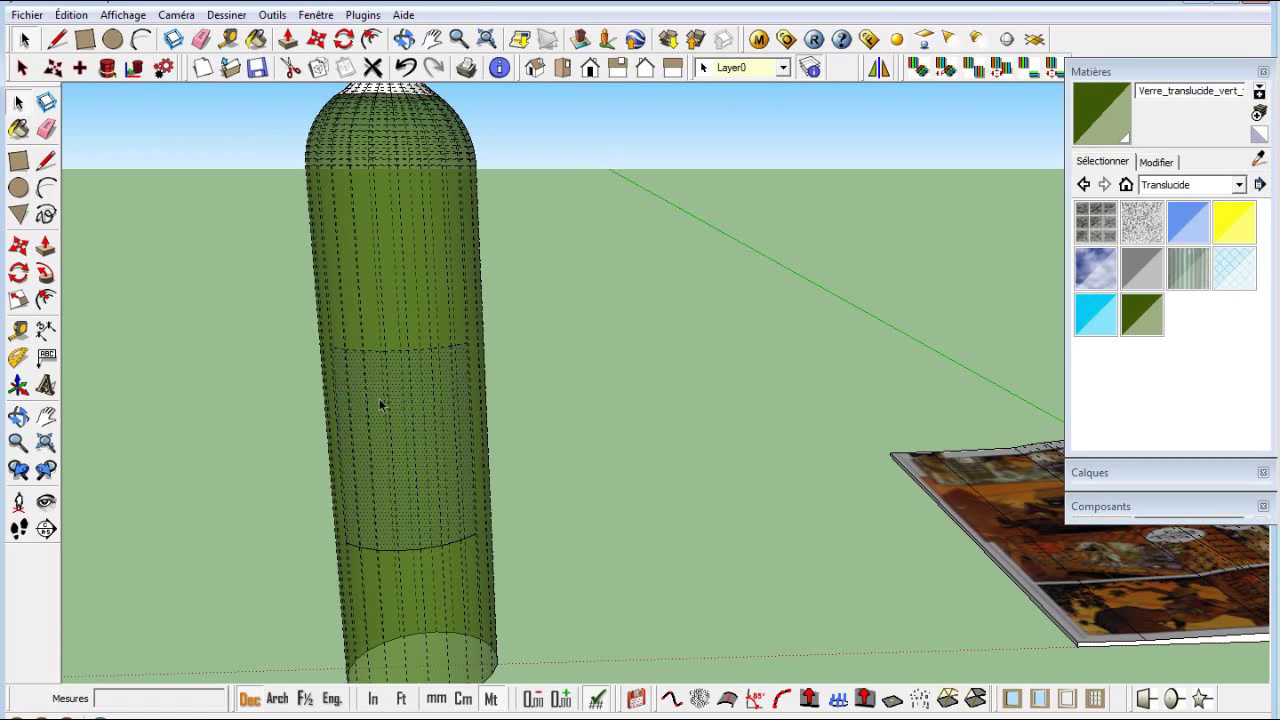
- Create texture 'Etiquette' on the label faces at 512 × 512 with Unwrap mapping
{"action": "right_click", "coordinate": [380, 399]}
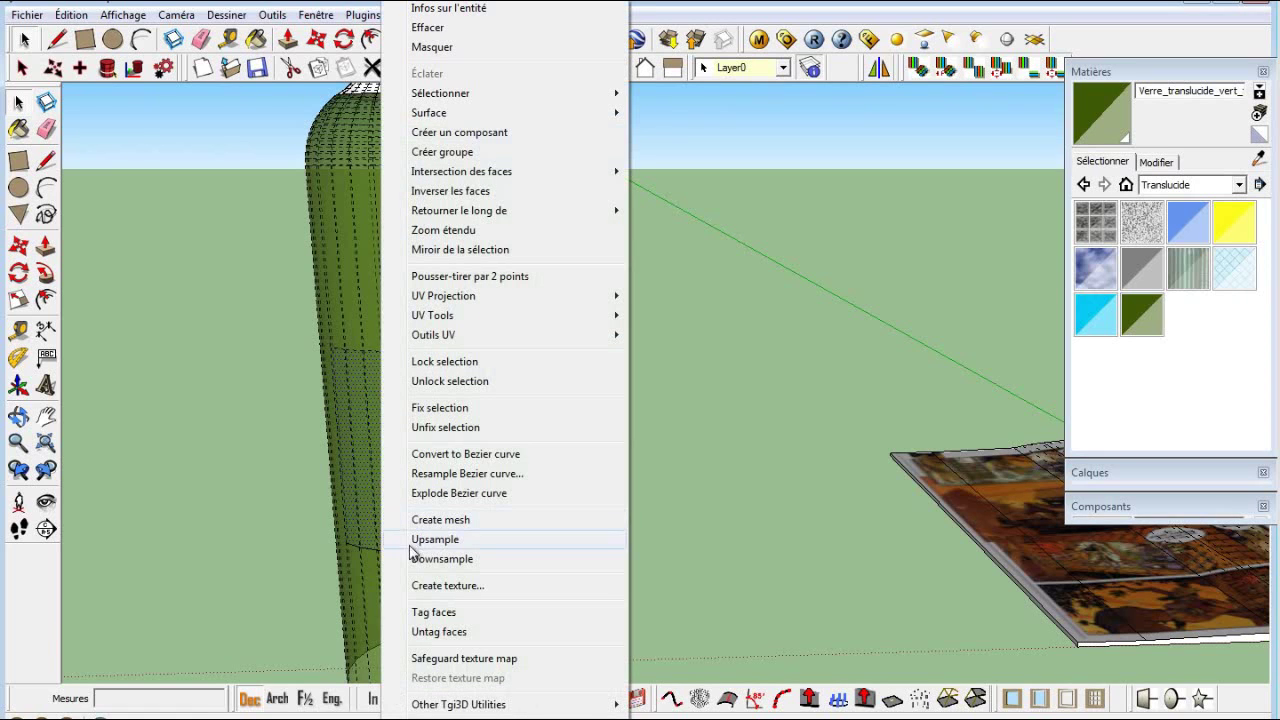
{"action": "left_click", "coordinate": [430, 585]}
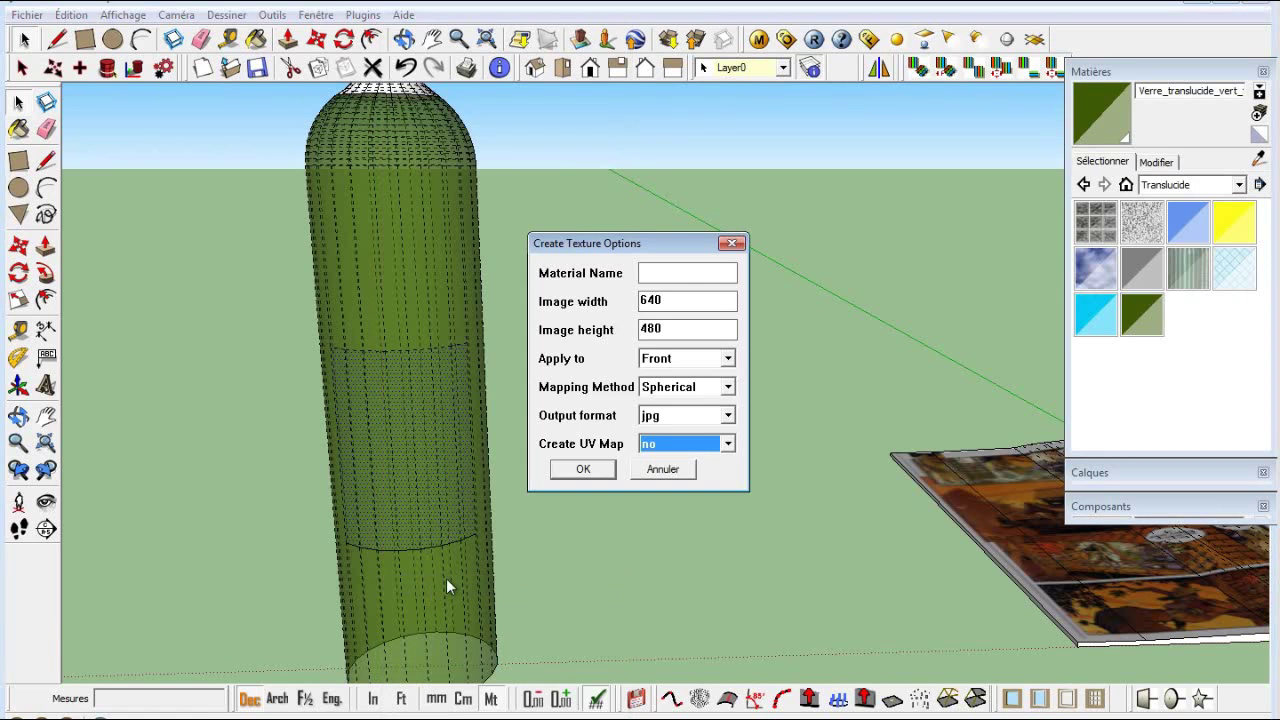
{"action": "left_click", "coordinate": [656, 271]}
{"action": "type", "text": "Etiquette"}
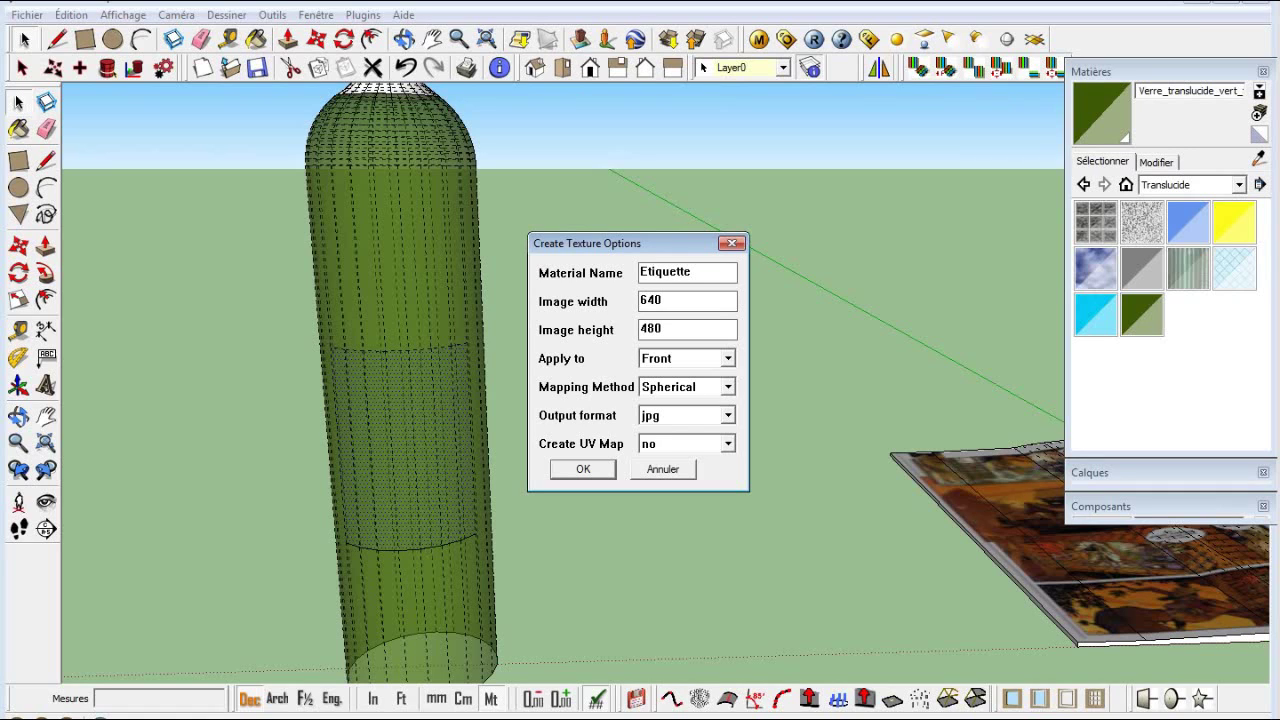
{"action": "key", "text": "Tab"}
{"action": "type", "text": "5"}
{"action": "key", "text": "Tab"}
{"action": "type", "text": "512"}
{"action": "left_click", "coordinate": [728, 386]}
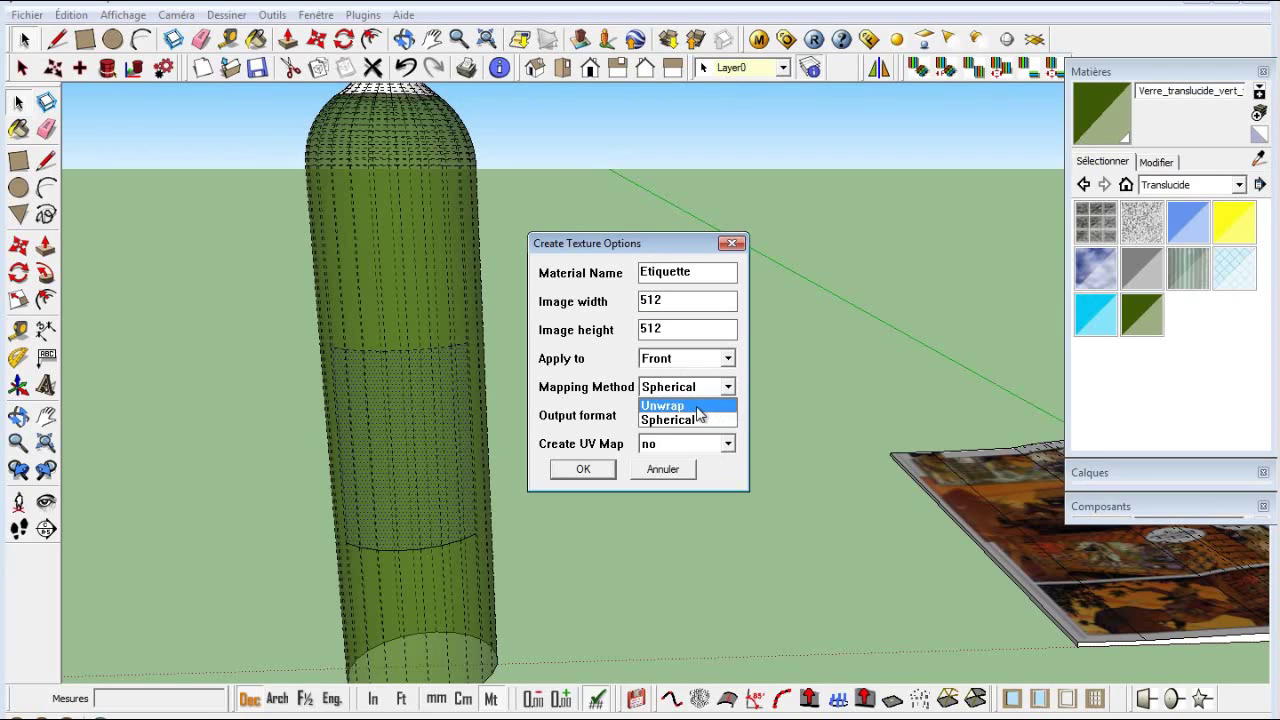
{"action": "left_click", "coordinate": [697, 408]}
{"action": "left_click", "coordinate": [588, 471]}
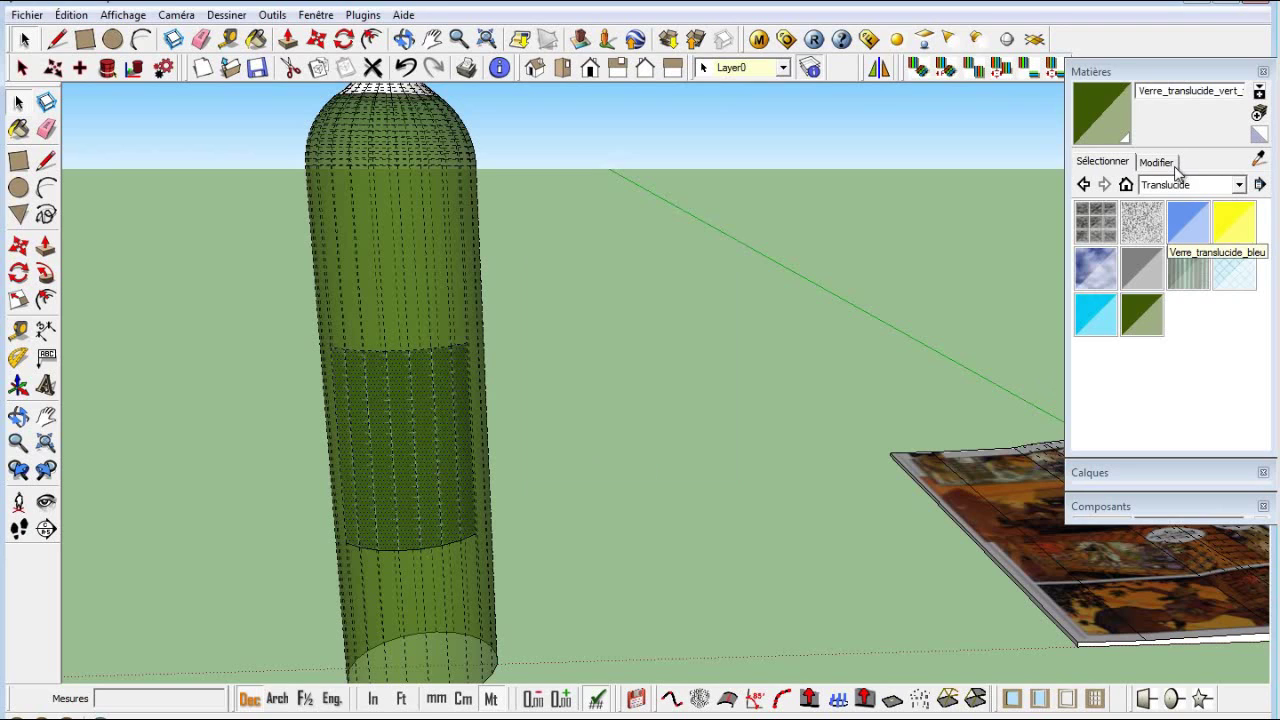
- In 'Dans le modèle', open the Etiquette swatch with 'Modifier l'image de texture…' in Photoshop
{"action": "left_click", "coordinate": [1239, 184]}
{"action": "scroll", "coordinate": [1230, 234], "scroll_direction": "up", "scroll_amount": 1}
{"action": "left_click", "coordinate": [1200, 206]}
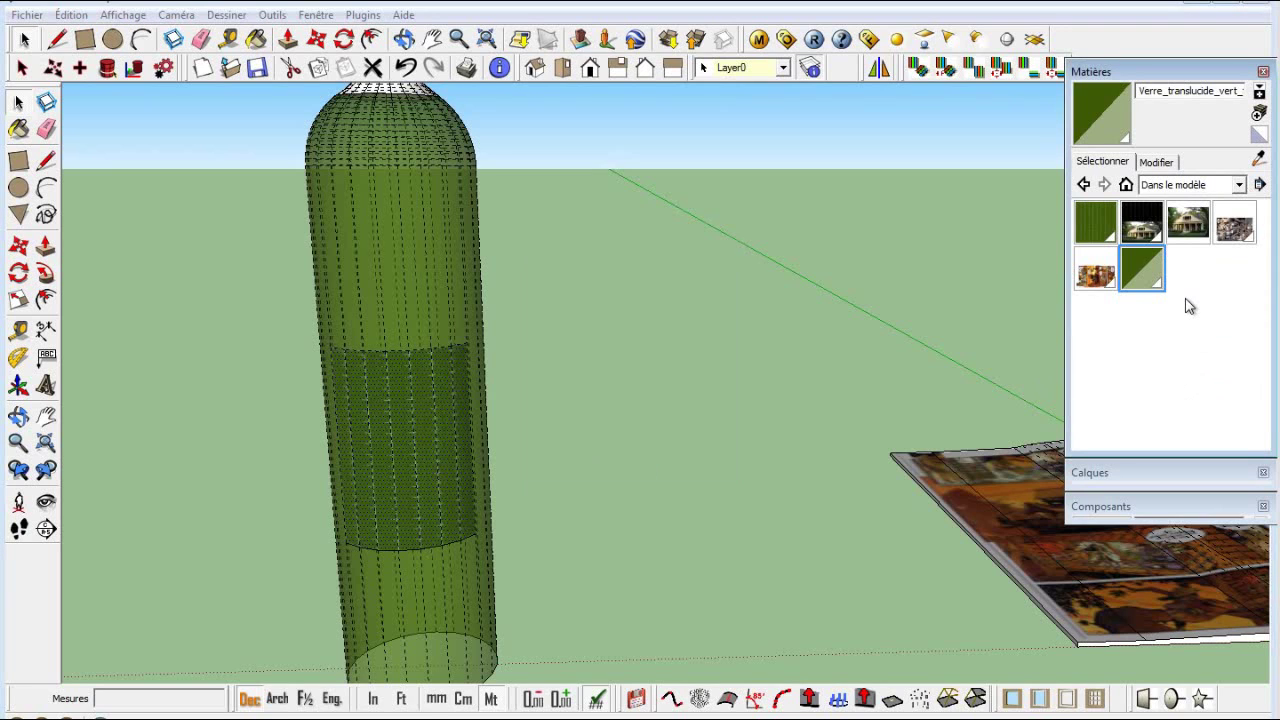
{"action": "right_click", "coordinate": [1138, 255]}
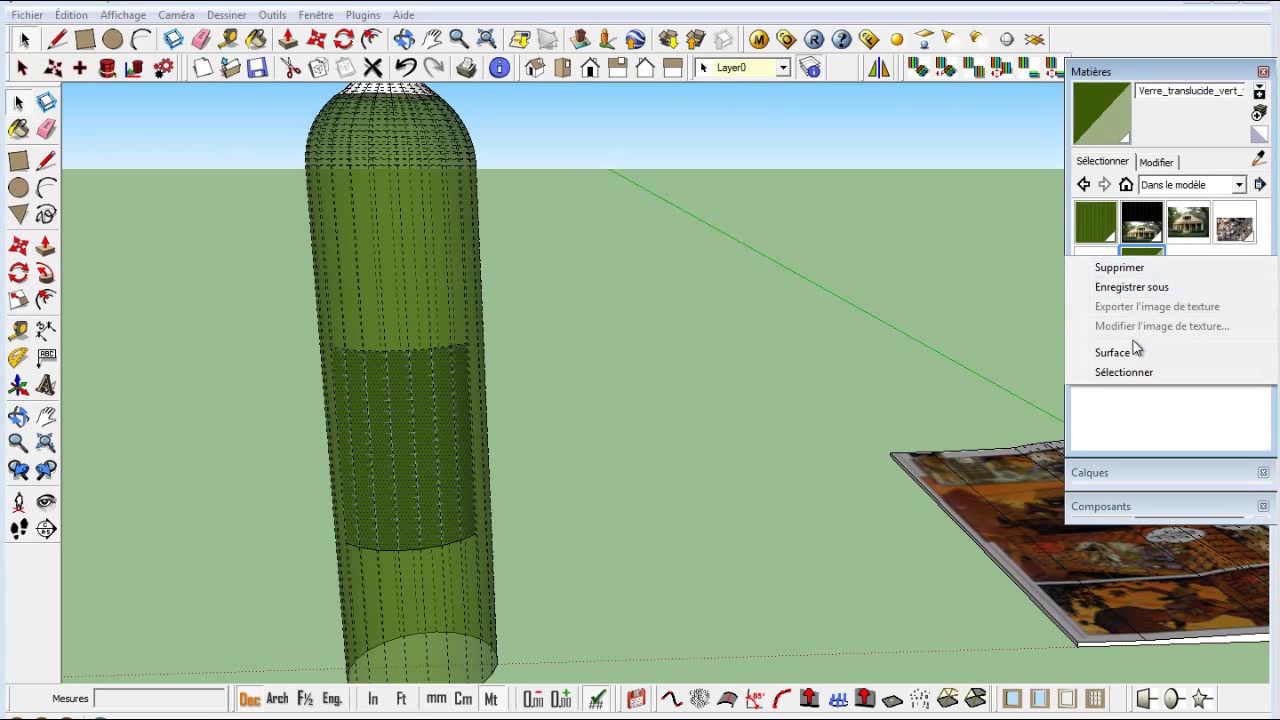
{"action": "left_click", "coordinate": [1199, 444]}
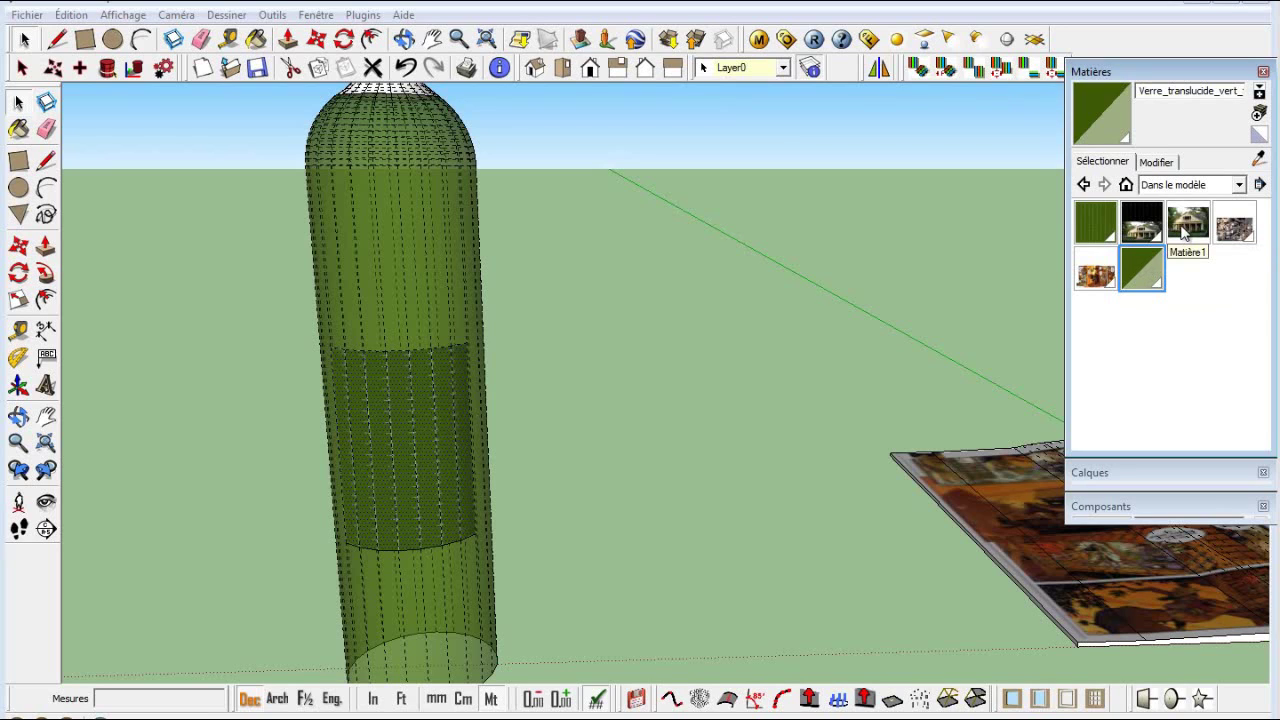
{"action": "left_click", "coordinate": [1098, 228]}
{"action": "right_click", "coordinate": [1098, 228]}
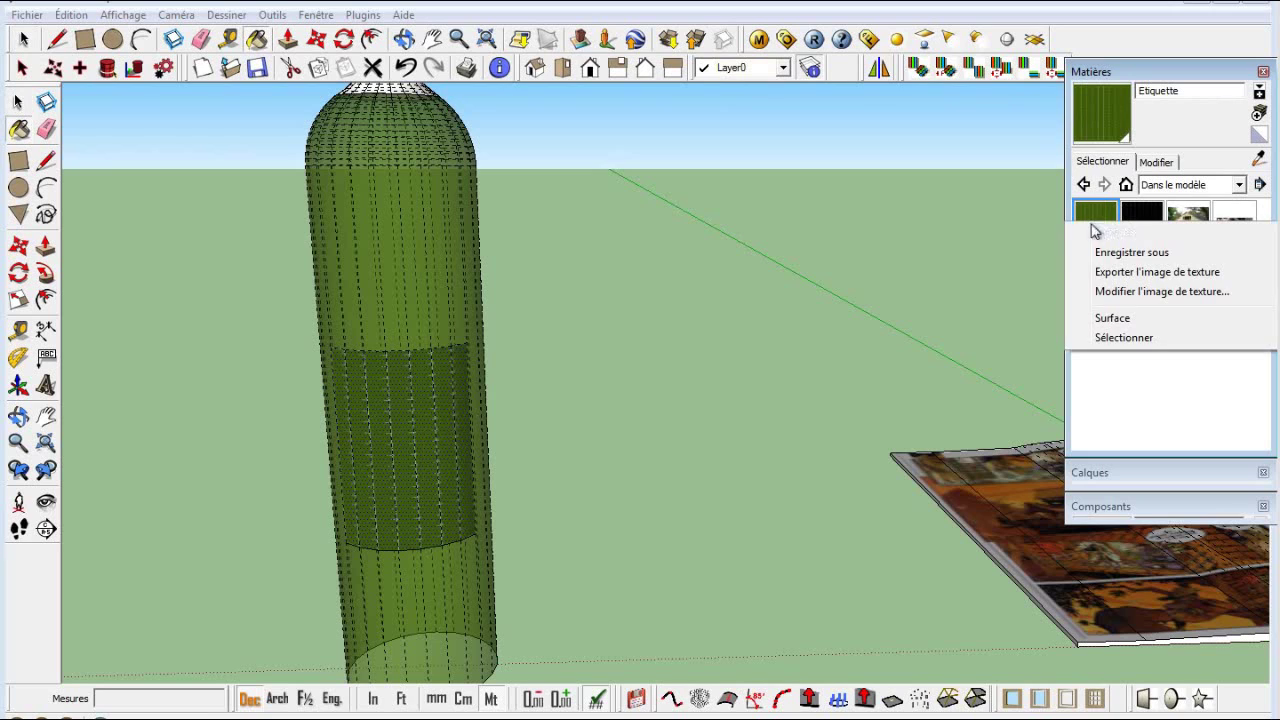
{"action": "left_click", "coordinate": [1117, 293]}
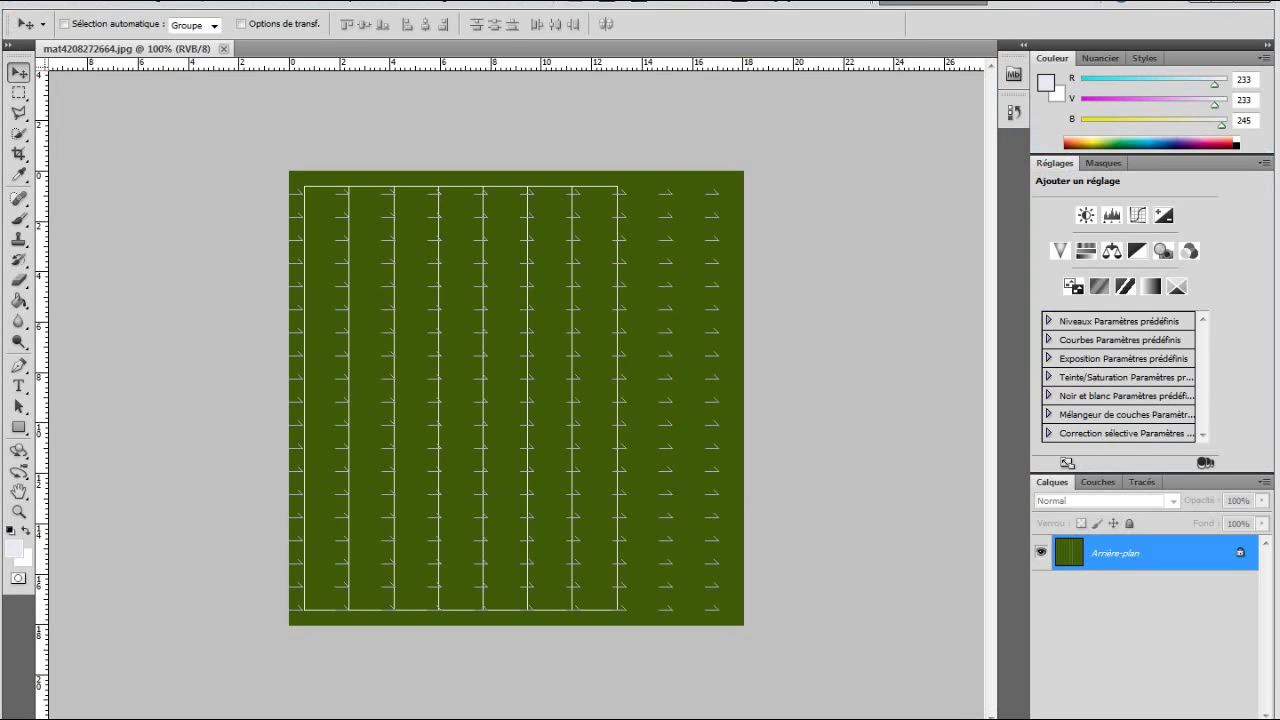
- Duplicate the background layer as Arrière-plan copie and reload the saved selection
{"action": "right_click", "coordinate": [1119, 558]}
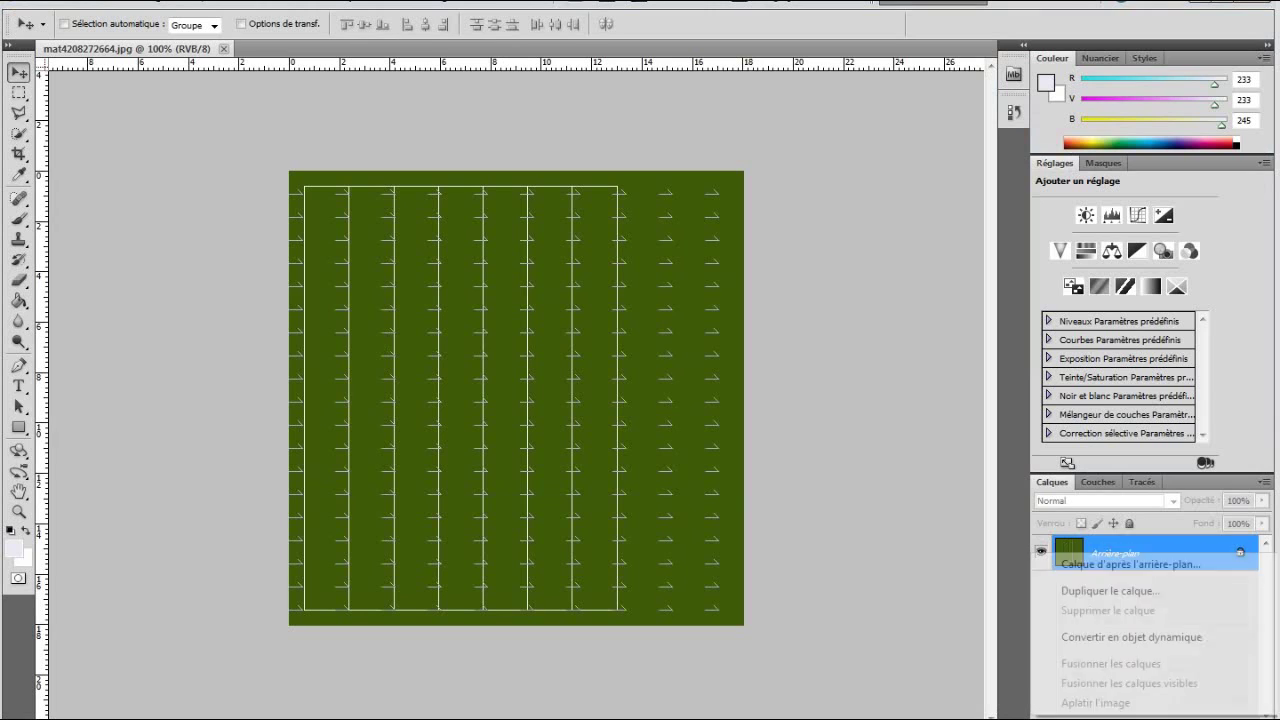
{"action": "left_click", "coordinate": [1110, 590]}
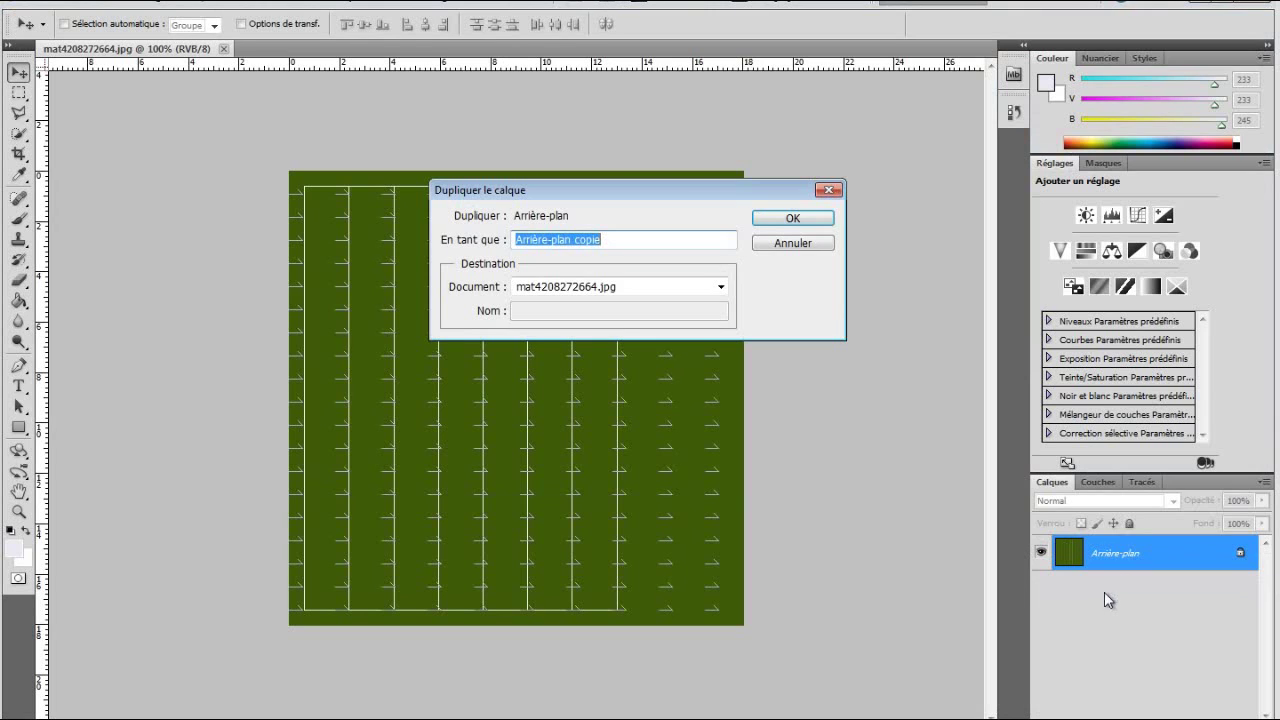
{"action": "left_click", "coordinate": [783, 222]}
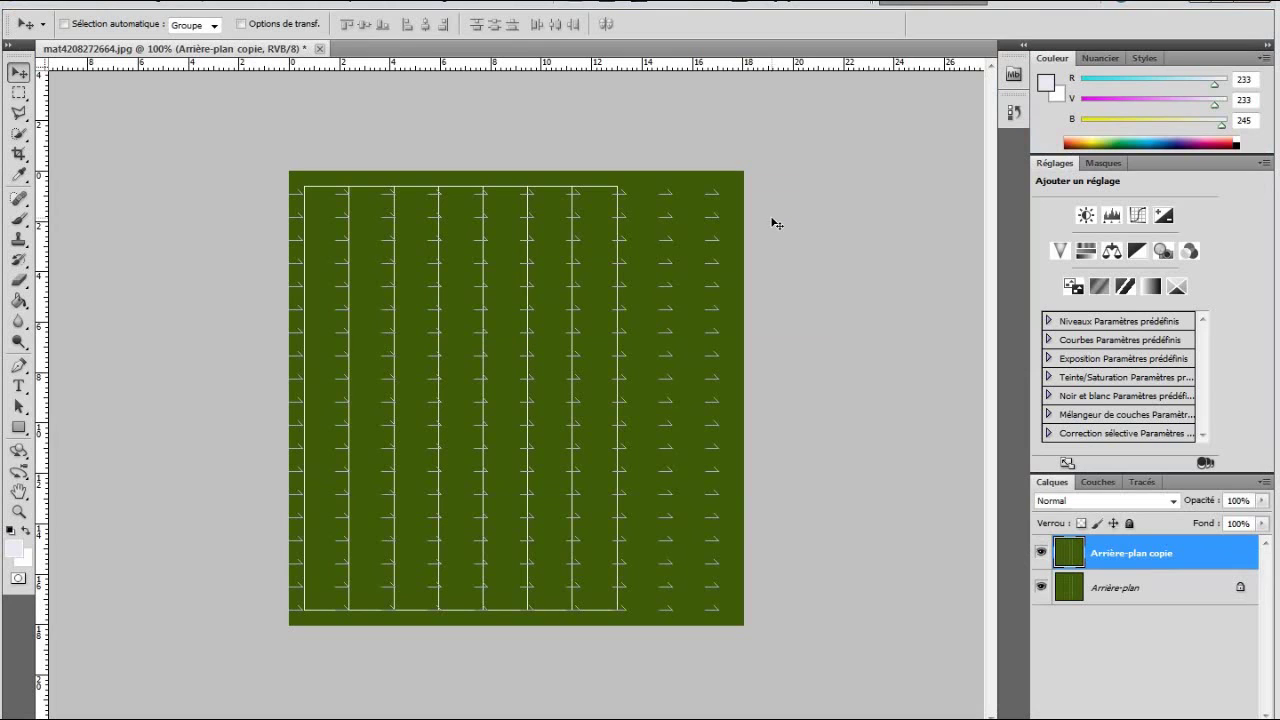
{"action": "left_click", "coordinate": [19, 92]}
{"action": "right_click", "coordinate": [459, 246]}
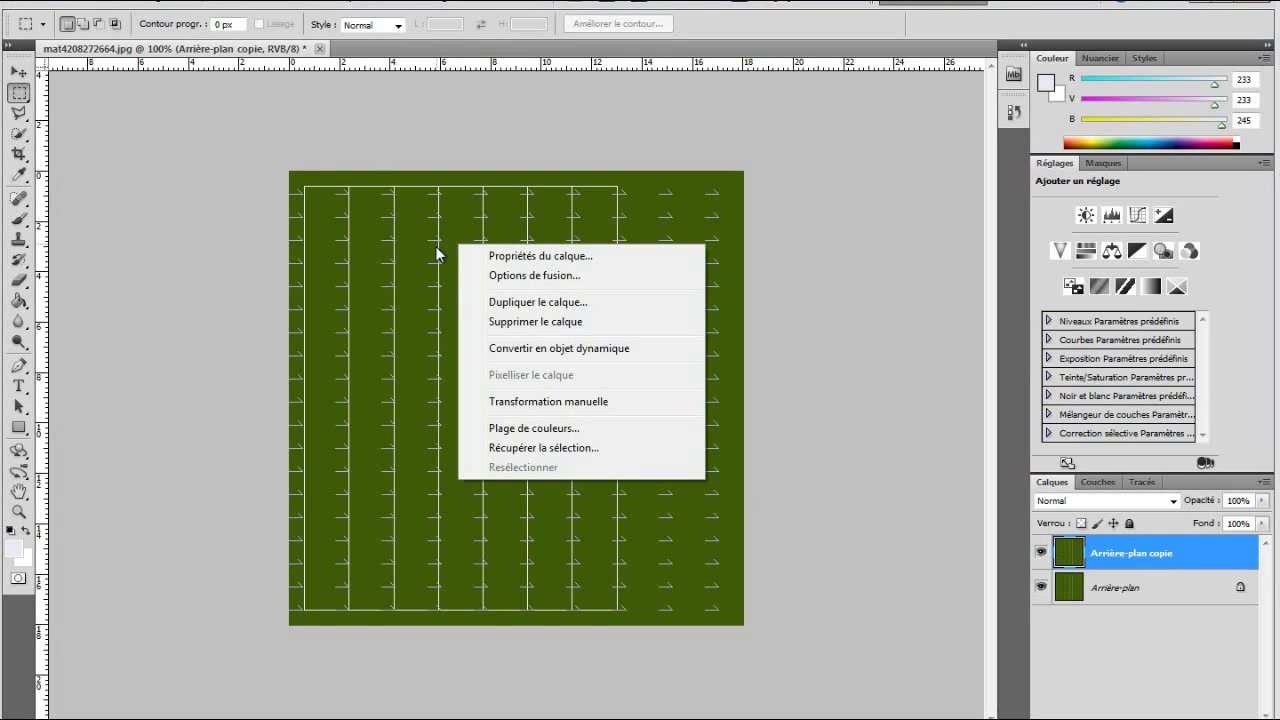
{"action": "left_click", "coordinate": [535, 449]}
{"action": "left_click", "coordinate": [800, 205]}
- Fill the selection with white, hide the copy layer, and bring up Fichier > Importer
{"action": "right_click", "coordinate": [538, 289]}
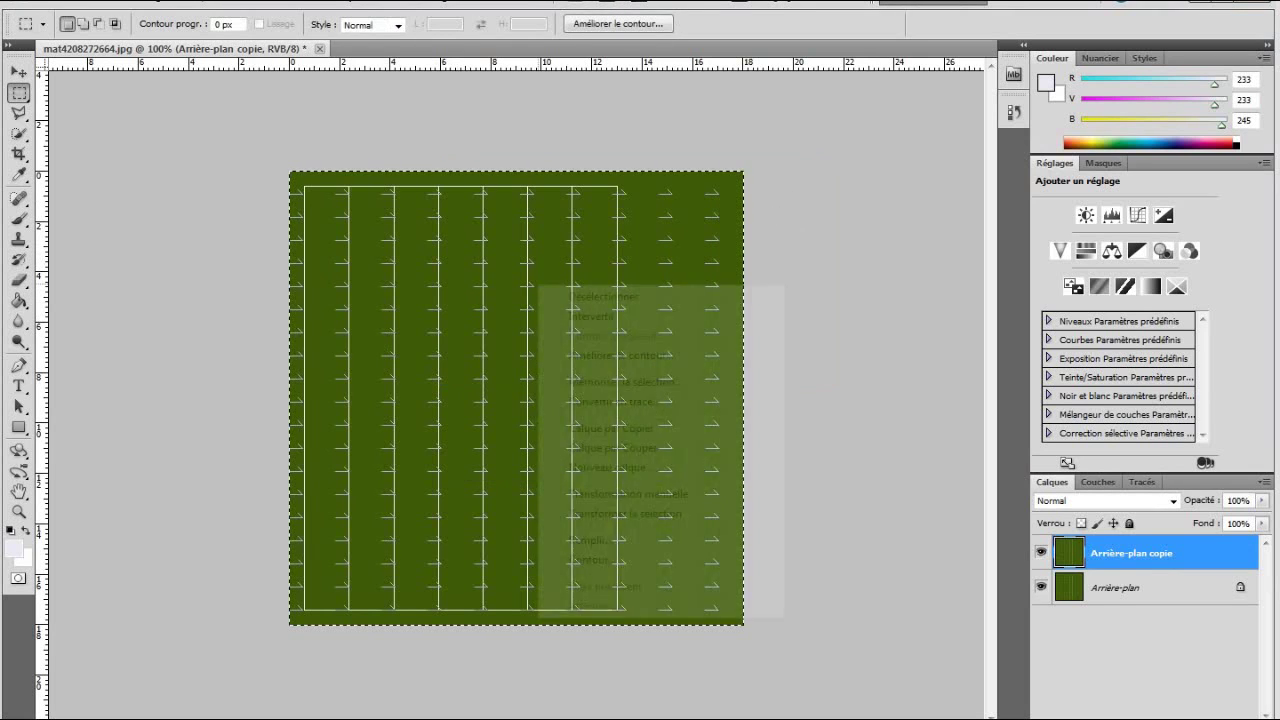
{"action": "left_click", "coordinate": [590, 541]}
{"action": "left_click", "coordinate": [749, 205]}
{"action": "key", "text": "m"}
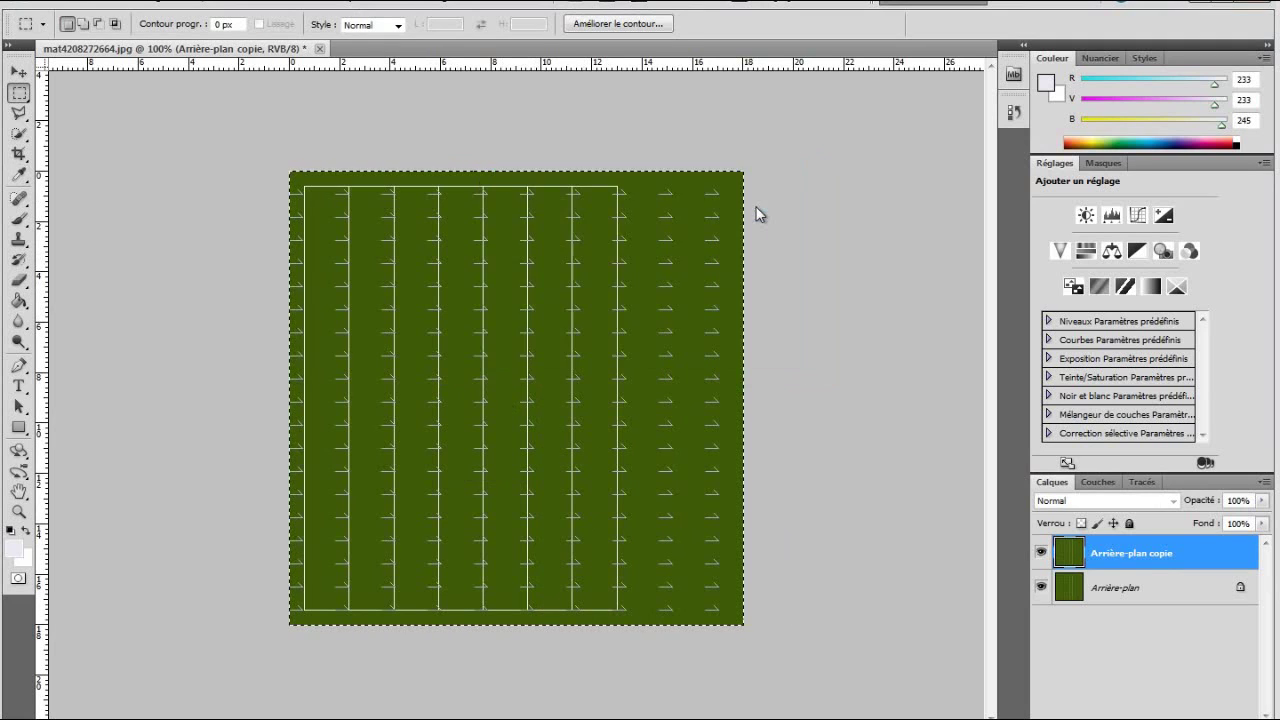
{"action": "left_click", "coordinate": [1041, 553]}
{"action": "left_click", "coordinate": [40, 8]}
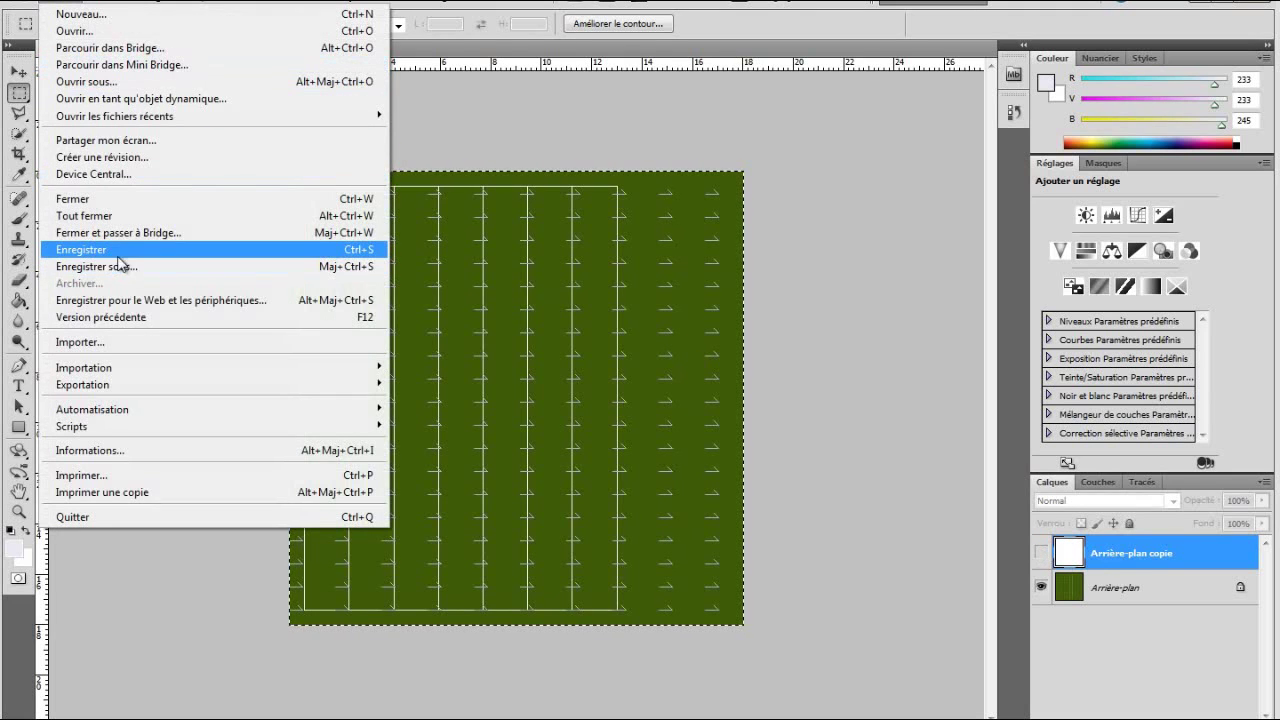
{"action": "left_click", "coordinate": [101, 345]}
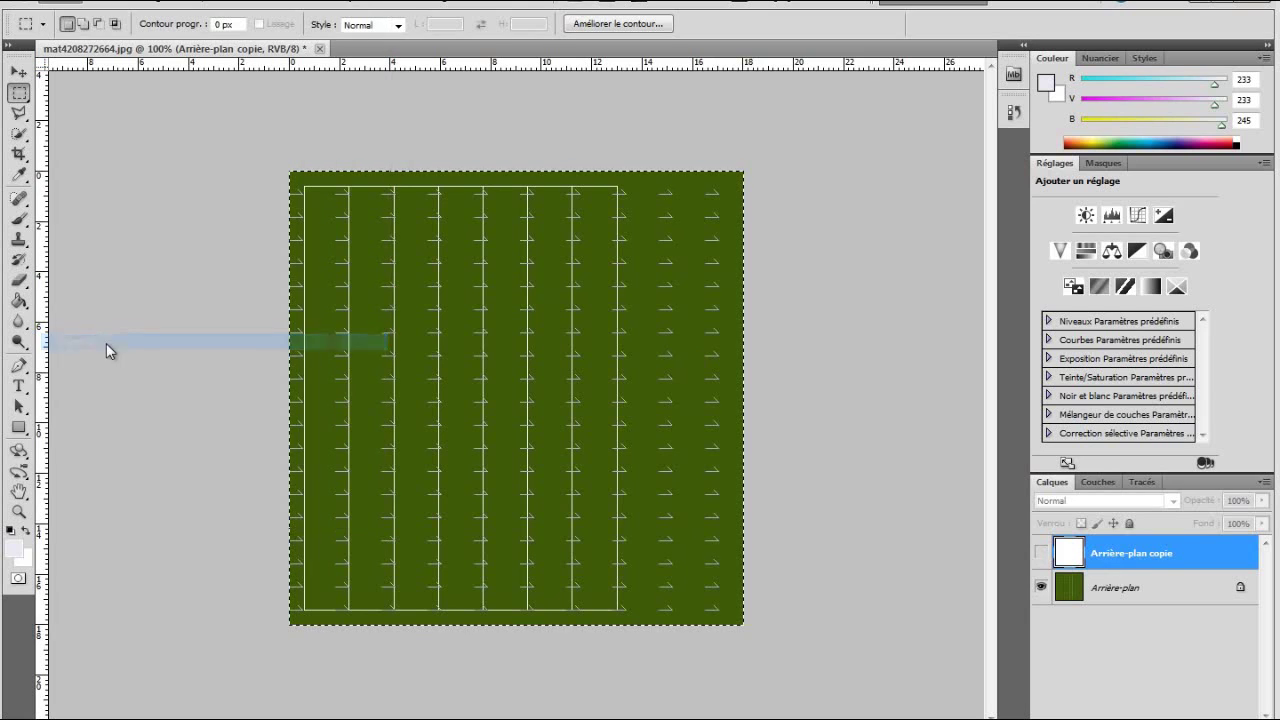
- Import ProvenceChateauneufDuPape and scale it to 61.86% × 119.95% over the texture's left side
{"action": "left_click", "coordinate": [780, 210]}
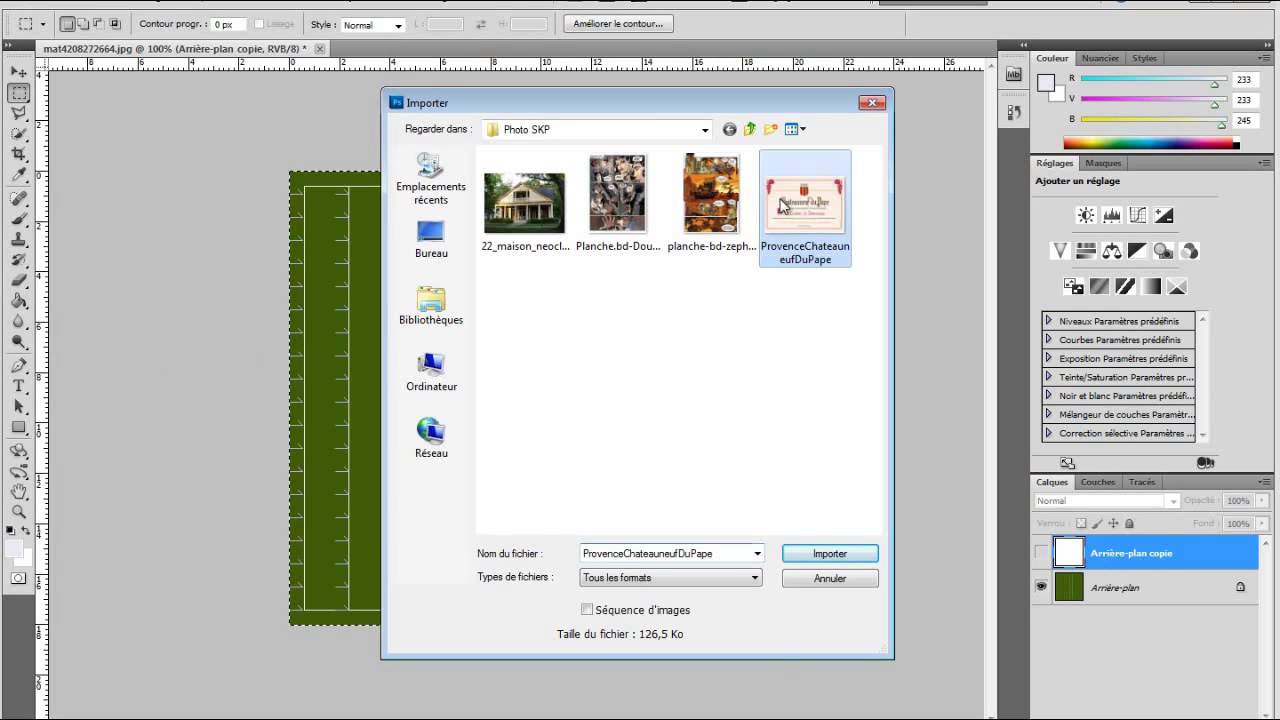
{"action": "left_click", "coordinate": [815, 552]}
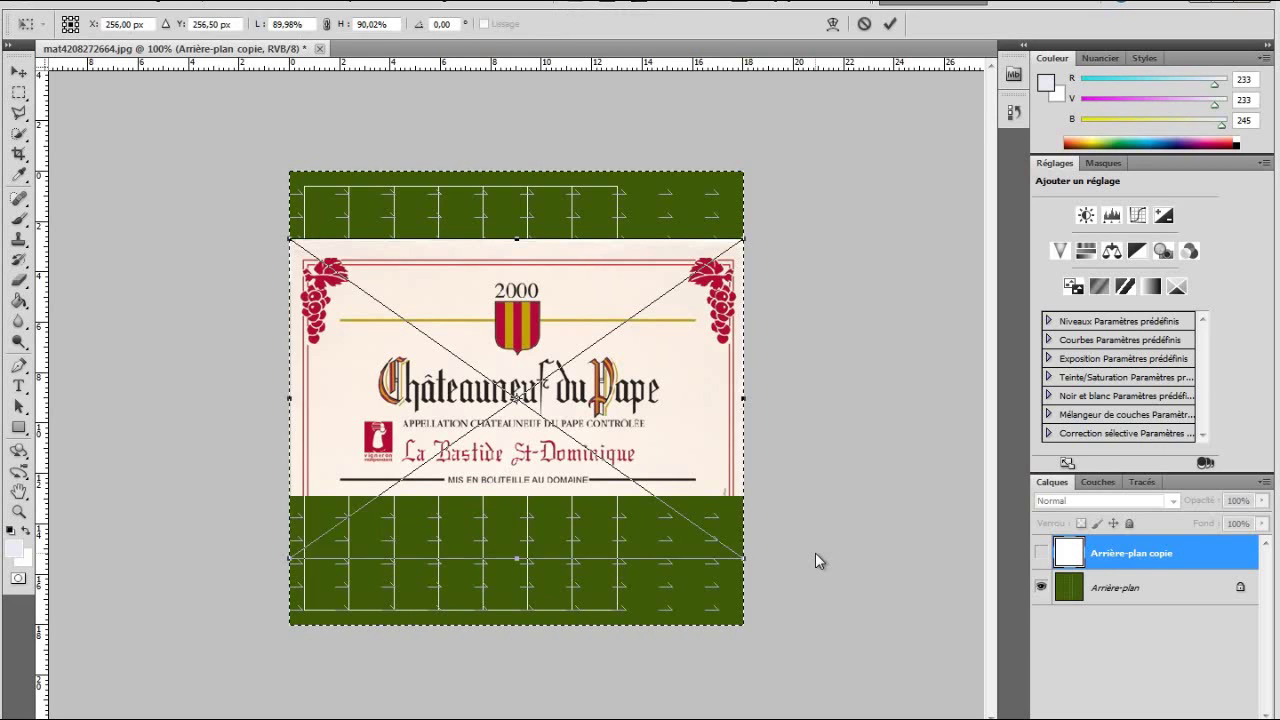
{"action": "left_click_drag", "start_coordinate": [290, 241], "coordinate": [417, 246]}
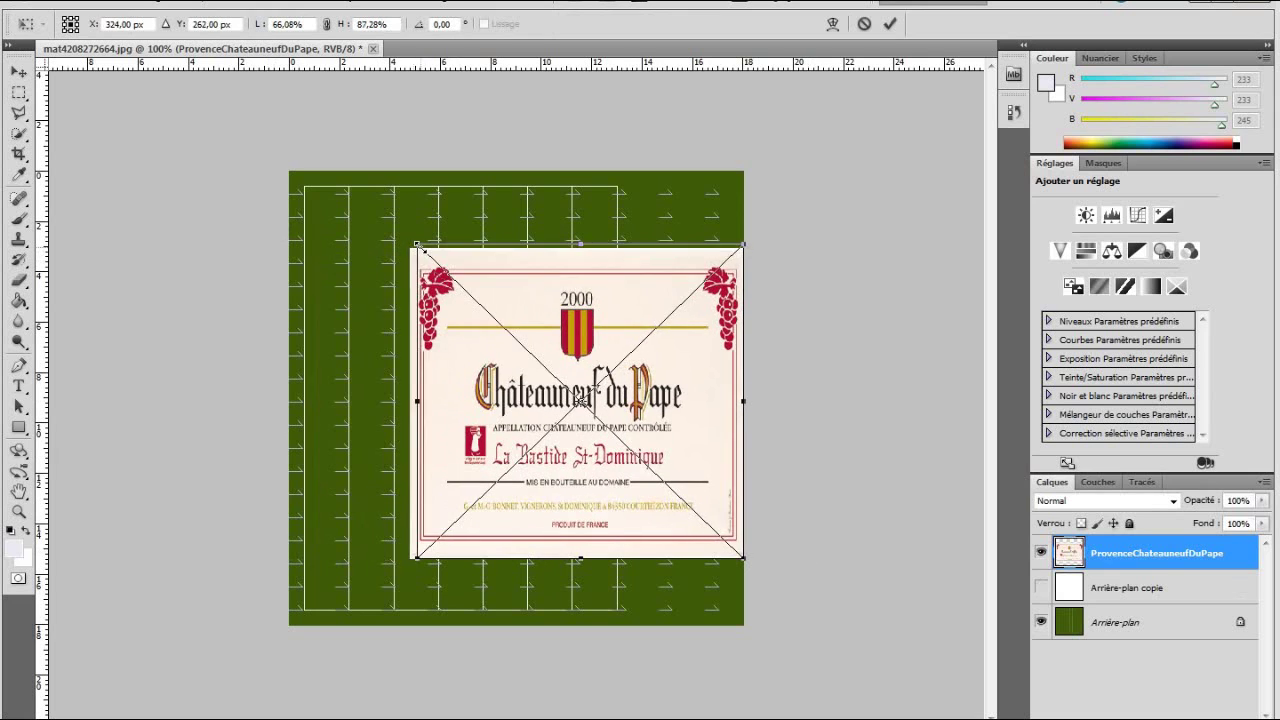
{"action": "mouse_move", "coordinate": [582, 398]}
{"action": "left_mouse_down"}
{"action": "mouse_move", "coordinate": [487, 292]}
{"action": "mouse_move", "coordinate": [493, 305]}
{"action": "left_mouse_up"}
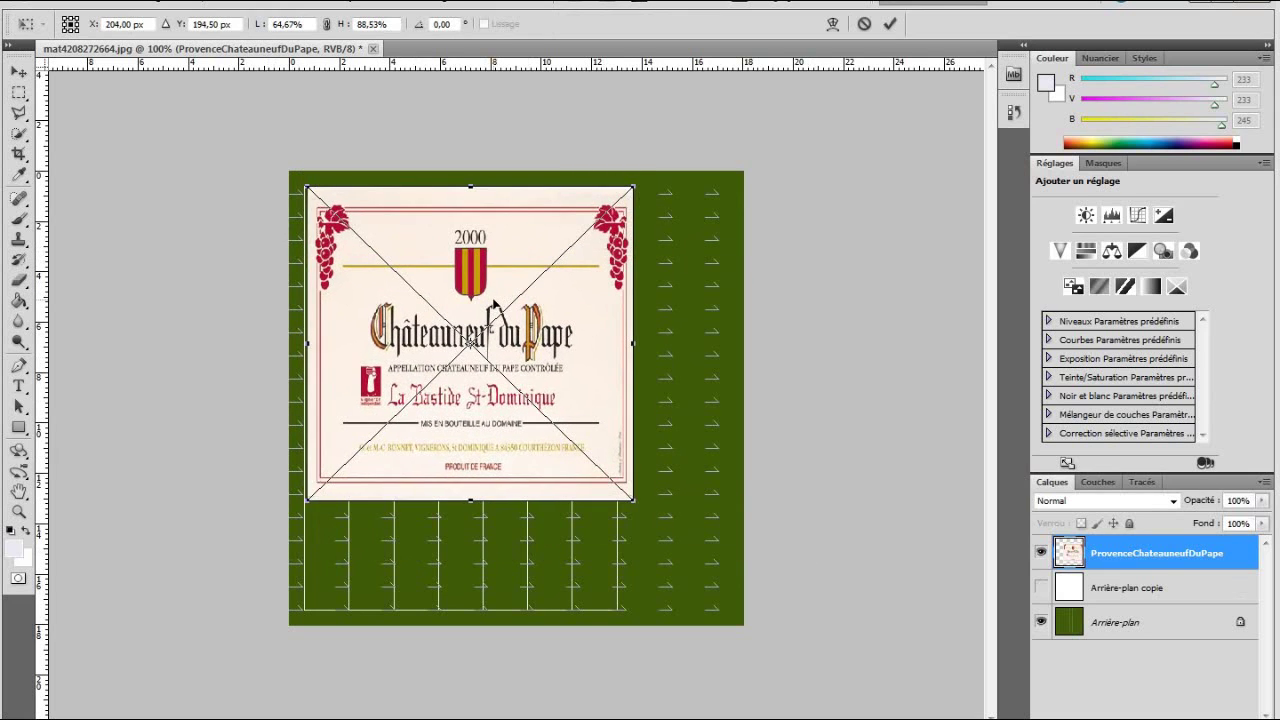
{"action": "left_click_drag", "start_coordinate": [493, 305], "coordinate": [491, 302]}
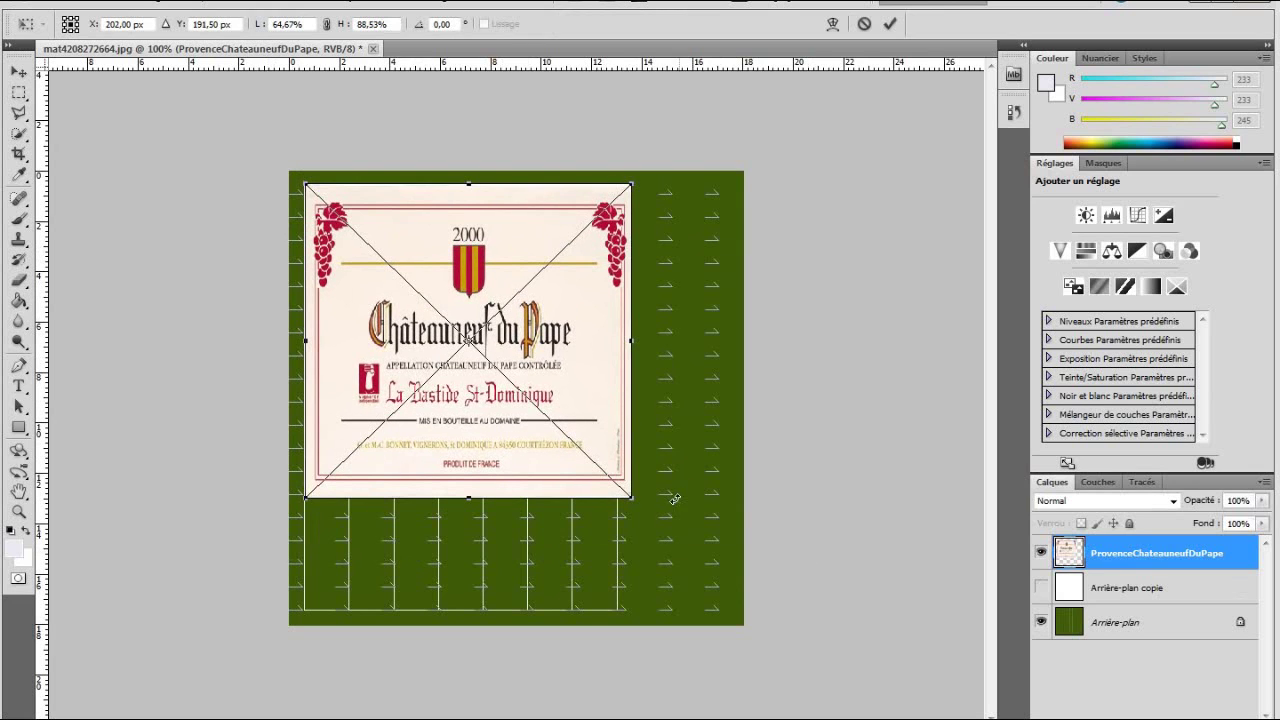
{"action": "mouse_move", "coordinate": [628, 493]}
{"action": "left_mouse_down"}
{"action": "mouse_move", "coordinate": [619, 622]}
{"action": "mouse_move", "coordinate": [616, 608]}
{"action": "left_mouse_up"}
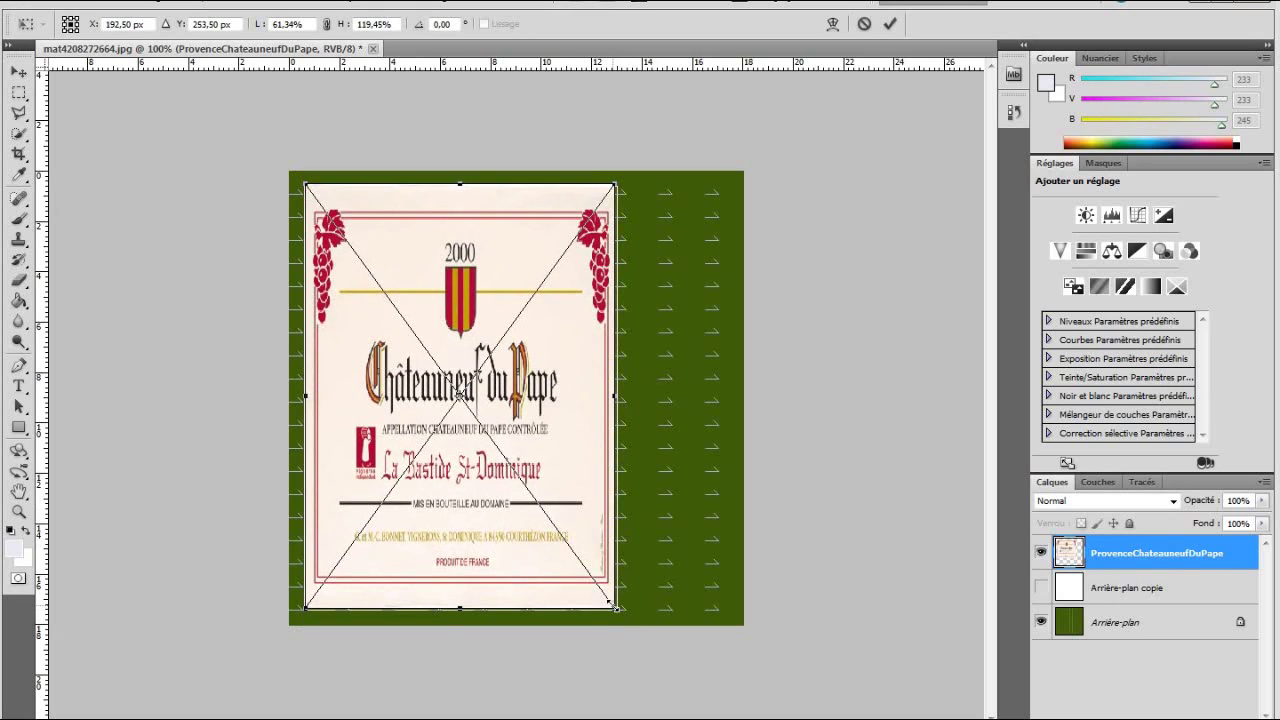
{"action": "left_click_drag", "start_coordinate": [614, 606], "coordinate": [618, 609]}
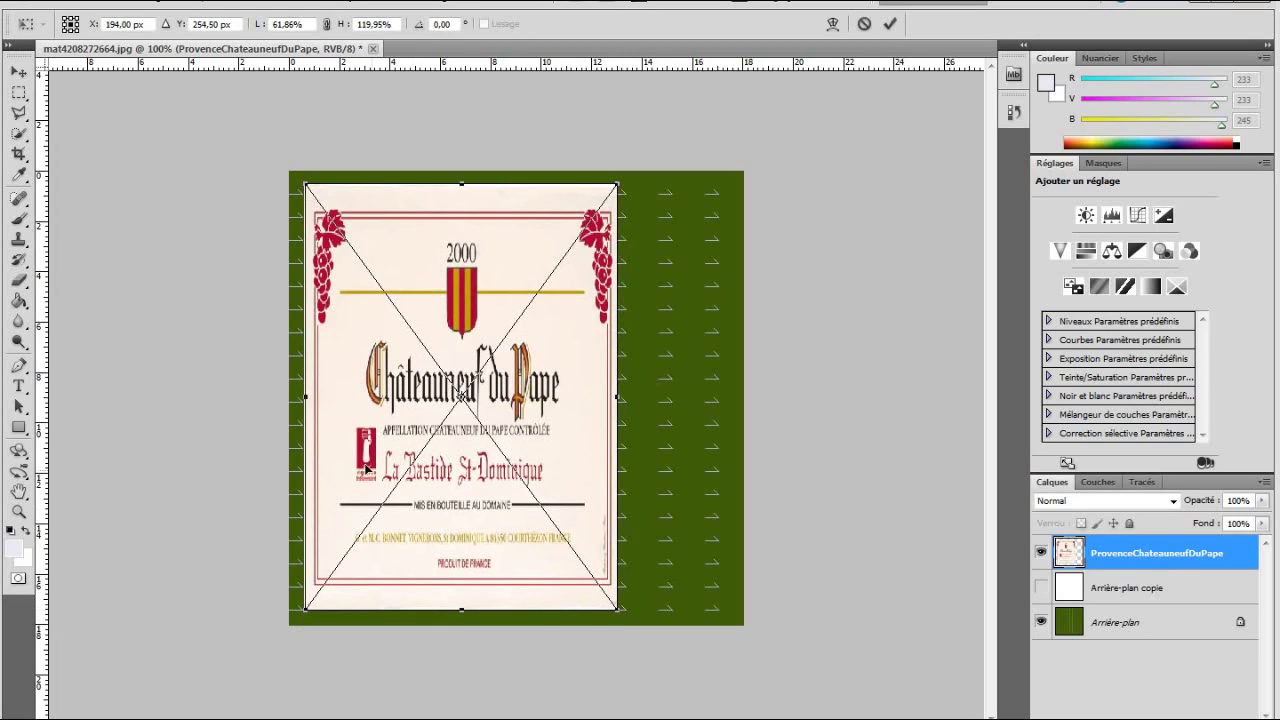
{"action": "left_click", "coordinate": [22, 74]}
{"action": "left_click", "coordinate": [545, 282]}
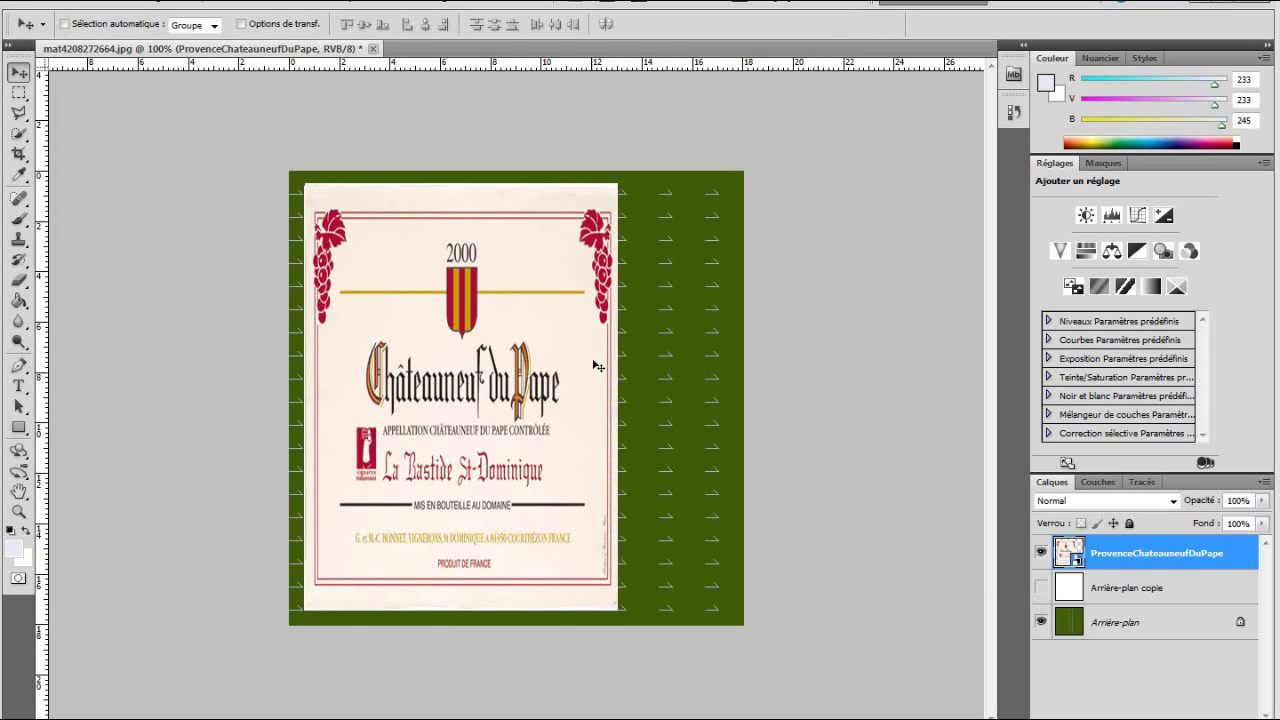
- Make the white Arrière-plan copie layer visible and merge all three label layers into one
{"action": "left_click", "coordinate": [1137, 630], "text": "shift"}
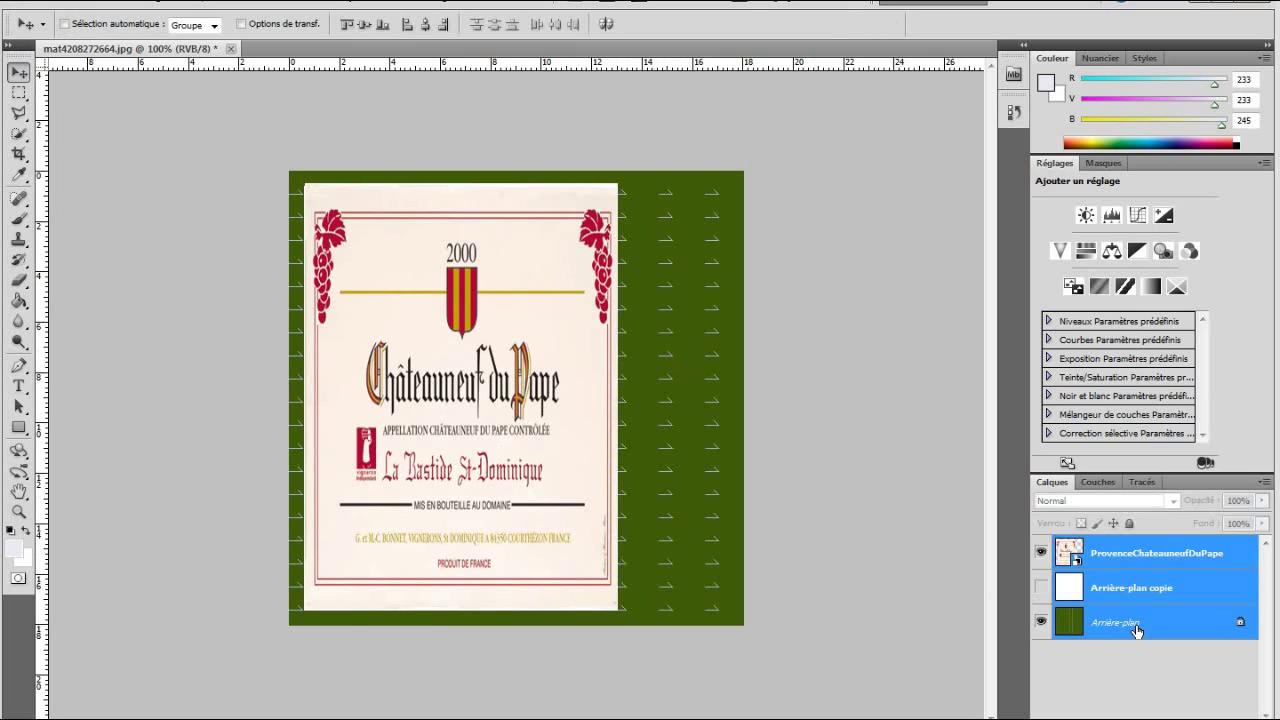
{"action": "right_click", "coordinate": [1137, 630]}
{"action": "left_click", "coordinate": [1102, 664]}
{"action": "left_click", "coordinate": [1040, 588]}
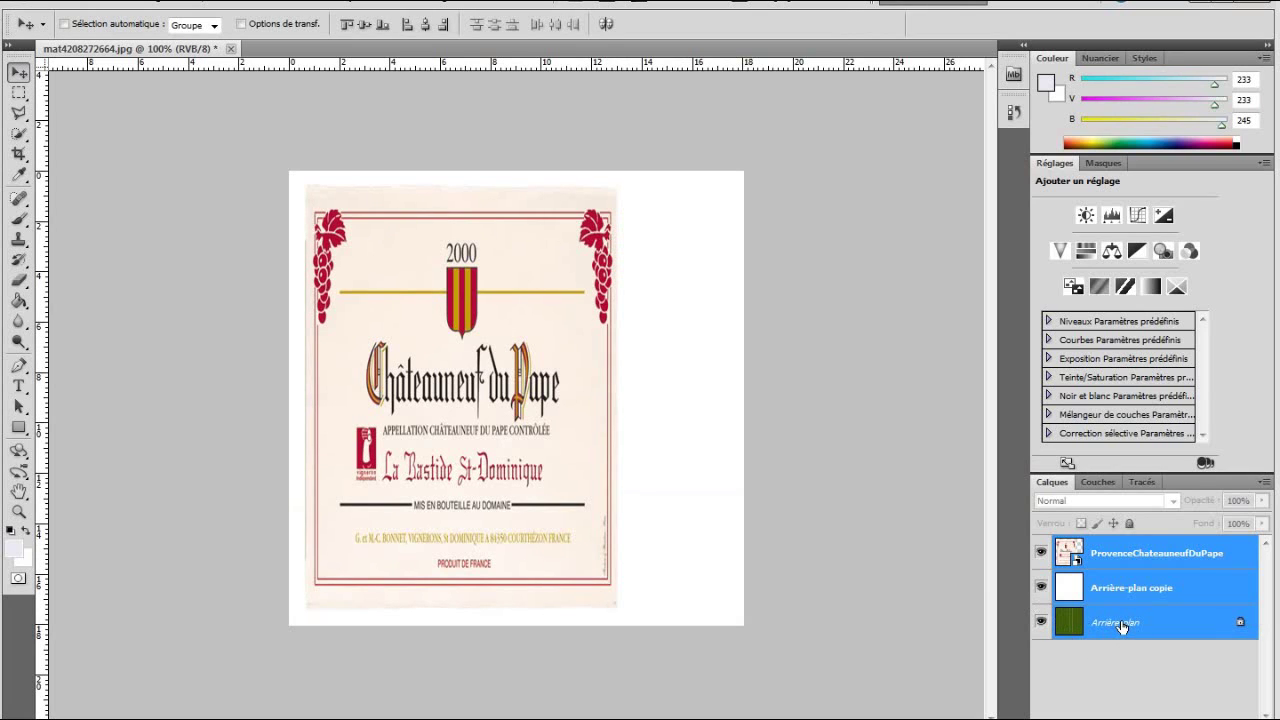
{"action": "right_click", "coordinate": [1121, 627]}
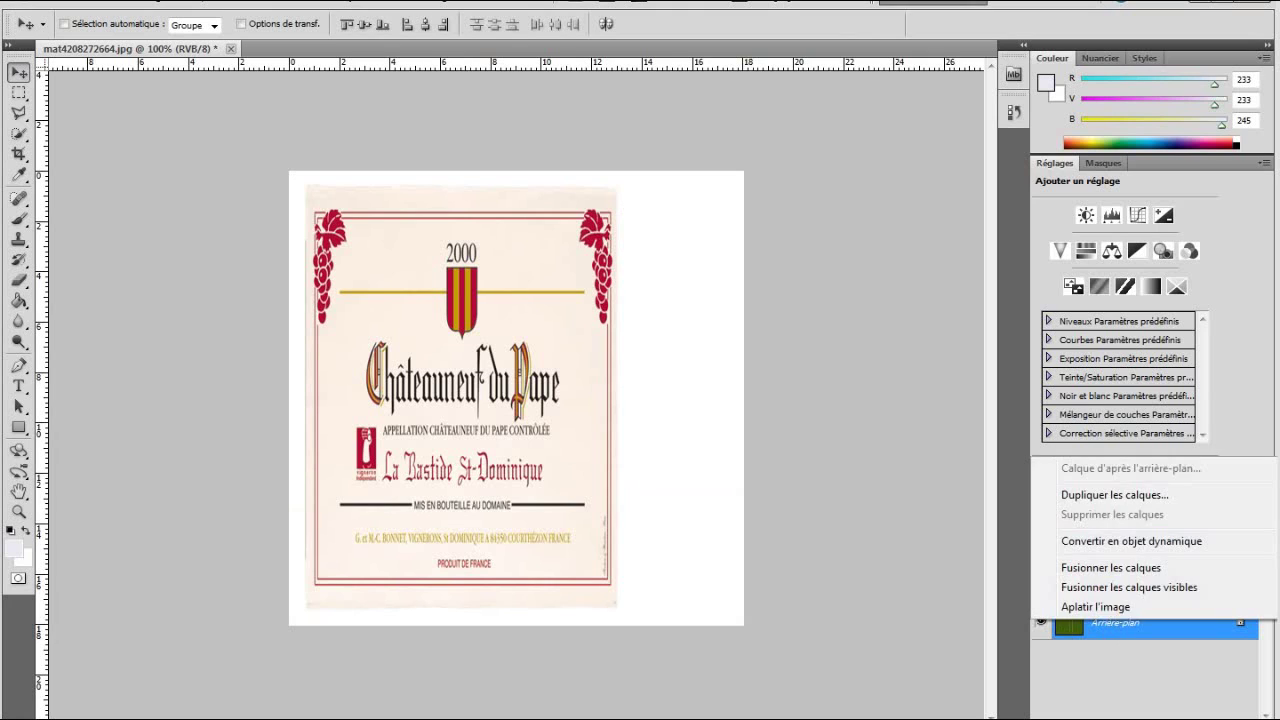
{"action": "left_click", "coordinate": [1105, 567]}
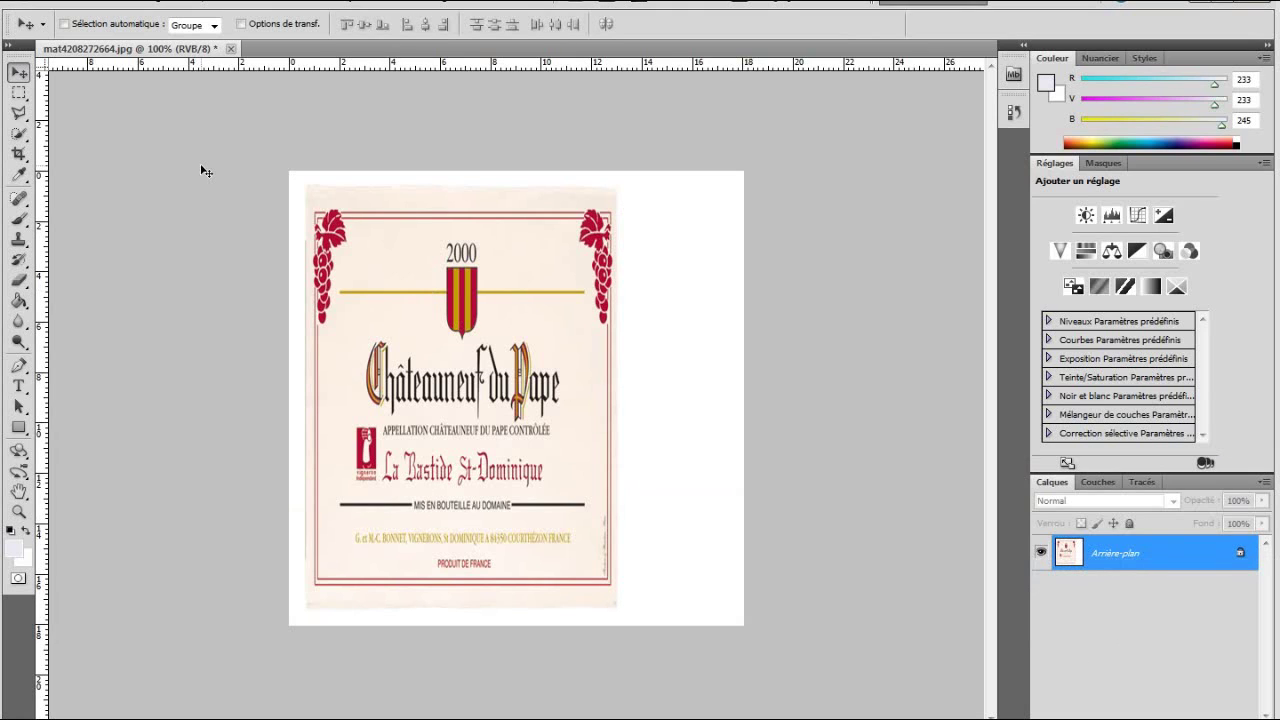
- Save the merged label as a JPEG with the default options and return to SketchUp
{"action": "key", "text": "ctrl+s"}
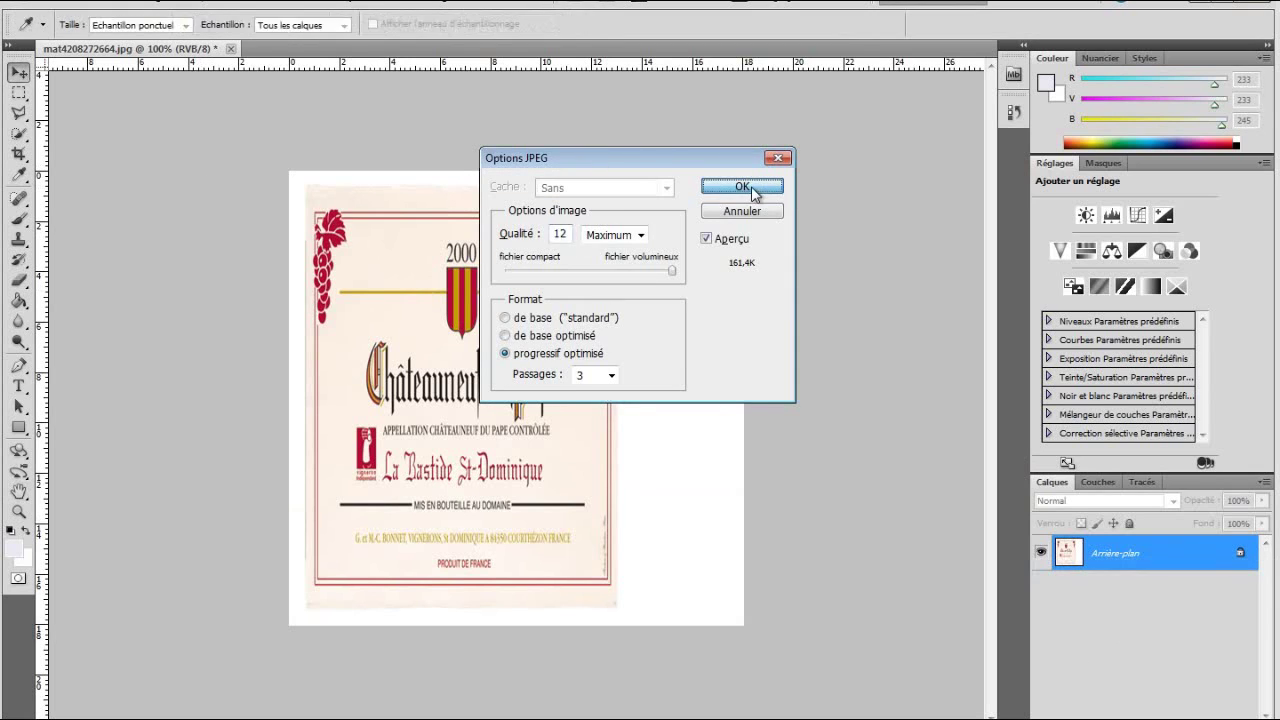
{"action": "left_click", "coordinate": [742, 187]}
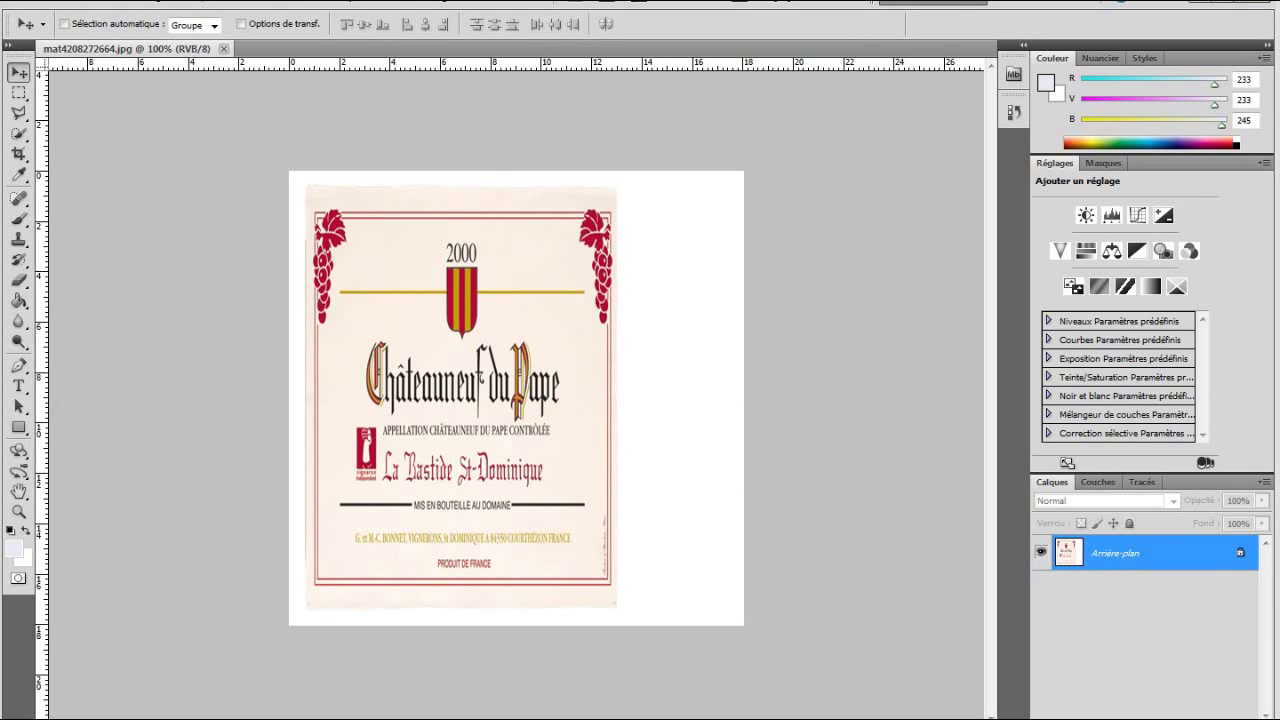
{"action": "left_click", "coordinate": [573, 709]}
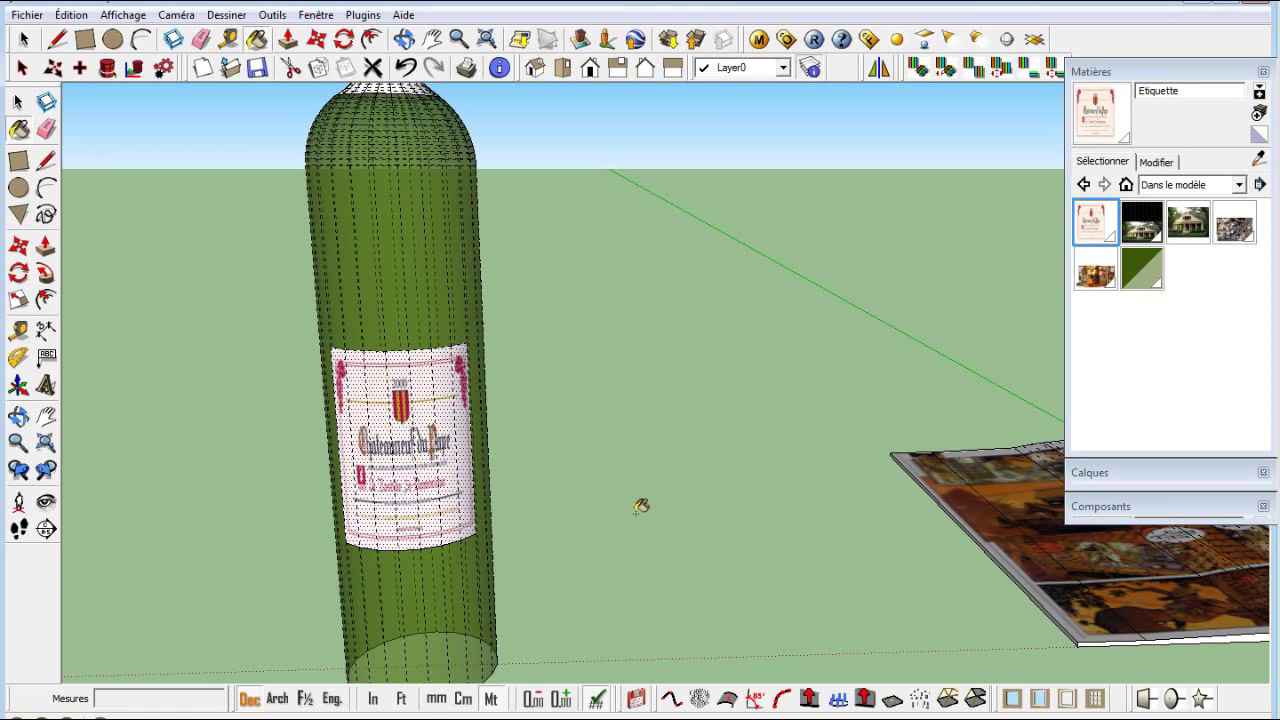
- Paint the selected bottle neck with Verre_translucide_vert_foncé, then deselect it
{"action": "key", "text": "space"}
{"action": "scroll", "coordinate": [630, 507], "scroll_direction": "down", "scroll_amount": 2}
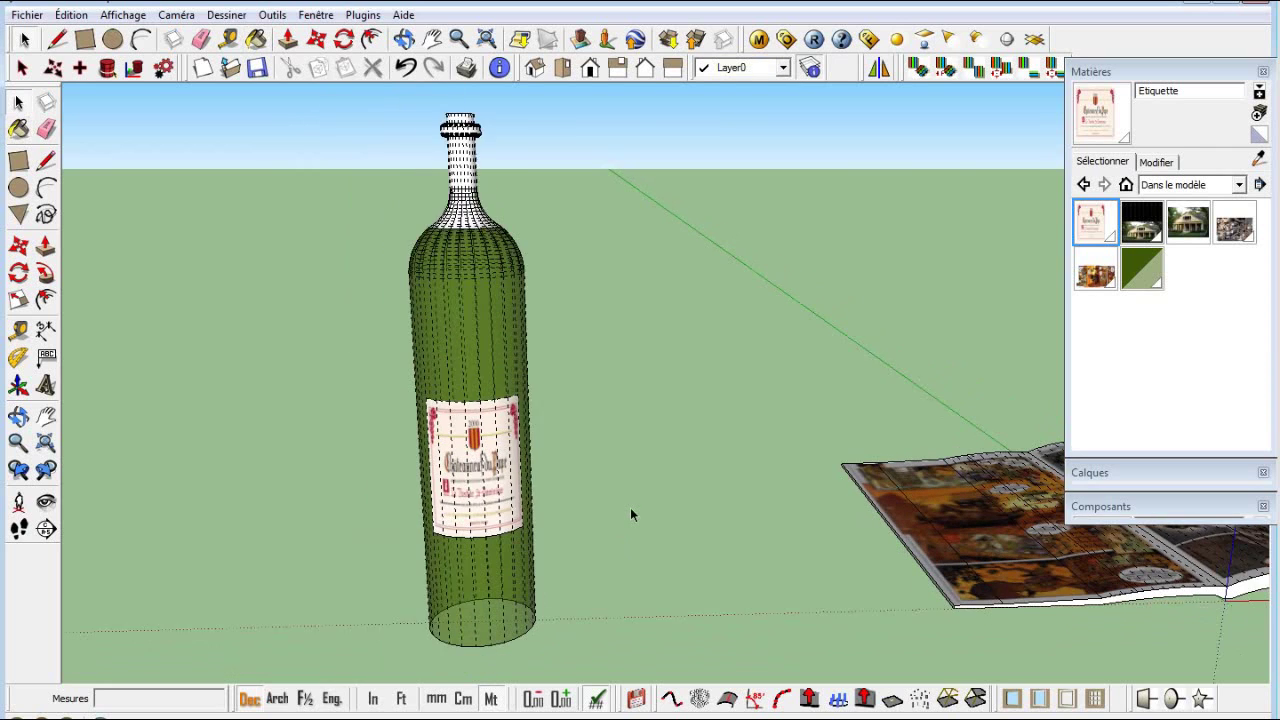
{"action": "scroll", "coordinate": [630, 510], "scroll_direction": "down", "scroll_amount": 1}
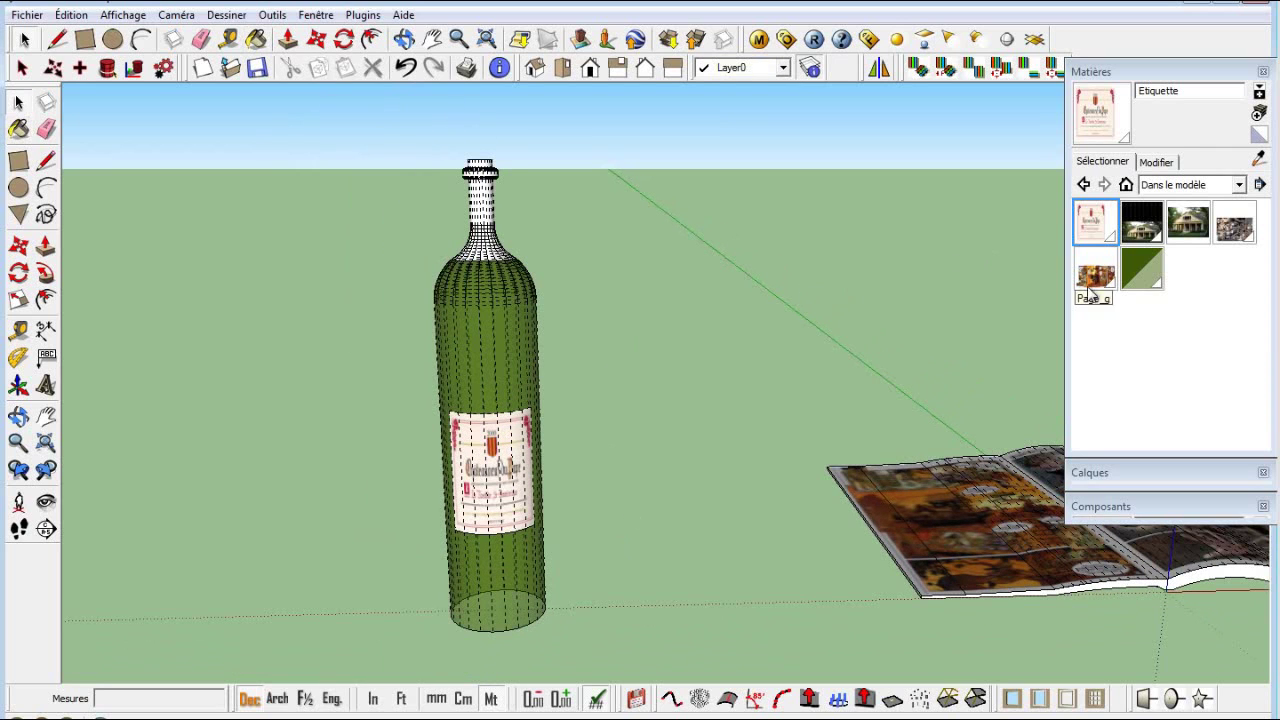
{"action": "left_click", "coordinate": [1142, 268]}
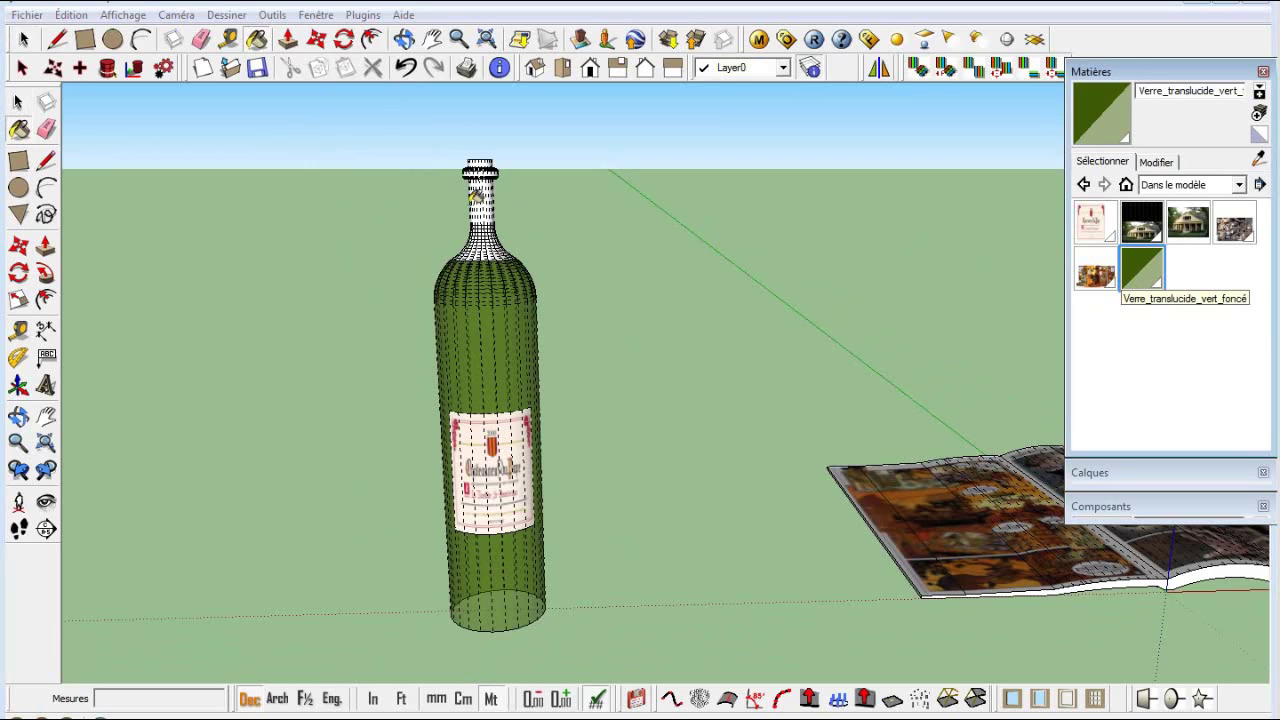
{"action": "key", "text": "space"}
{"action": "left_click_drag", "start_coordinate": [414, 147], "coordinate": [543, 285]}
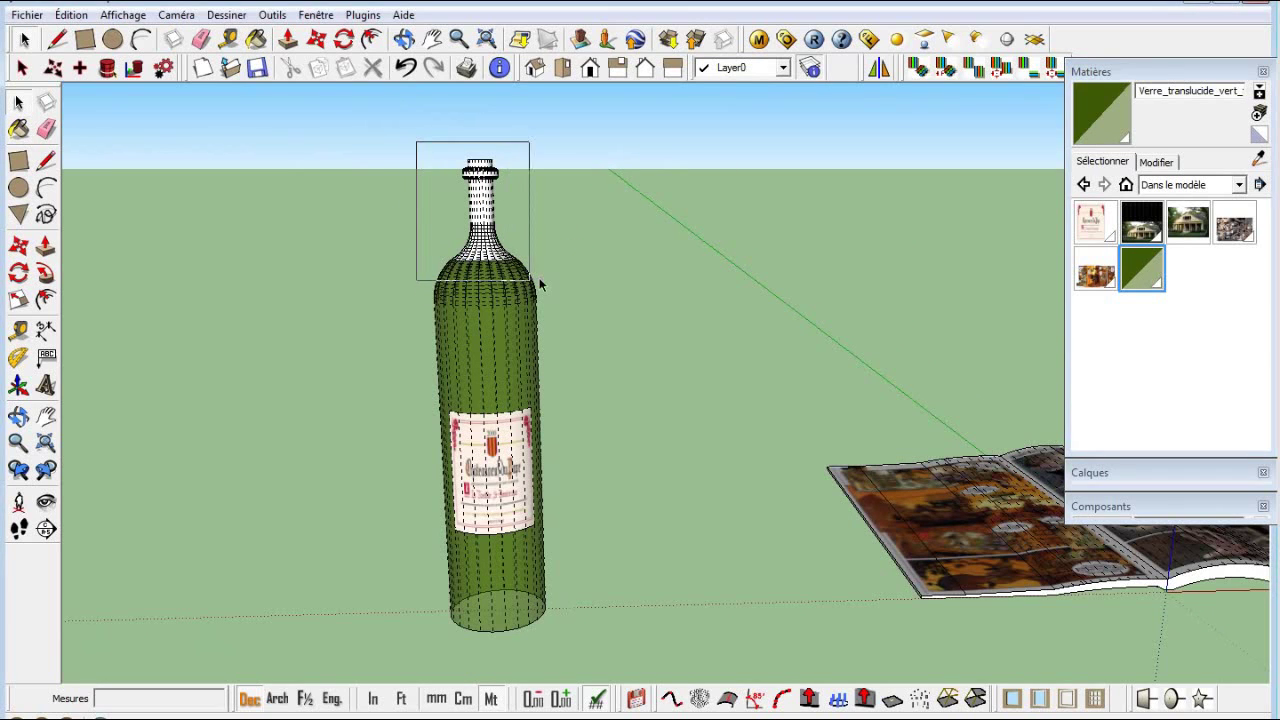
{"action": "left_click", "coordinate": [1138, 262]}
{"action": "left_click", "coordinate": [497, 236]}
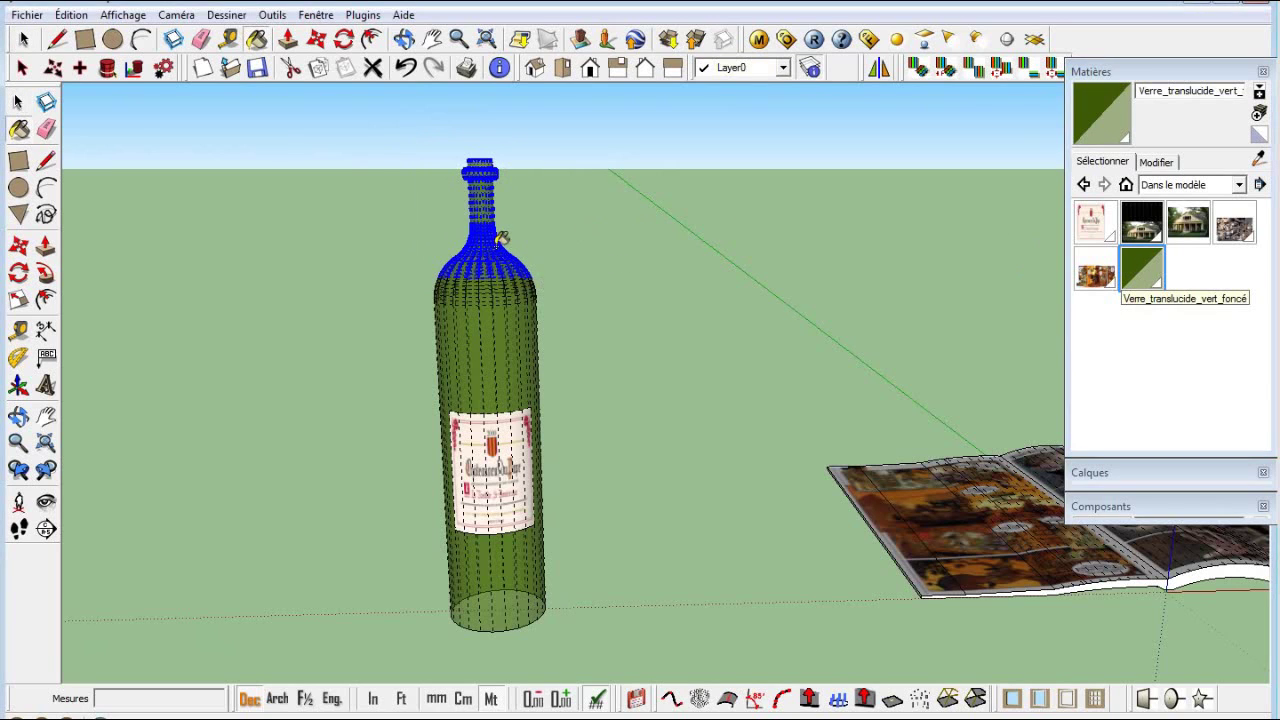
{"action": "key", "text": "space"}
{"action": "left_click", "coordinate": [602, 277]}
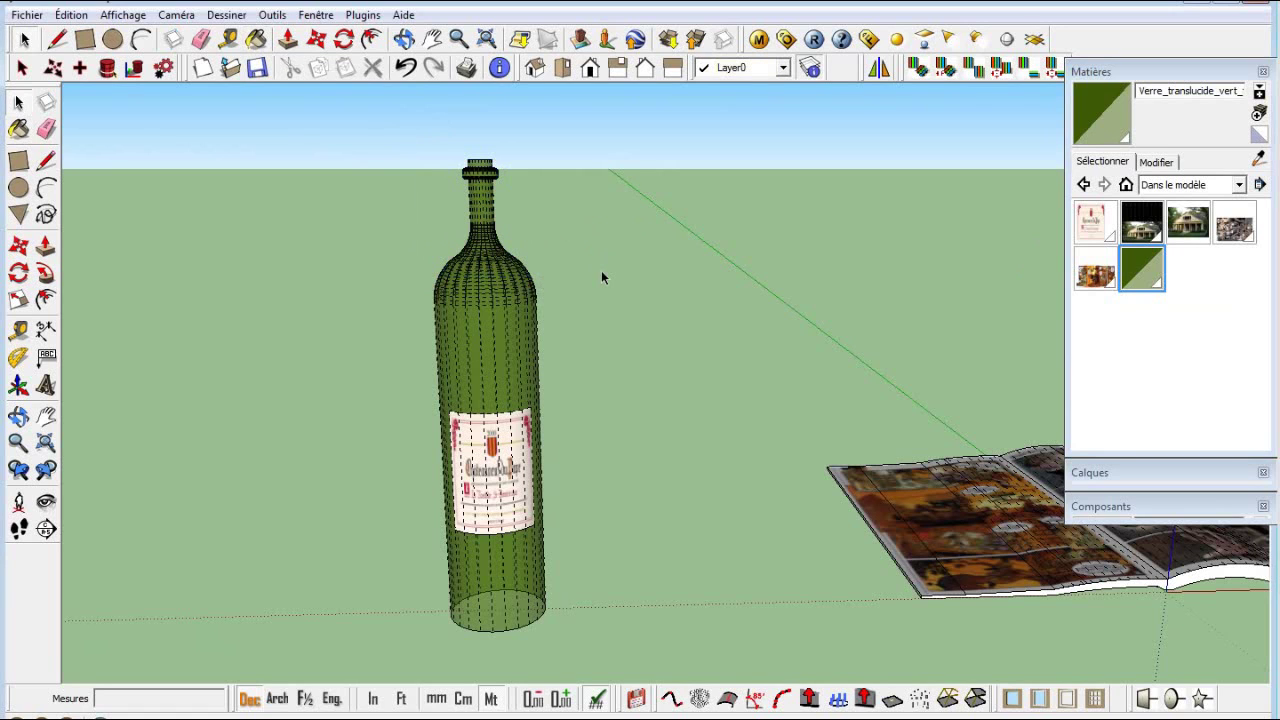
- Turn off Affichage > Géométrie cachée and orbit in for a low close-up of the bottle
{"action": "scroll", "coordinate": [601, 270], "scroll_direction": "up", "scroll_amount": 2}
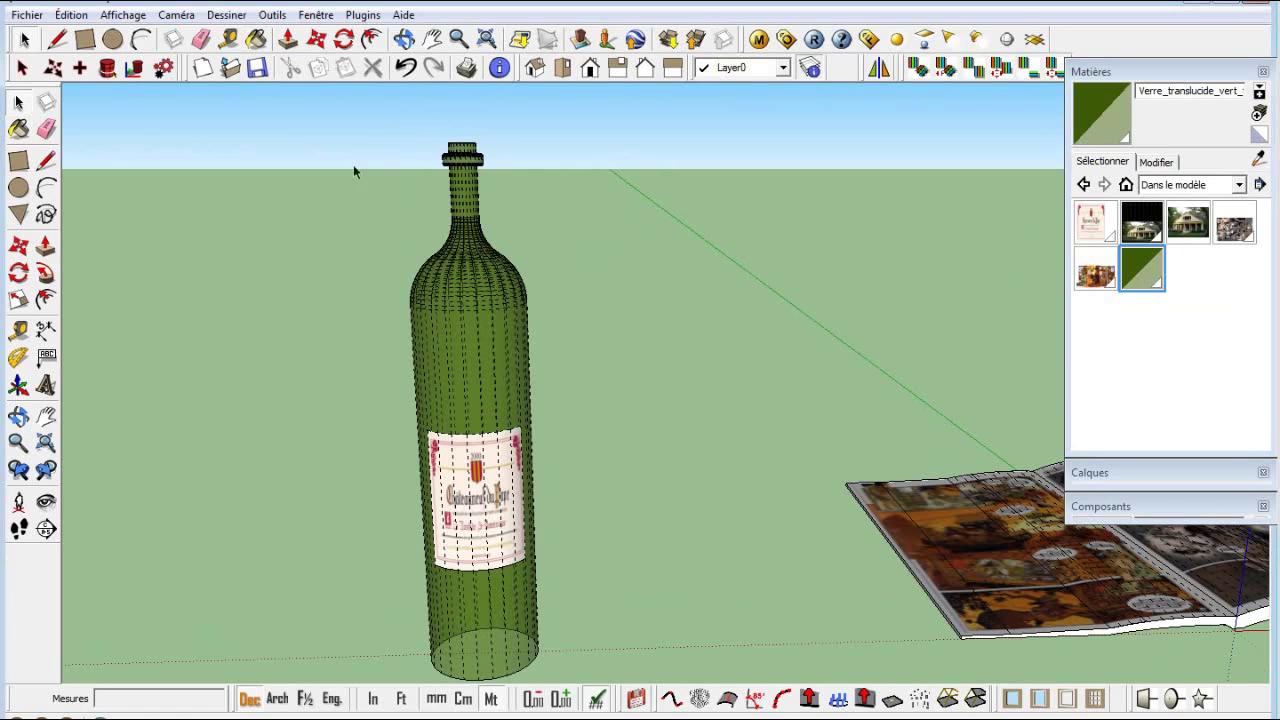
{"action": "left_click", "coordinate": [112, 16]}
{"action": "left_click", "coordinate": [130, 82]}
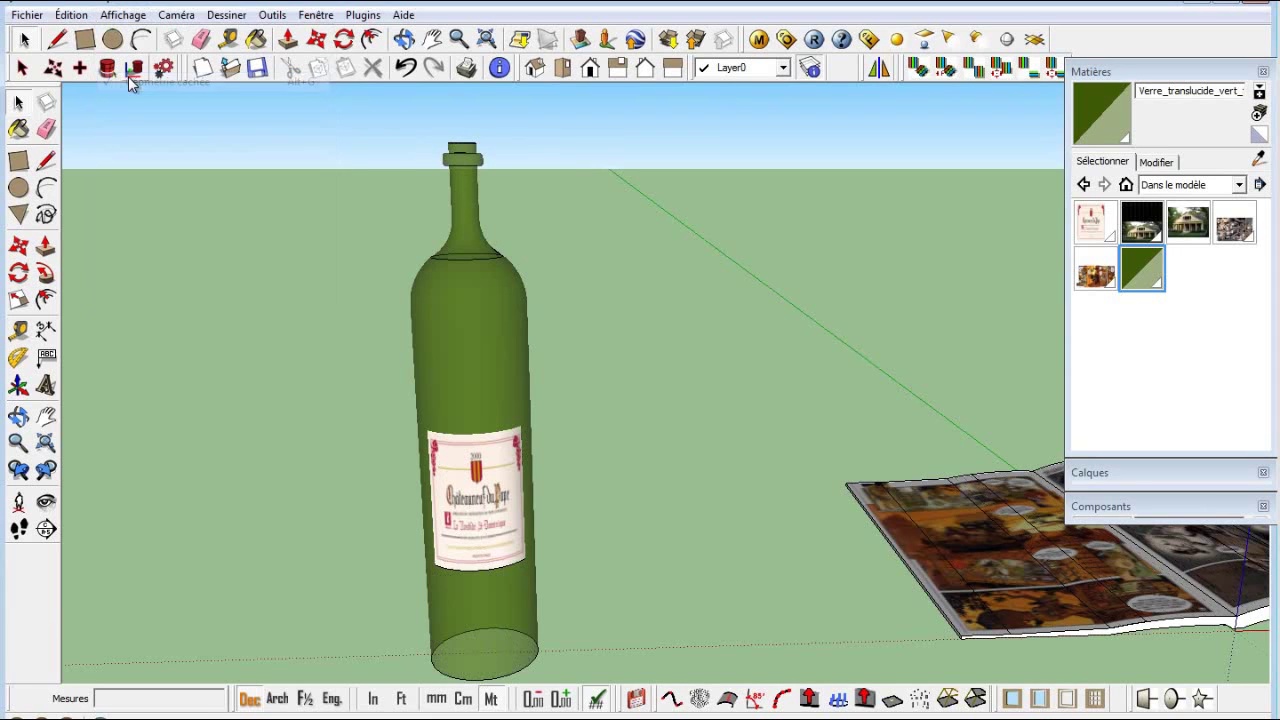
{"action": "middle_click_drag", "start_coordinate": [348, 347], "coordinate": [369, 303]}
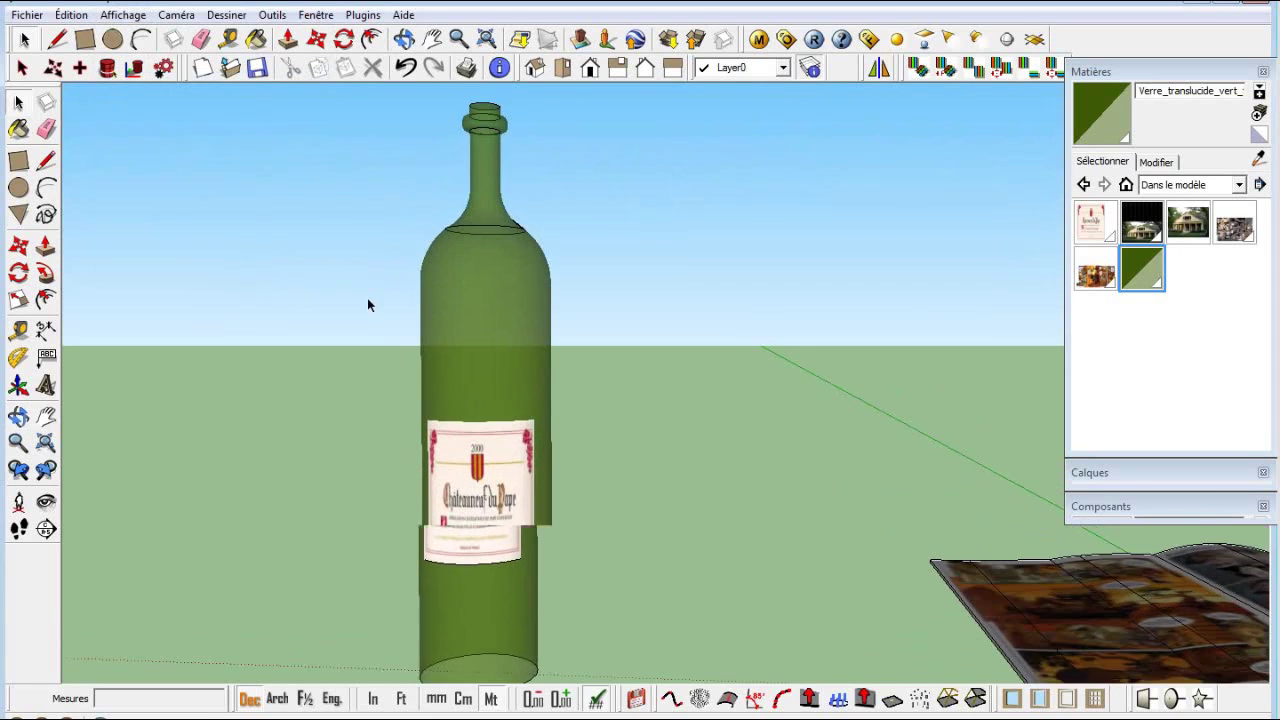
{"action": "scroll", "coordinate": [432, 404], "scroll_direction": "up", "scroll_amount": 2}
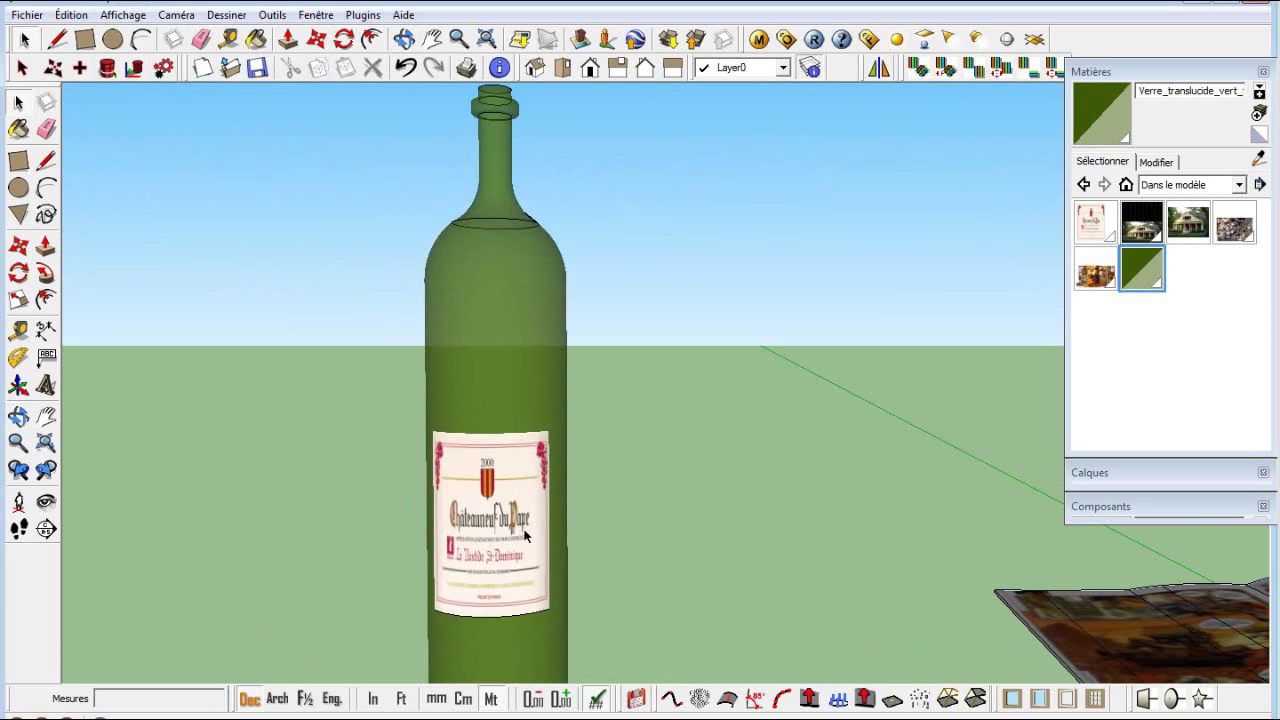